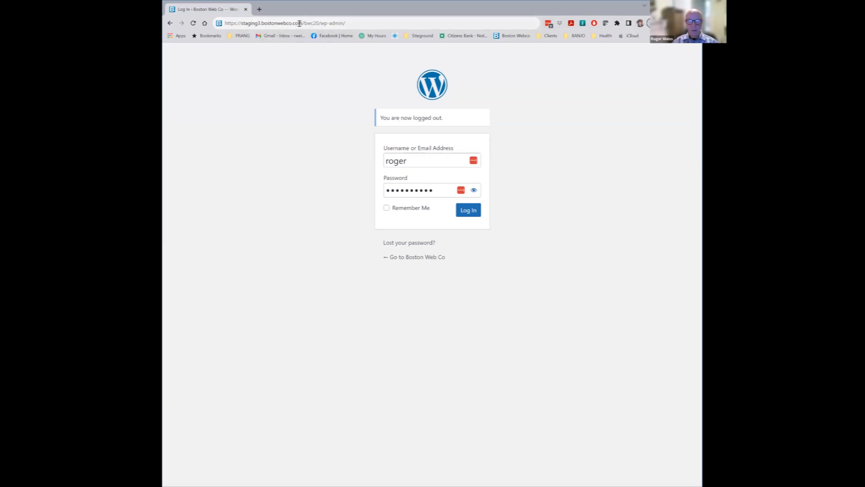
Sign in to the site admin after noting the domain and wp-admin parts of the address
drag(301, 23, 220, 23)
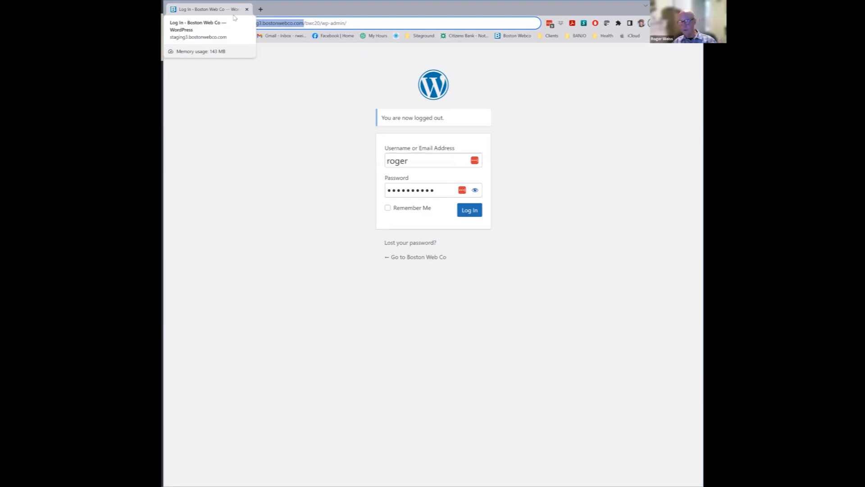
drag(319, 23, 356, 23)
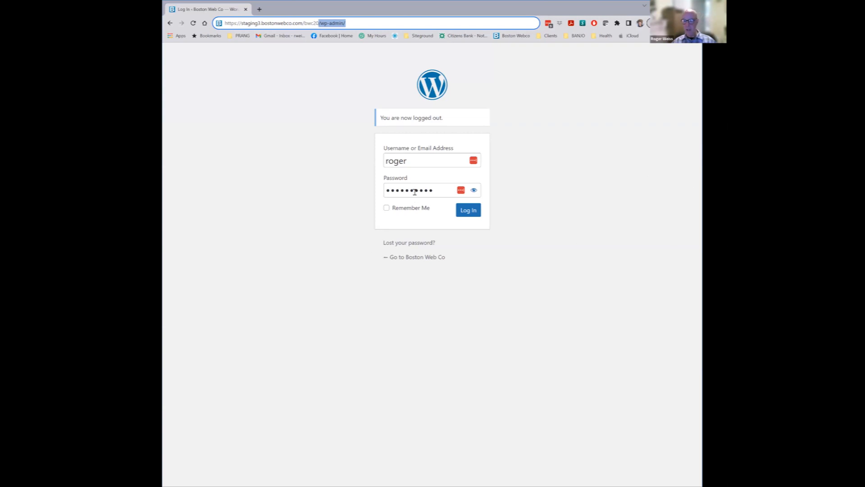
click(478, 216)
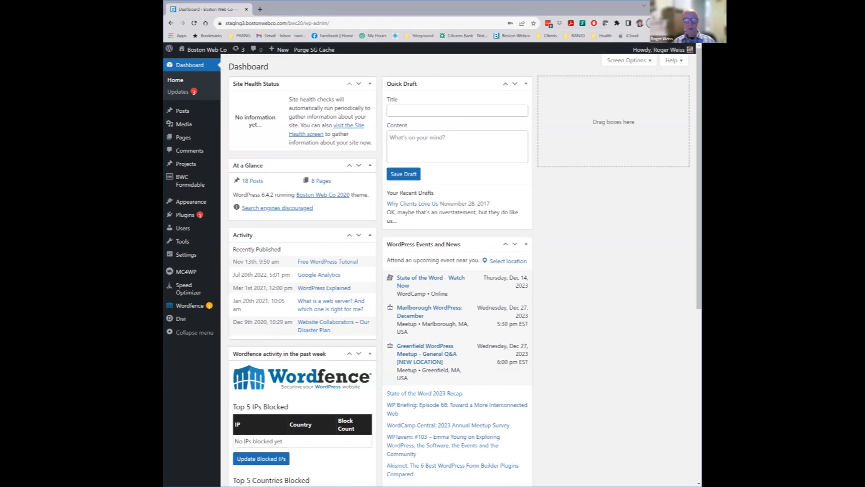
Widen the window and view Dashboard > Updates, showing three Formidable plugin updates
drag(702, 130, 726, 131)
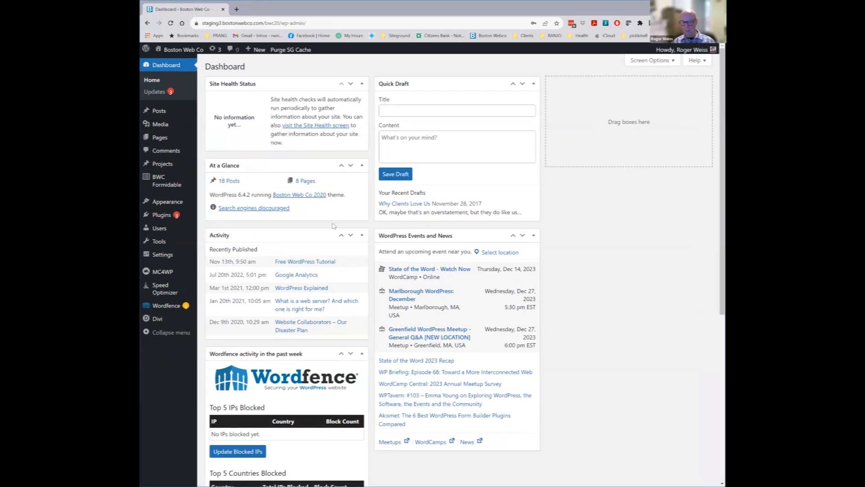
scroll(421, 290, down, 6)
scroll(421, 289, up, 6)
click(154, 92)
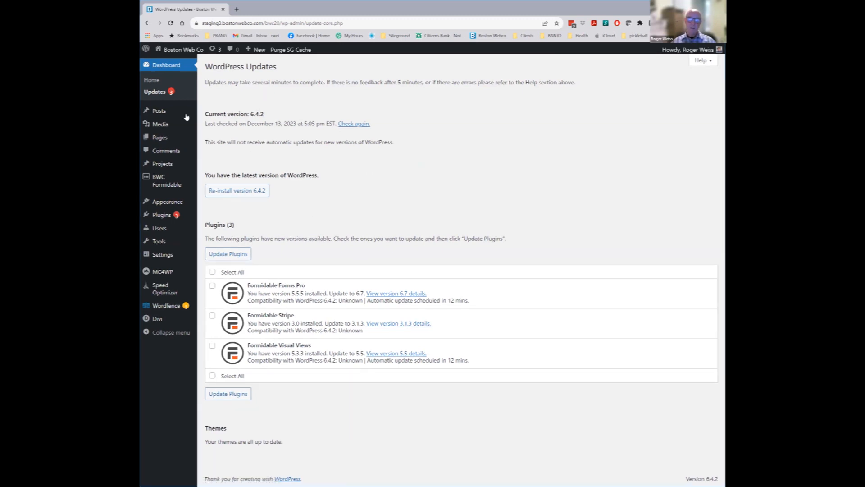
Open the Media Library grid of the site's uploaded images, PDFs and MP3 files
click(161, 123)
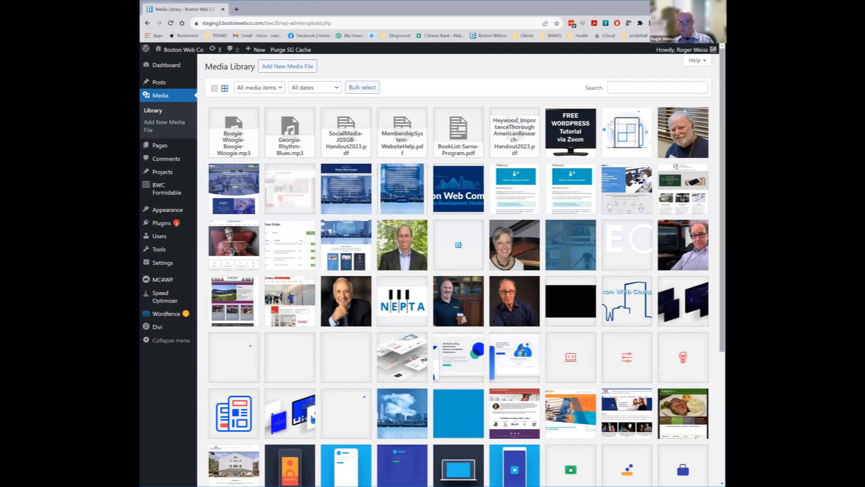
Load all media items, then search the library by the site owner's name to show three portraits
scroll(458, 265, down, 4)
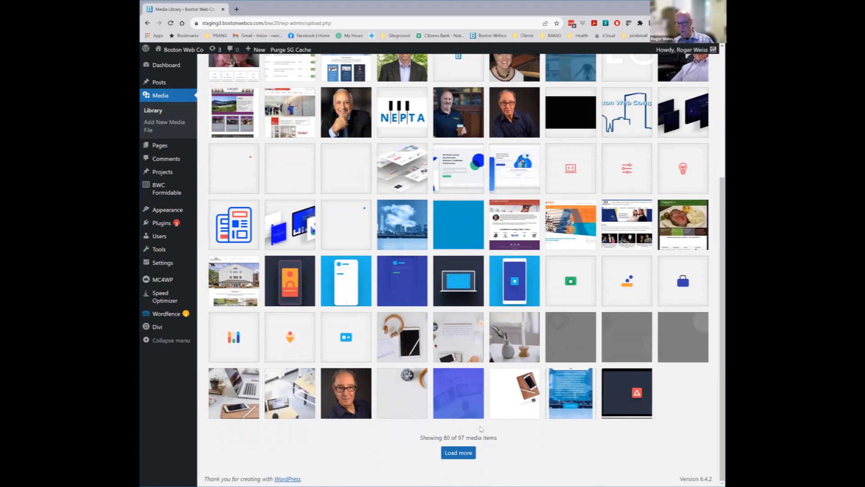
click(460, 453)
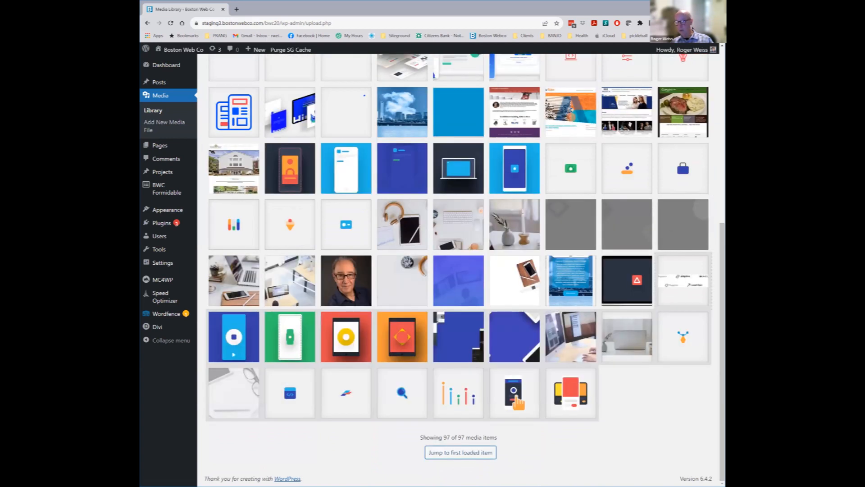
drag(723, 342, 722, 162)
click(658, 85)
text(roger)
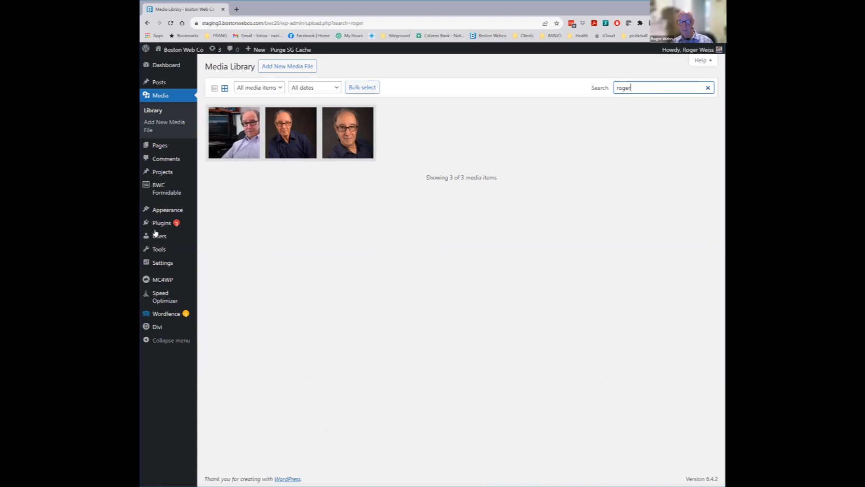
click(347, 133)
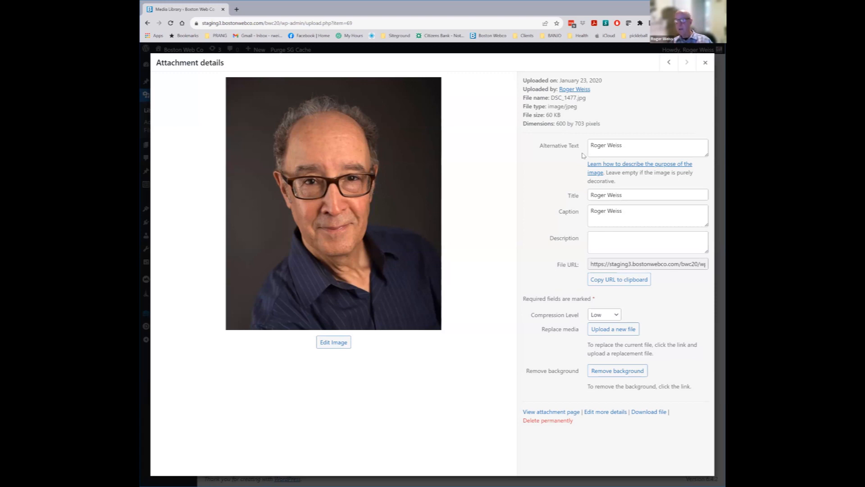
triple_click(606, 145)
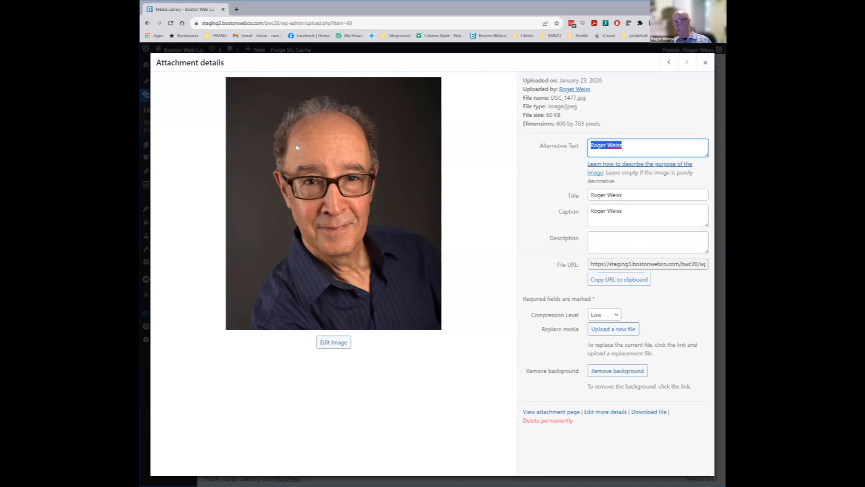
drag(625, 212, 589, 214)
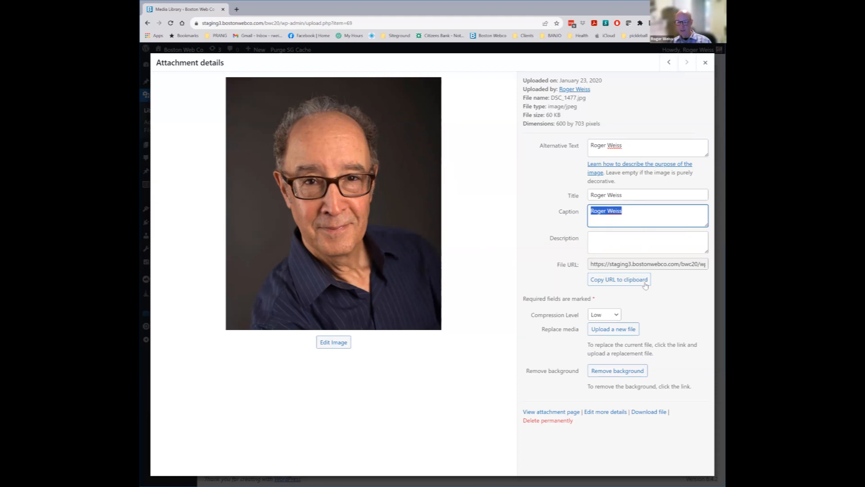
click(706, 63)
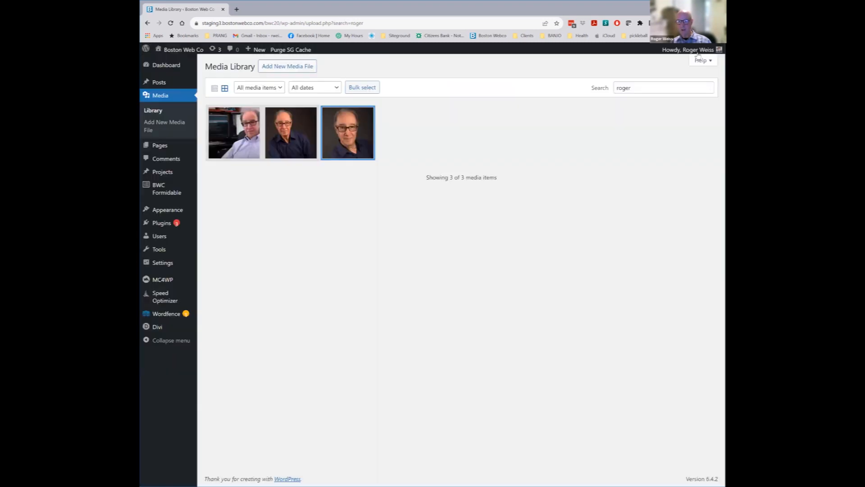
Clear the media search and filter the library by Audio, Documents and Spreadsheets
double_click(624, 88)
key(BackSpace)
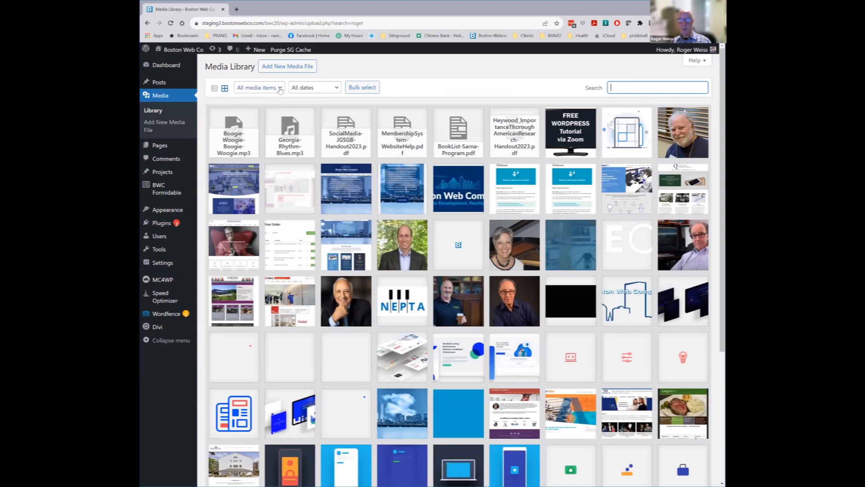
click(280, 90)
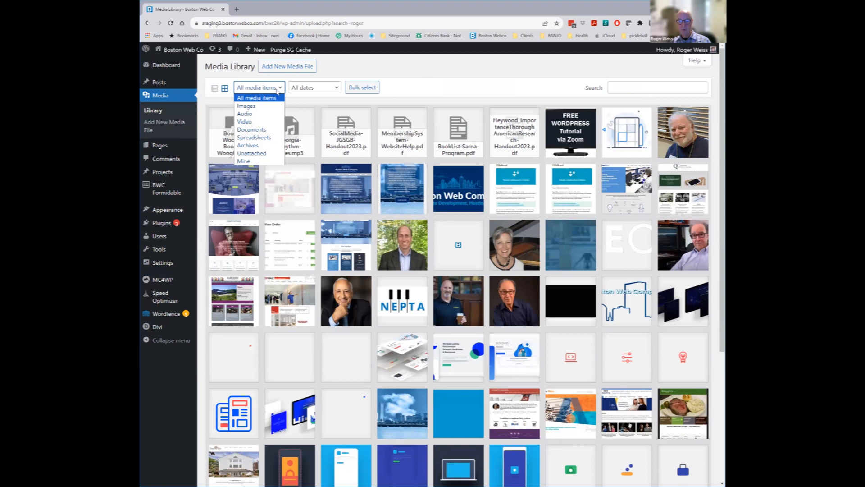
click(264, 114)
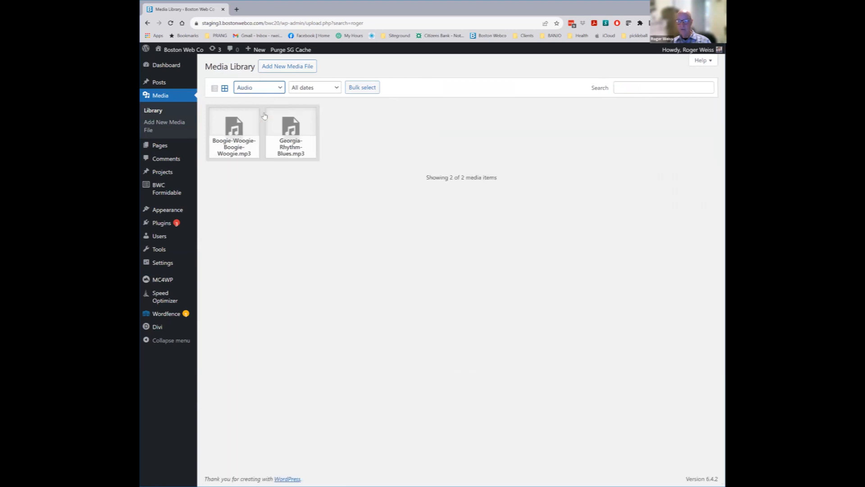
click(279, 88)
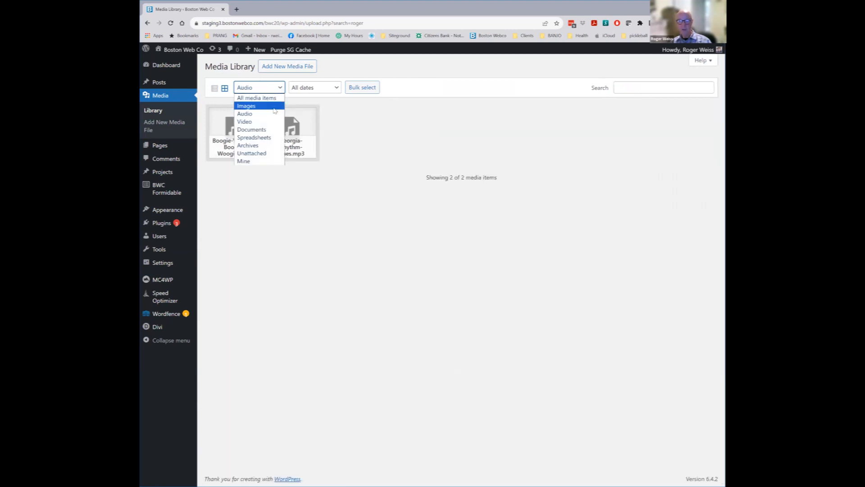
click(268, 130)
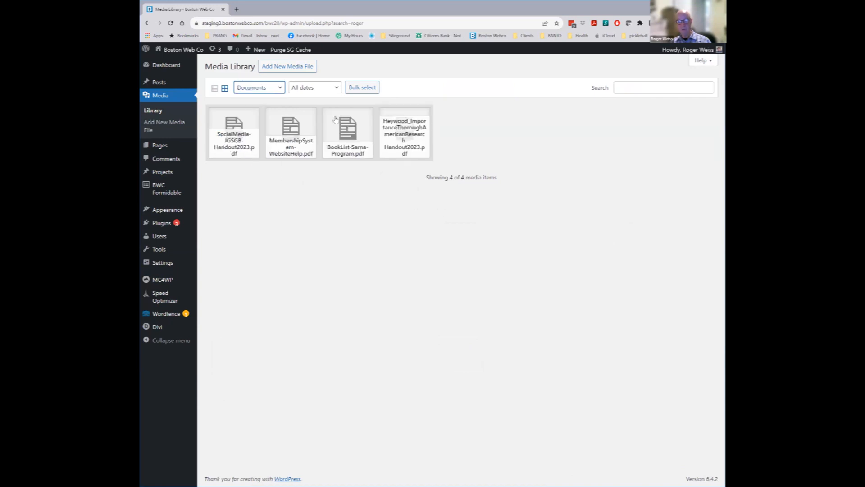
click(281, 88)
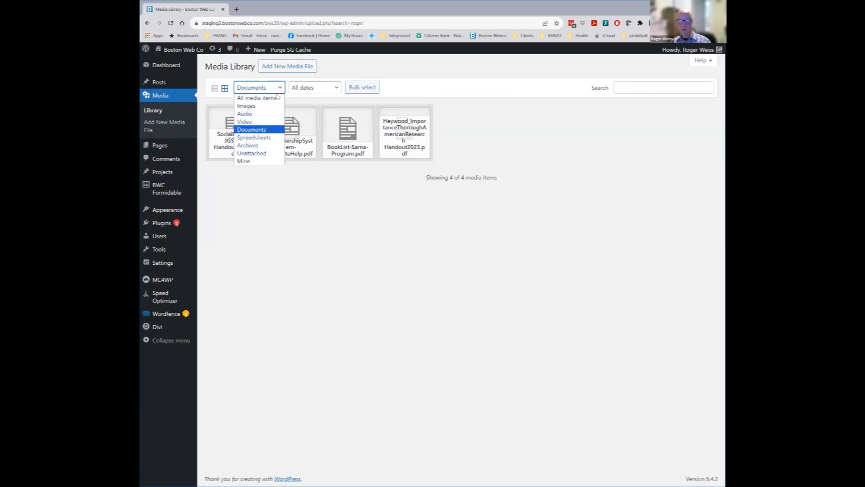
click(273, 139)
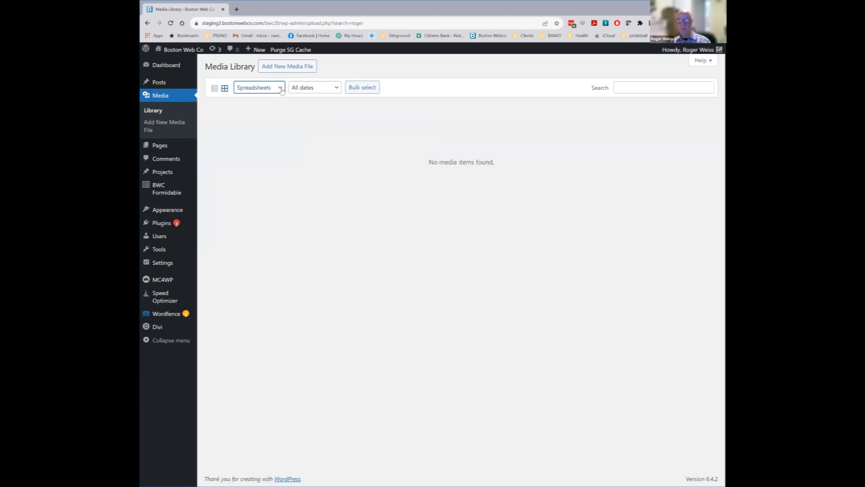
Filter to Images, then All media items, and open the 500 × 426 portrait's details
click(281, 89)
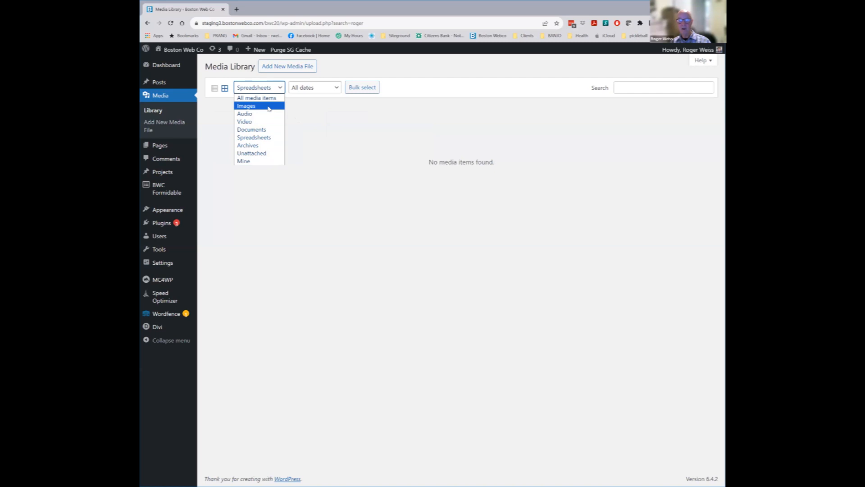
click(269, 107)
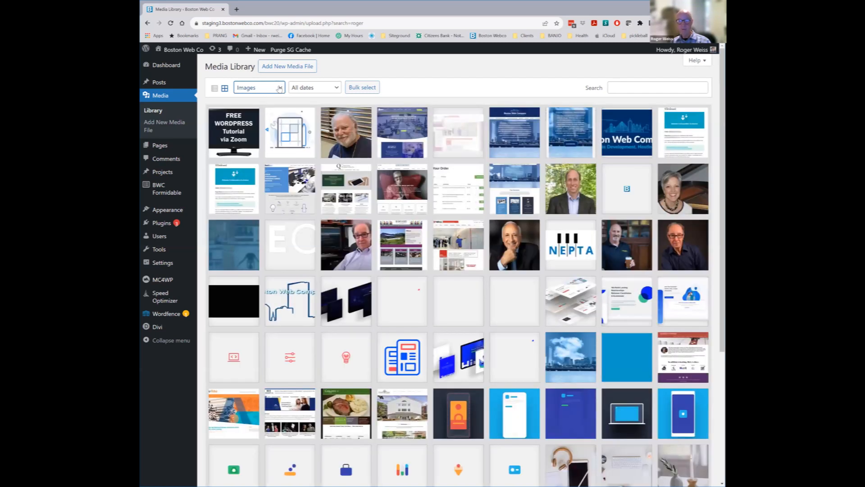
click(279, 88)
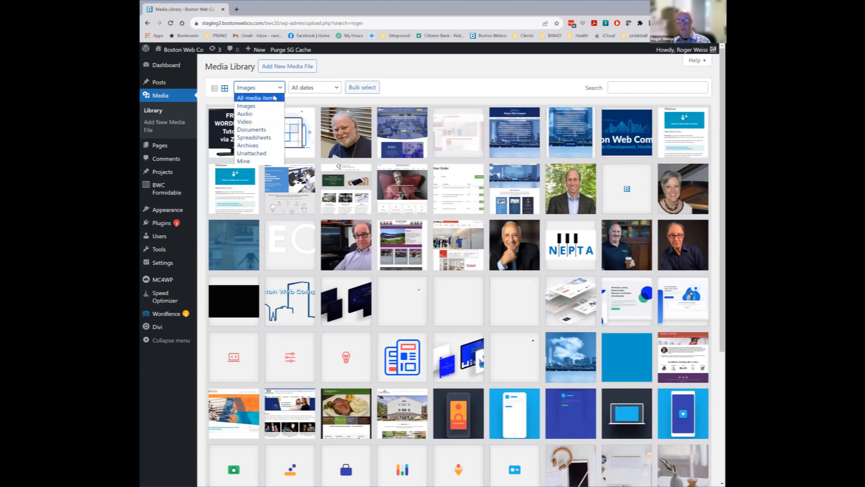
click(273, 98)
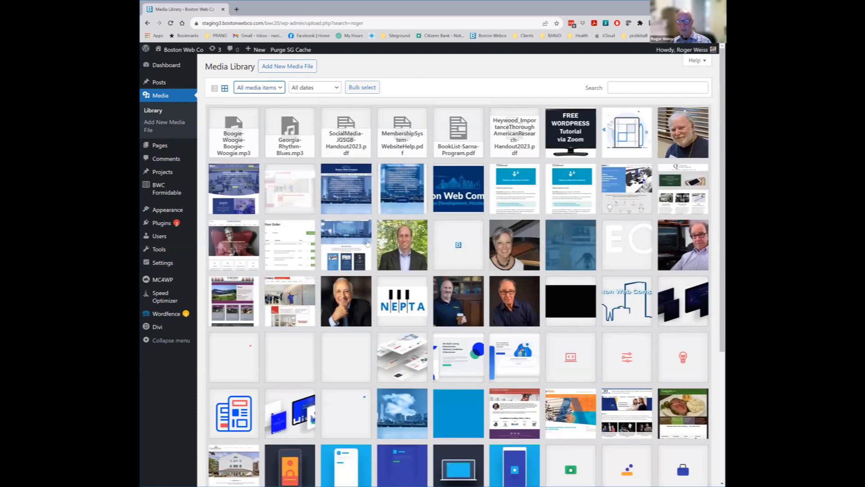
click(413, 247)
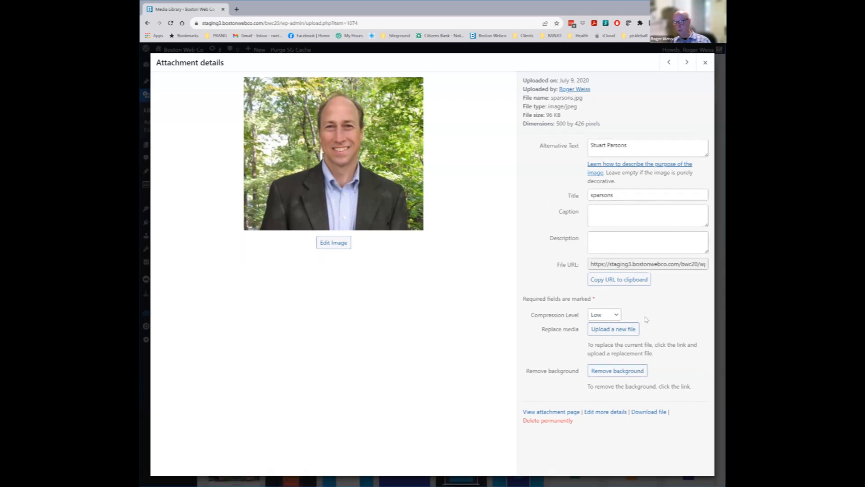
Start replacing sparsons.jpg, then back out via Media > Library to the full grid
click(616, 334)
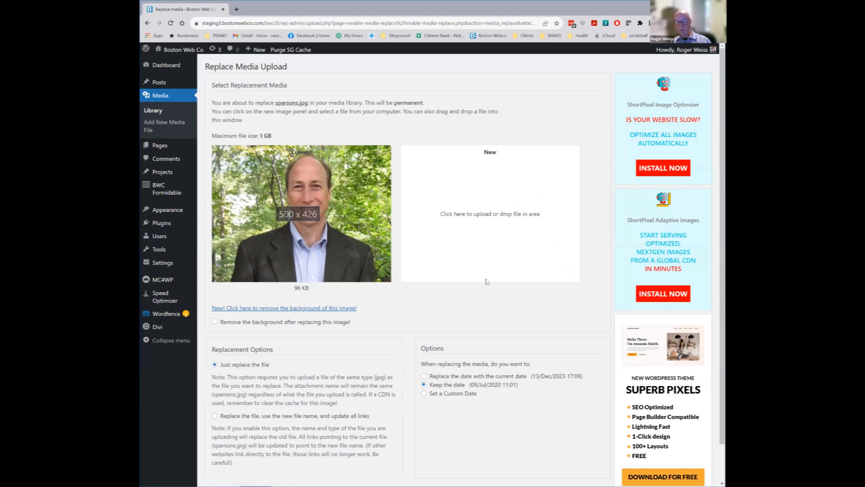
scroll(485, 280, down, 1)
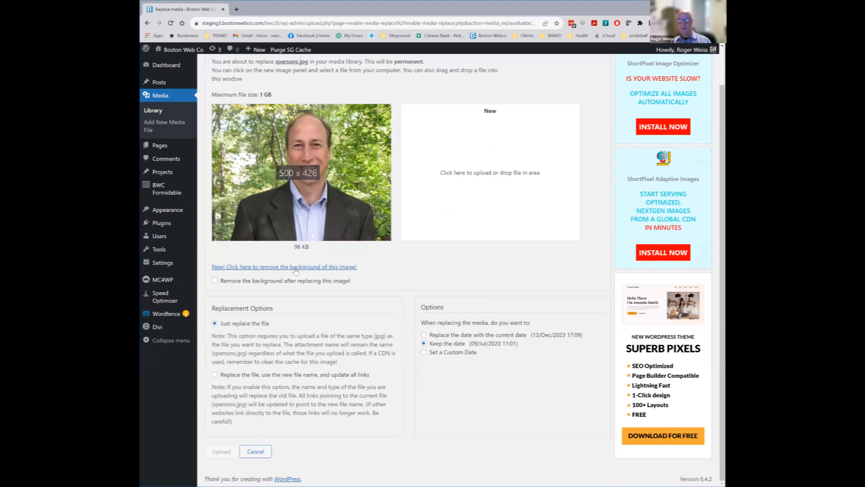
right_click(236, 371)
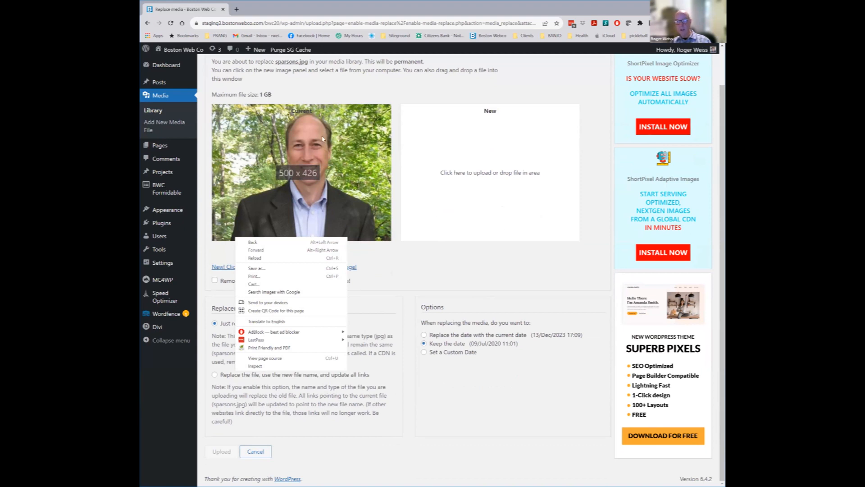
click(158, 116)
click(158, 116)
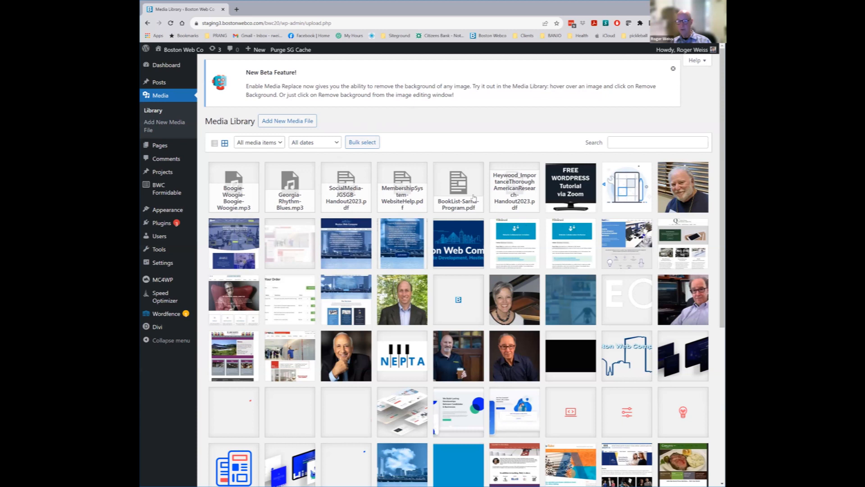
Copy the SocialMedia-JGSGB-Handout2023.pdf URL, also viewing the screenshot's and roger1501.jpg's details
click(354, 247)
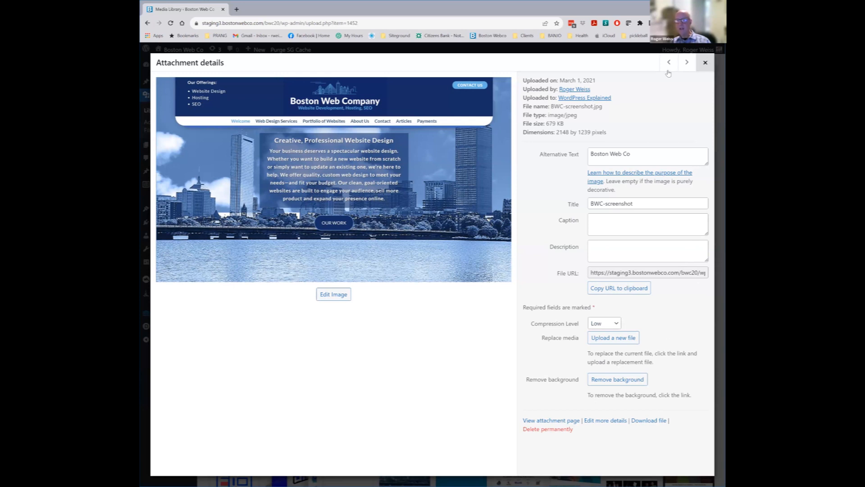
click(705, 63)
click(346, 187)
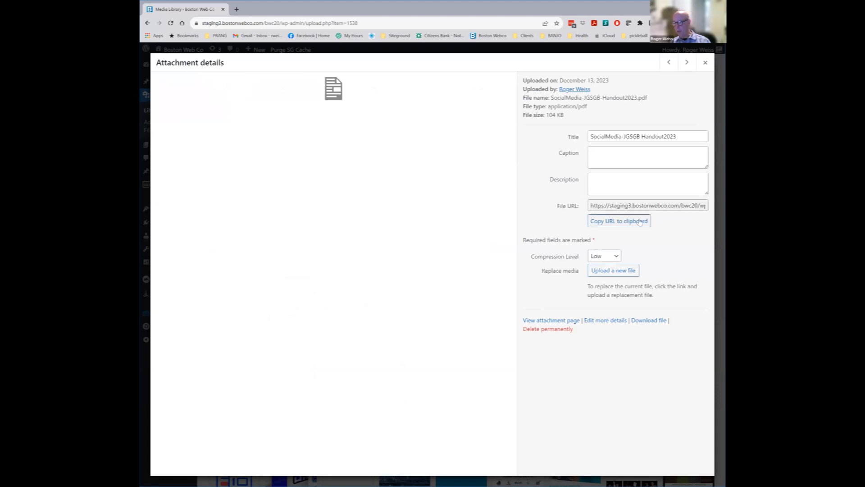
click(629, 222)
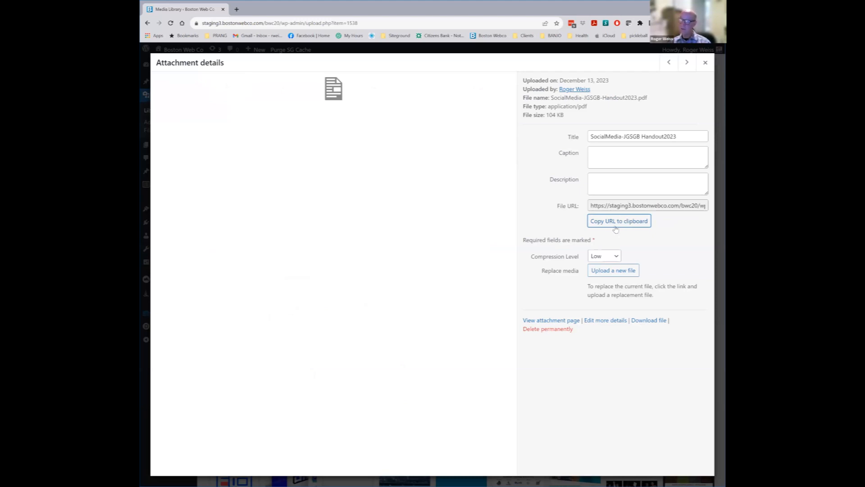
click(705, 62)
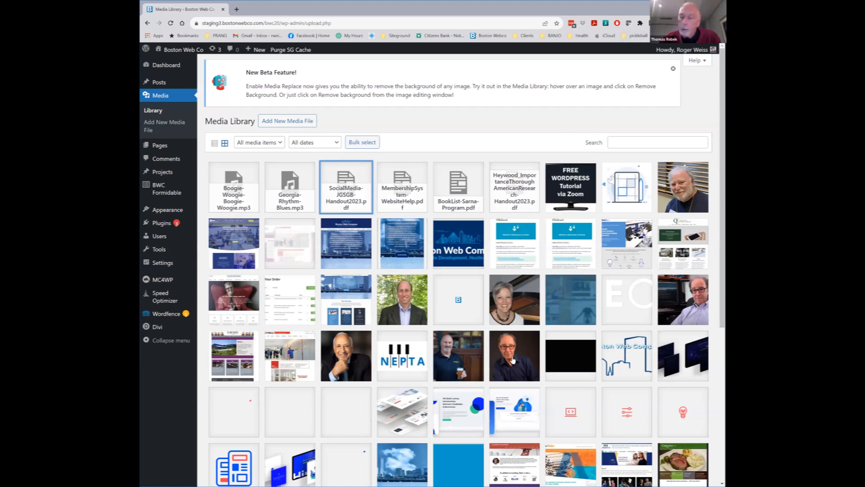
click(513, 361)
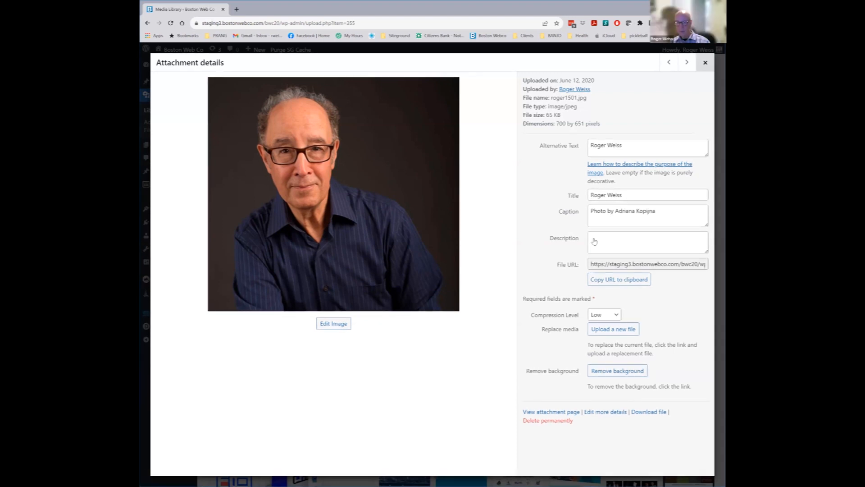
click(706, 64)
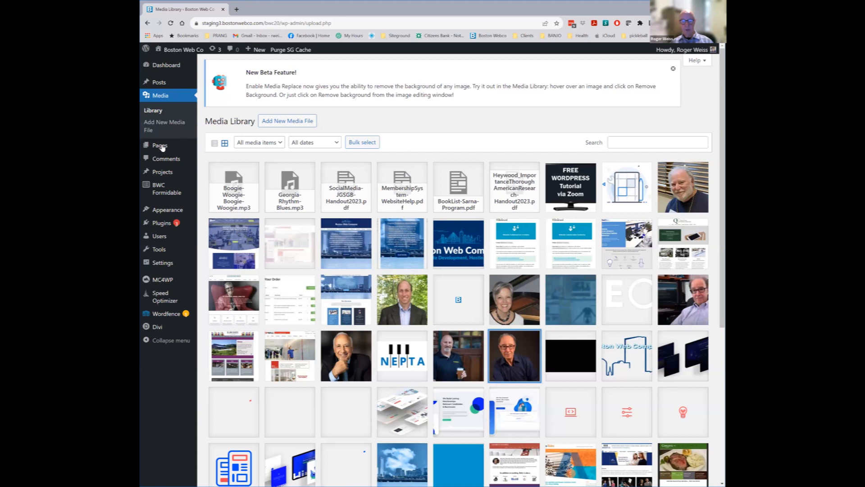
Search new plugins for 'enable me', then install and activate Media Library Assistant
click(162, 223)
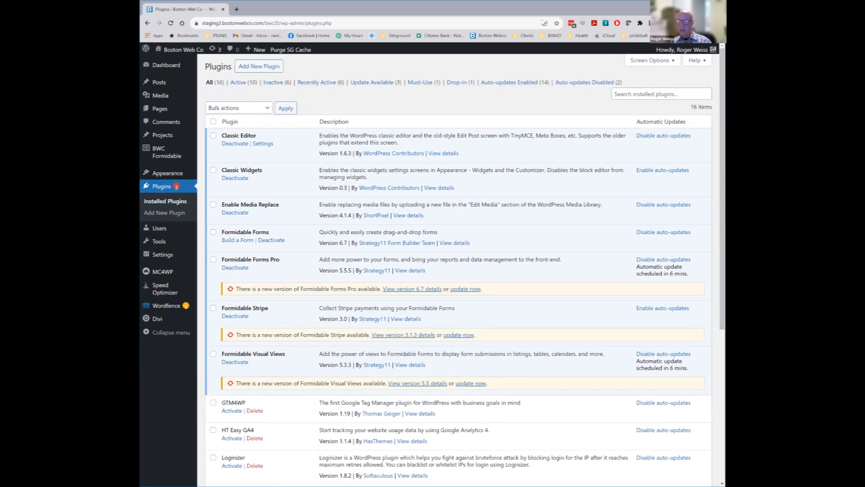
click(269, 66)
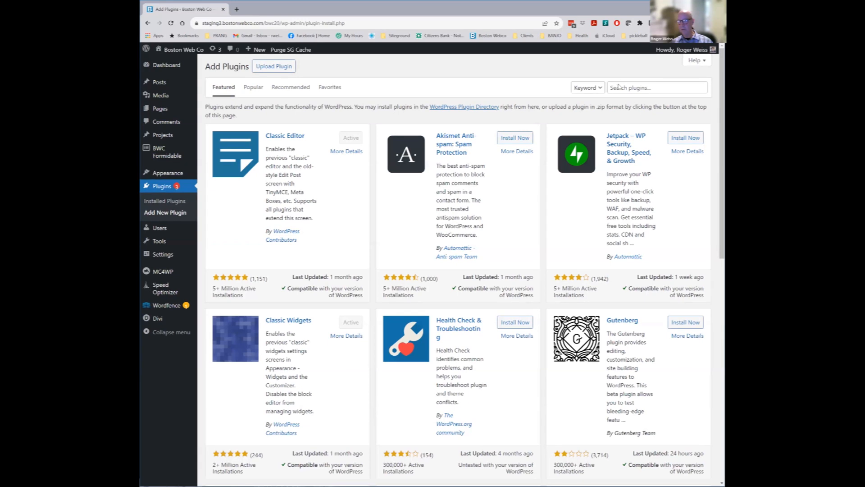
click(637, 89)
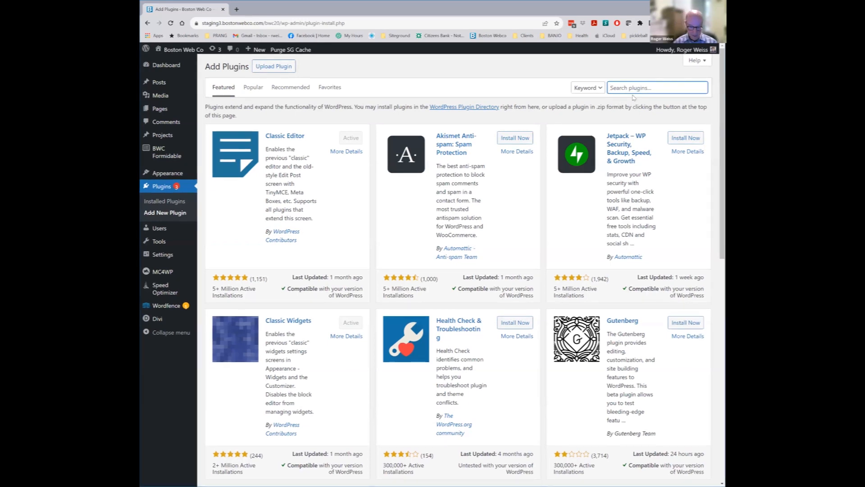
text(enable media)
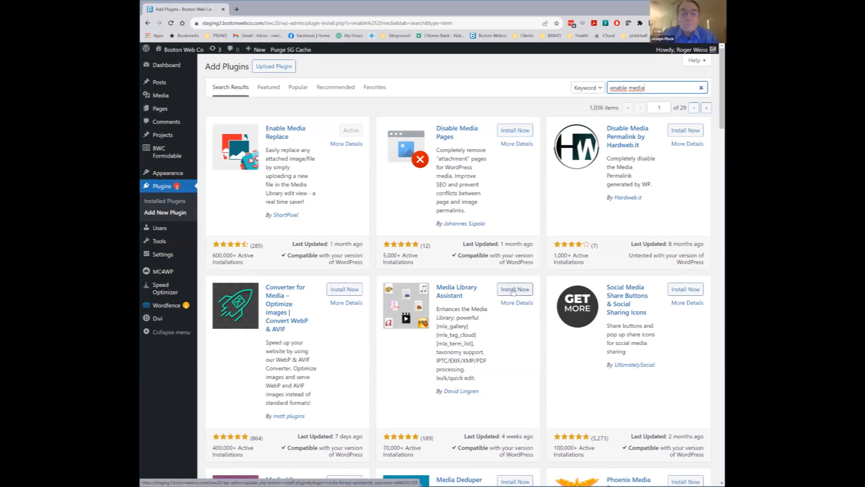
click(513, 291)
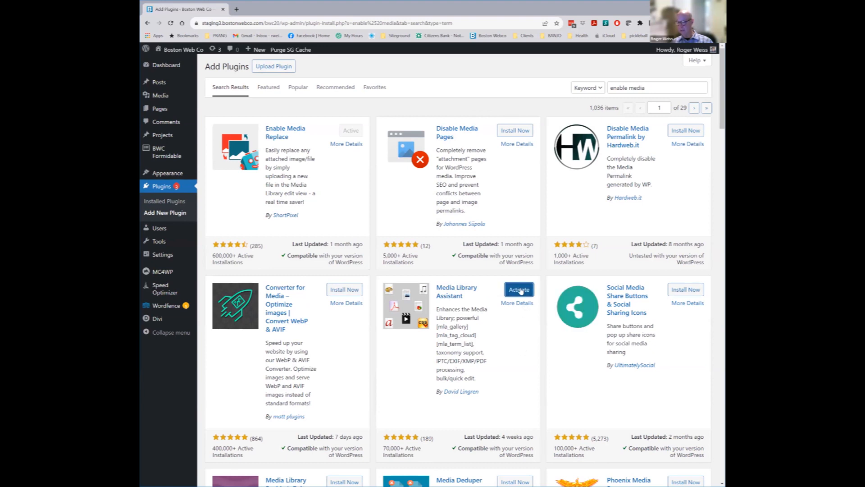
click(521, 290)
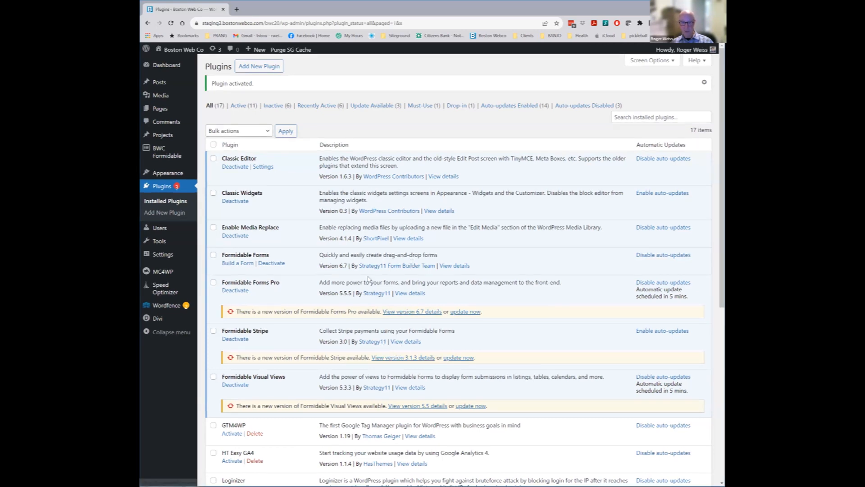
Delete the HT Easy GA4 and Loginizer plugins, confirming each removal
scroll(405, 307, down, 2)
scroll(413, 311, up, 2)
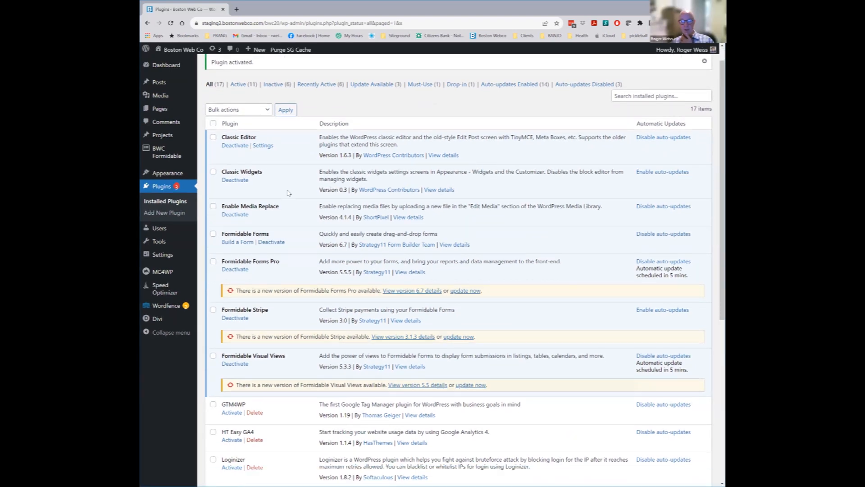
scroll(290, 194, down, 4)
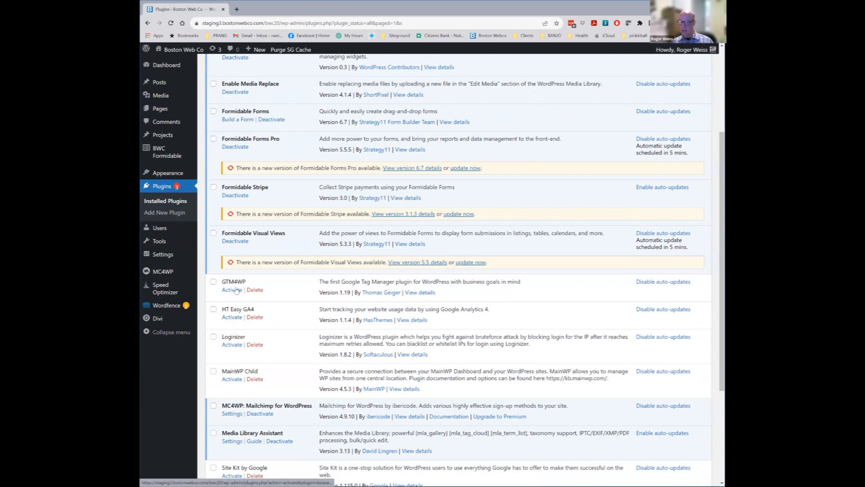
click(255, 317)
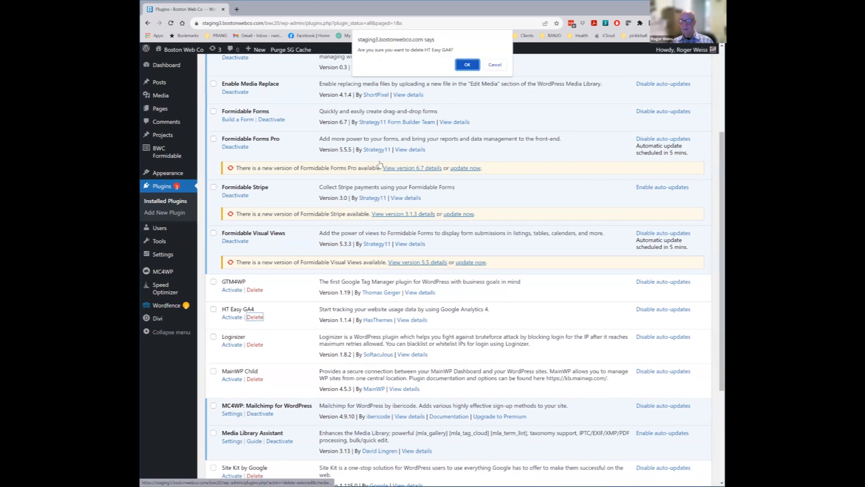
click(467, 65)
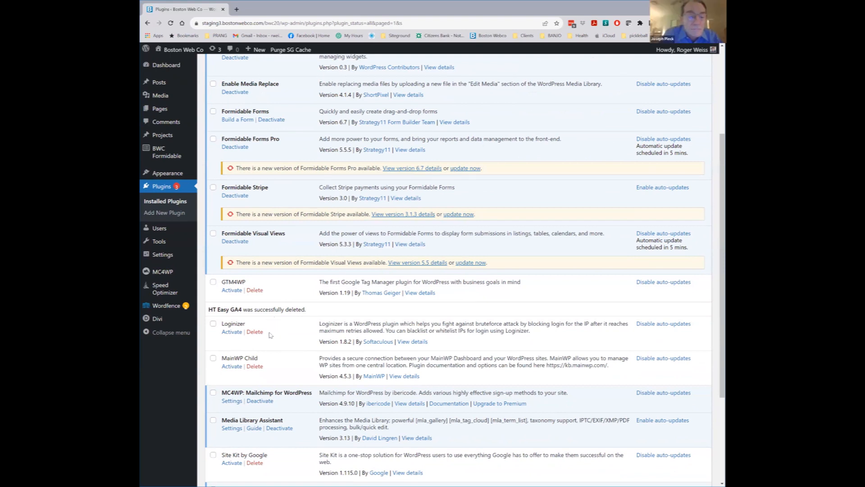
click(254, 332)
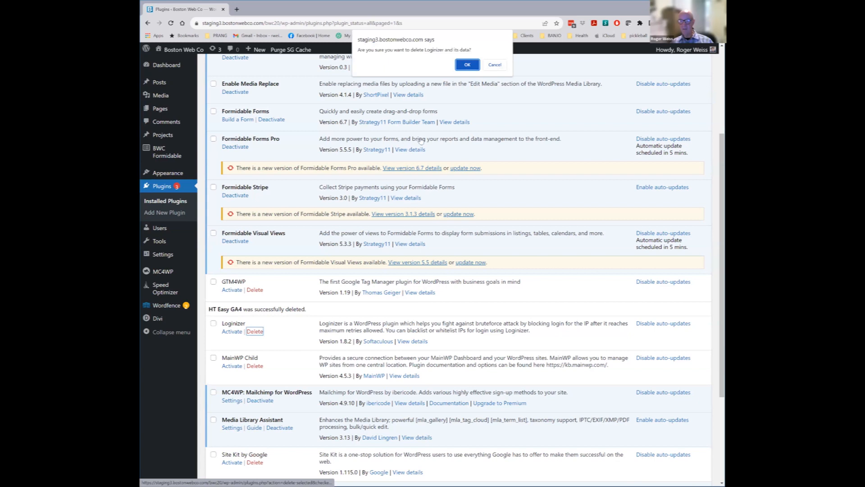
click(459, 68)
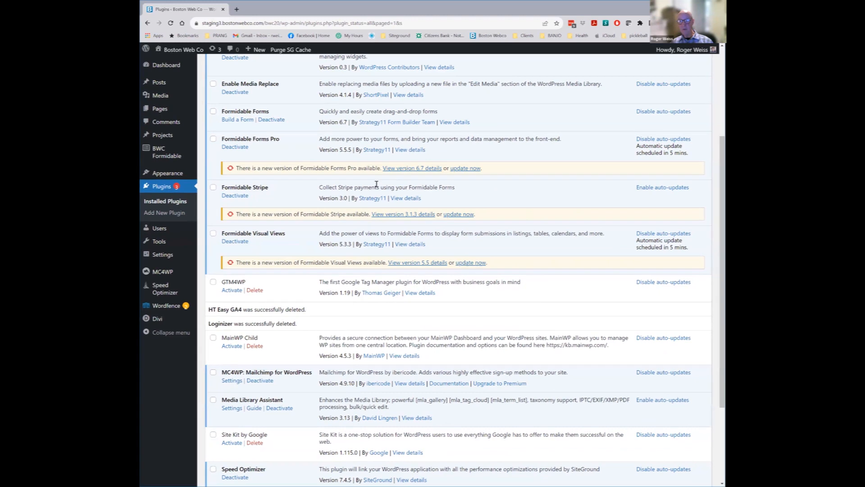
Update Formidable Forms Pro to 6.7, then bulk-update Formidable Stripe and Formidable Visual Views
click(464, 168)
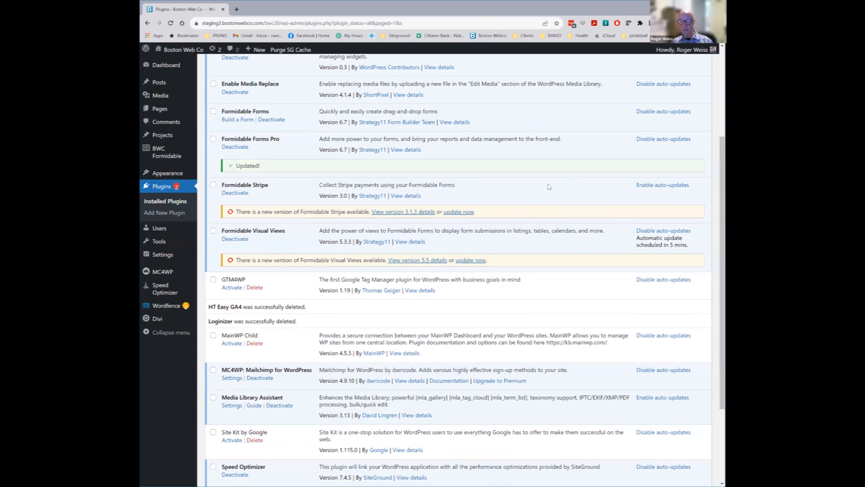
click(213, 185)
click(213, 231)
scroll(272, 219, up, 3)
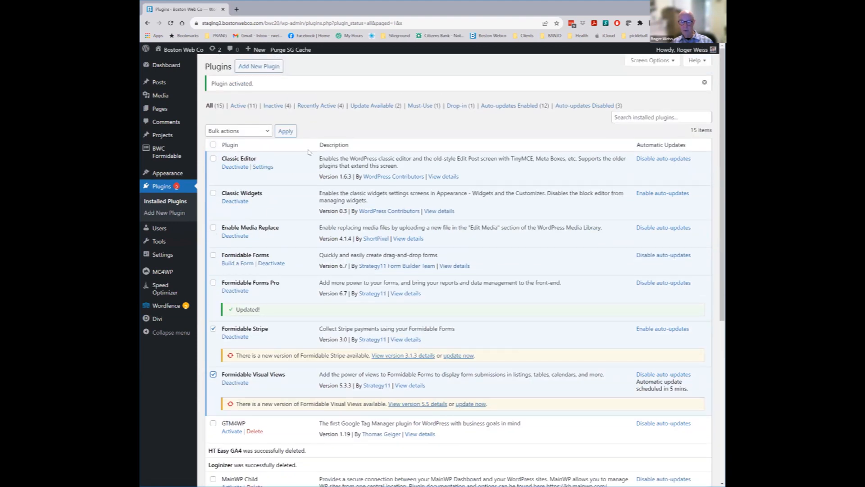
click(266, 131)
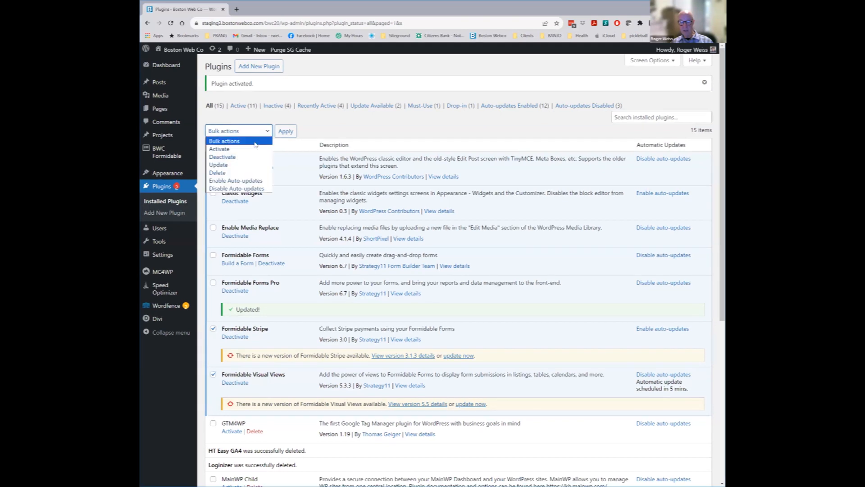
click(242, 166)
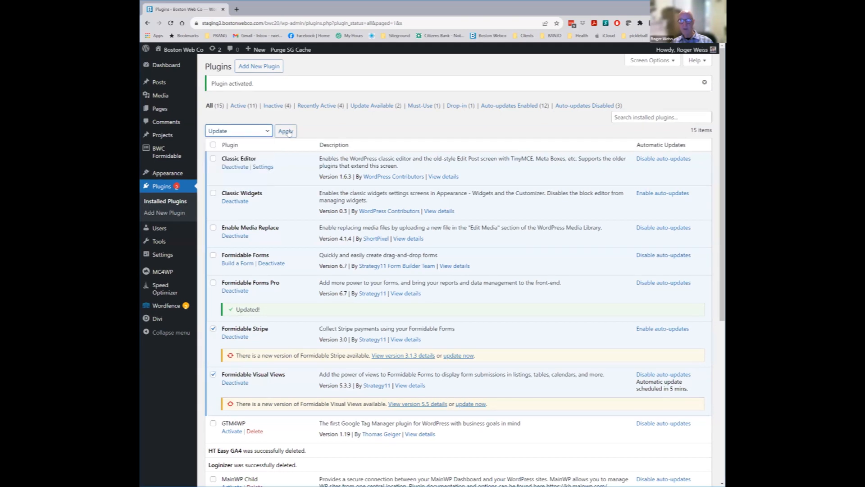
click(285, 131)
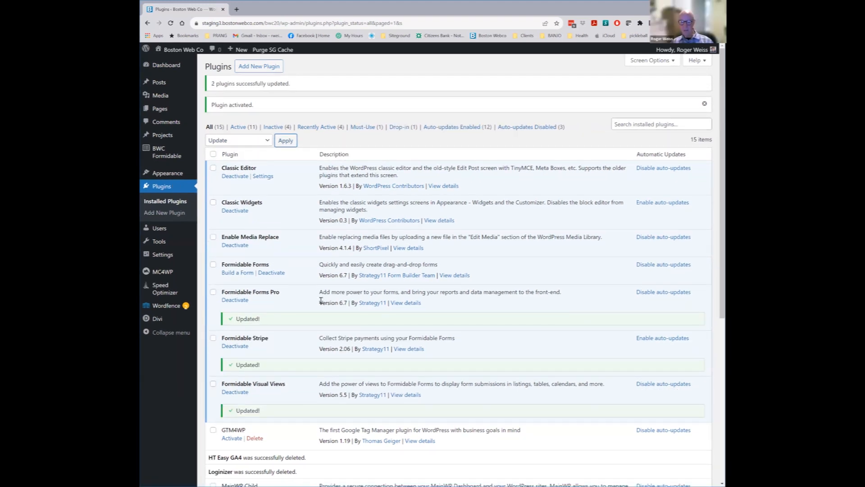
scroll(345, 291, down, 3)
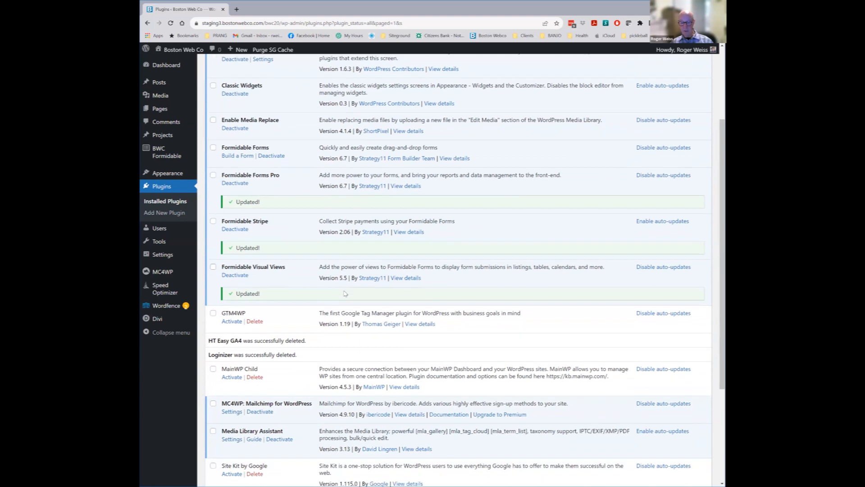
scroll(344, 292, down, 4)
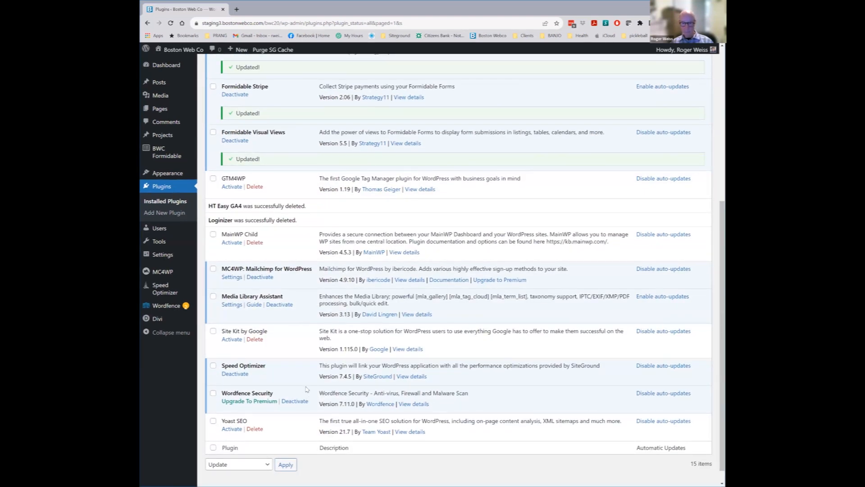
Activate Yoast SEO, review its General dashboard's robots warning, then open its Site features settings
click(231, 429)
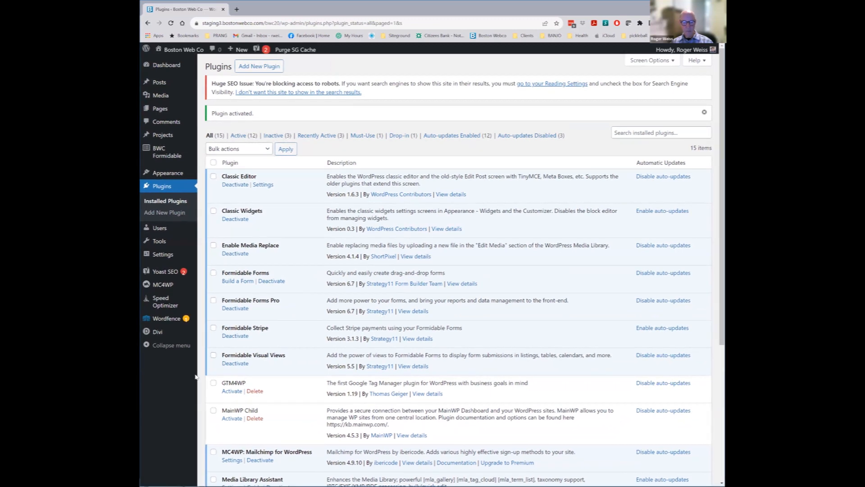
mouse_move(162, 274)
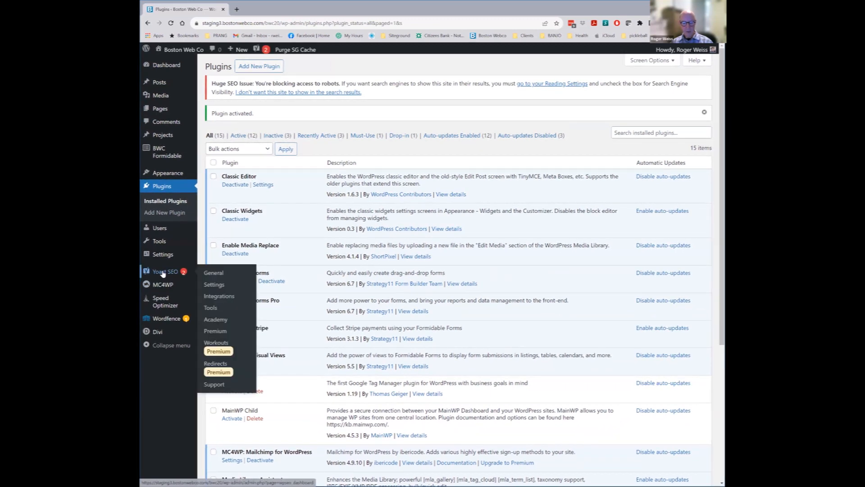
click(213, 274)
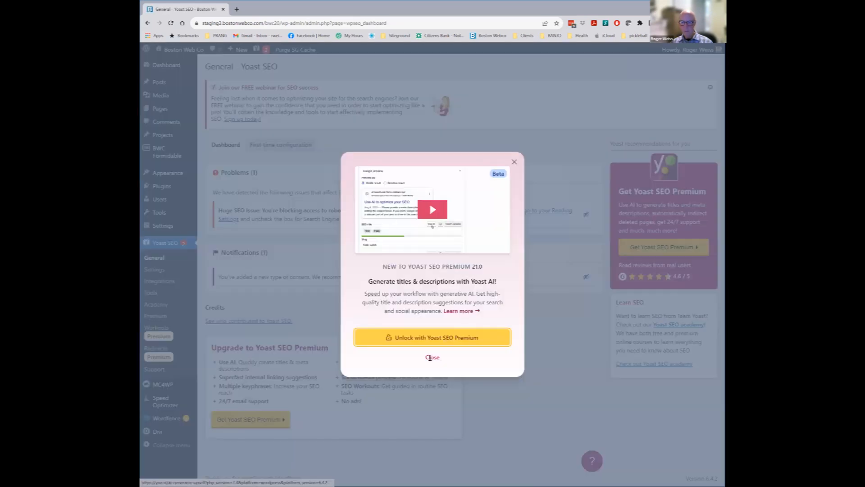
click(431, 358)
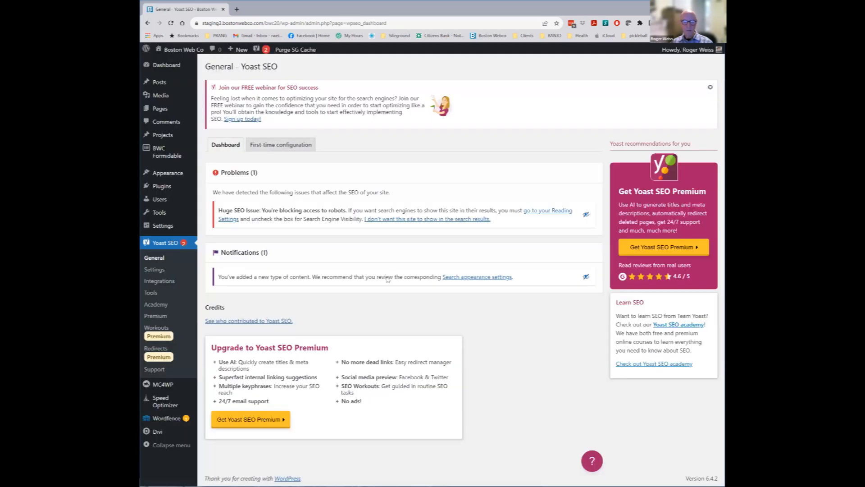
drag(269, 210, 330, 210)
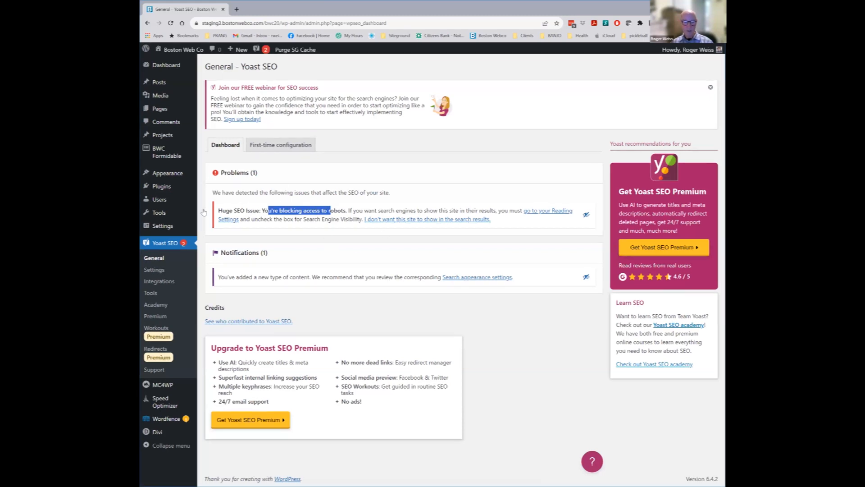
click(155, 270)
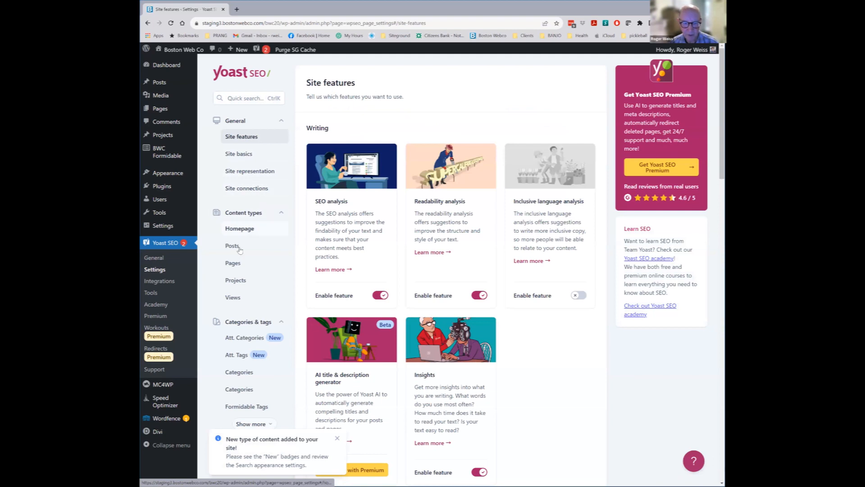
Review Yoast's Pages search-appearance settings and meta description, then scroll through the Posts settings
click(233, 263)
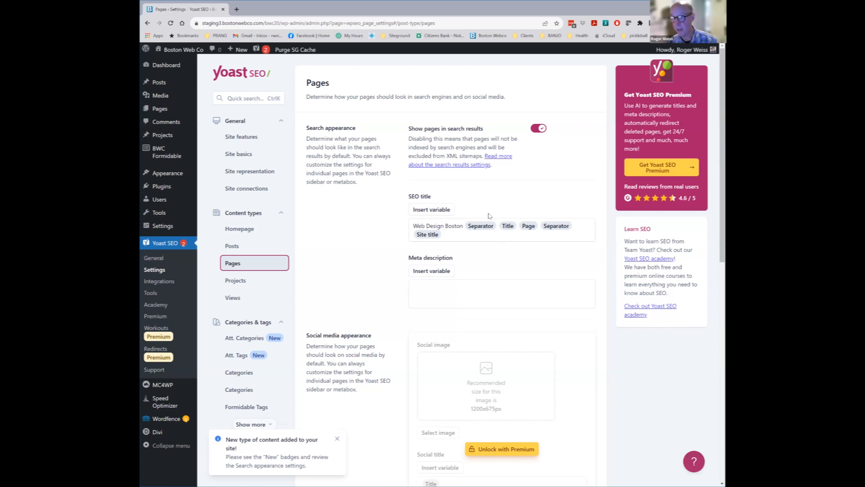
click(450, 285)
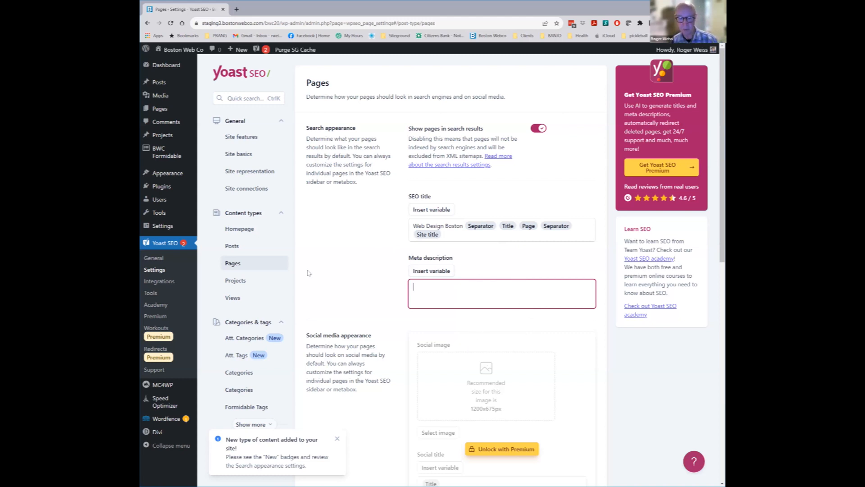
click(229, 248)
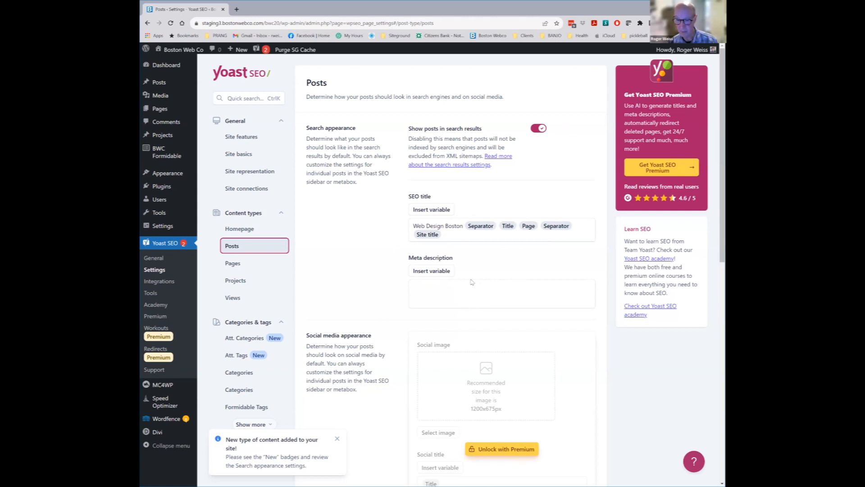
scroll(464, 277, down, 4)
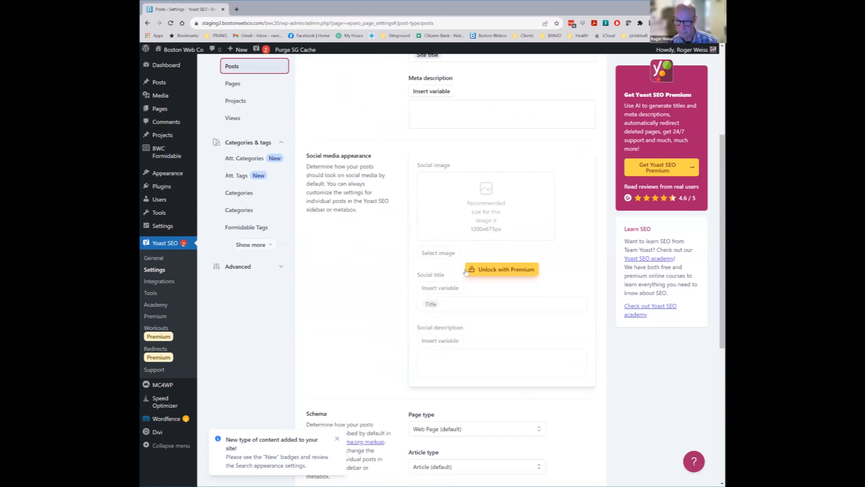
scroll(465, 272, down, 3)
scroll(466, 280, down, 3)
scroll(454, 179, up, 8)
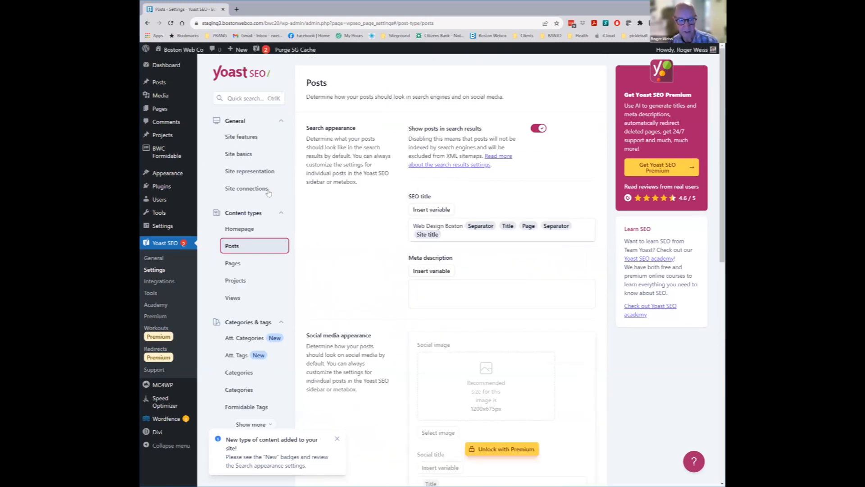
click(159, 283)
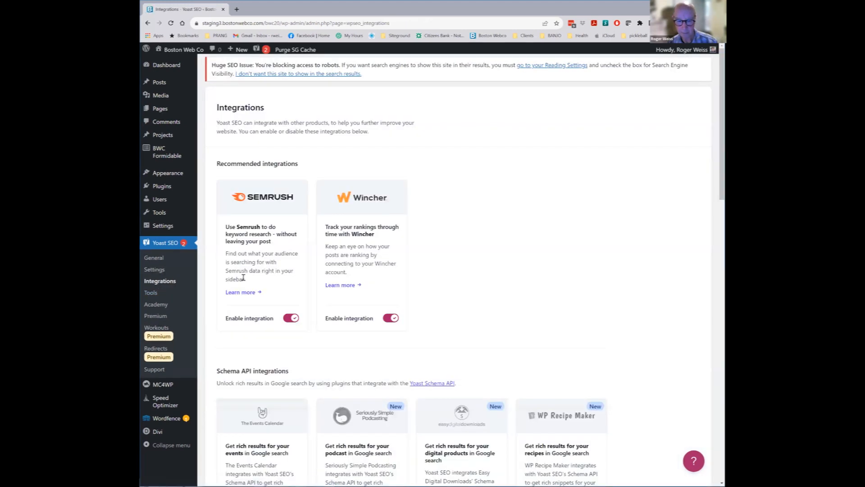
Look over Yoast SEO's Tools page, then return to the General dashboard
click(151, 293)
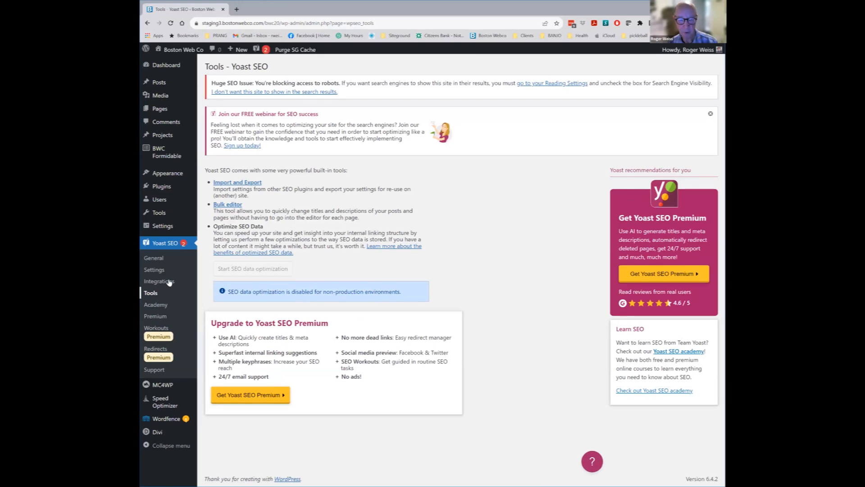
click(154, 259)
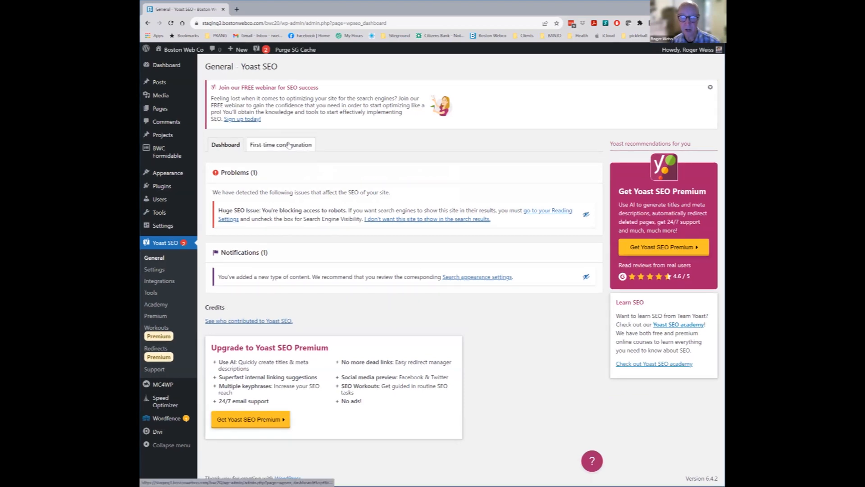
Open Yoast's First-time configuration tab and try Start SEO data optimization, disabled for non-production
click(275, 147)
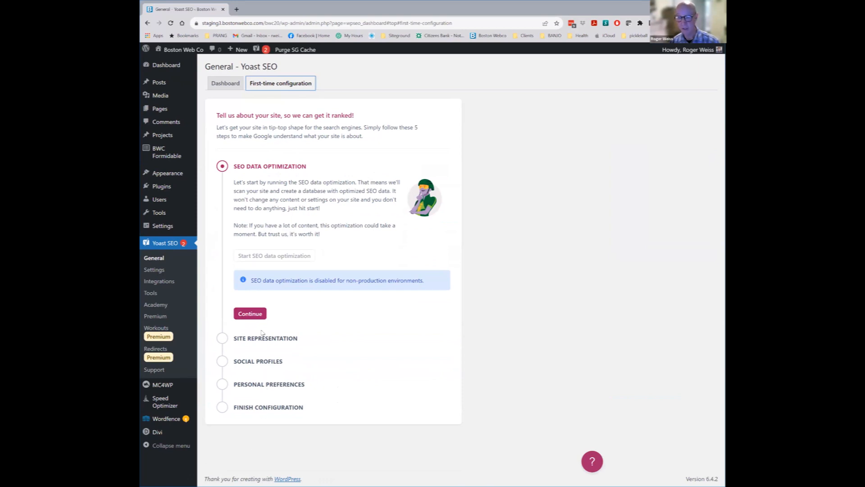
click(280, 258)
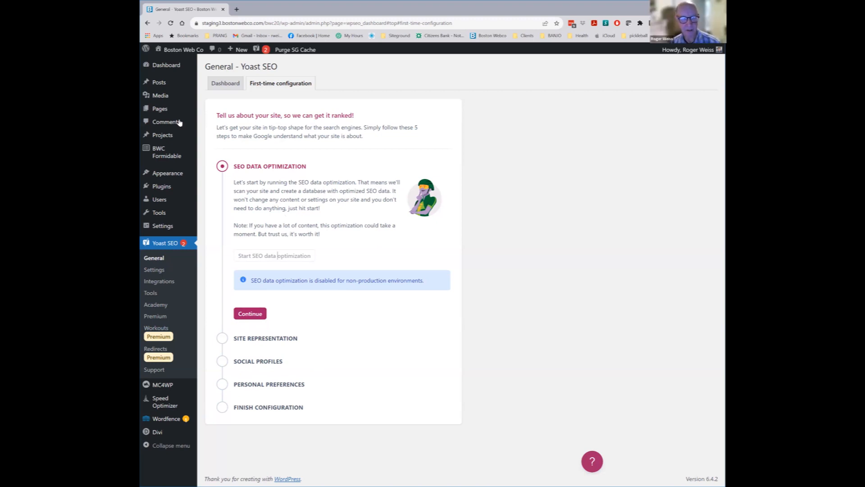
mouse_move(160, 176)
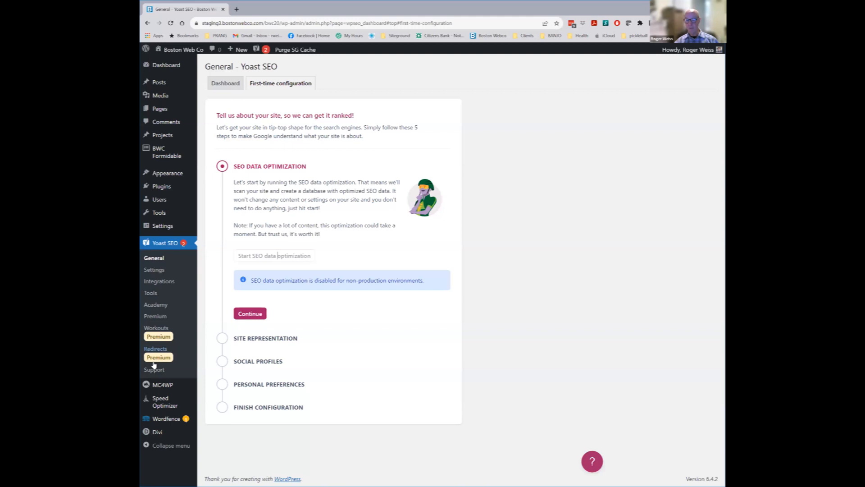
Scroll through the Installed Plugins list of 15 plugins, 12 active and 3 inactive
click(207, 188)
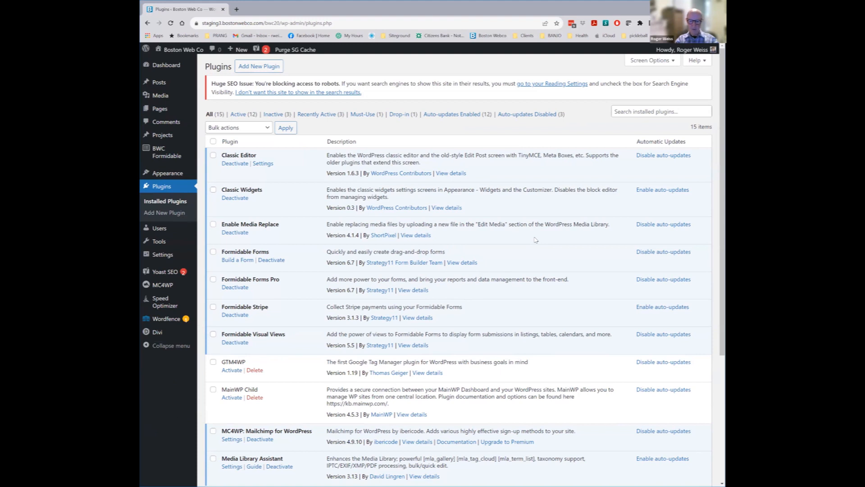
scroll(528, 289, down, 3)
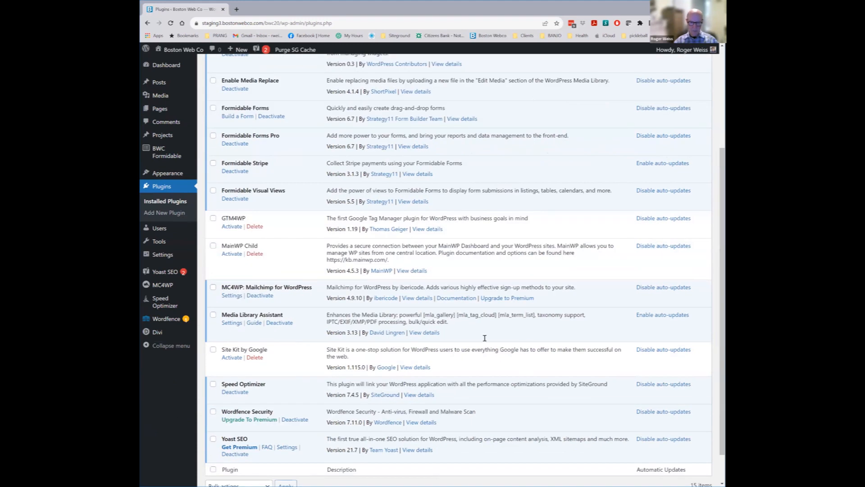
scroll(432, 394, up, 3)
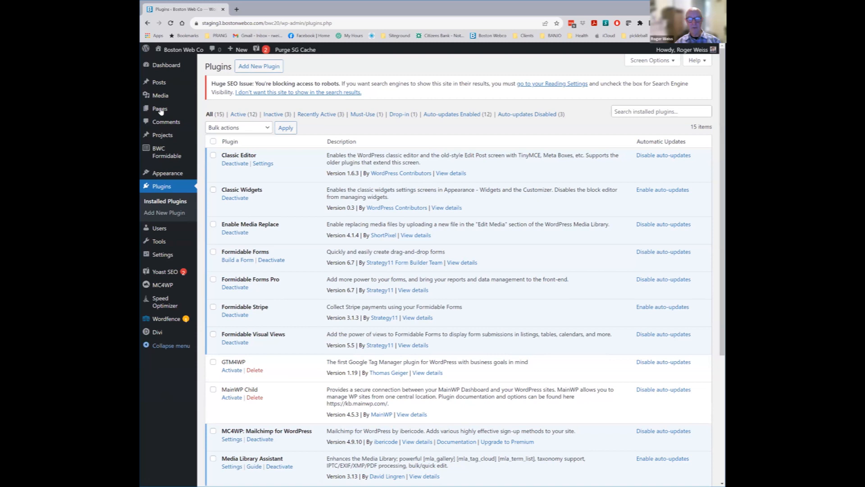
Go via Pages and Themes to the Widgets screen showing the Sidebar's Categories and Mailchimp widgets
click(208, 112)
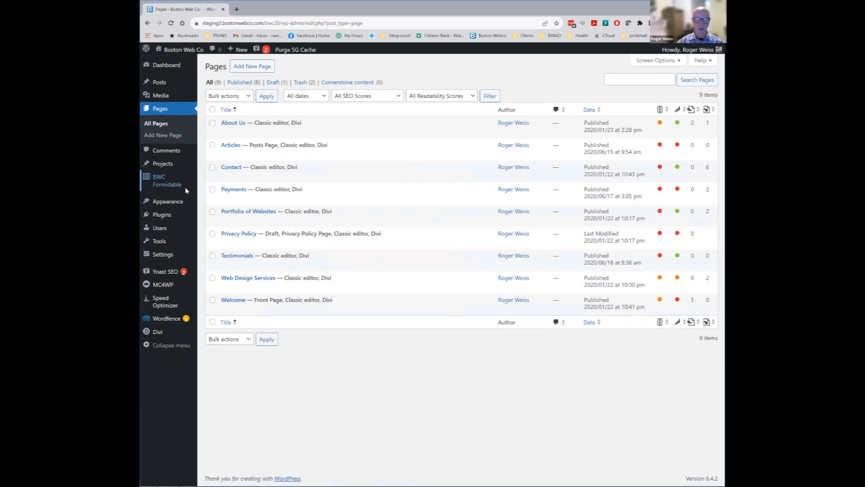
click(189, 207)
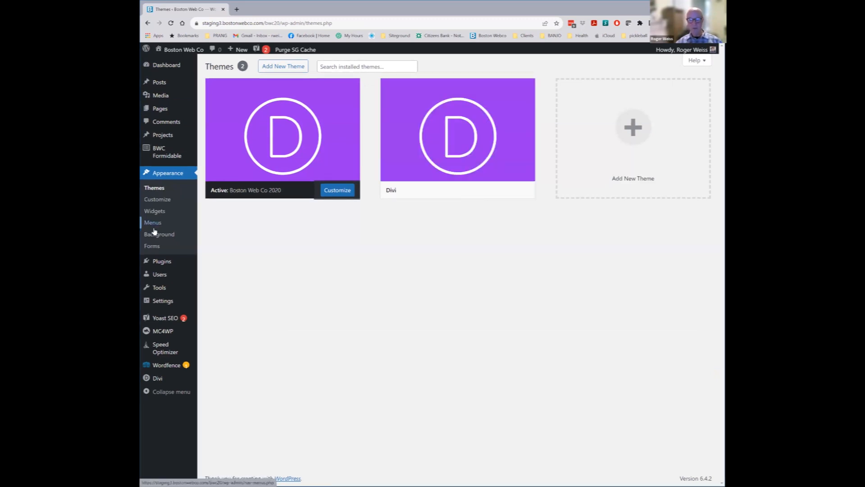
click(157, 214)
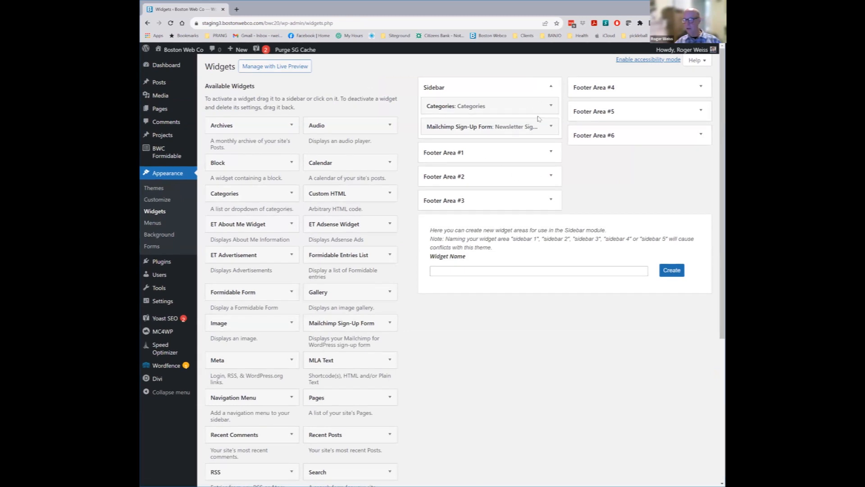
Expand Footer Areas #1, #2 and #3 to see which widgets each holds
click(551, 152)
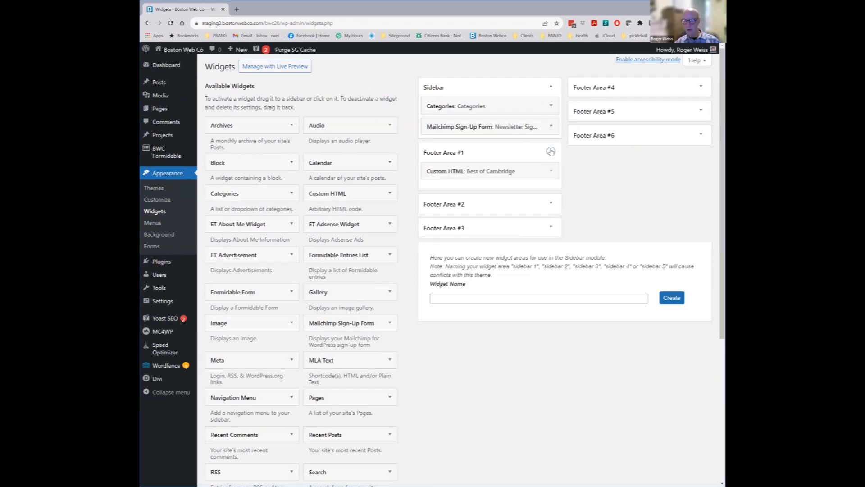
click(551, 203)
click(546, 256)
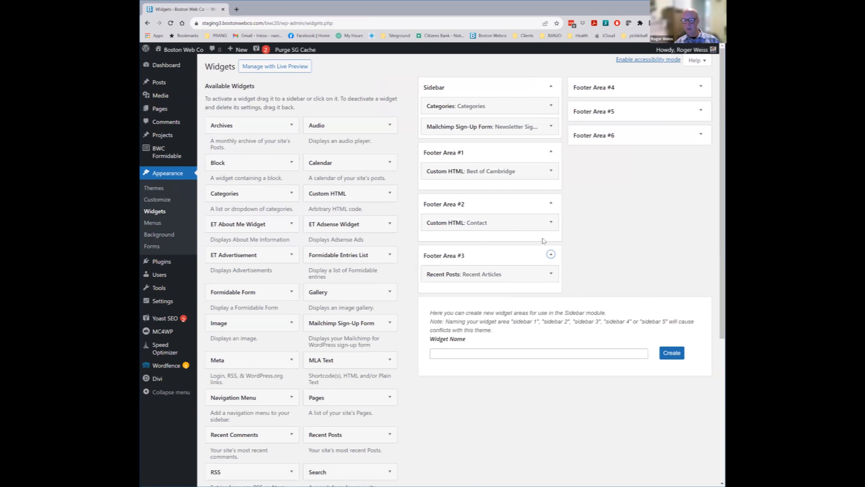
Correct the street address in Footer Area #2's Contact Custom HTML widget and save it
click(551, 223)
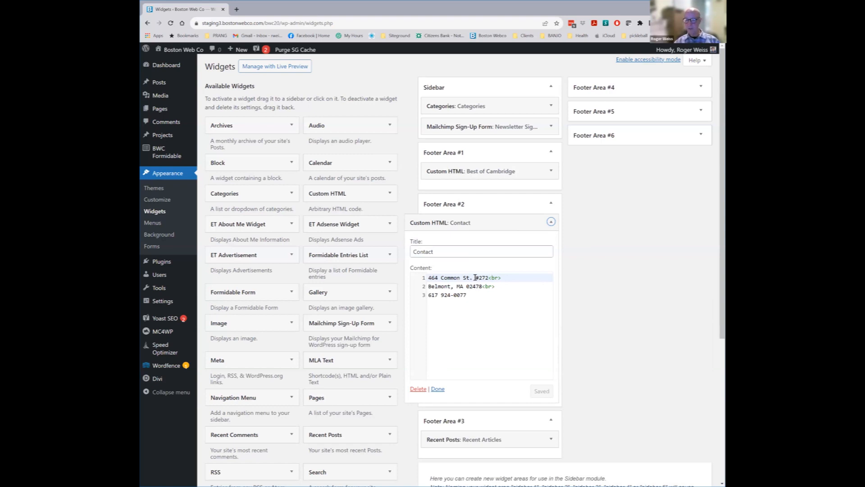
drag(488, 278, 402, 280)
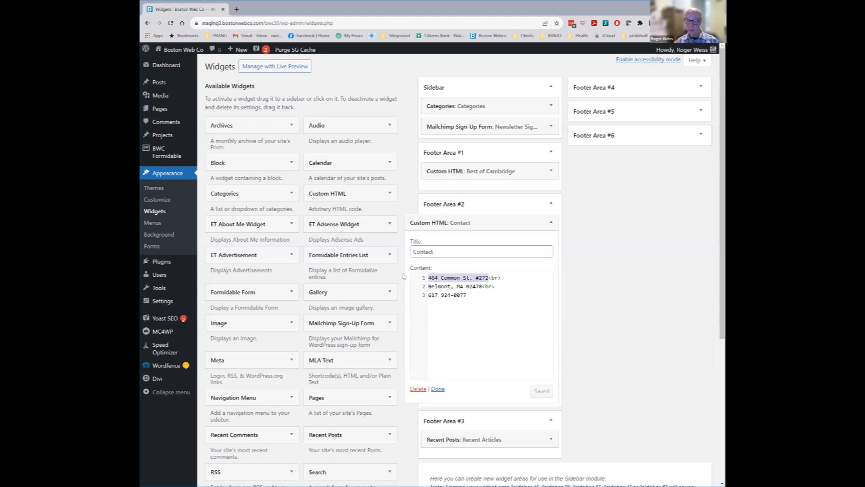
text(1- N)
text(ewton St)
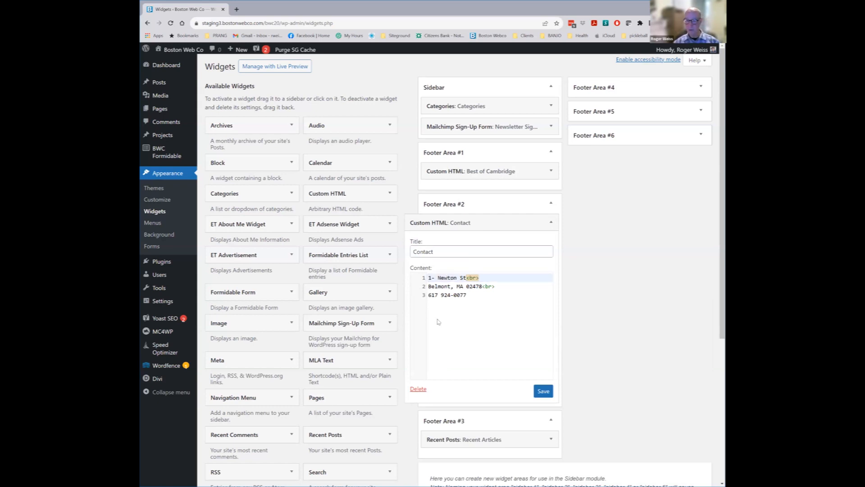
click(434, 278)
click(542, 392)
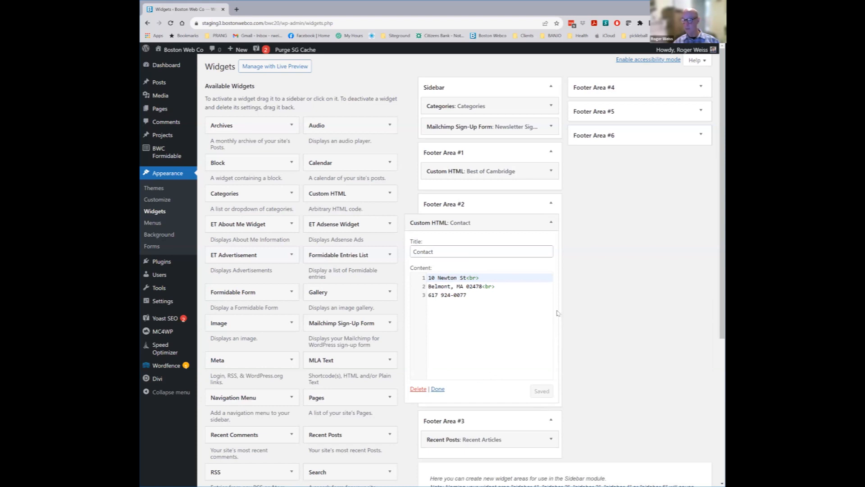
click(551, 222)
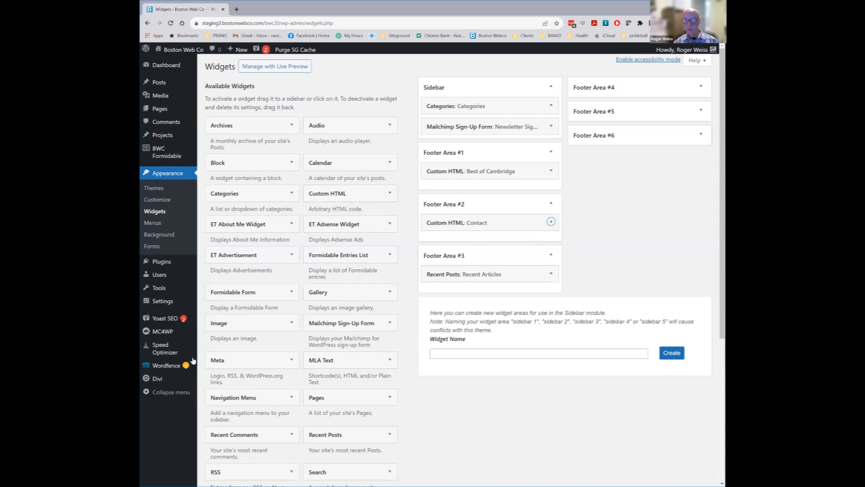
Add the Payments page to the main menu from the full page list
click(153, 223)
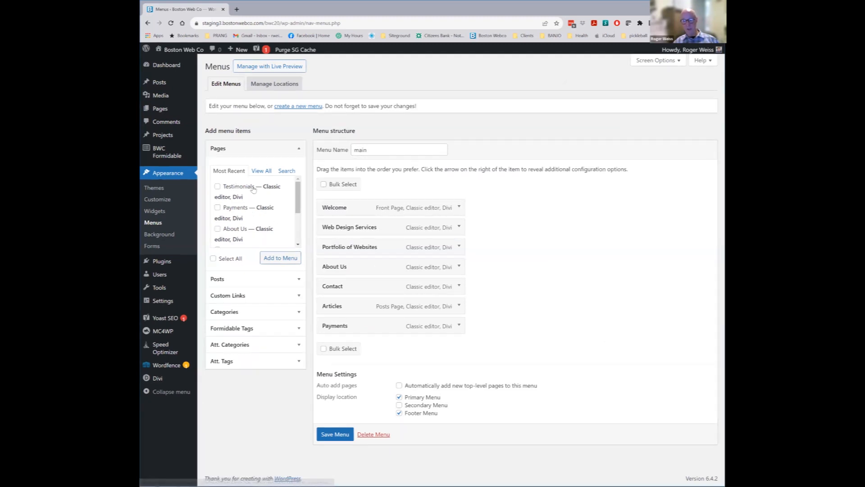
click(260, 172)
scroll(289, 220, down, 3)
scroll(289, 220, down, 1)
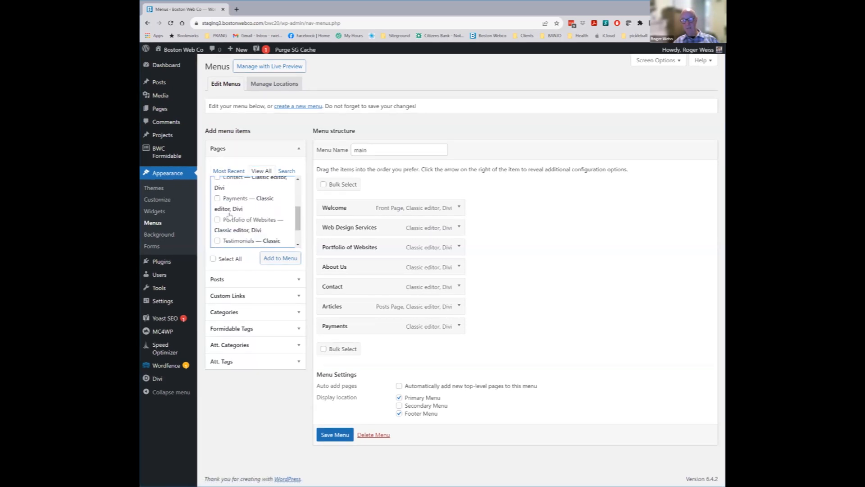
click(217, 199)
click(280, 258)
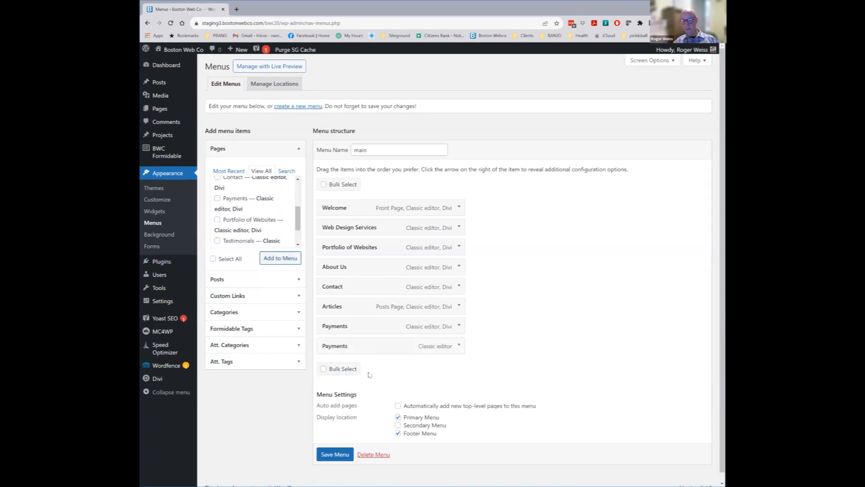
Remove the duplicate Payments menu item and begin creating a new menu
click(458, 345)
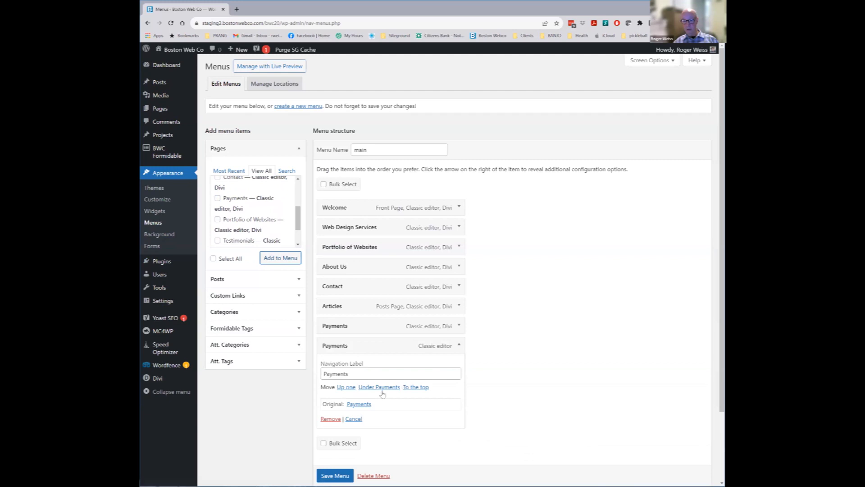
scroll(400, 459, down, 1)
scroll(414, 445, down, 1)
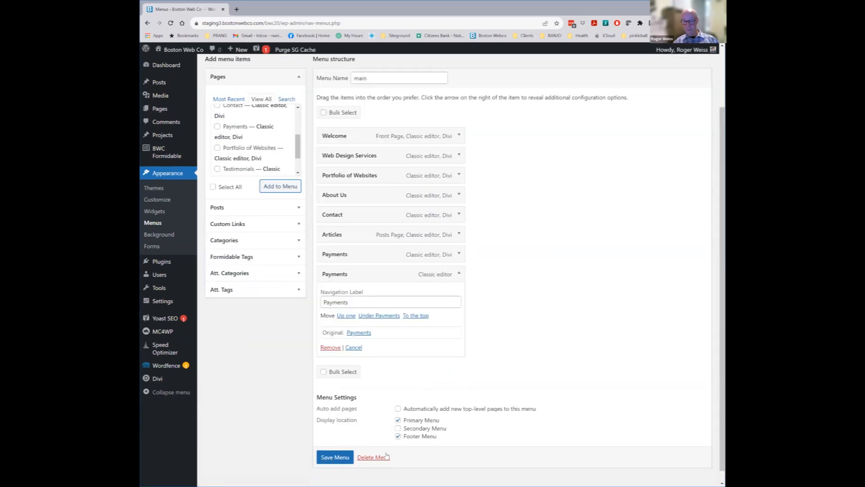
click(332, 345)
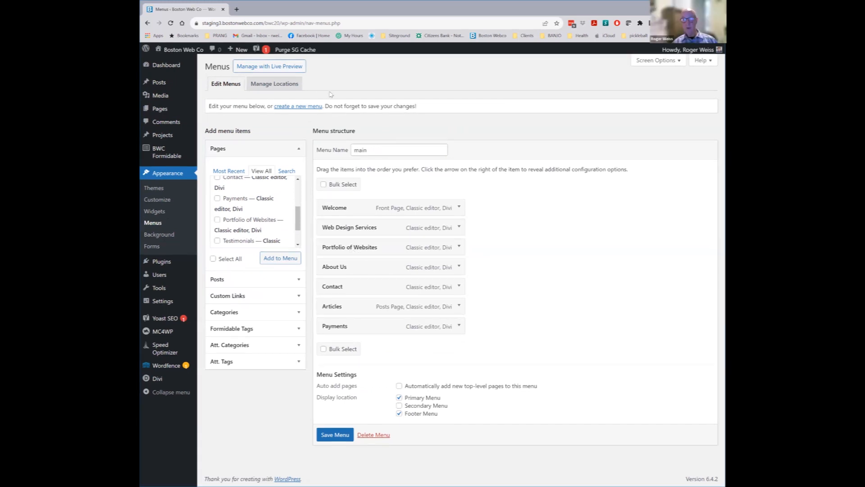
click(293, 107)
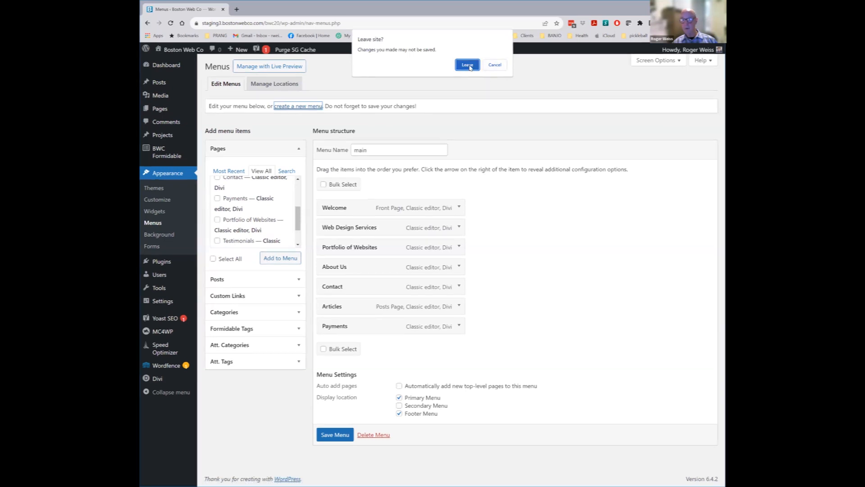
Leave the unsaved menu page and create an empty menu named 'testmenu'
click(468, 65)
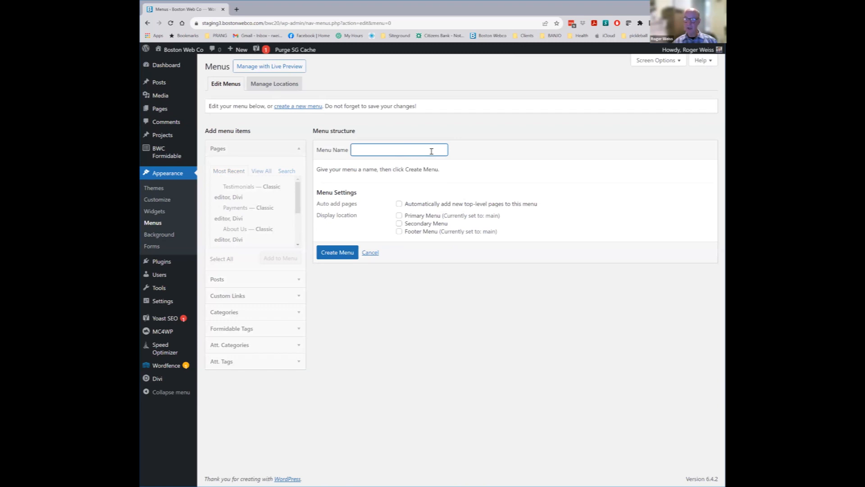
text(testmenu)
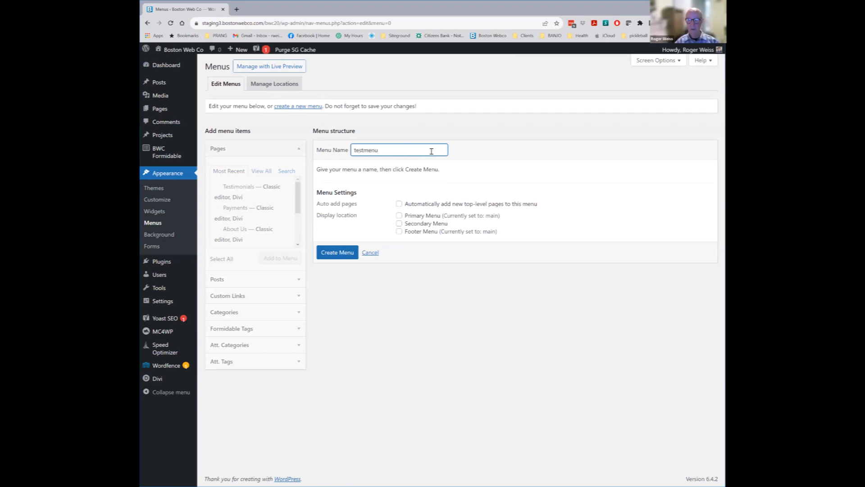
key(Return)
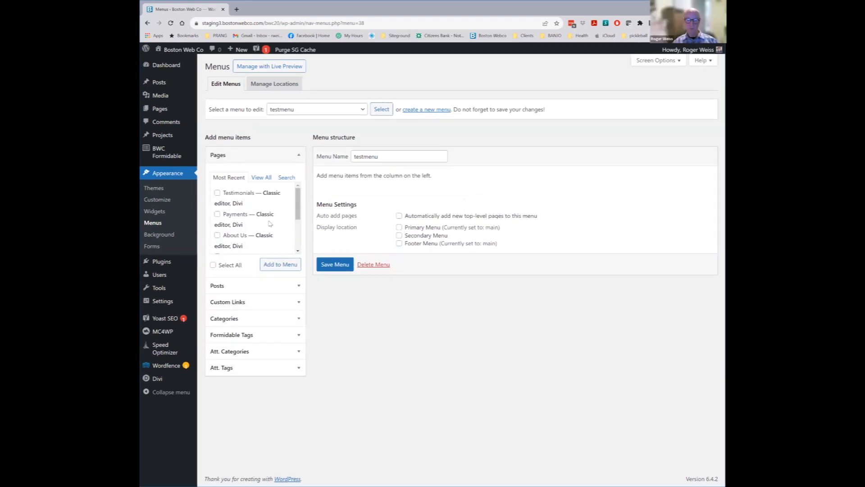
Add the About Us and Contact pages to testmenu as its first two items
click(216, 235)
scroll(295, 214, down, 1)
click(218, 233)
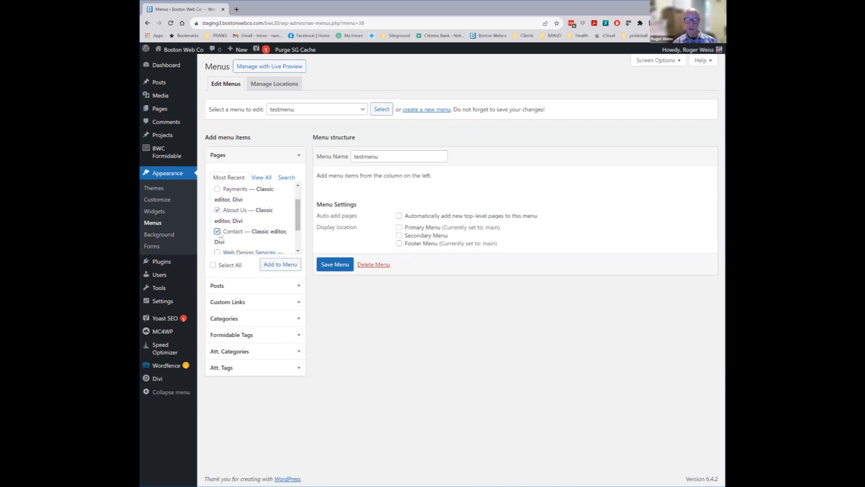
click(280, 265)
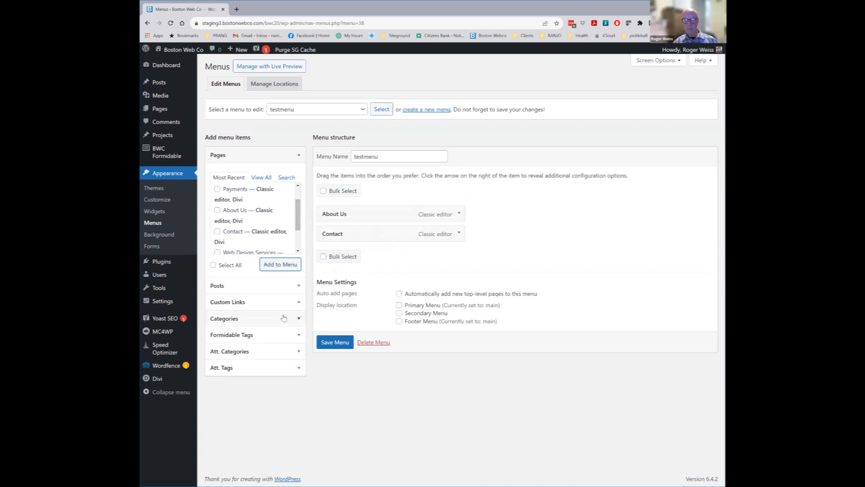
click(233, 305)
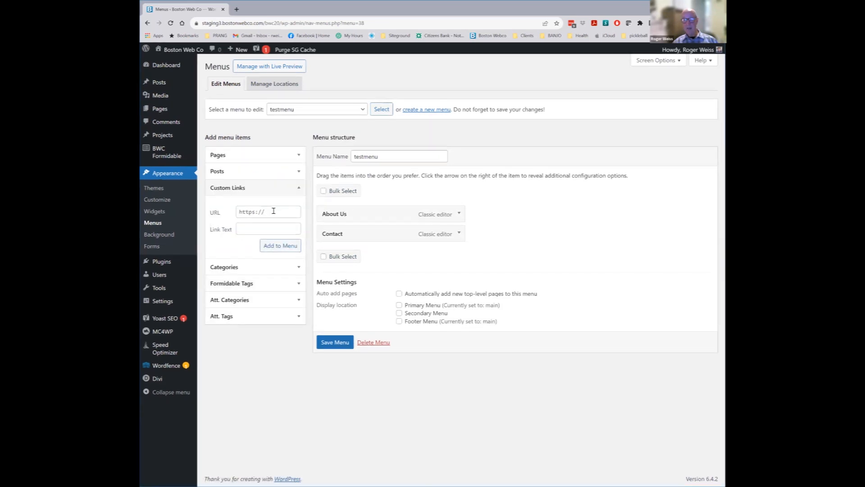
click(252, 212)
text(https://jgsgb.org/)
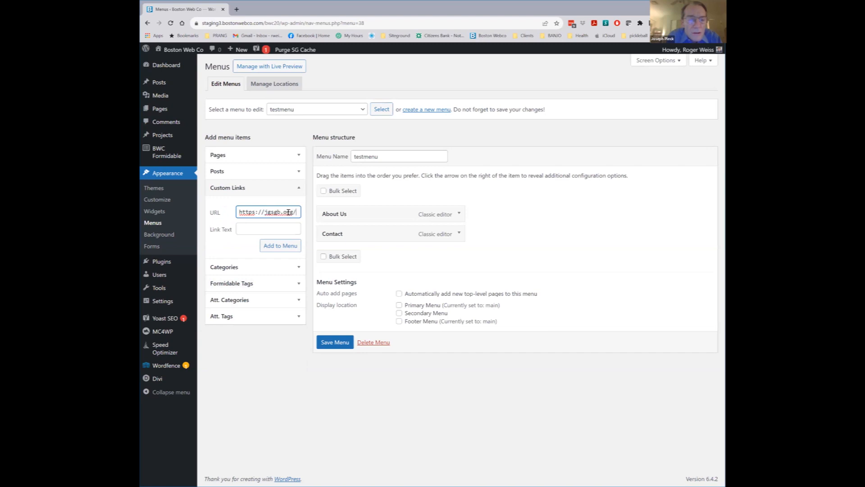
text(test.pdf)
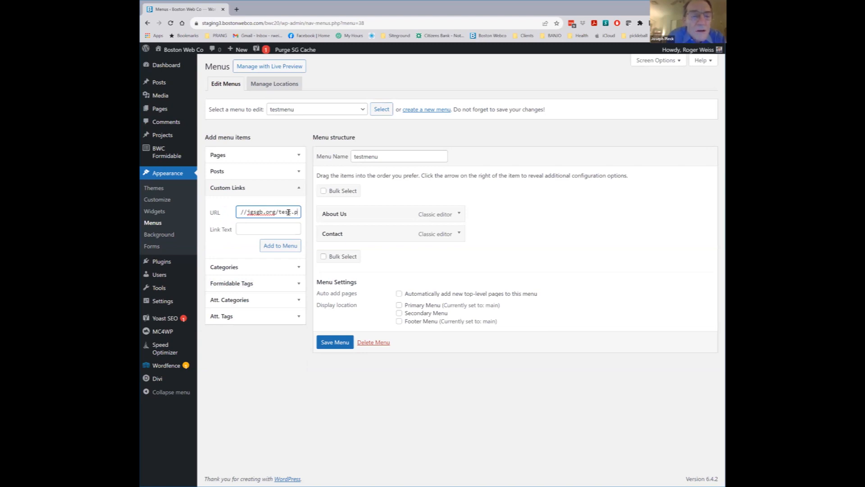
click(300, 230)
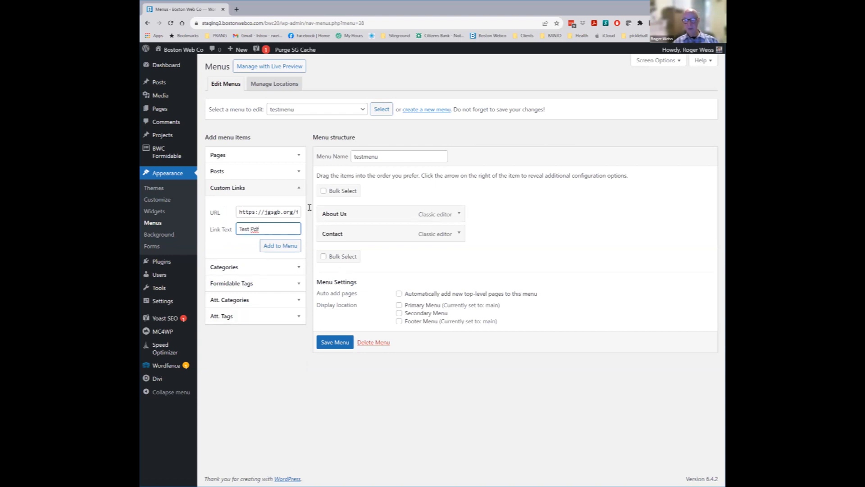
click(280, 246)
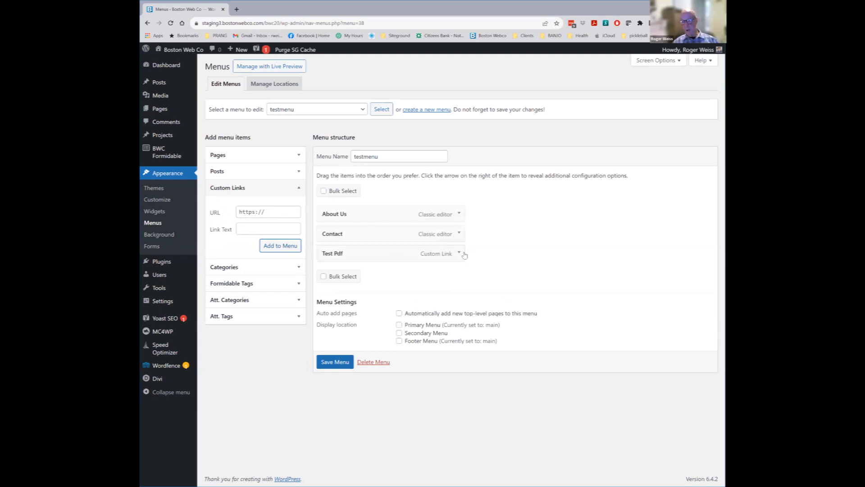
click(458, 254)
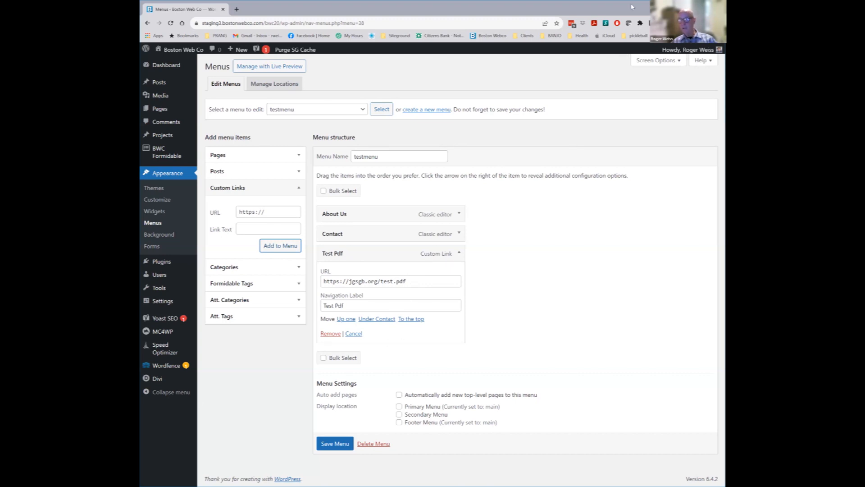
Turn on the Link Target property for menu items in Screen Options
click(678, 63)
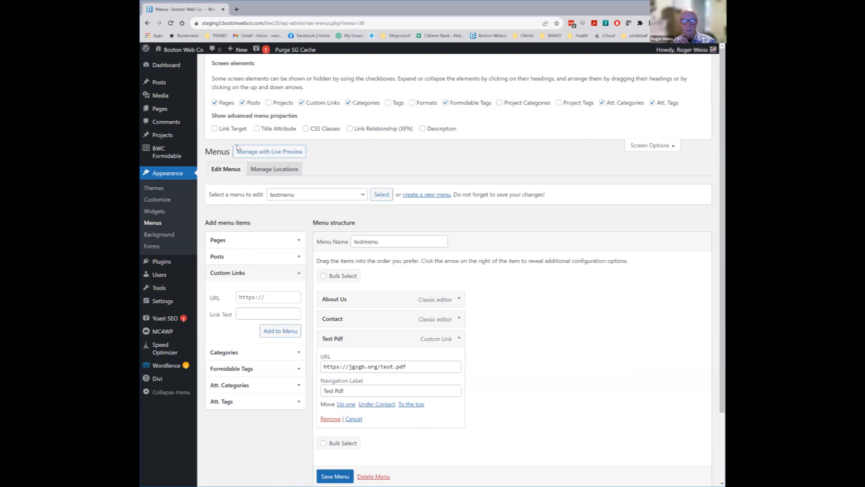
click(215, 129)
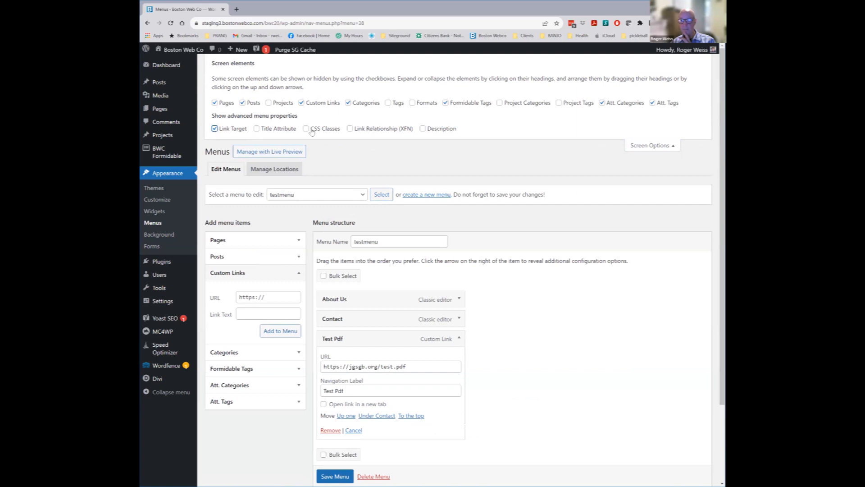
click(670, 149)
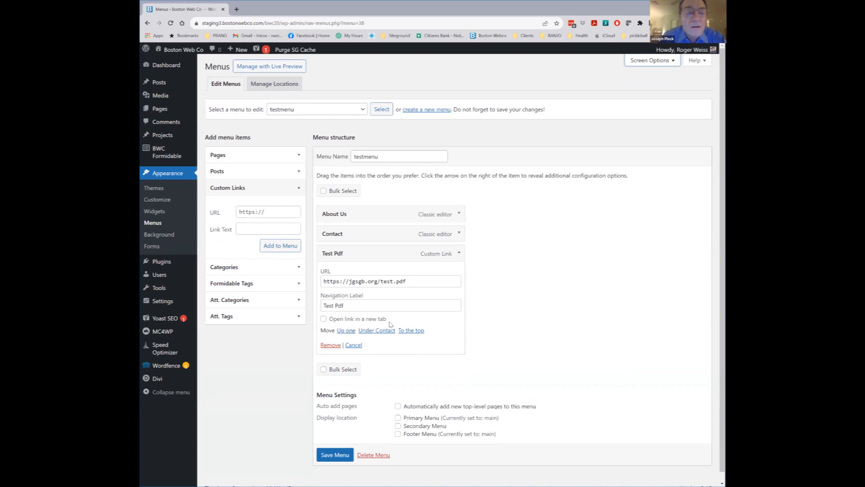
Tick 'Open link in a new tab' on the Test Pdf item and save testmenu
click(323, 319)
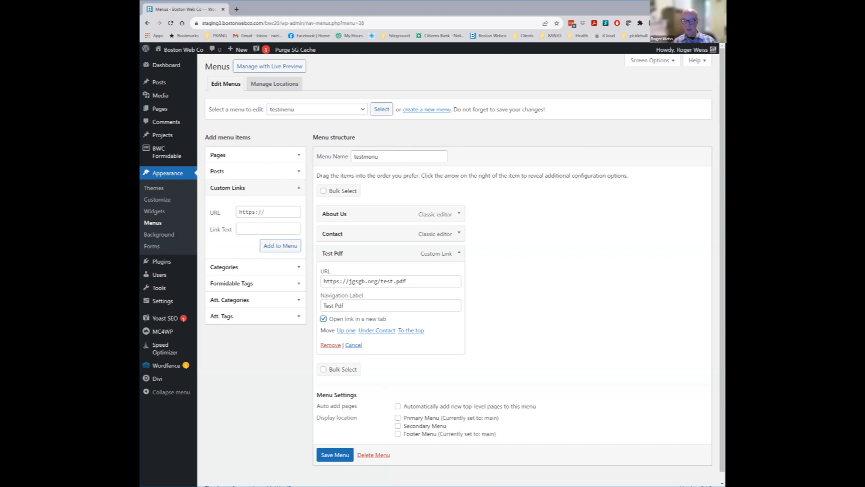
click(340, 458)
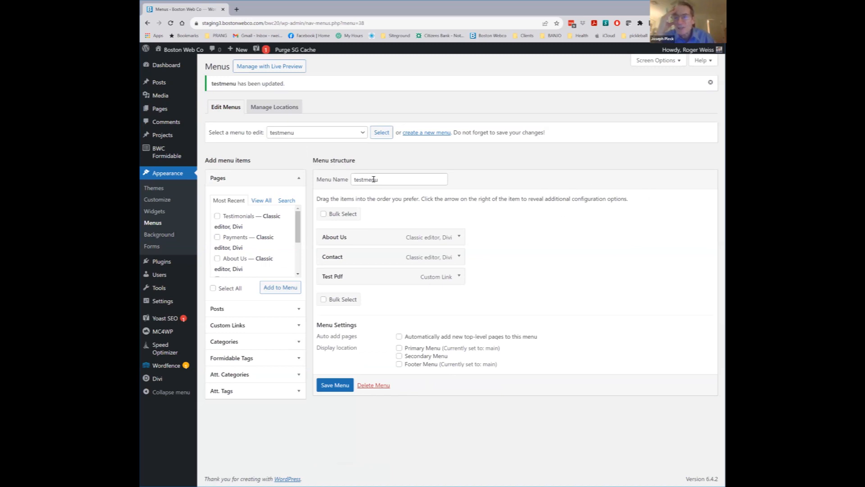
click(170, 62)
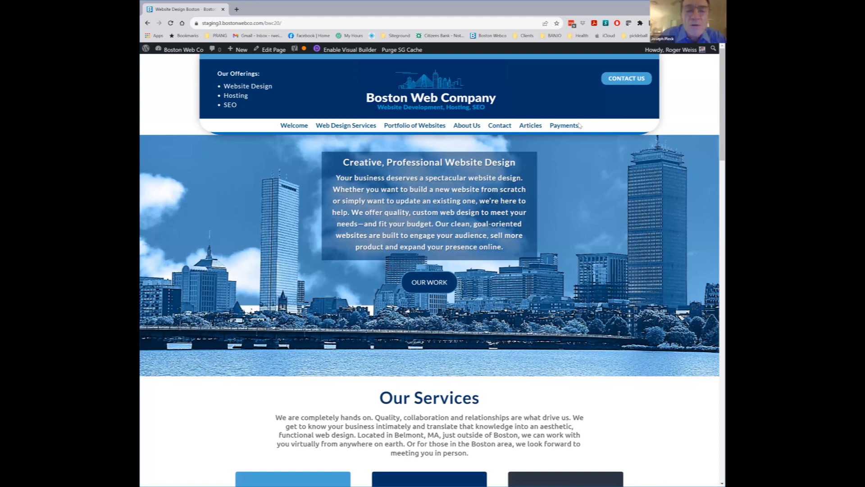
drag(280, 126, 303, 130)
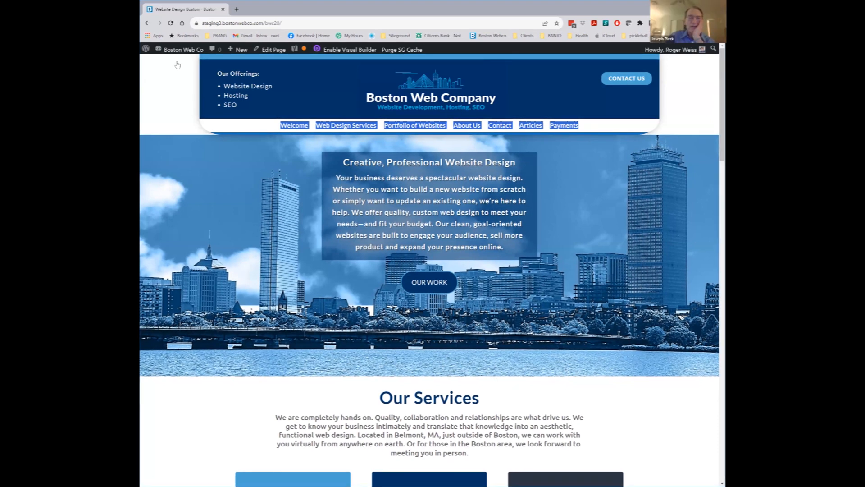
Load the main menu on Appearance > Menus and view the Manage Locations table
mouse_move(173, 52)
click(164, 90)
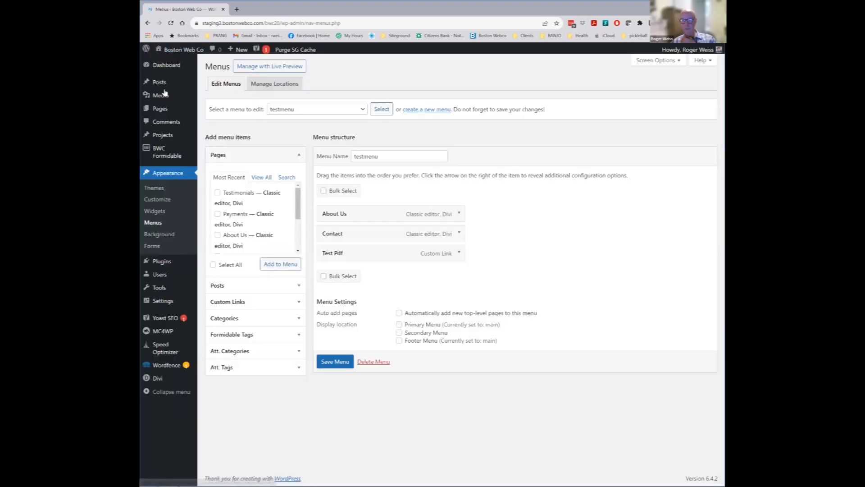
click(360, 110)
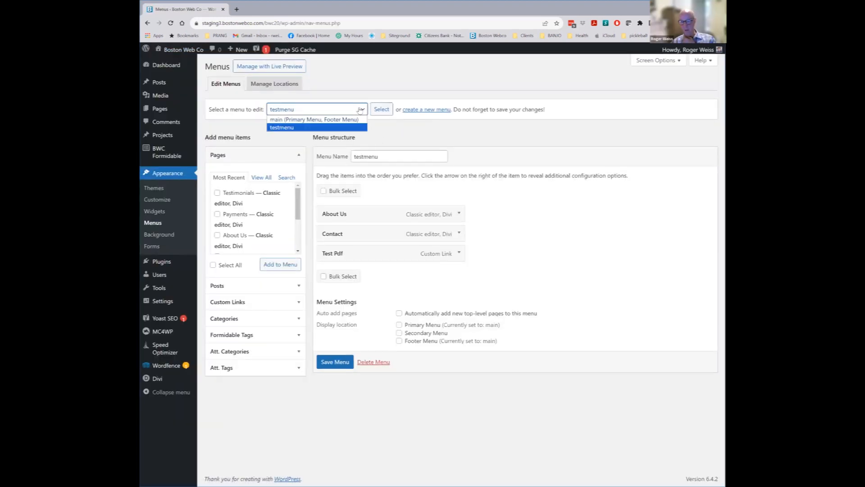
click(286, 119)
click(381, 109)
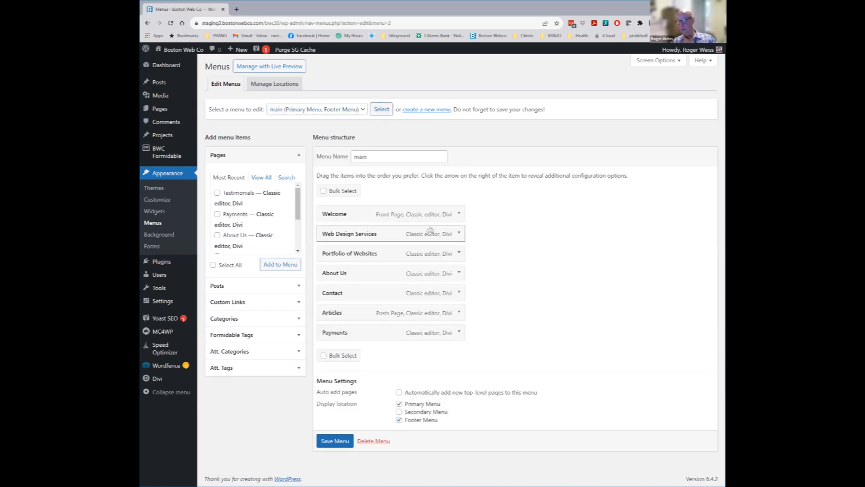
click(273, 90)
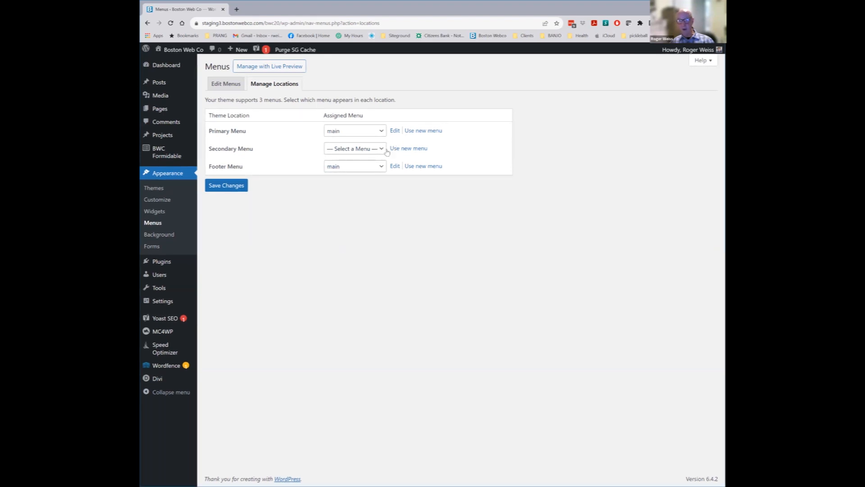
Pick testmenu for Secondary Menu, then leave for Edit Menus without saving the assignment
click(360, 149)
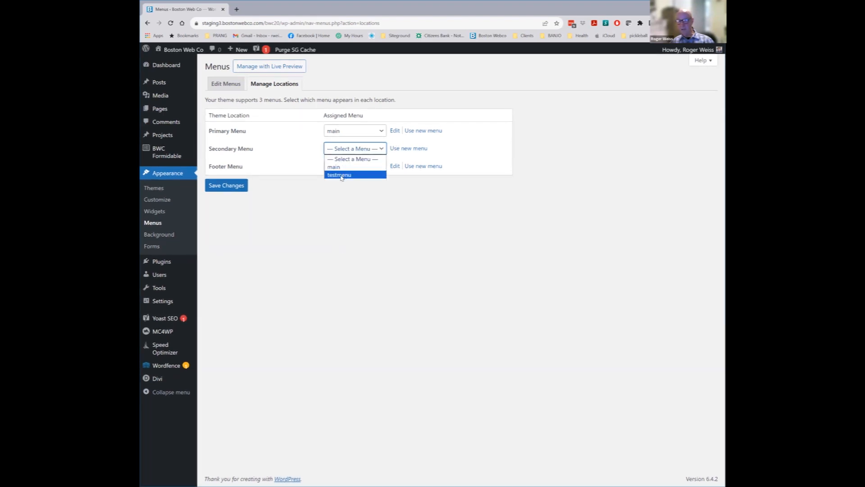
click(342, 176)
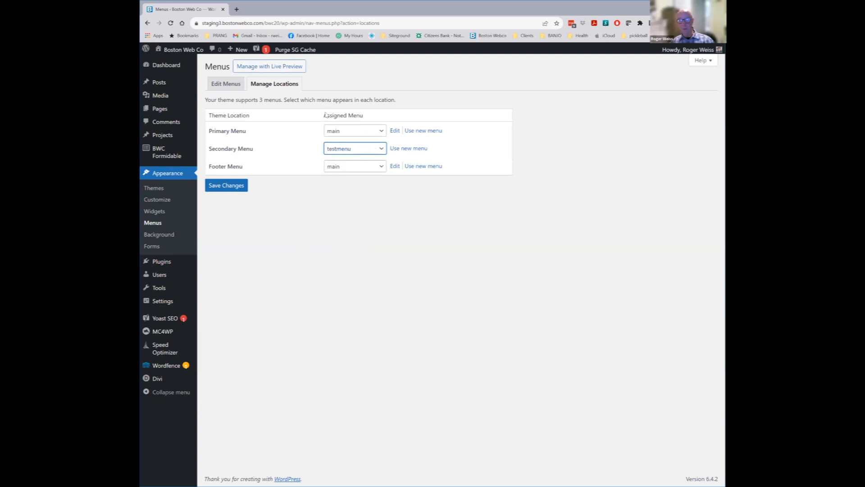
click(224, 84)
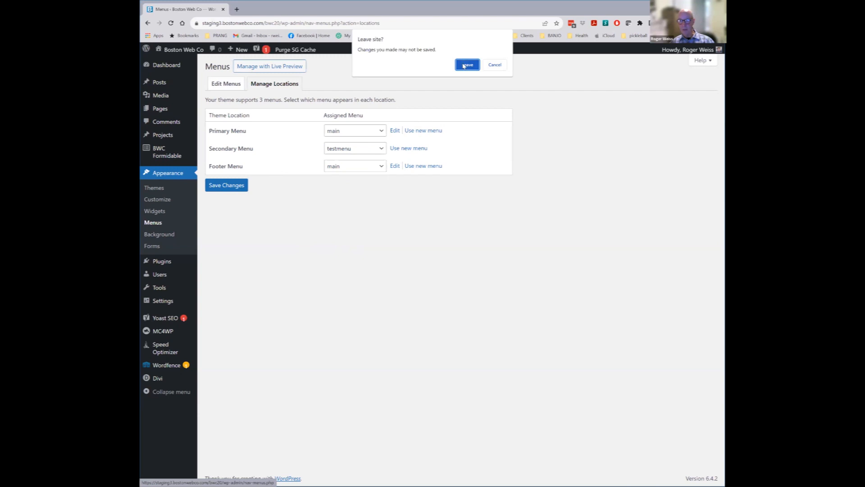
key(Return)
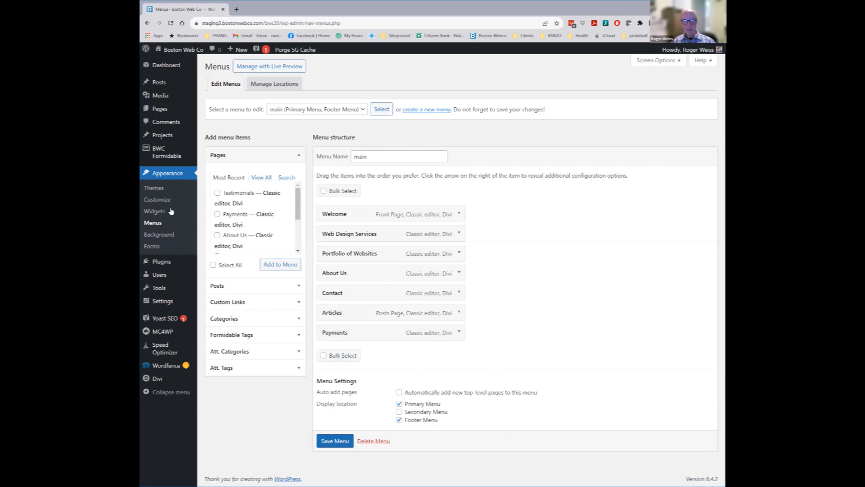
Open Customizer General Settings > Site Identity, showing 'Boston Web Co' and tagline 'Website Design'
click(151, 201)
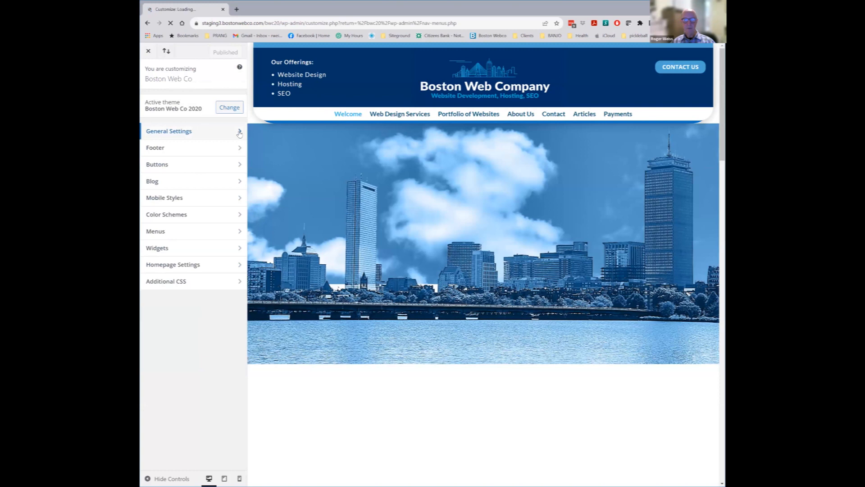
click(239, 134)
click(180, 98)
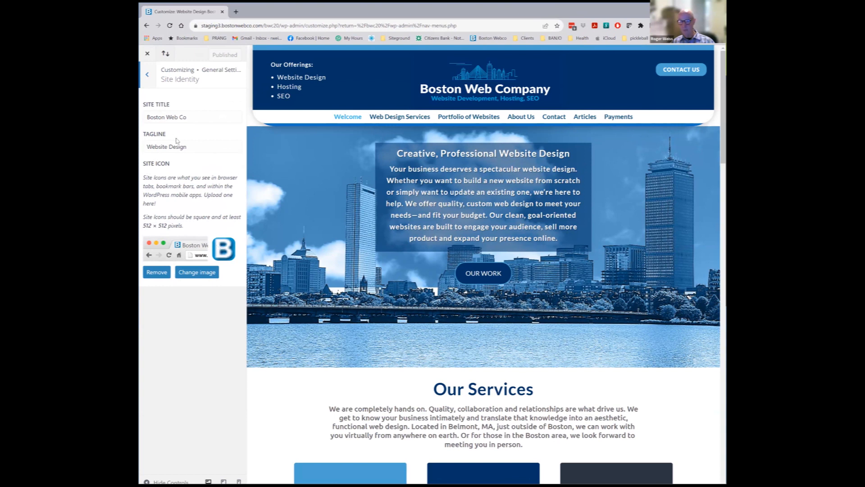
Look over the Customizer's Layout Settings panel
click(150, 79)
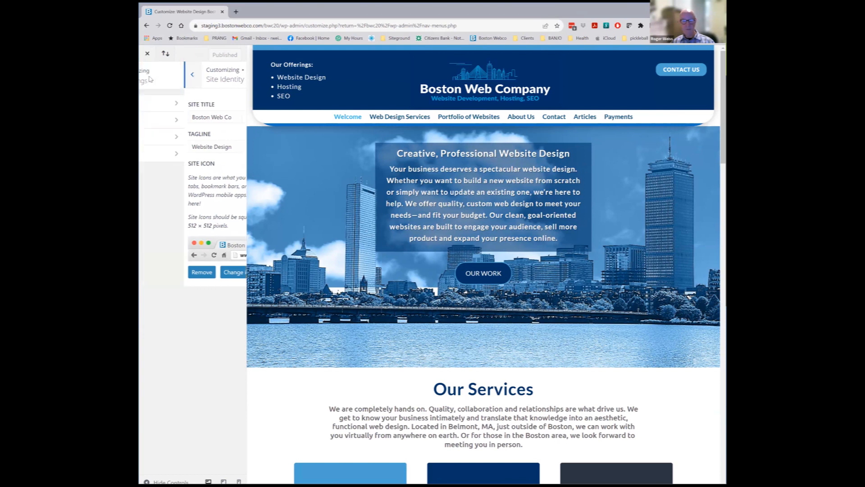
click(183, 120)
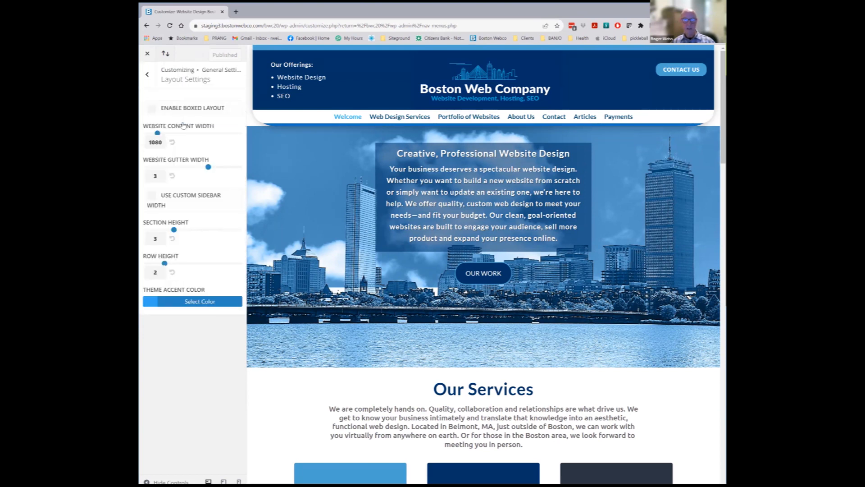
click(148, 75)
Inspect the Typography body and header text colours, then return to General Settings
click(164, 140)
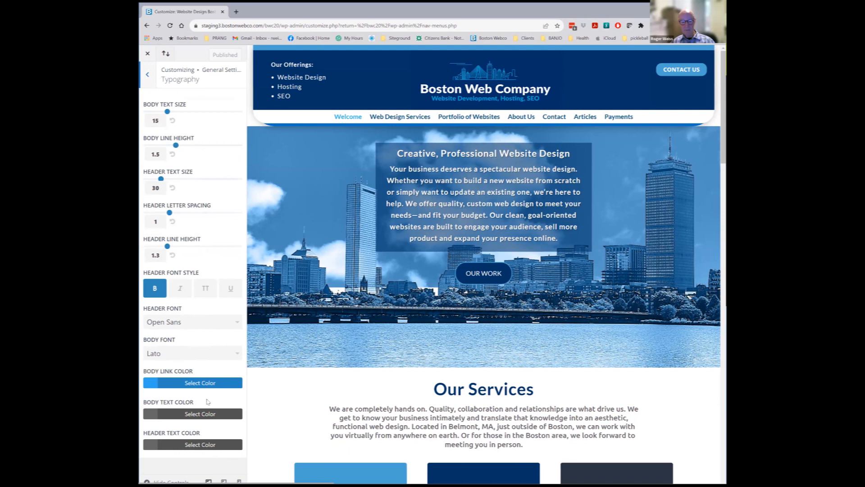
click(155, 415)
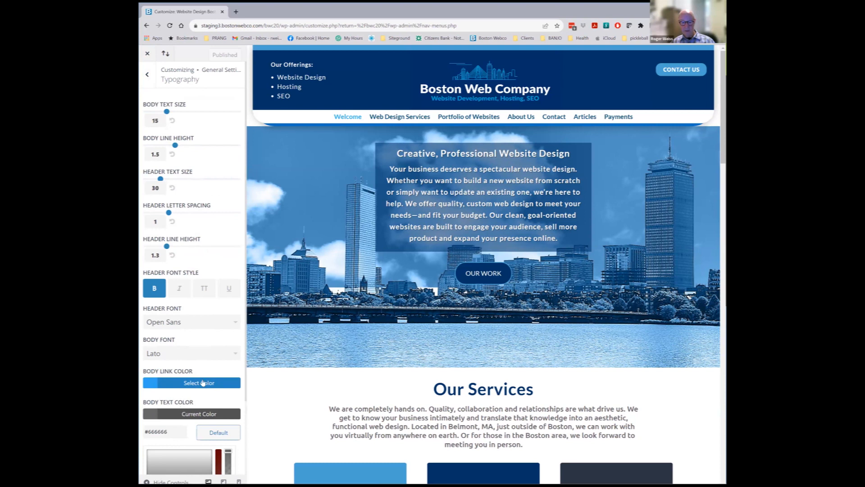
scroll(202, 383, down, 2)
click(173, 460)
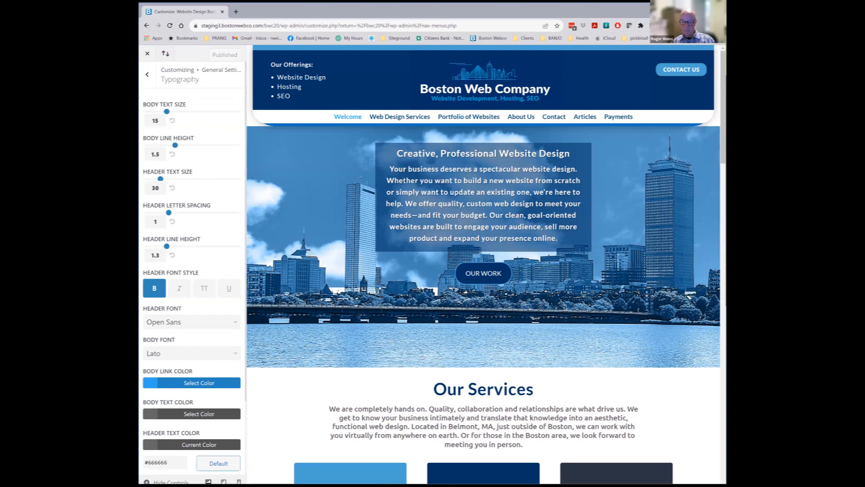
click(147, 74)
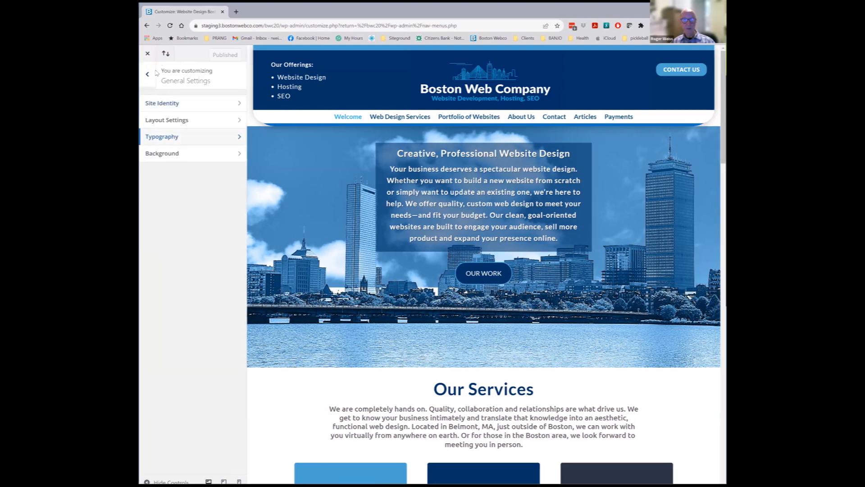
Open the Footer section and review its Layout and Widgets panels
click(147, 74)
click(160, 151)
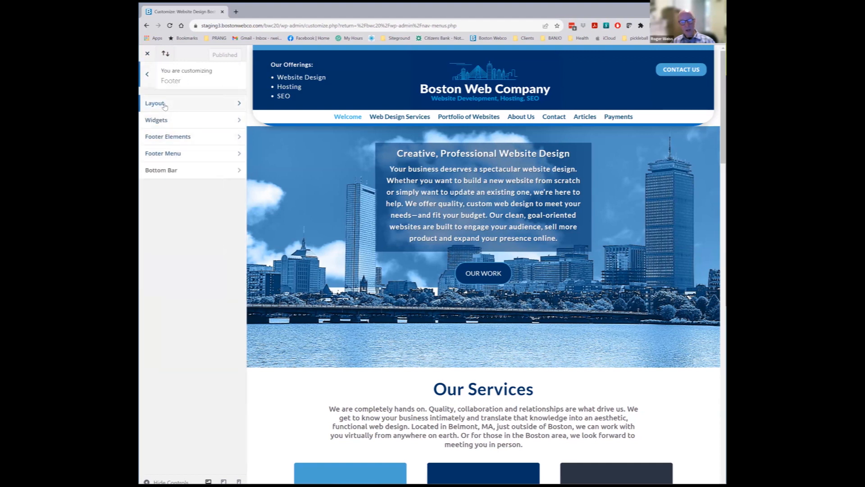
click(164, 106)
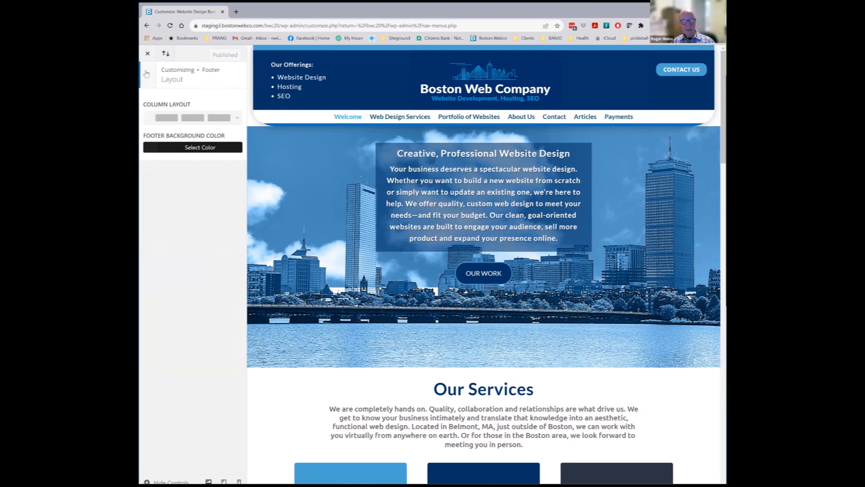
click(146, 74)
click(165, 120)
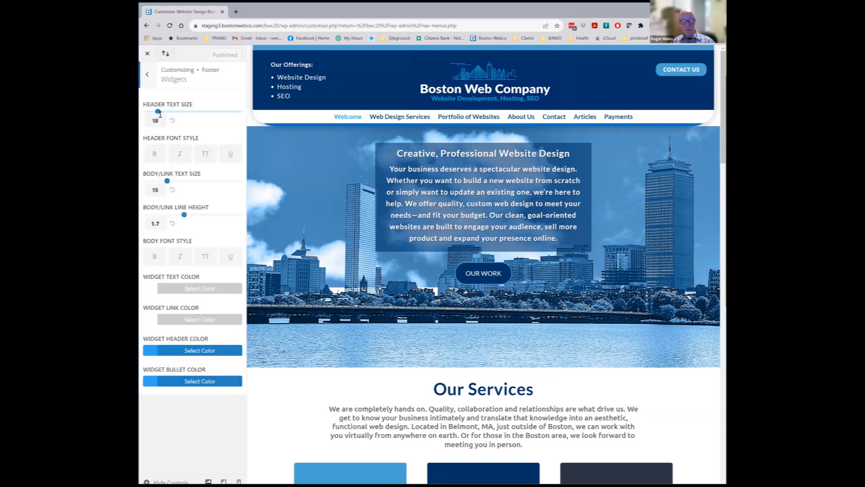
click(145, 78)
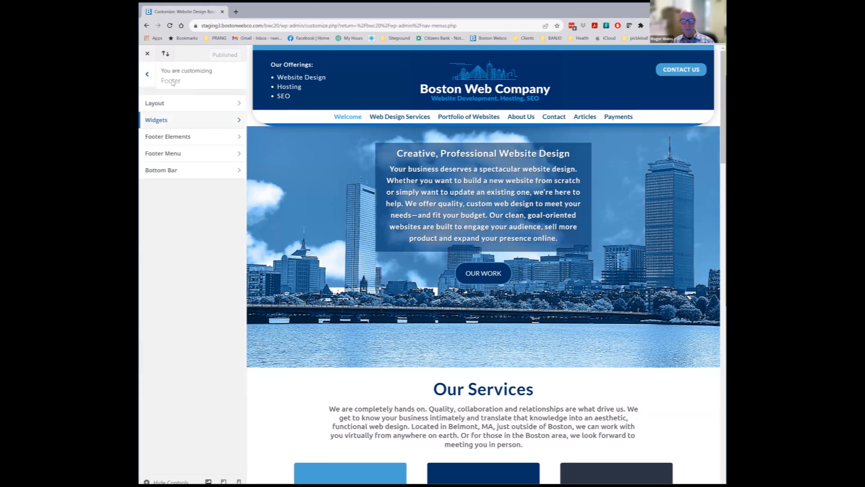
Review the Footer Elements and Bottom Bar panels, then return to the main Customizer list
click(174, 136)
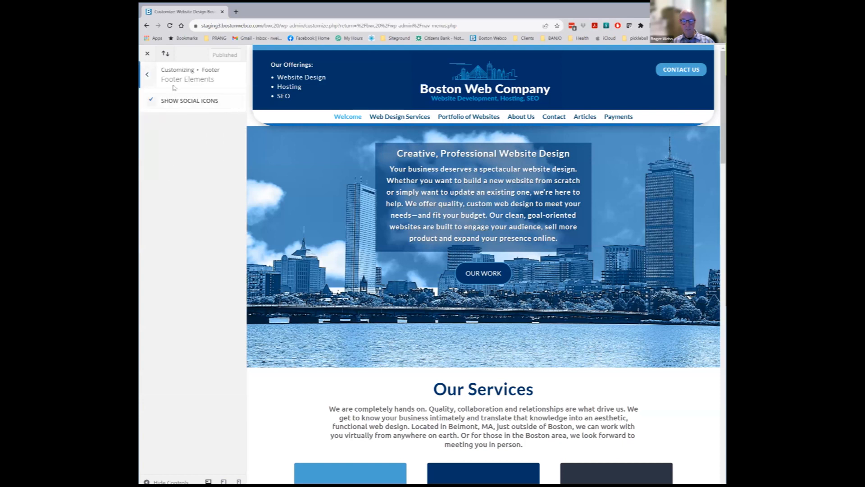
click(147, 80)
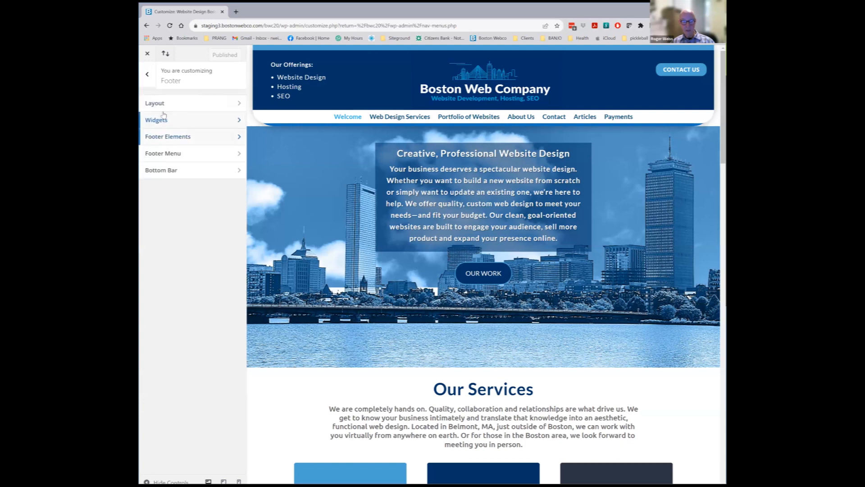
click(161, 170)
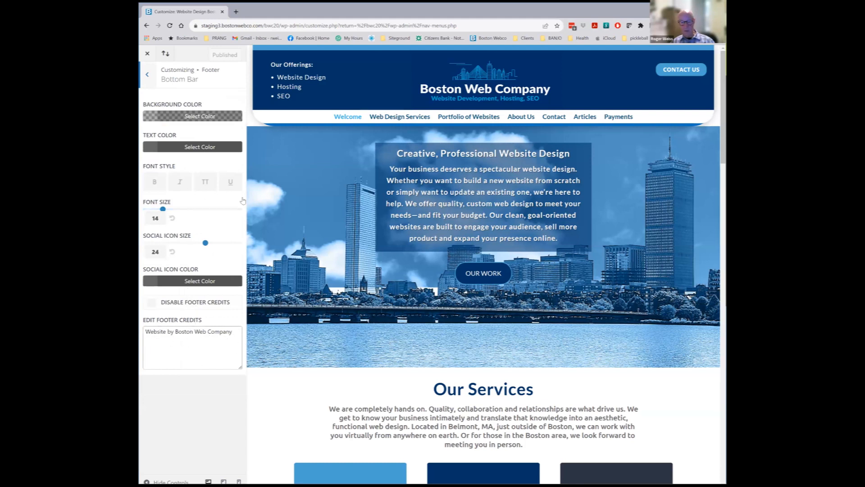
click(147, 76)
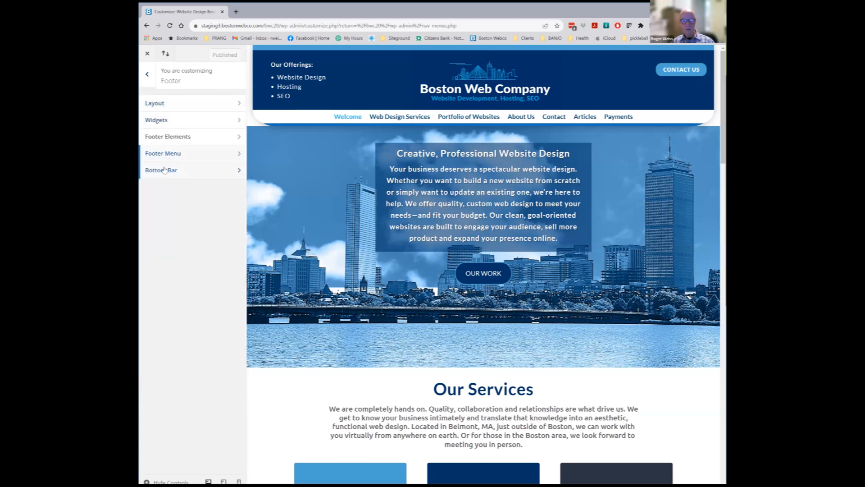
click(148, 76)
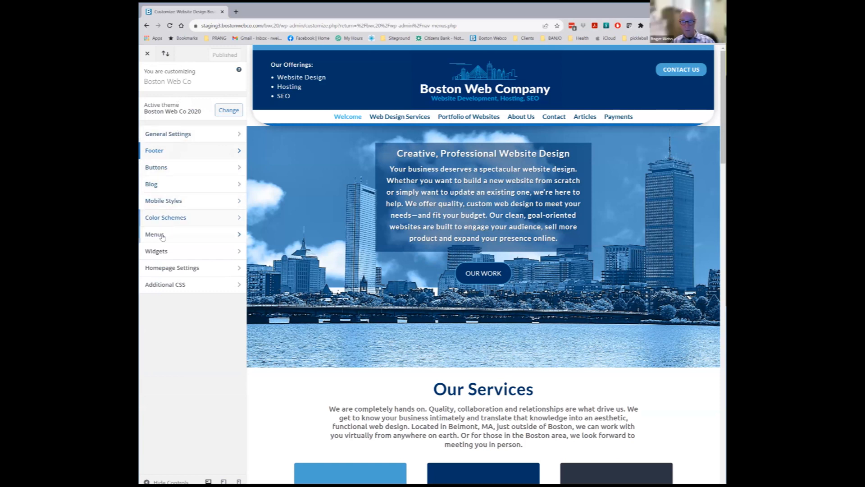
Review the Additional CSS, exit the Customizer, and open Pages showing nine pages
click(163, 285)
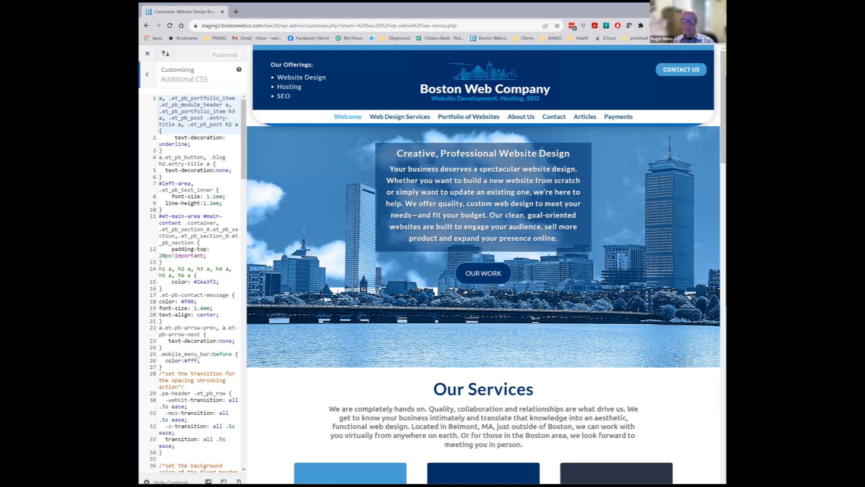
click(148, 76)
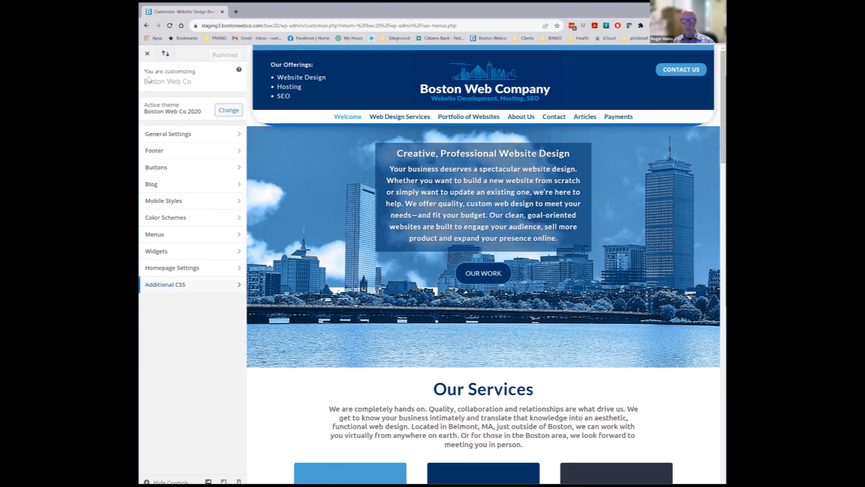
click(147, 54)
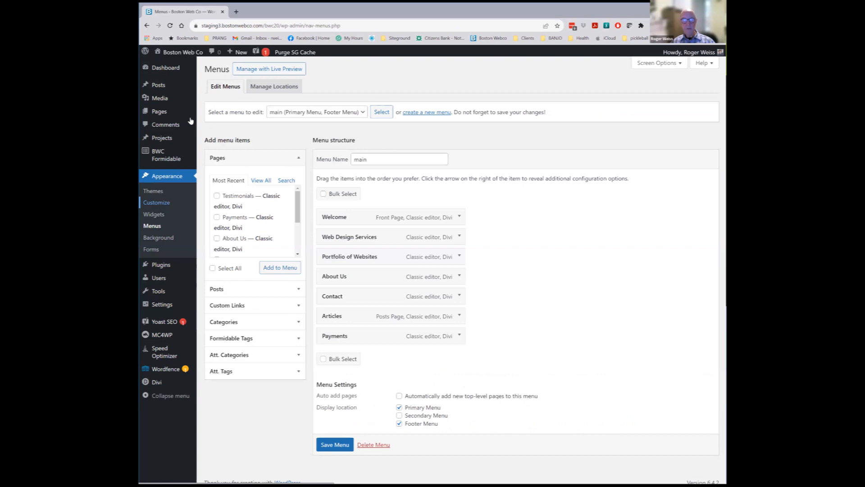
click(157, 113)
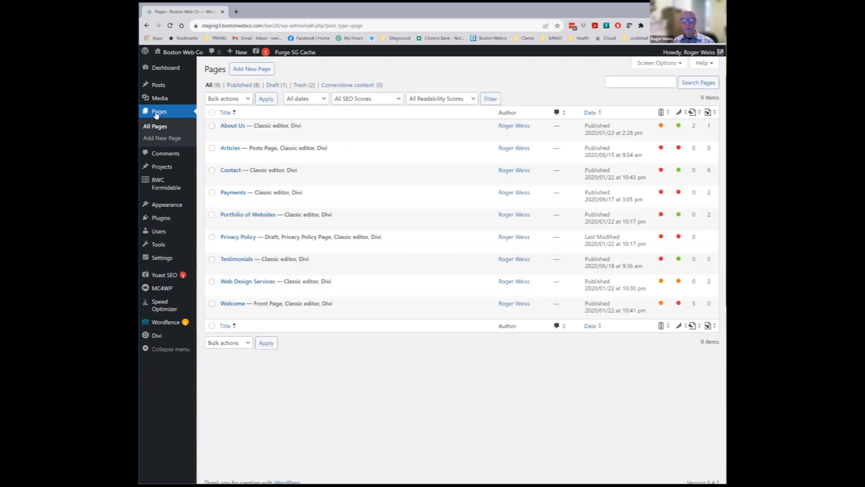
mouse_move(191, 299)
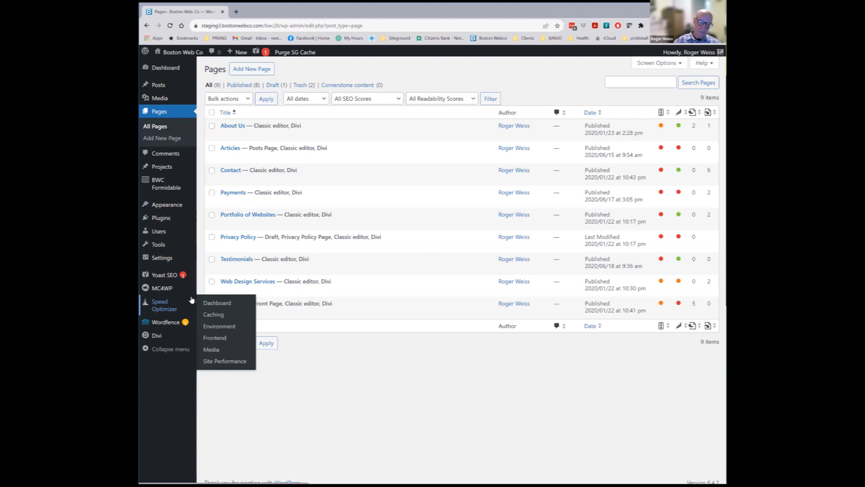
Open Divi Theme Options and start uploading a new Logo from the General tab
click(163, 330)
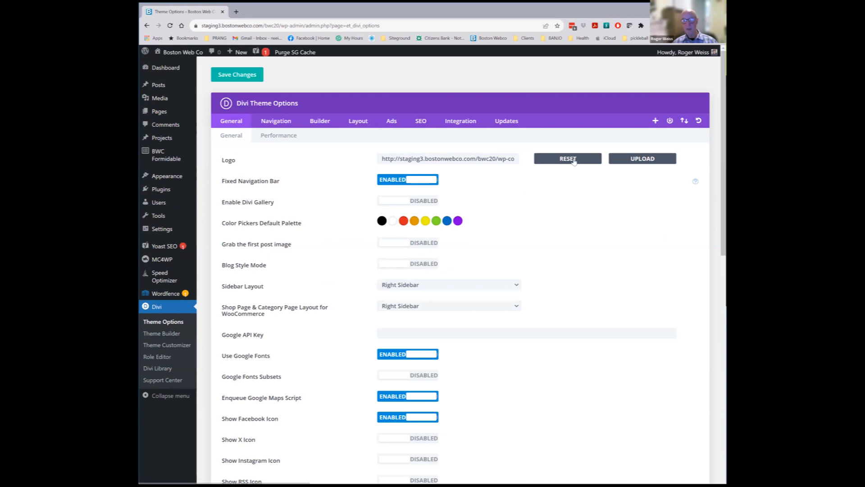
click(163, 323)
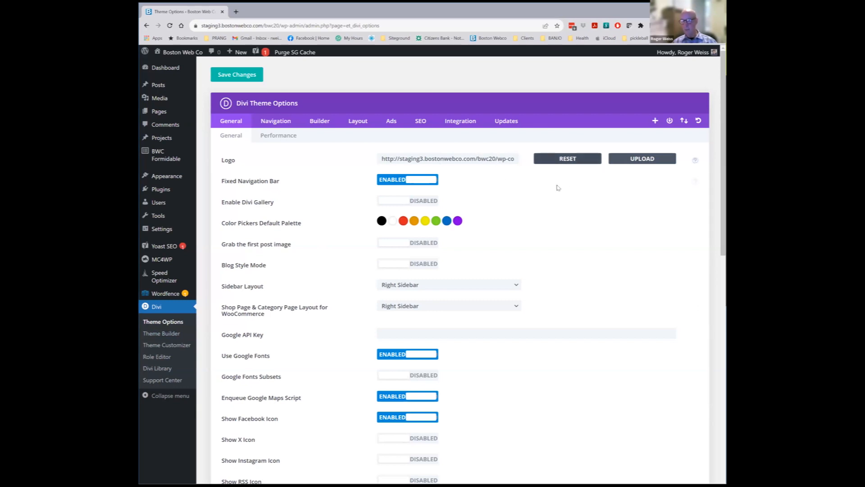
click(643, 159)
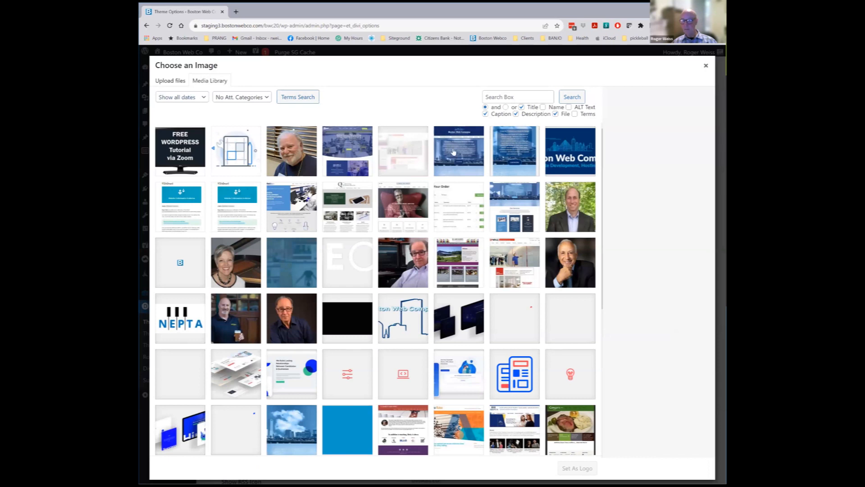
Search the media library for 'logo', select BostonWeb-Logo-1000.png, then close the picker
click(518, 97)
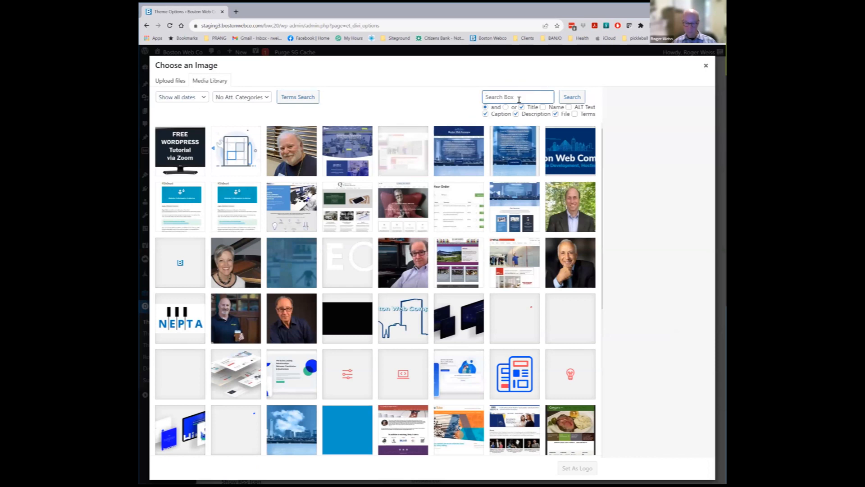
text(logo)
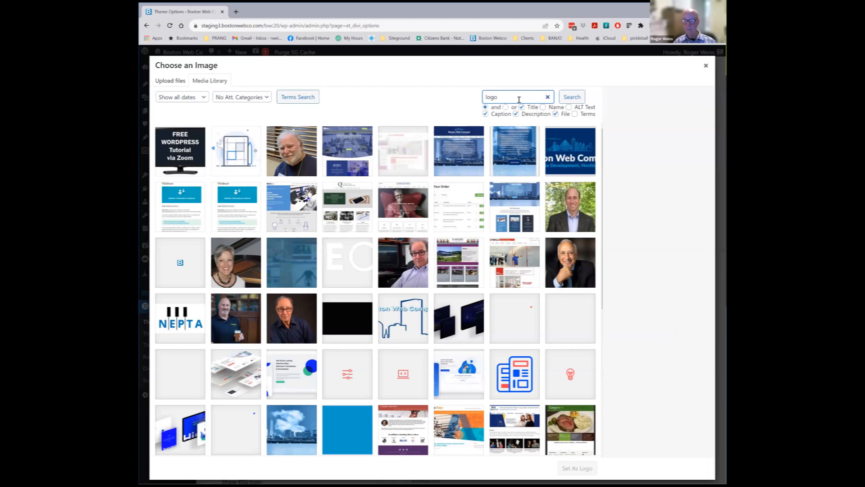
click(572, 97)
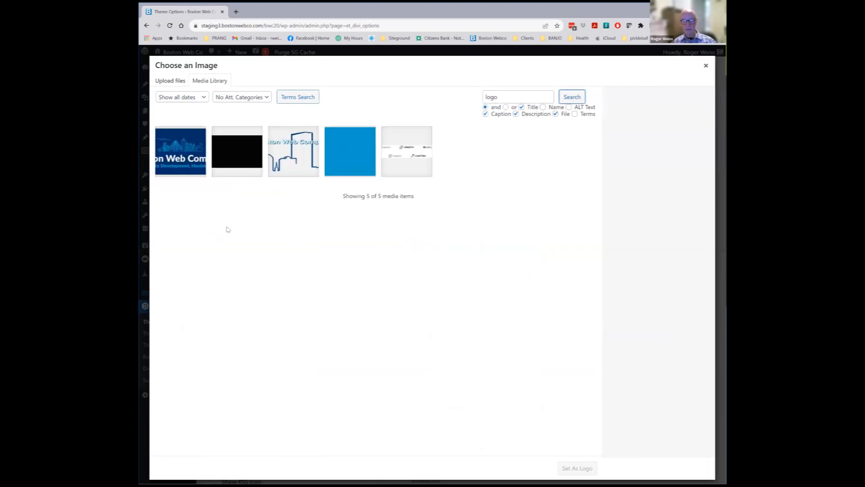
click(186, 153)
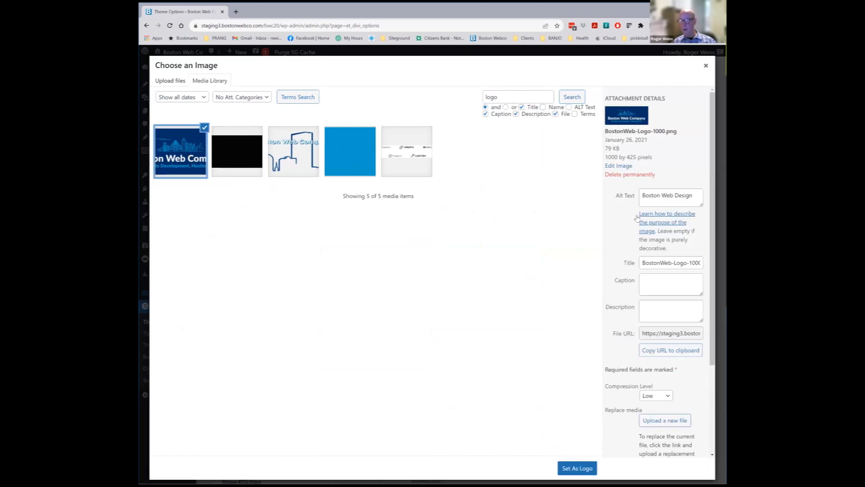
click(706, 65)
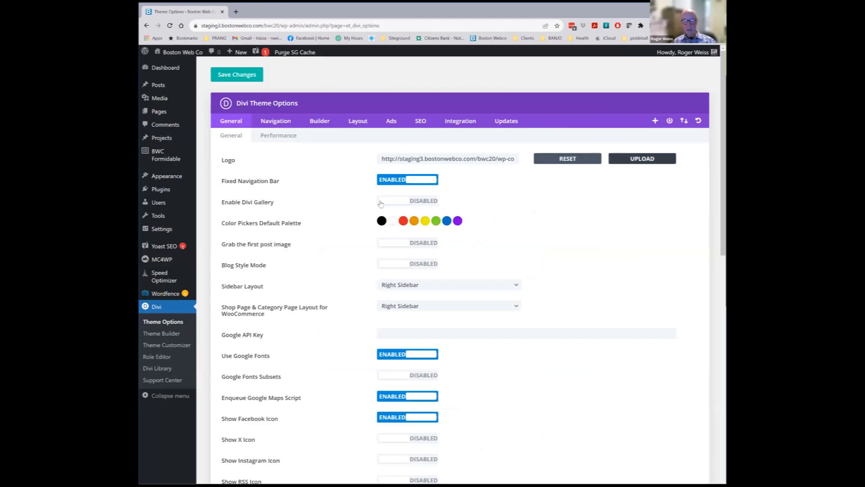
Scroll through the Divi General options, then view the Performance settings
scroll(360, 291, down, 5)
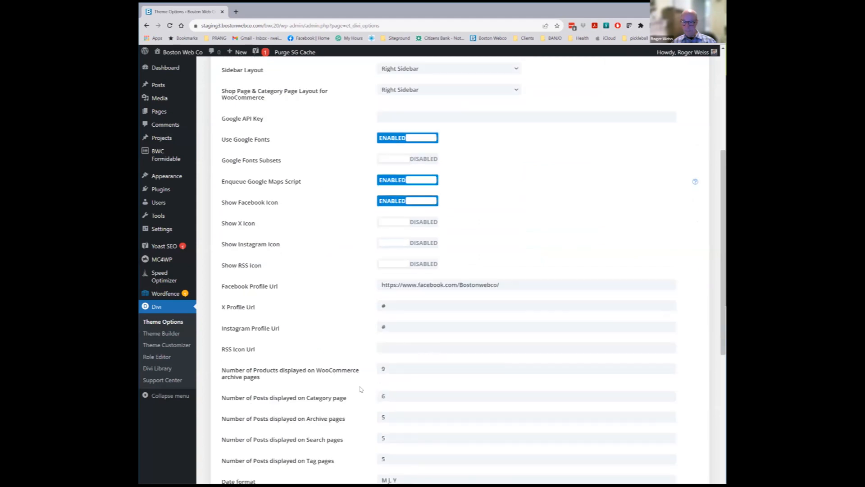
scroll(353, 315, down, 2)
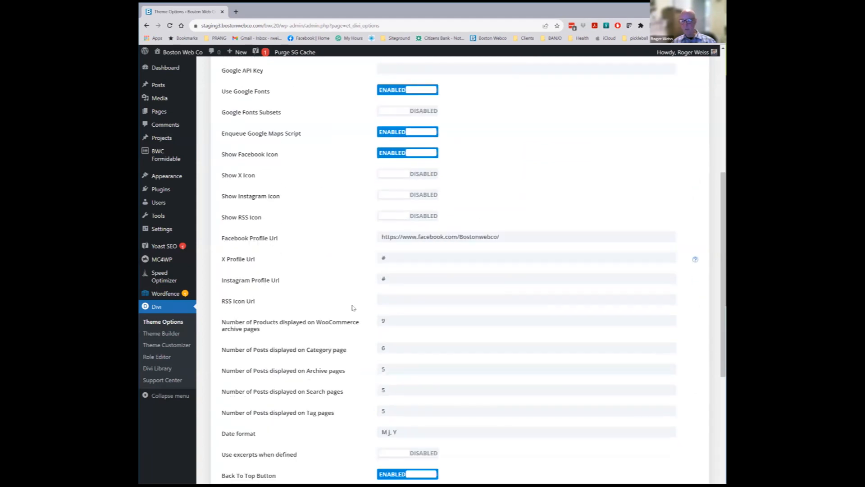
scroll(351, 363, down, 2)
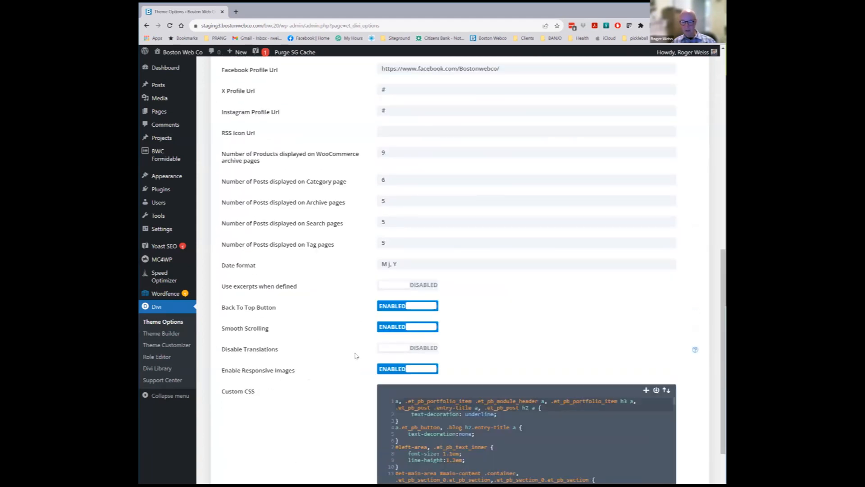
scroll(357, 332, up, 8)
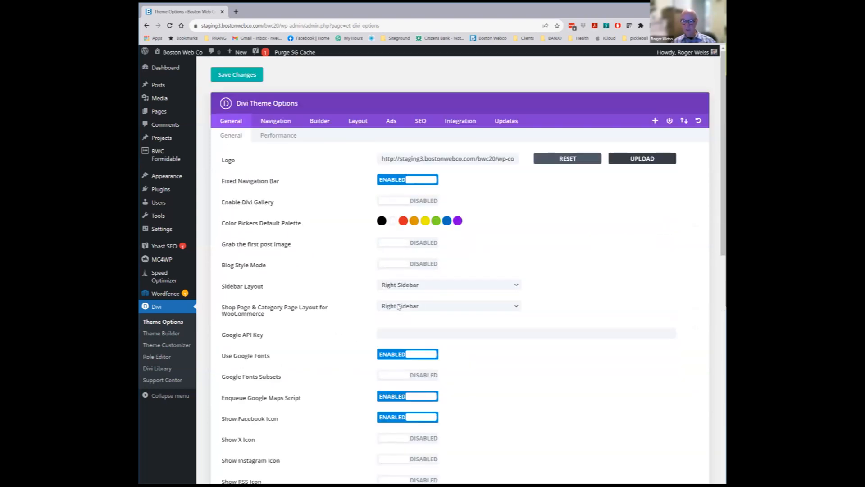
click(277, 135)
Review the Divi Navigation settings for pages, categories and general navigation
click(277, 125)
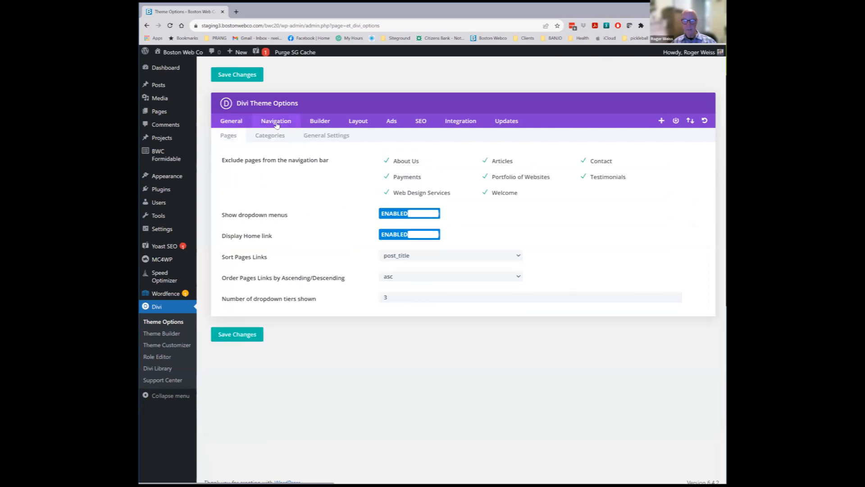
click(273, 136)
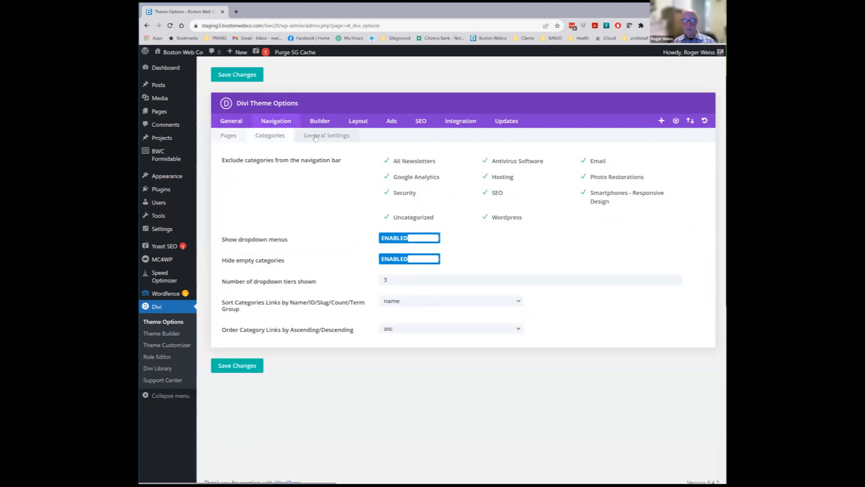
click(318, 137)
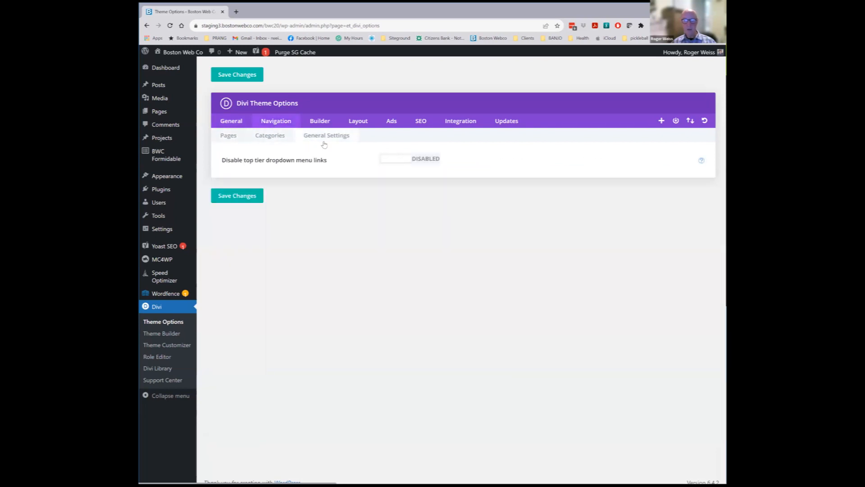
Check the Builder post-type settings and clear the static CSS files under Builder Advanced
click(320, 121)
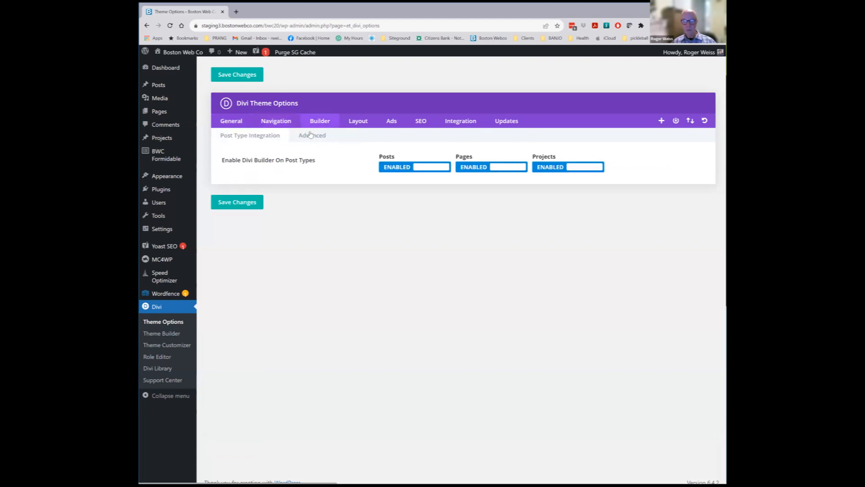
click(311, 135)
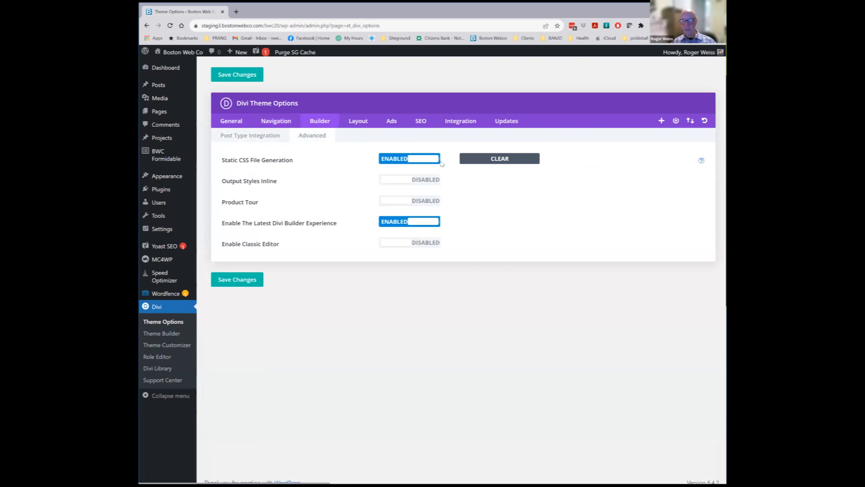
click(499, 158)
View Divi's SEO and Integration tabs, ending on the Updates tab with version rollback
click(420, 122)
click(463, 122)
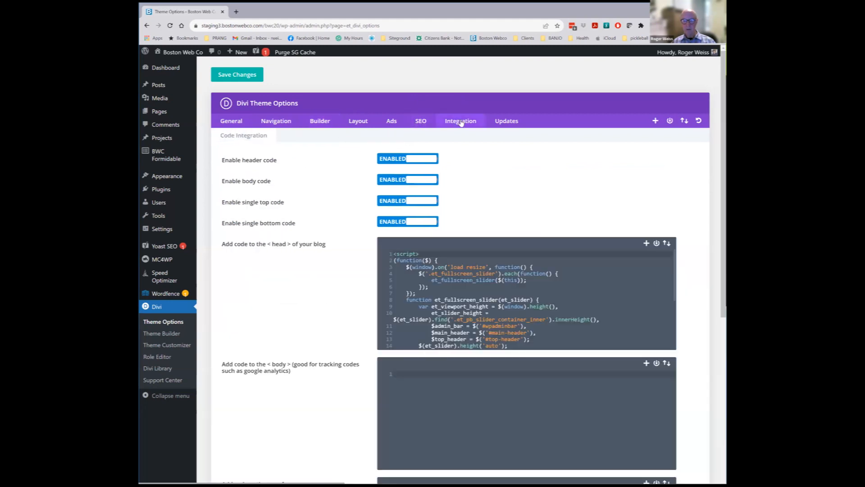
click(506, 124)
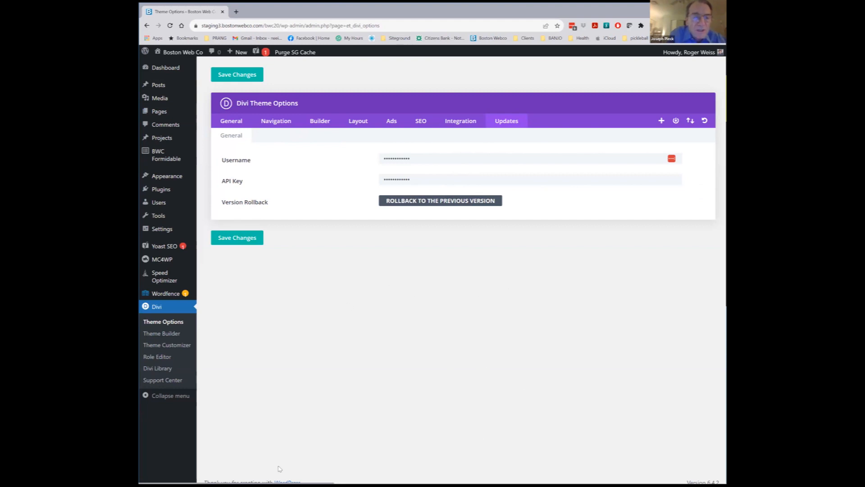
Go to All Pages from the Pages sidebar menu
click(158, 113)
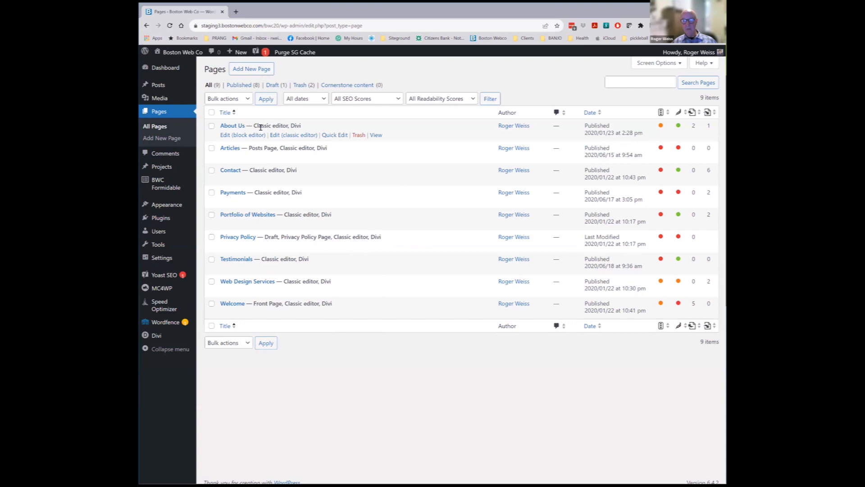
Edit the About Us page in the classic editor with Divi Builder
click(282, 135)
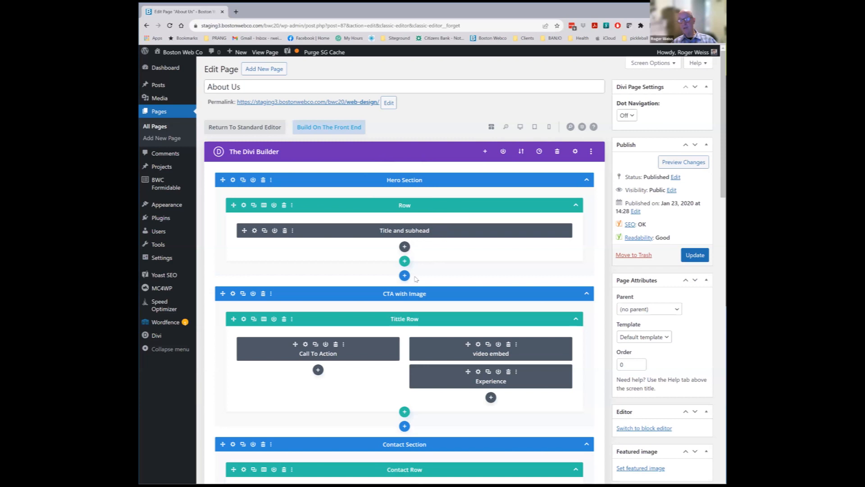
Look over the About Us Divi layout, then switch to Build On The Front End
scroll(448, 244, down, 3)
scroll(448, 244, down, 4)
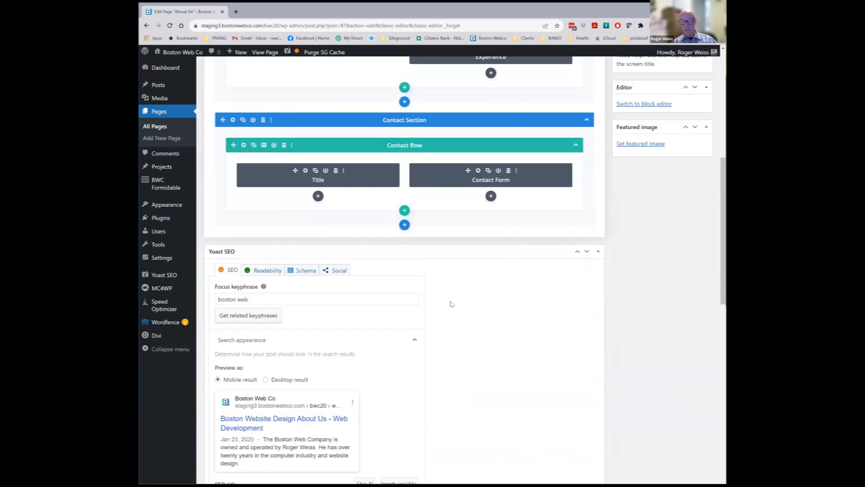
scroll(452, 303, up, 7)
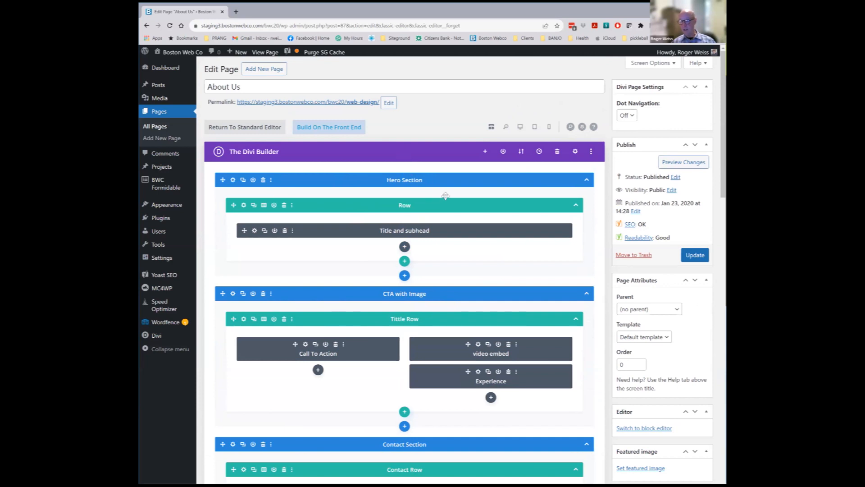
click(326, 128)
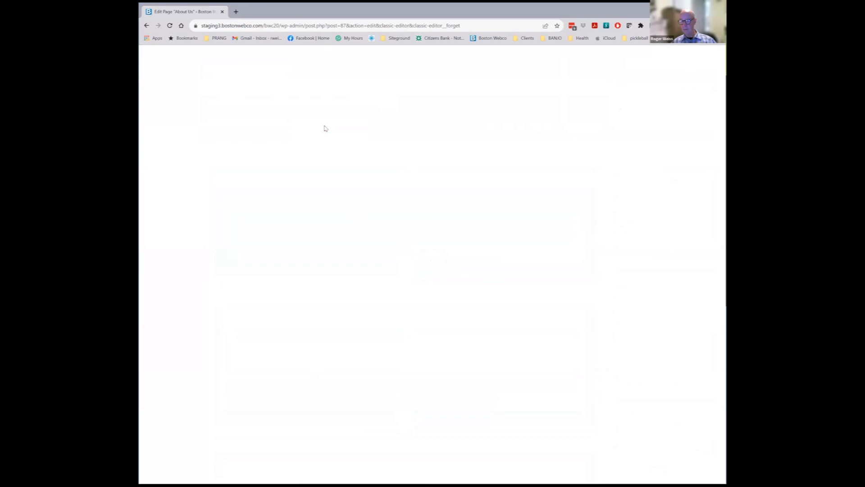
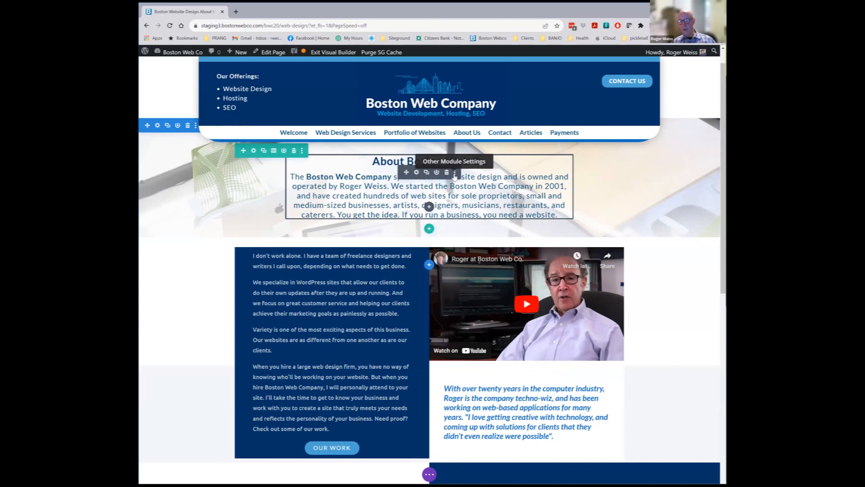
Rename the intro text module's admin label from 'Title and subhead' to 'About' plus the owner's name
click(455, 173)
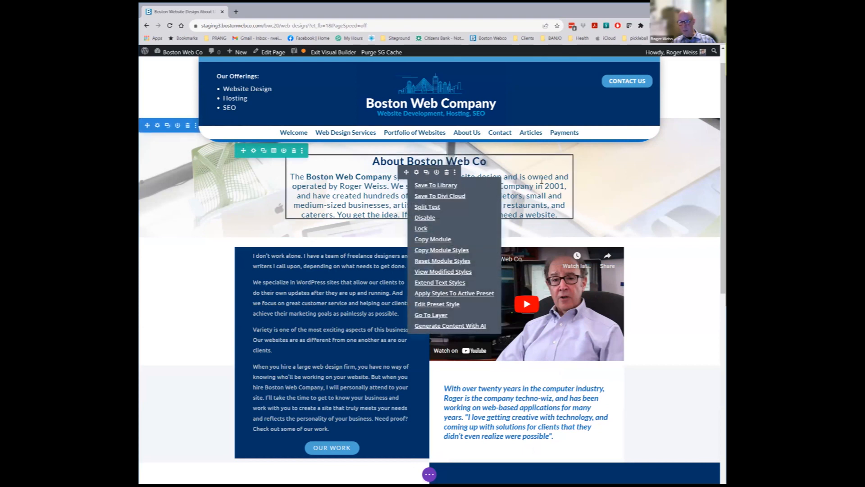
click(415, 172)
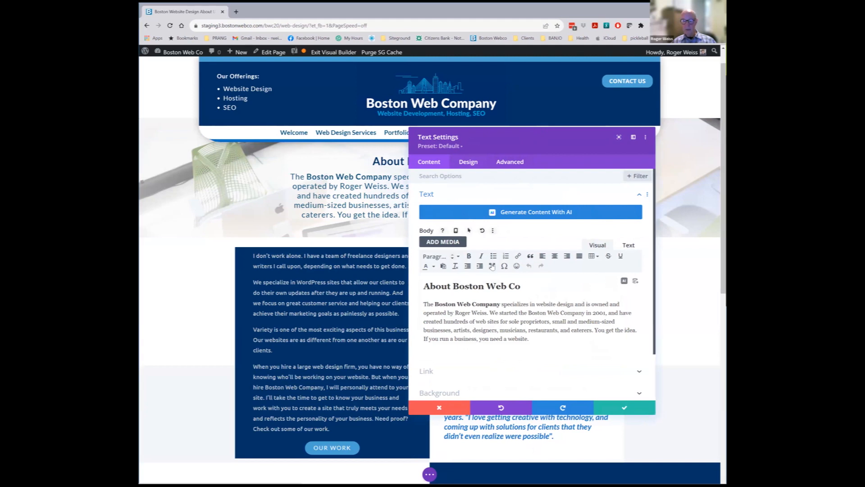
scroll(492, 267, down, 3)
click(436, 358)
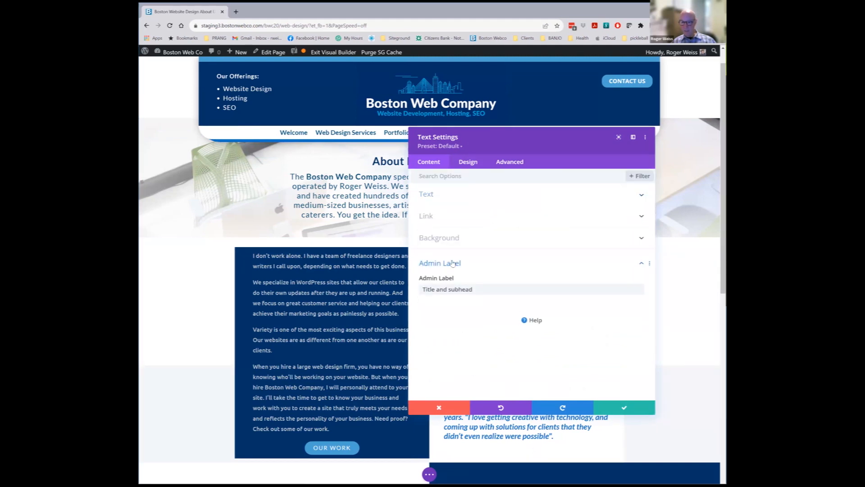
drag(474, 288, 391, 293)
text(A)
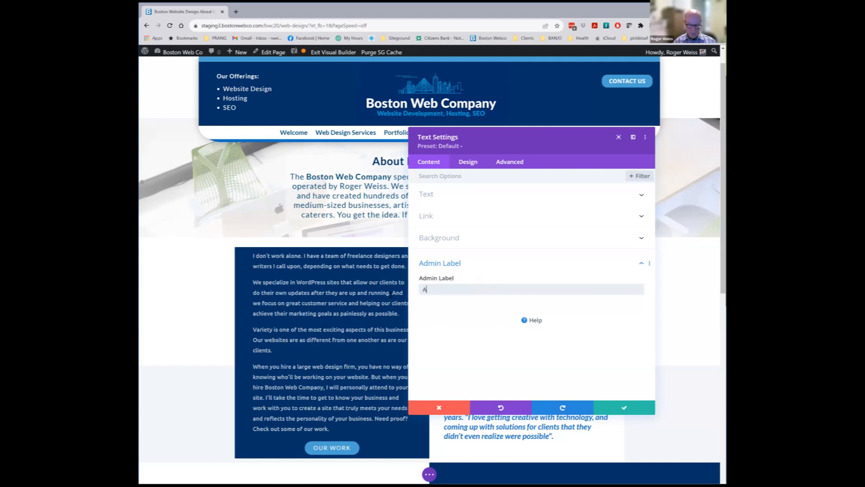
text(bout Roger)
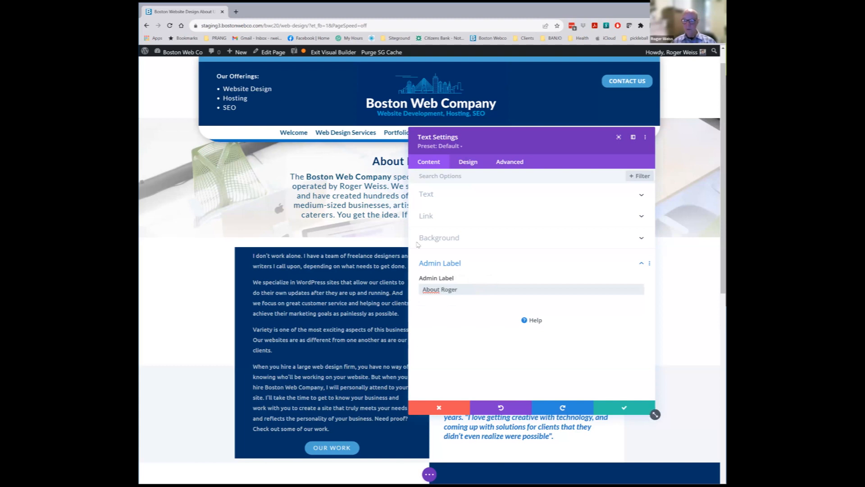
click(432, 199)
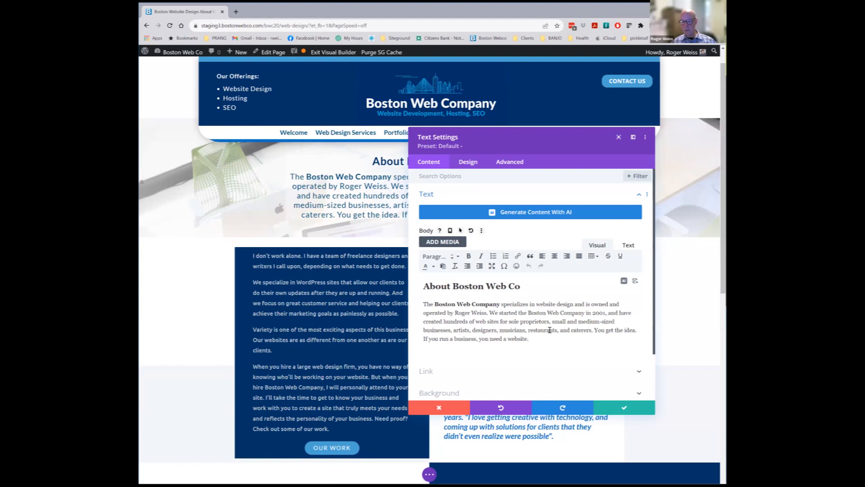
text(fsajf osdshfvuosdi sudih)
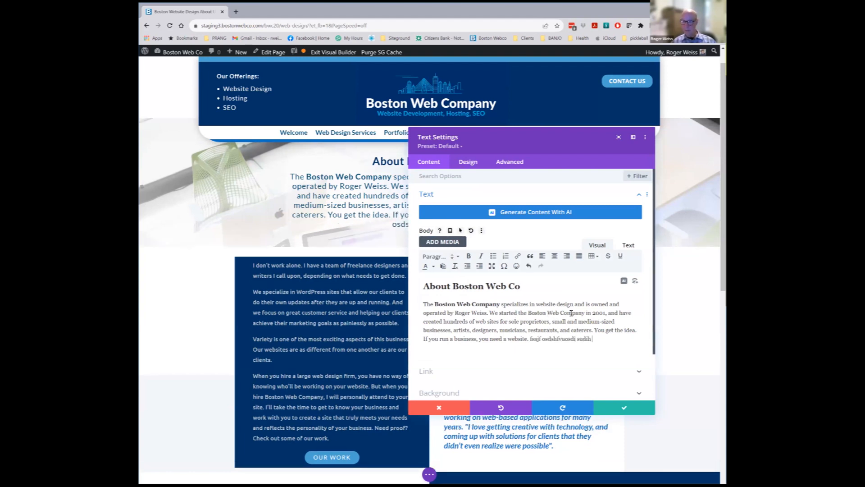
drag(586, 312, 533, 315)
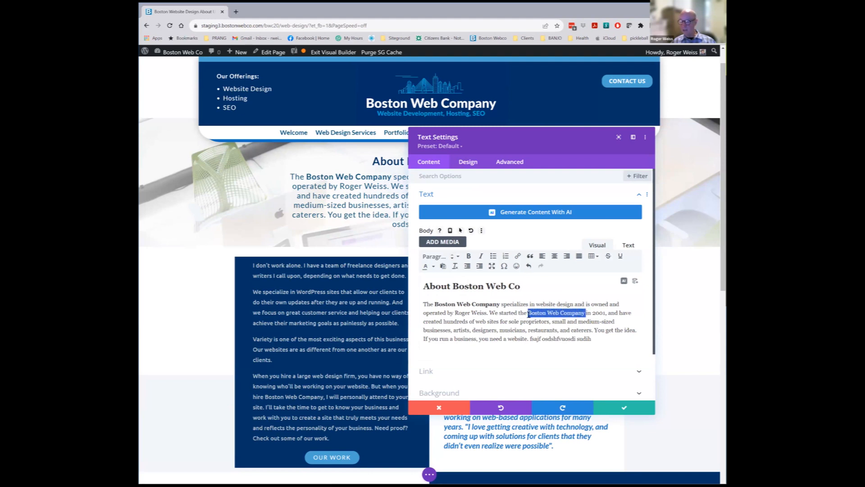
click(517, 256)
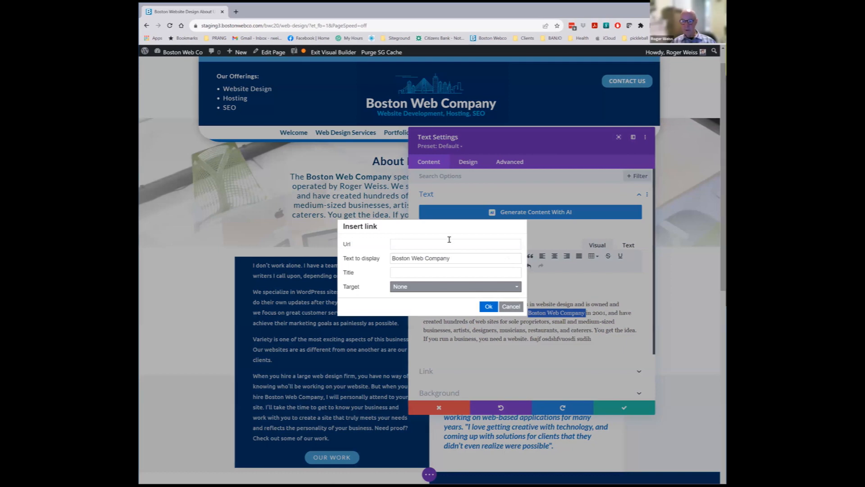
click(449, 240)
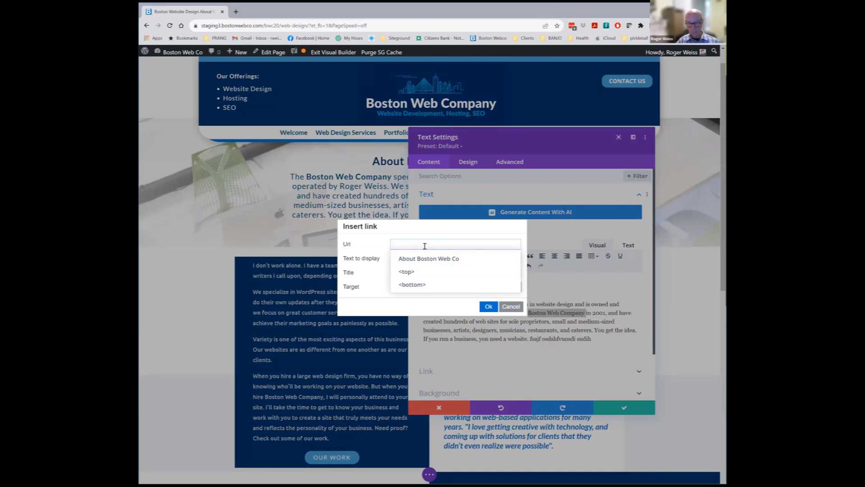
text(https://cnn.com)
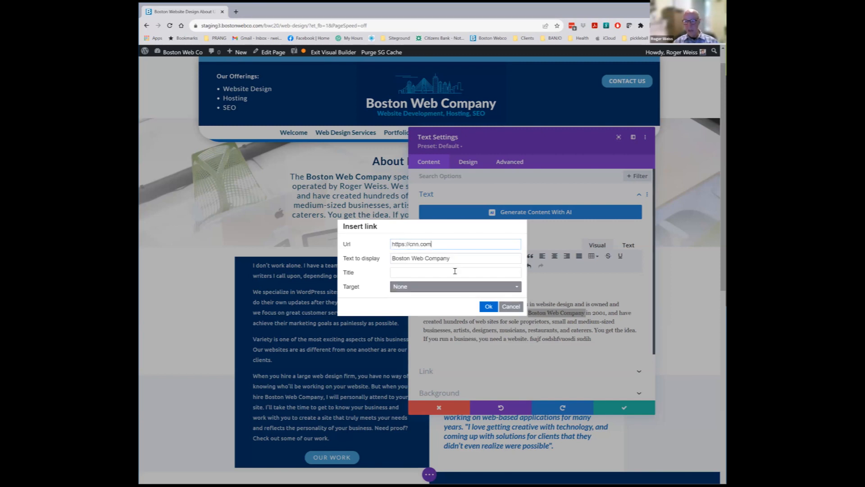
click(479, 287)
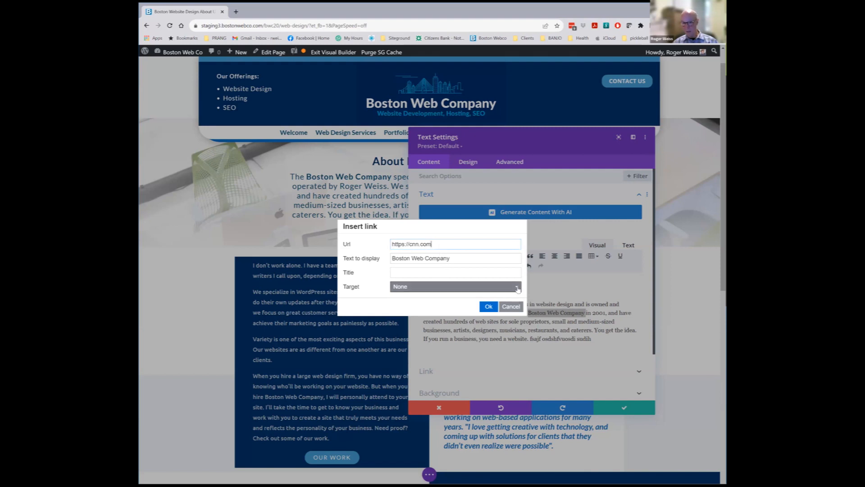
click(419, 314)
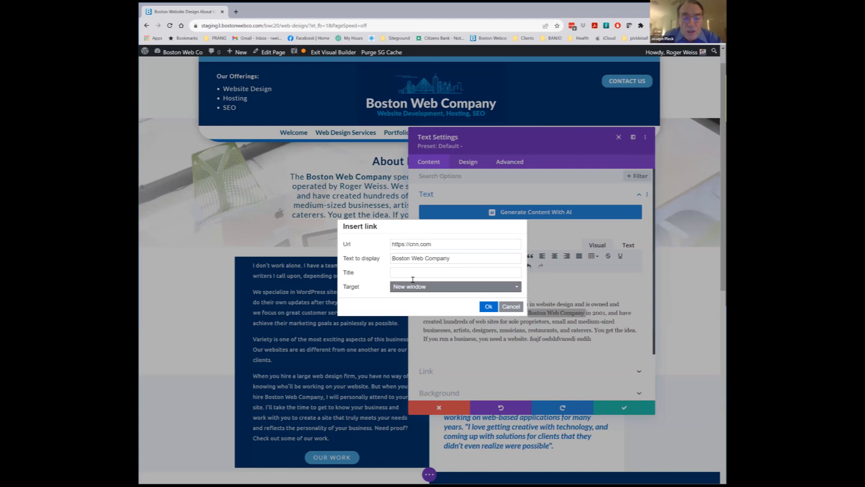
click(489, 307)
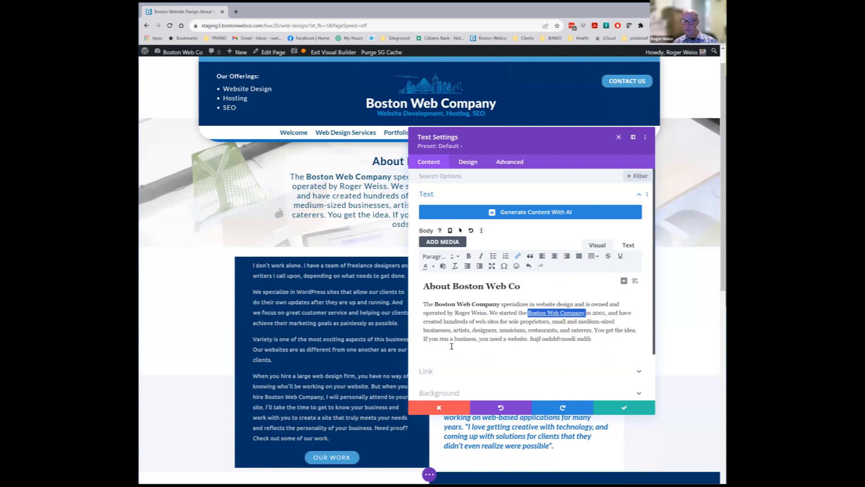
Recheck the Boston Web Company link's details and close them unchanged
click(504, 287)
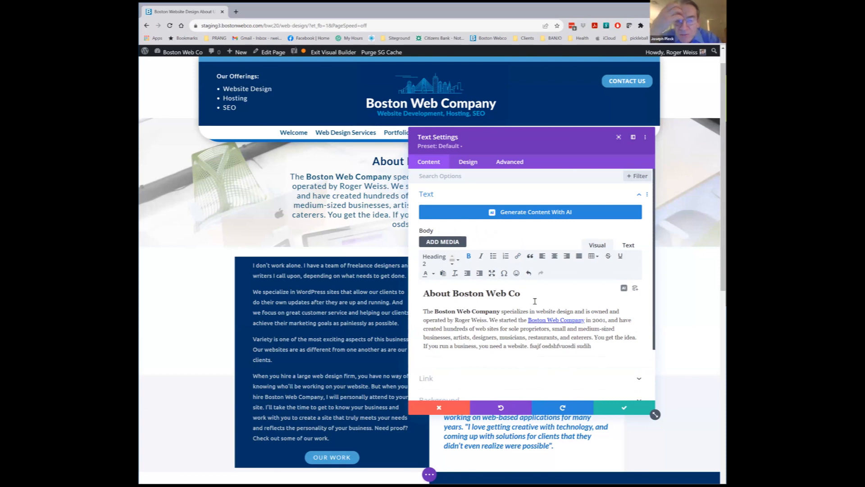
drag(546, 321, 546, 321)
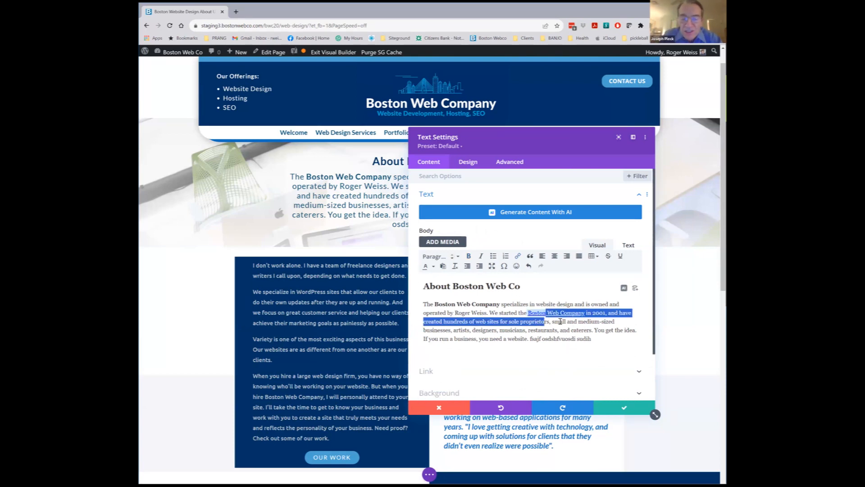
click(560, 321)
click(557, 313)
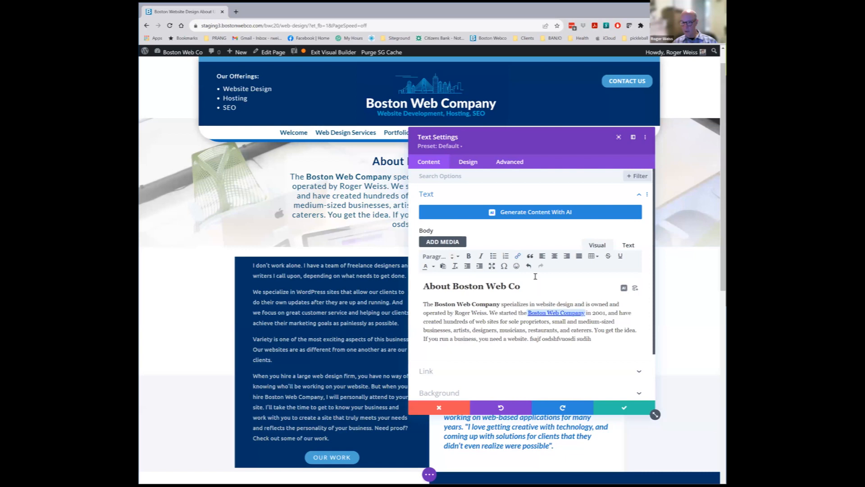
click(518, 256)
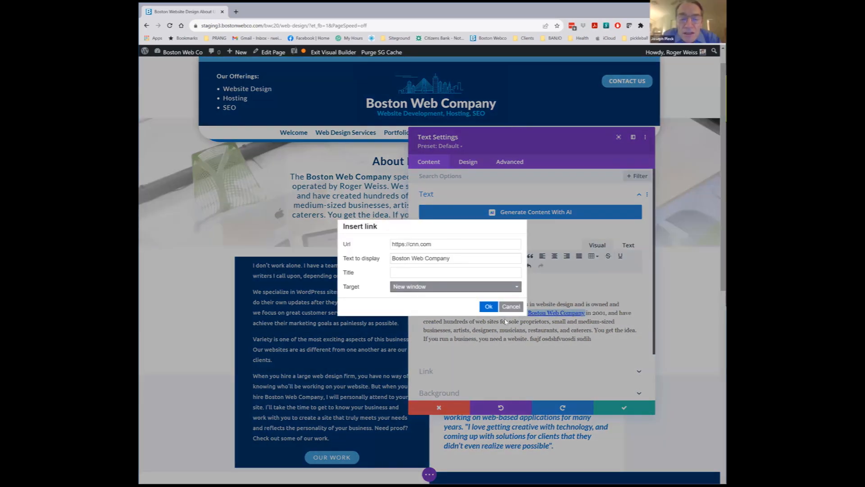
click(511, 307)
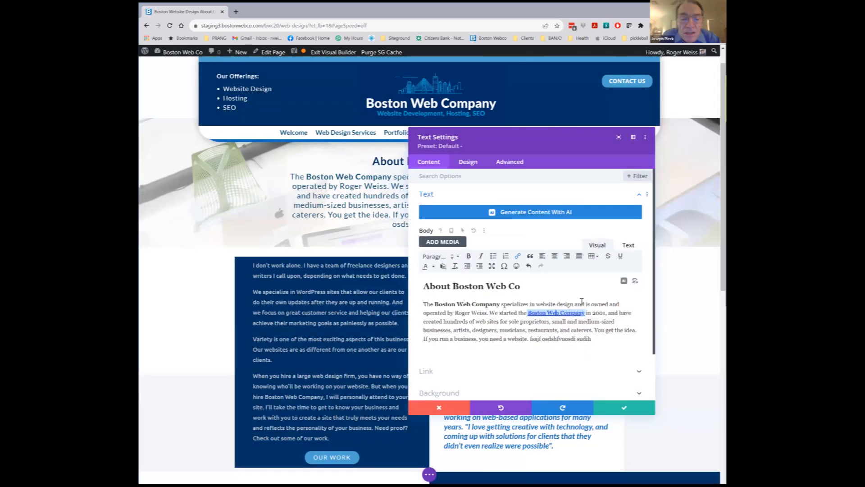
click(629, 245)
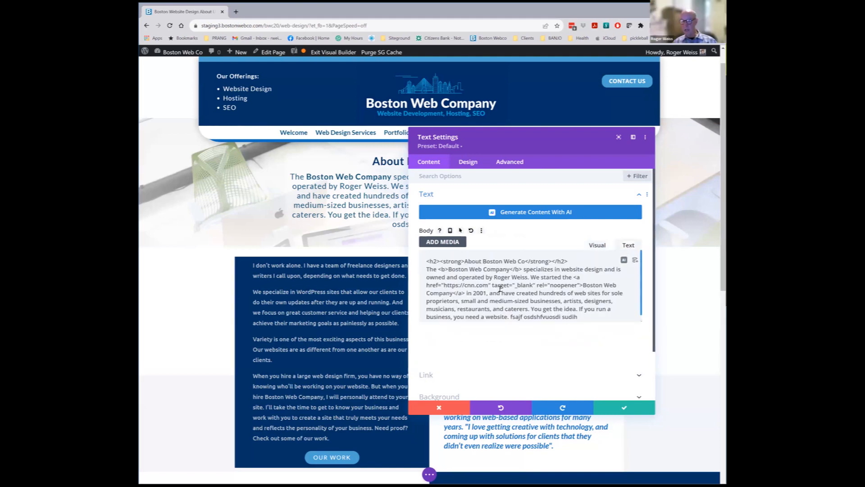
drag(573, 278, 582, 286)
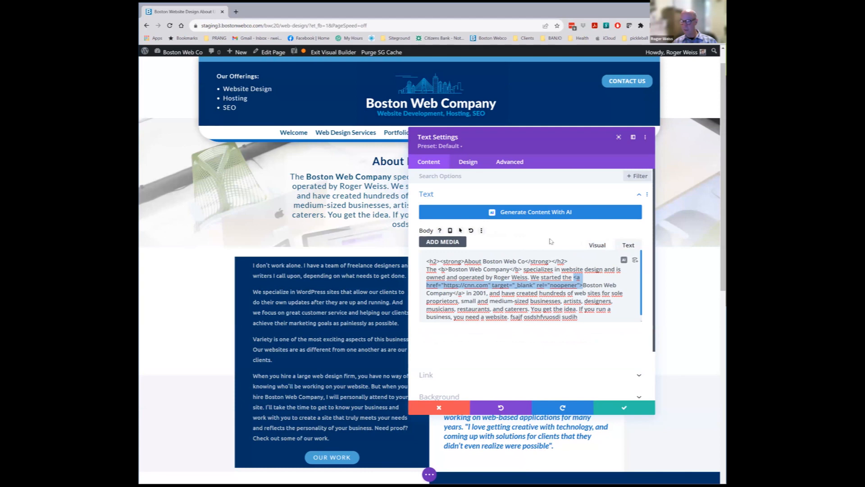
click(598, 246)
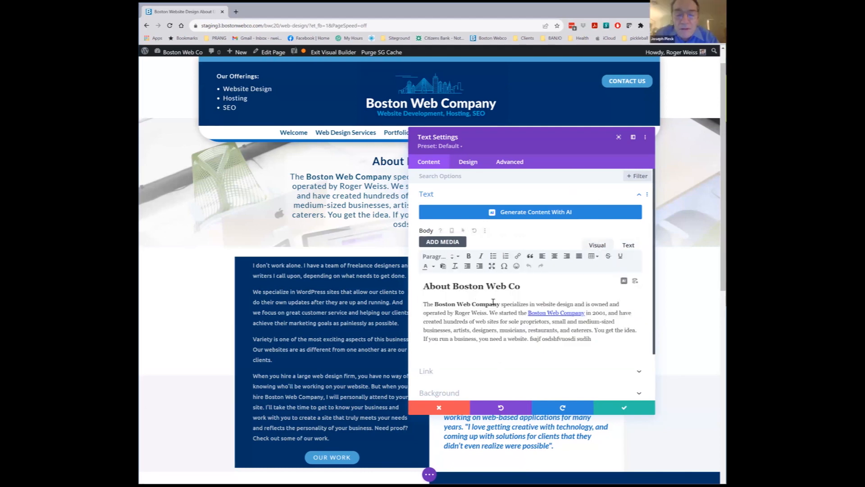
click(524, 288)
drag(526, 292, 409, 293)
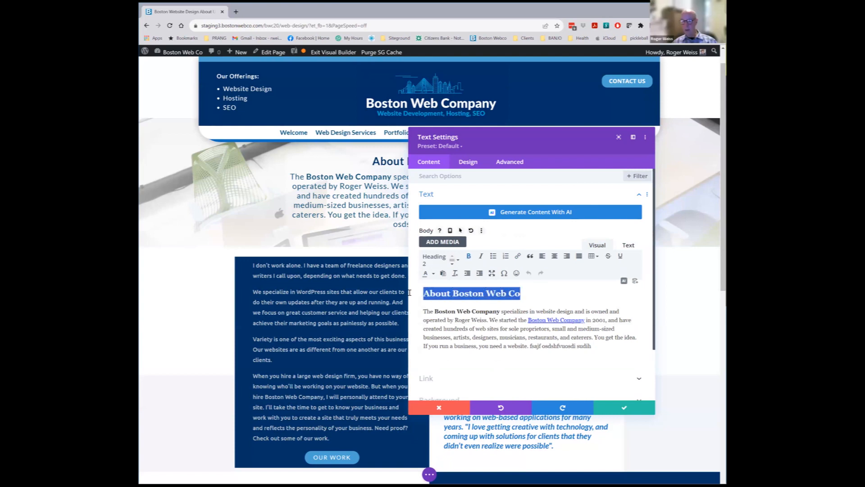
click(457, 261)
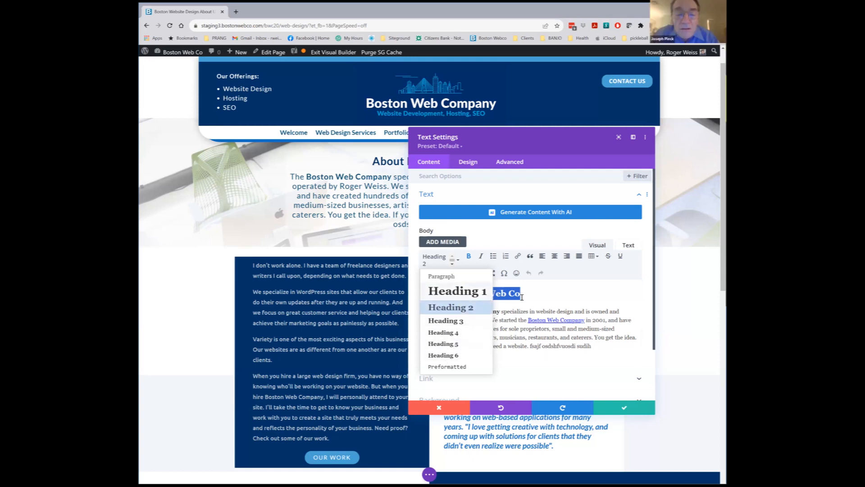
click(549, 289)
drag(546, 311, 511, 312)
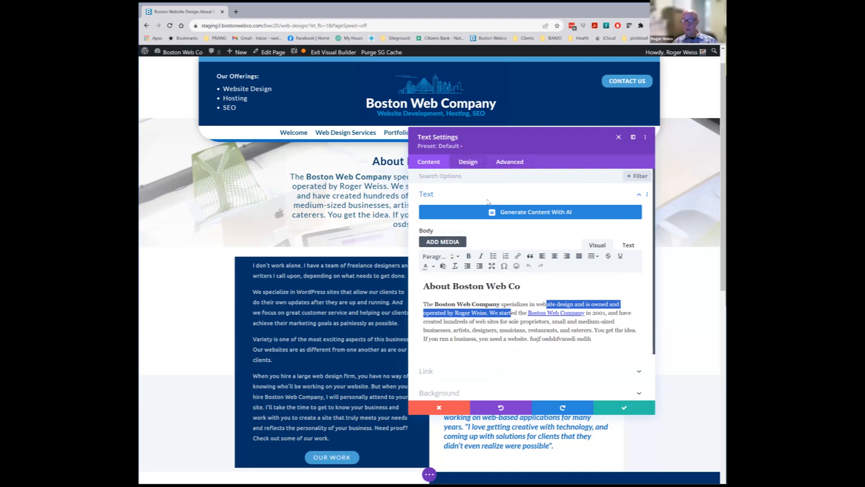
click(477, 287)
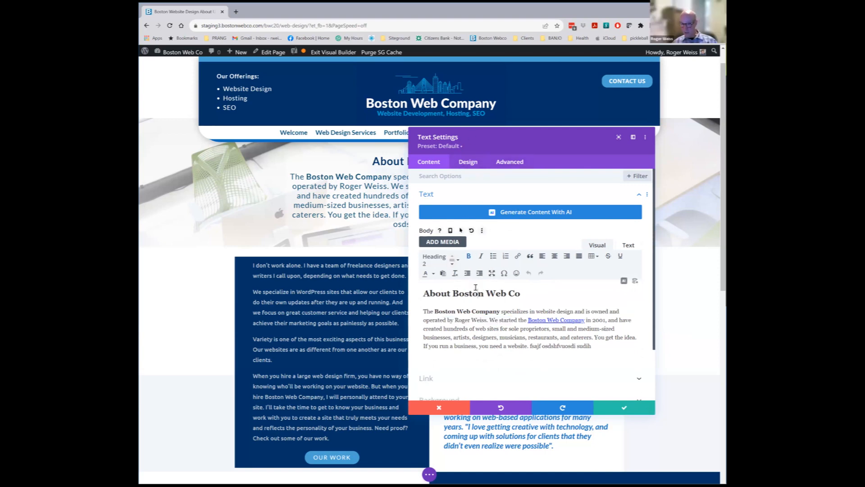
In the Design tab's body text, try a larger text size, then return it to 20px
click(466, 166)
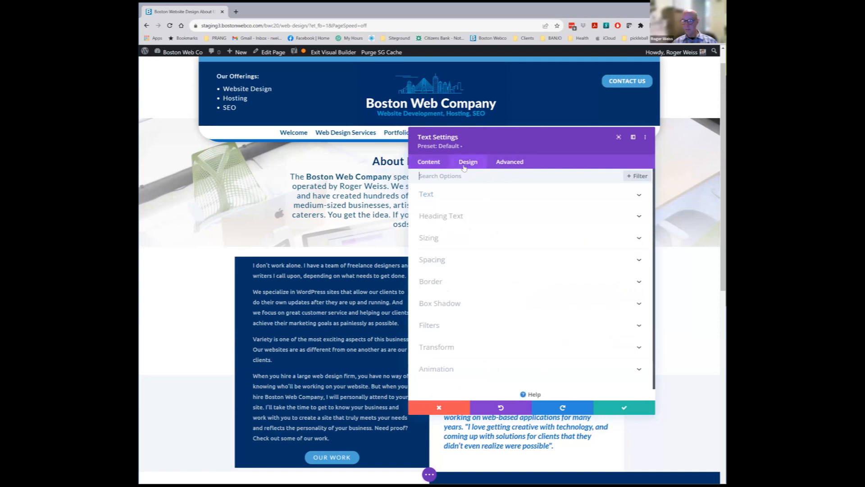
click(428, 195)
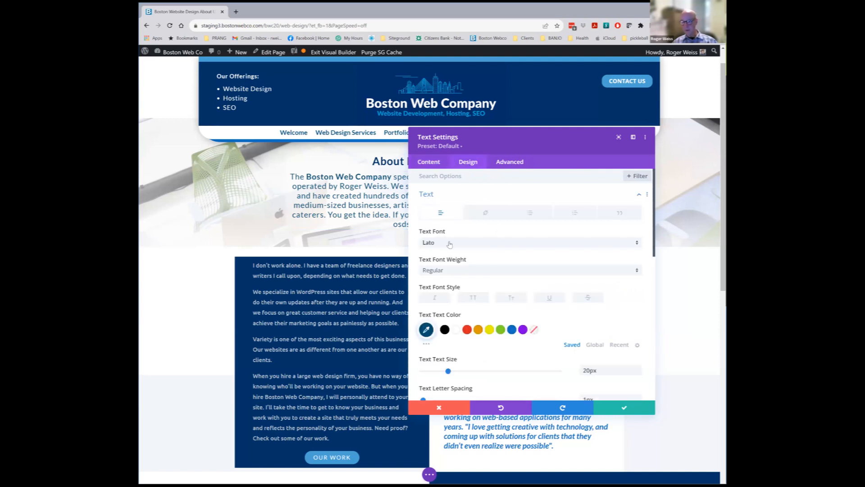
scroll(455, 271, down, 1)
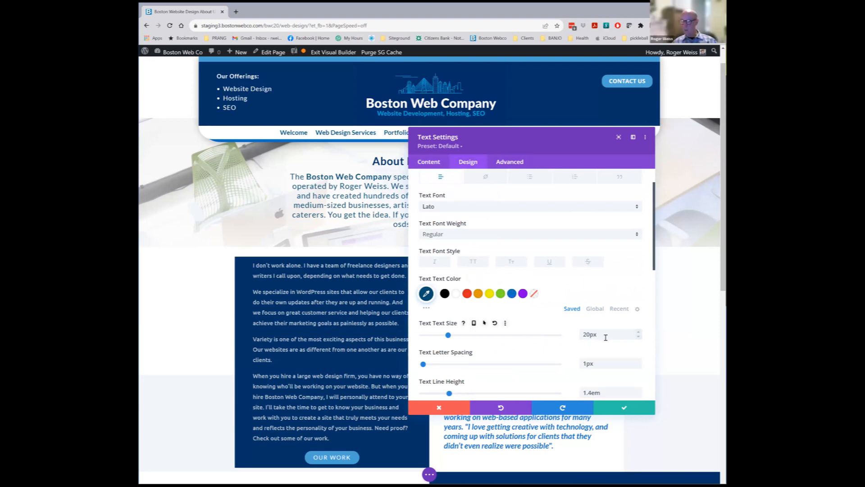
scroll(608, 319, down, 1)
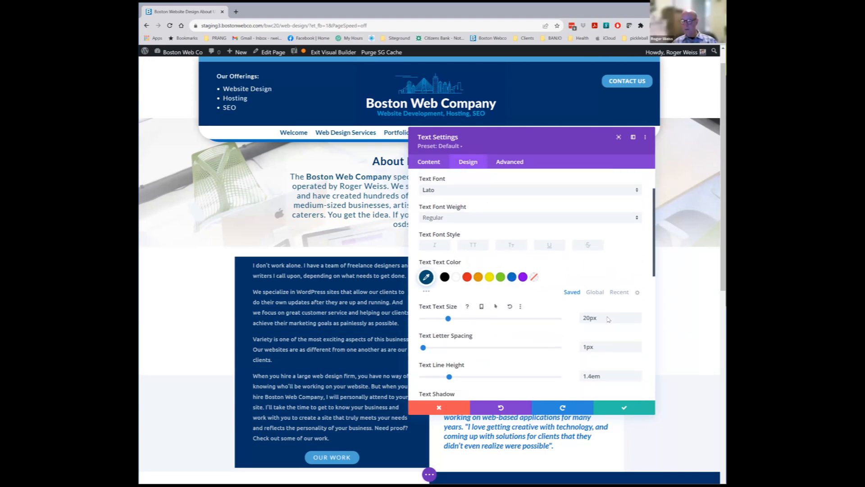
click(639, 297)
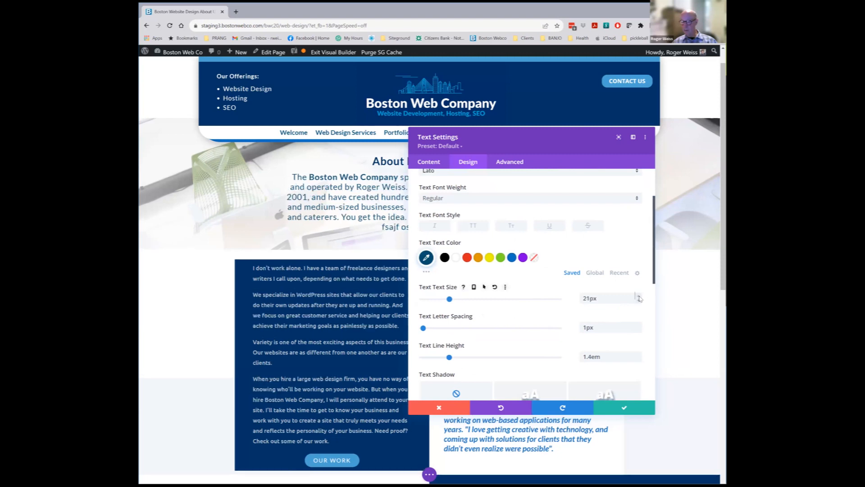
click(640, 297)
click(640, 296)
click(640, 296)
click(639, 296)
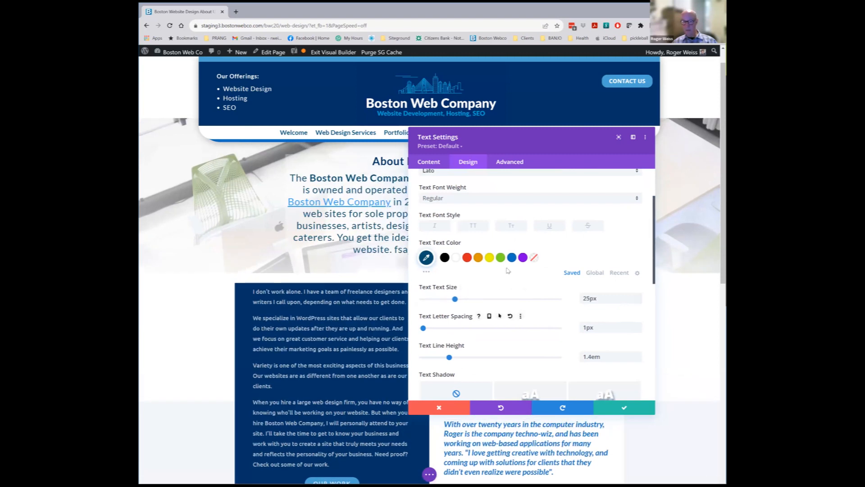
click(639, 301)
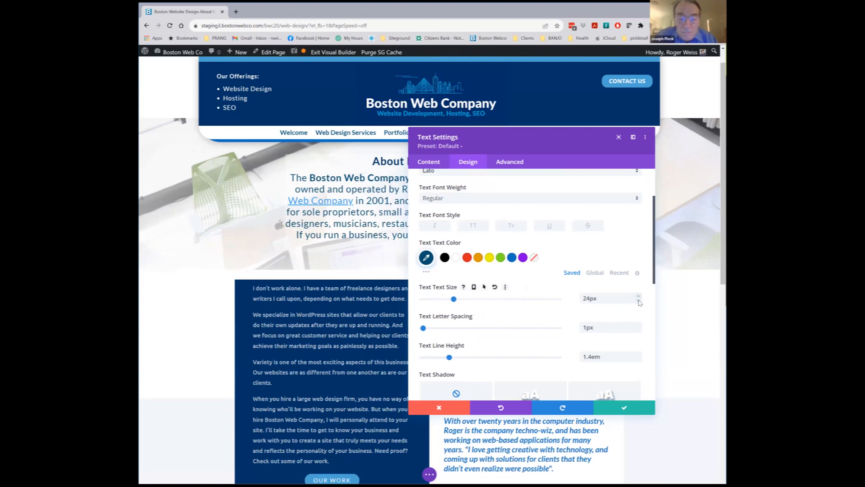
click(638, 301)
click(639, 301)
click(638, 301)
click(638, 301)
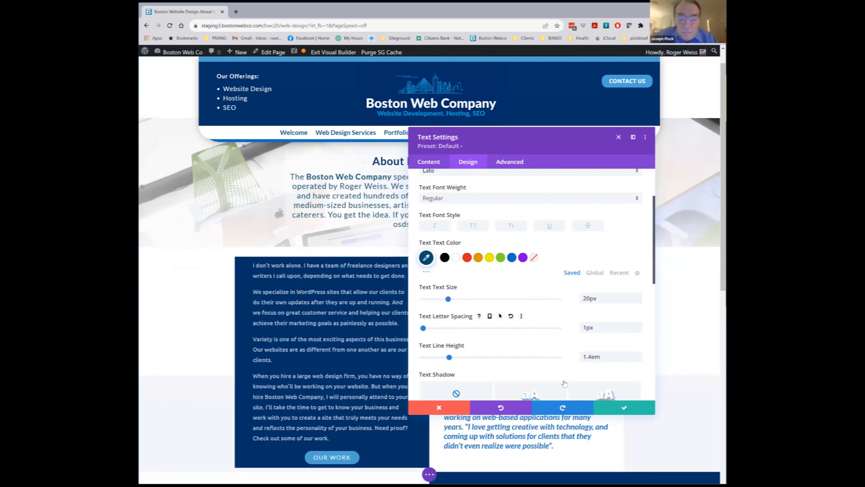
Set the body text line height to 1.5em
click(639, 355)
click(639, 355)
click(639, 355)
click(639, 356)
click(639, 356)
click(639, 356)
click(638, 360)
click(638, 360)
click(639, 360)
click(639, 360)
click(639, 359)
click(639, 360)
click(639, 361)
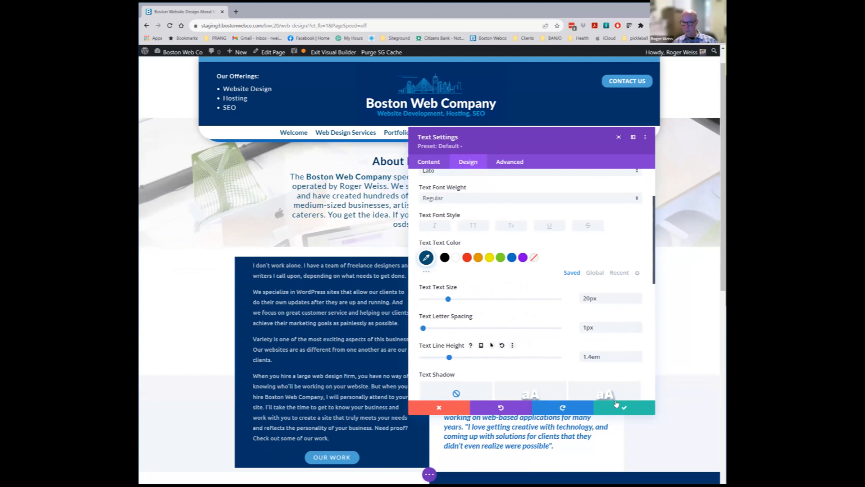
click(638, 355)
scroll(498, 334, down, 4)
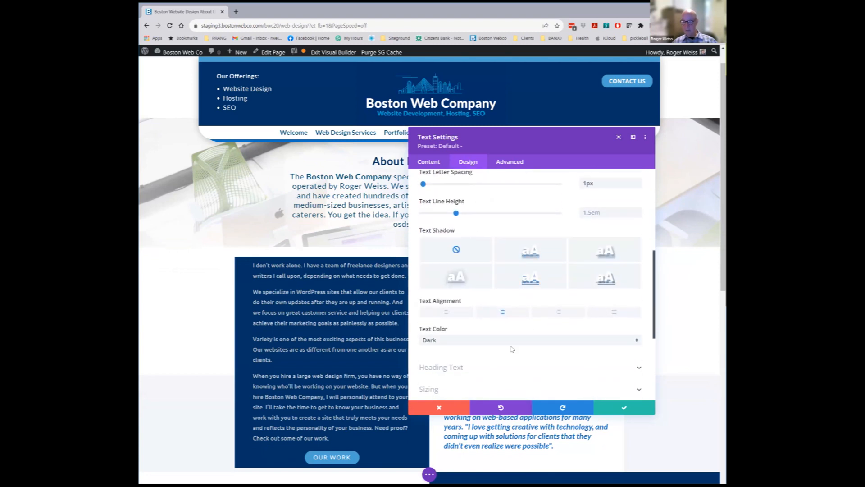
scroll(481, 322, down, 2)
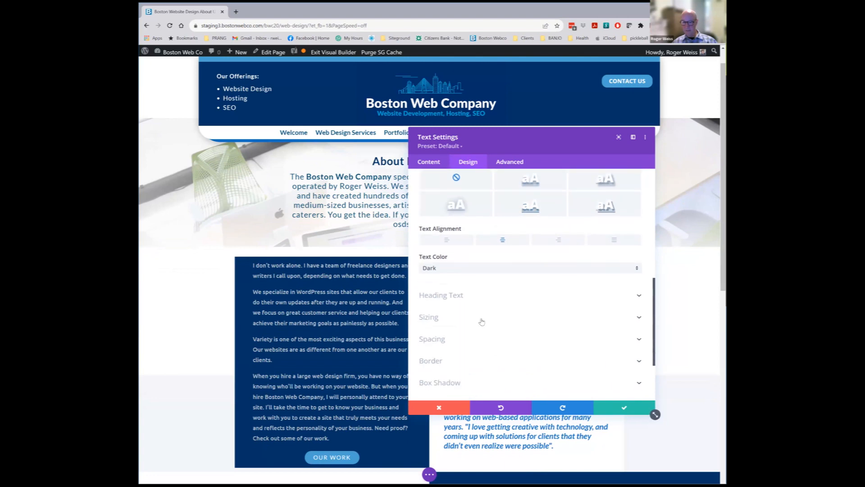
Style Heading 2 with Heavy weight, trying 38px before settling back on 30px
click(461, 296)
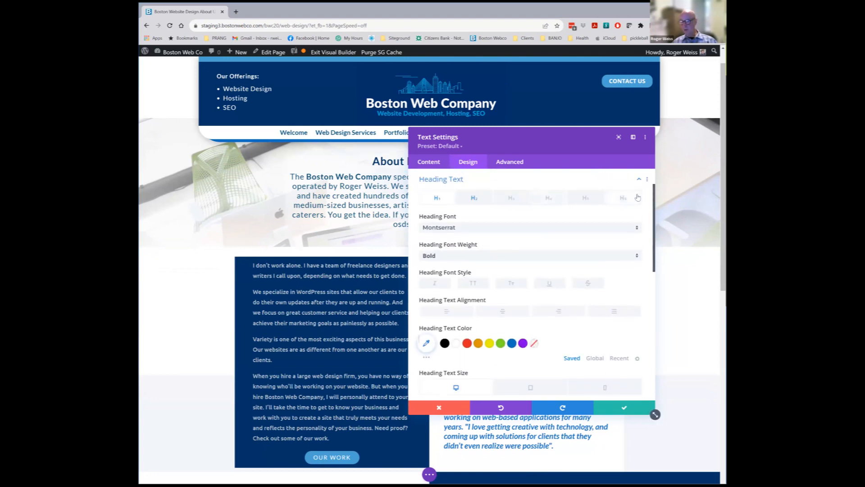
click(475, 198)
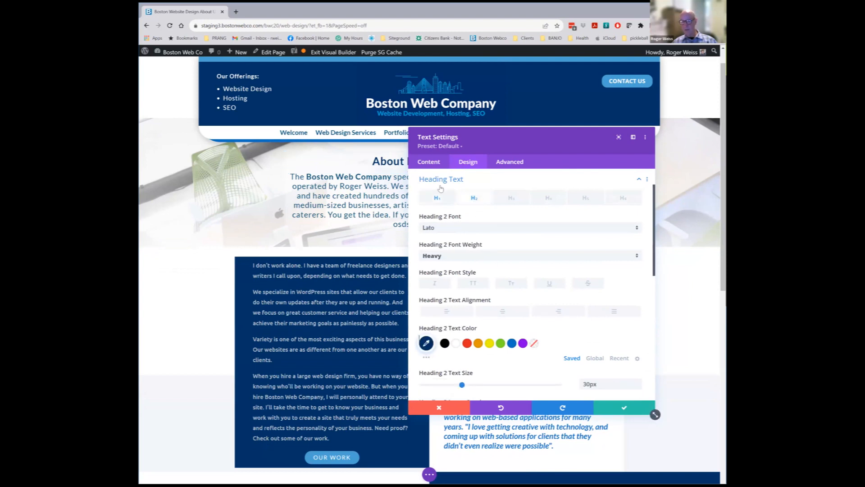
click(459, 256)
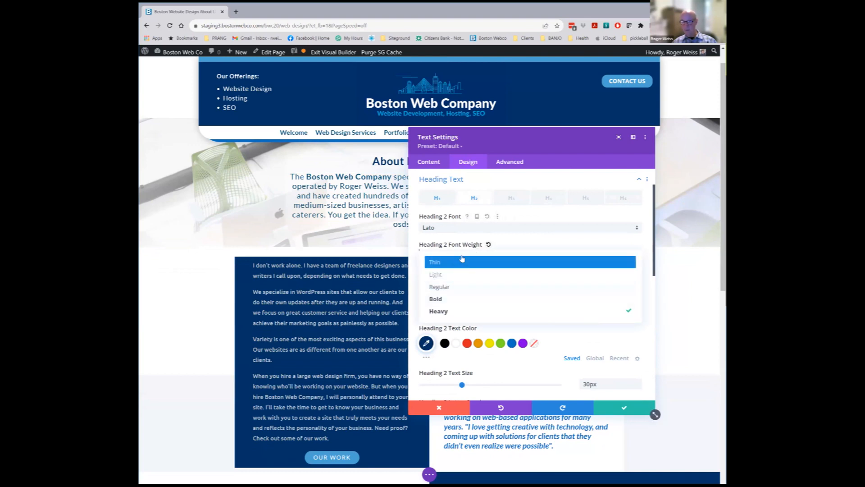
click(530, 242)
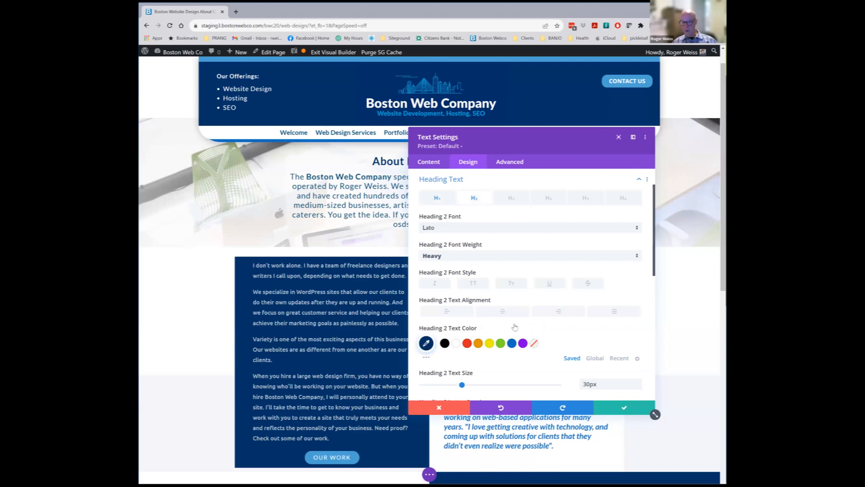
scroll(623, 322, down, 3)
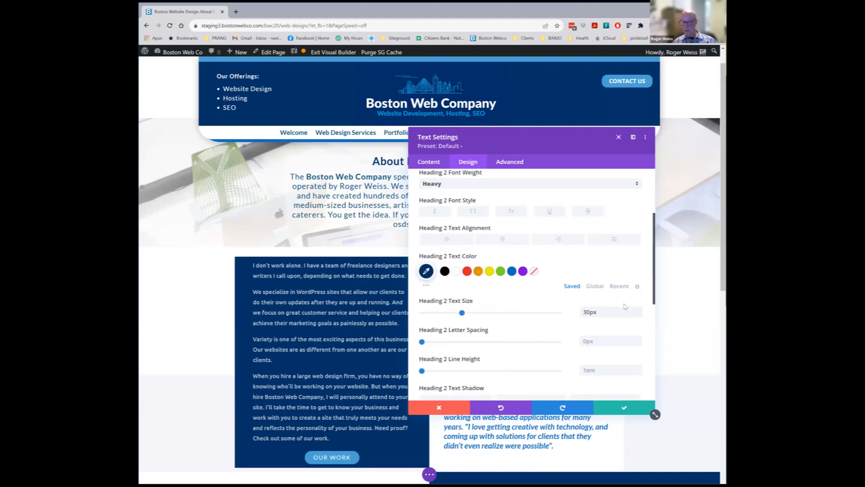
click(639, 310)
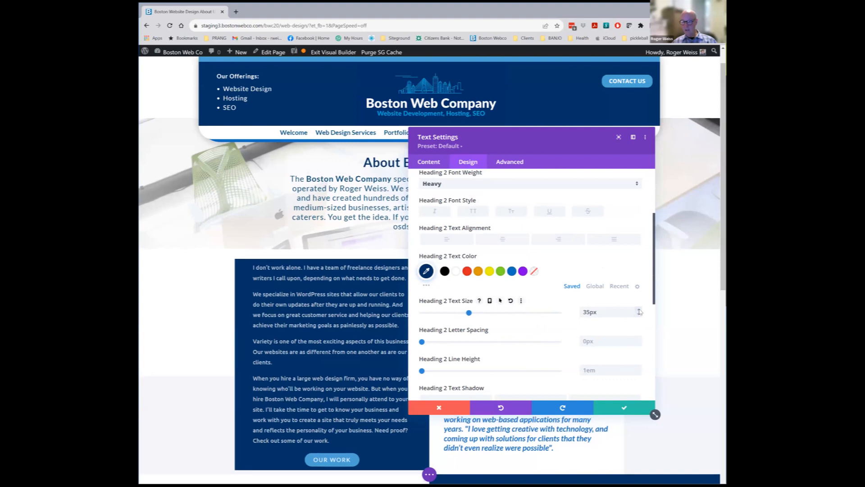
drag(561, 161, 558, 230)
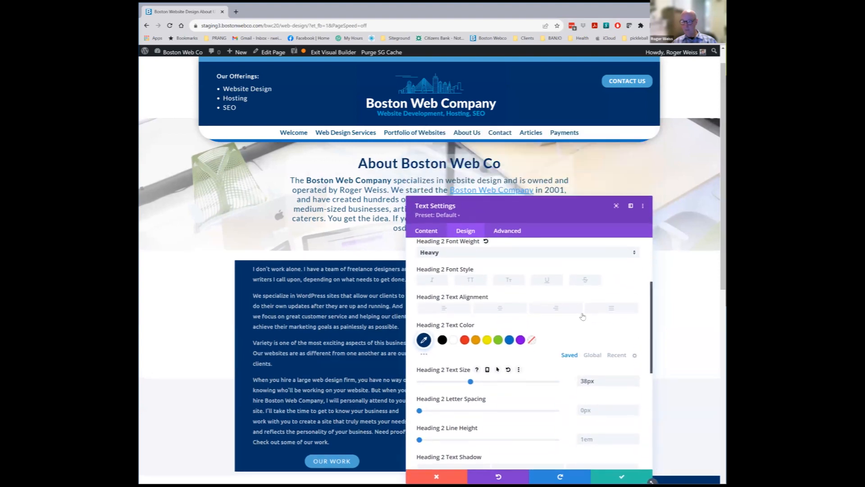
click(636, 384)
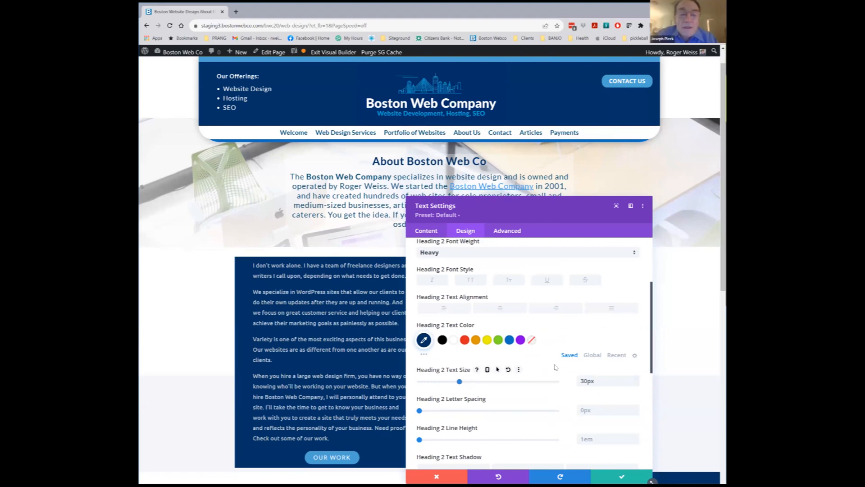
scroll(555, 367, down, 2)
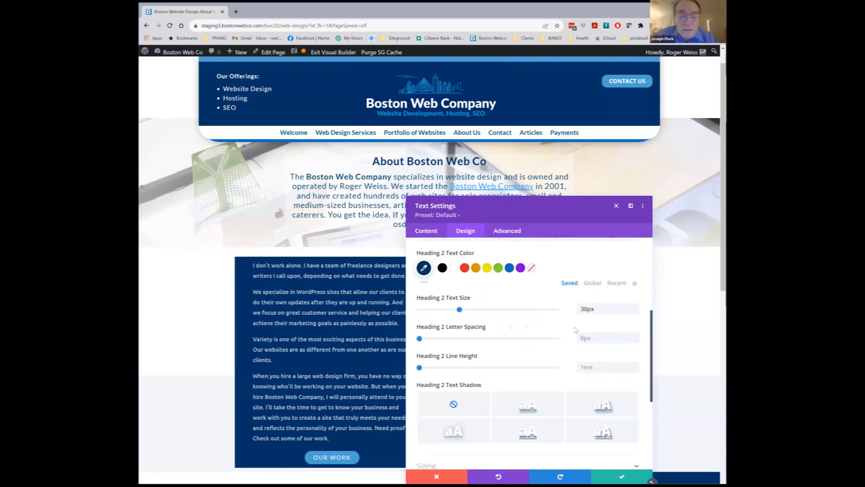
scroll(575, 329, down, 3)
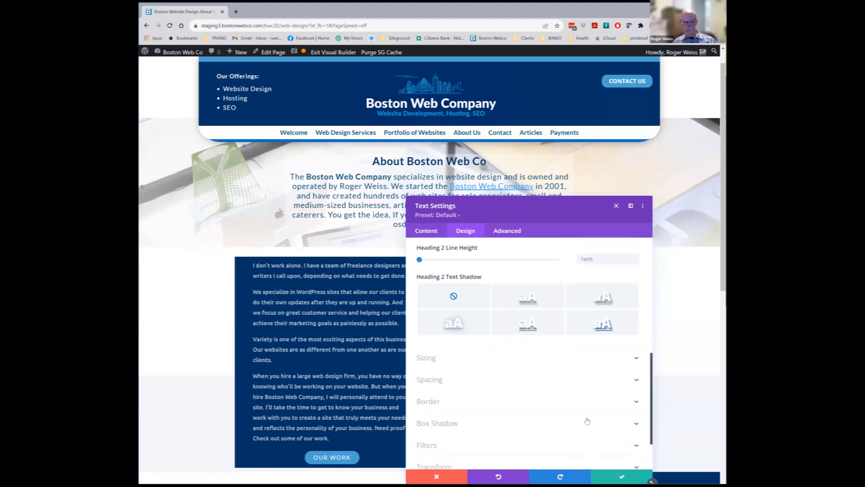
Look over the Sizing, Spacing, Animation and Advanced options, then close Text Settings
click(432, 361)
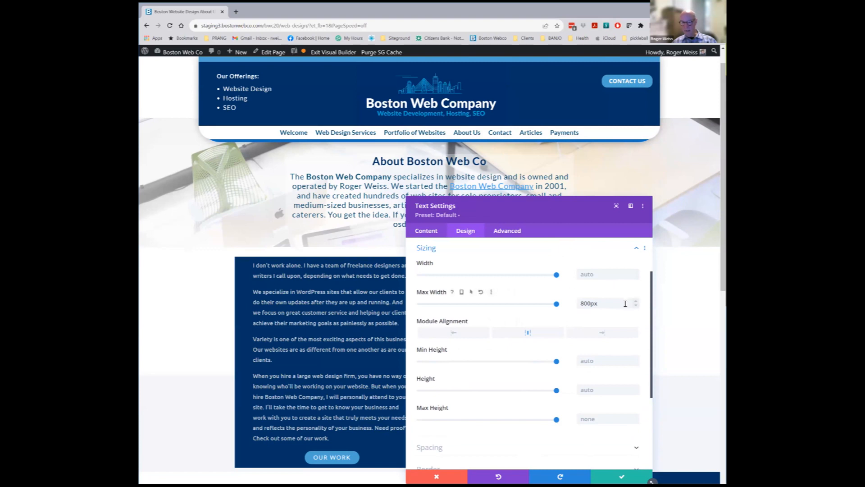
scroll(469, 379, down, 2)
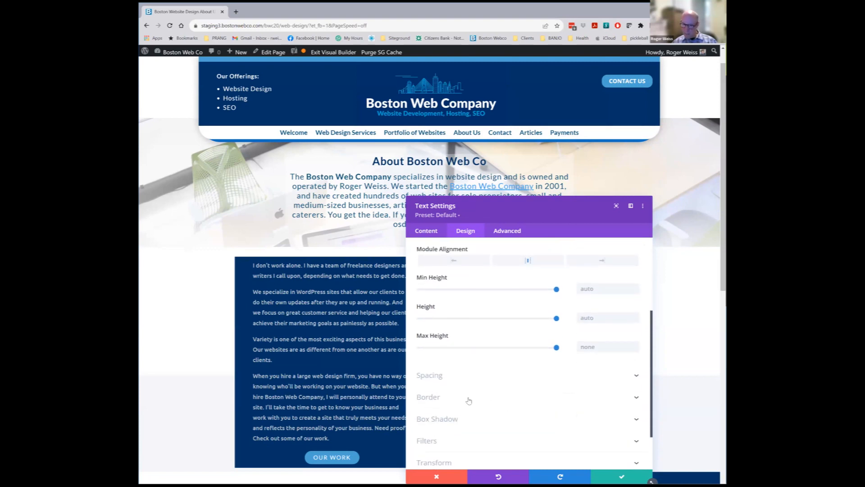
click(426, 378)
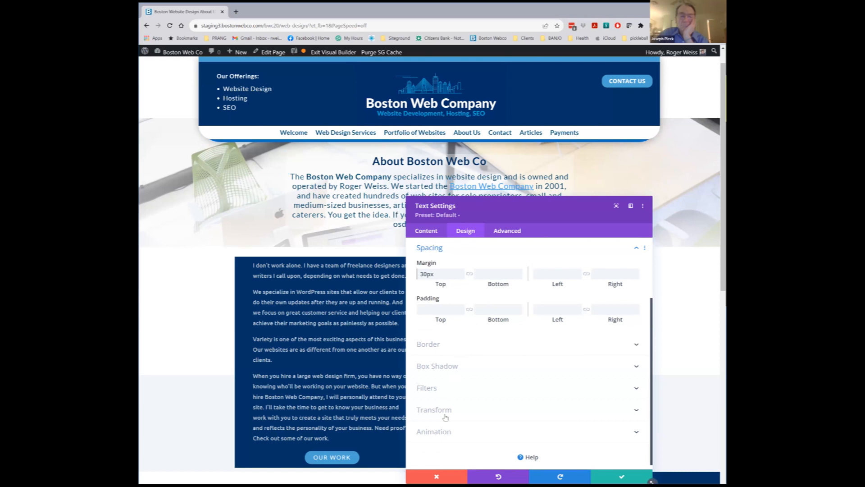
click(439, 433)
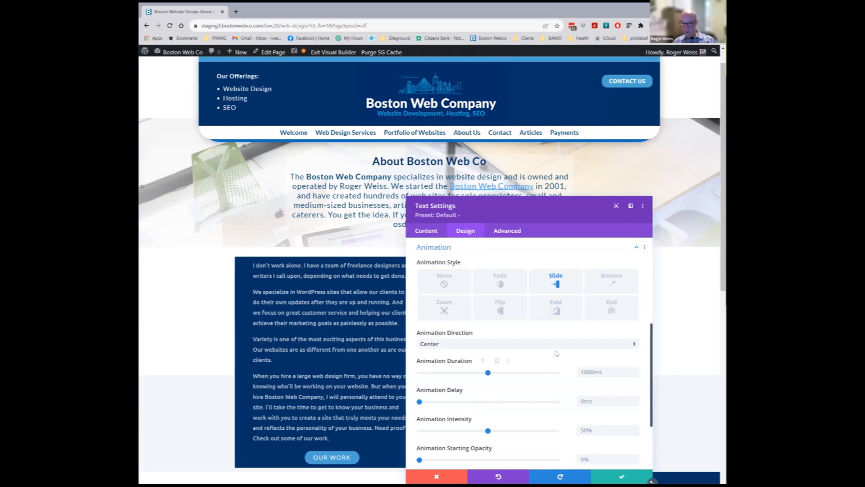
scroll(557, 353, down, 1)
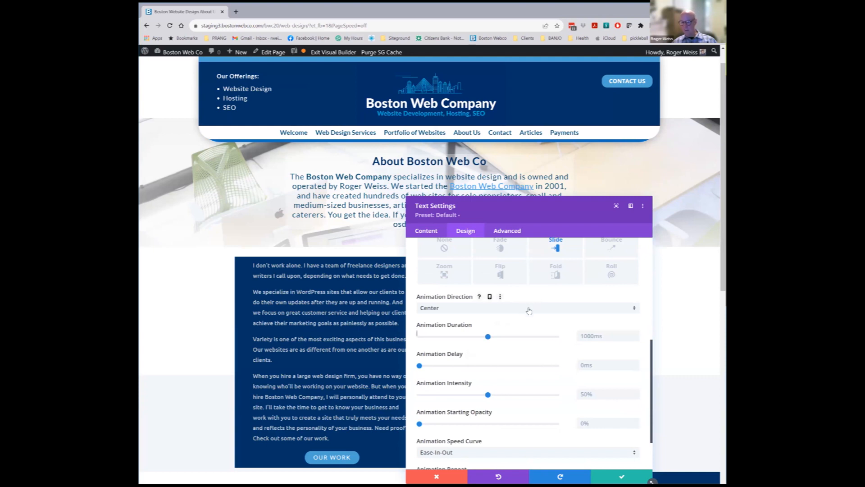
scroll(521, 288, up, 1)
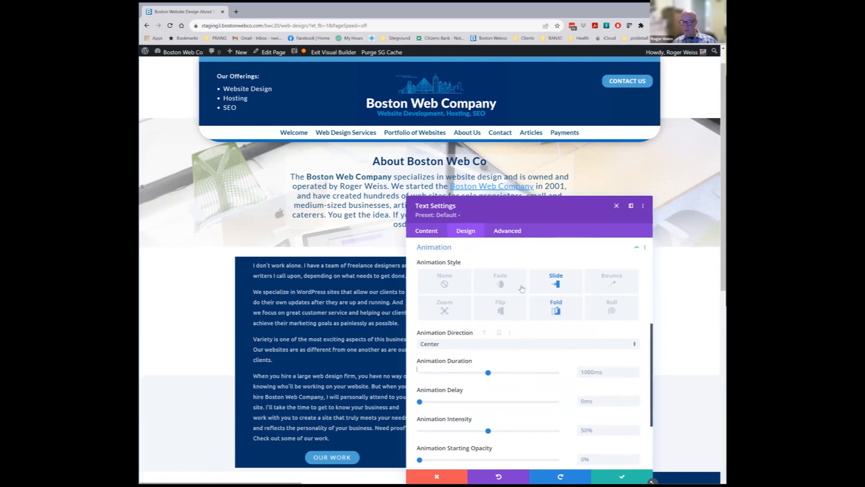
click(508, 235)
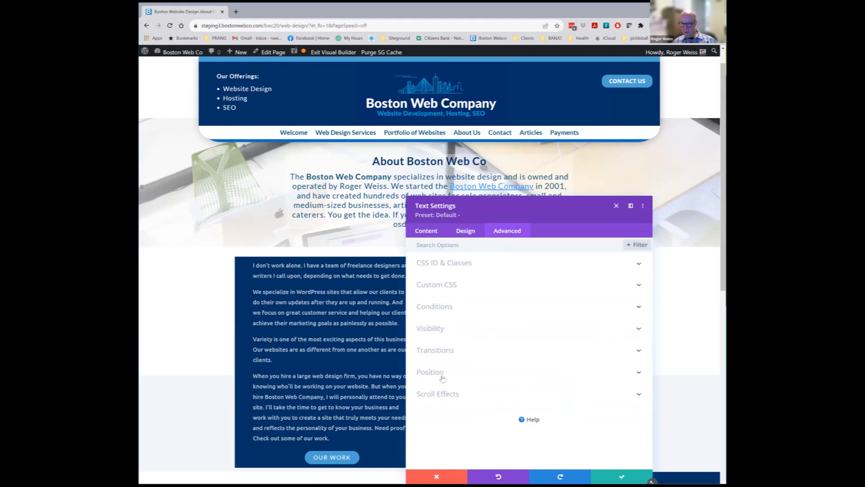
click(436, 476)
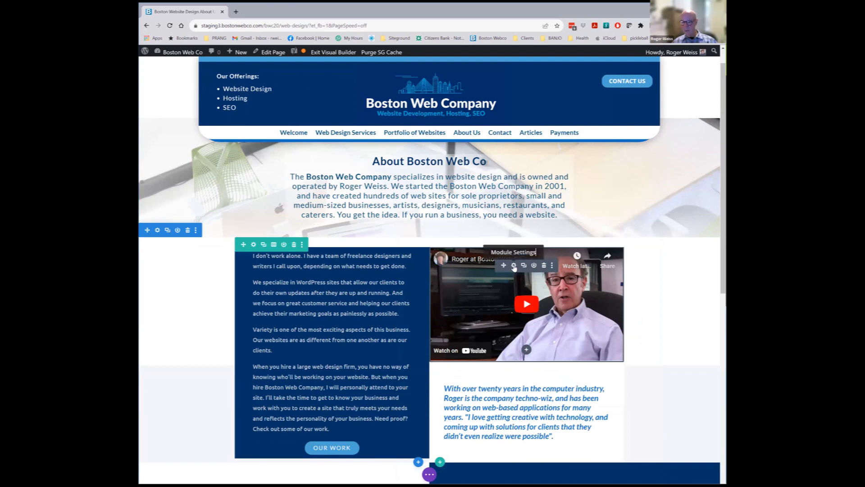
Inspect the video module's iframe code, switch back to Visual preview, and save the module
click(514, 266)
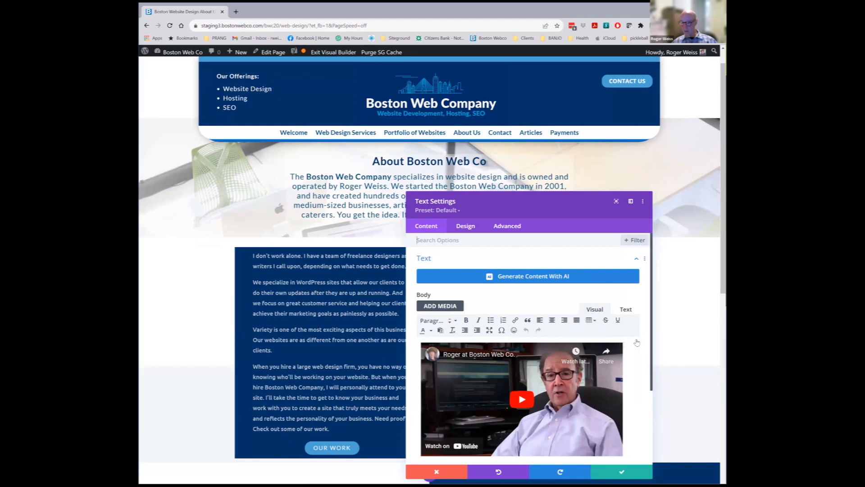
scroll(631, 288, down, 1)
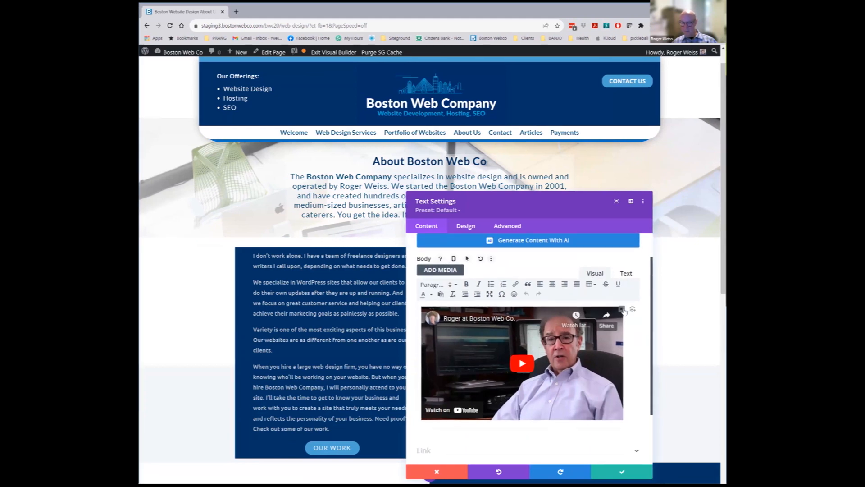
click(626, 274)
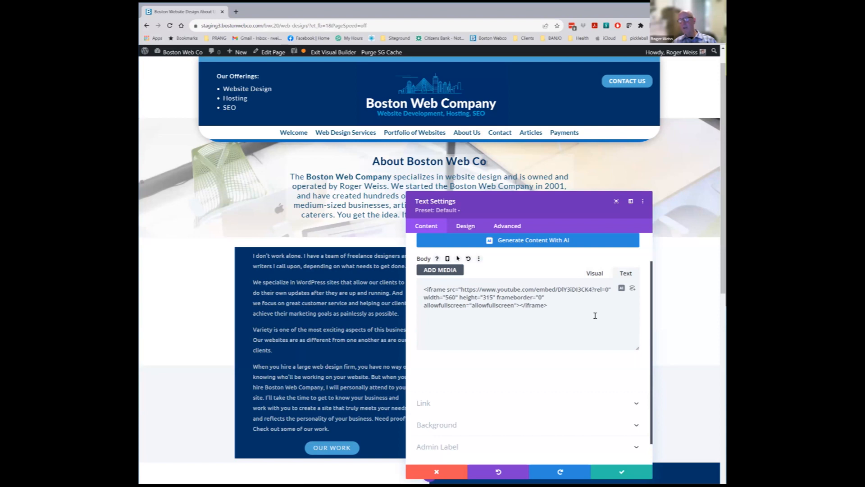
drag(555, 304, 418, 305)
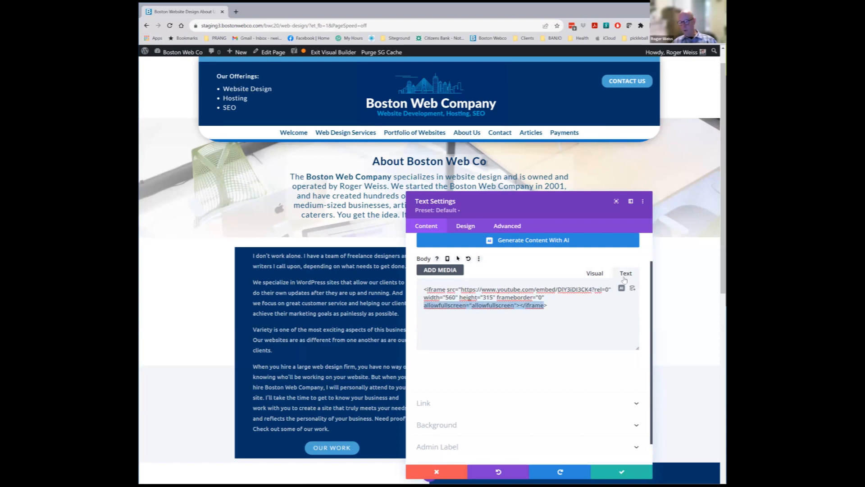
click(557, 309)
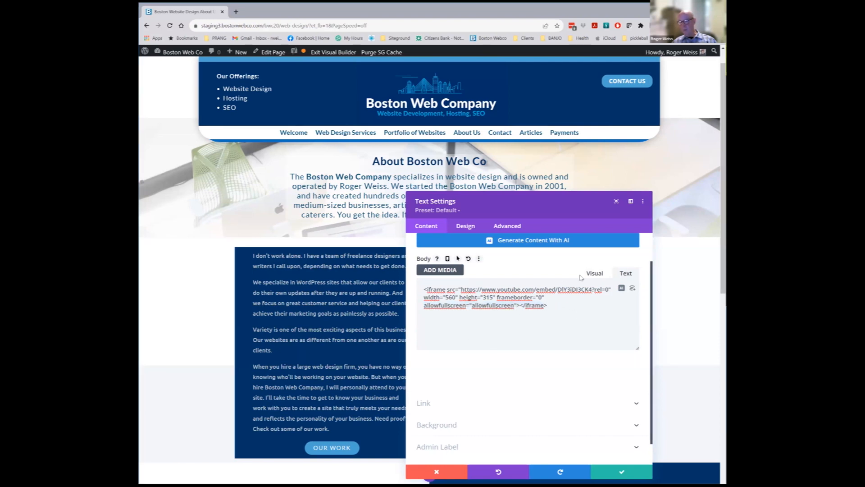
click(594, 273)
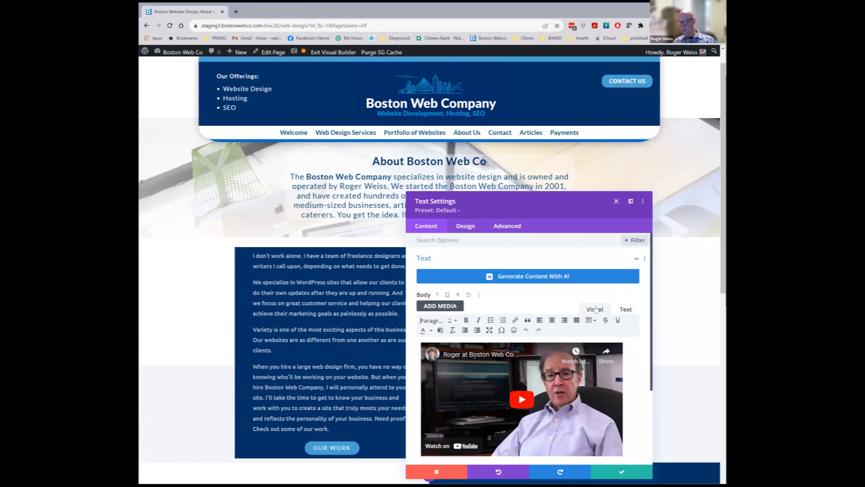
scroll(489, 372, down, 2)
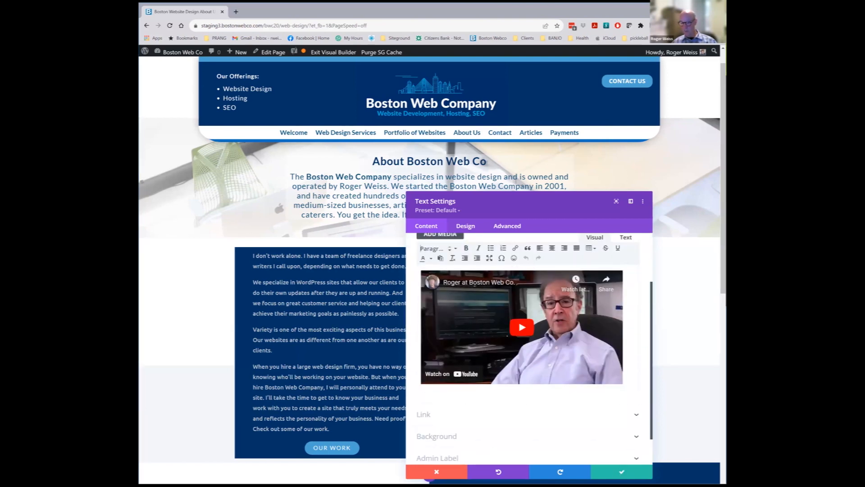
click(620, 472)
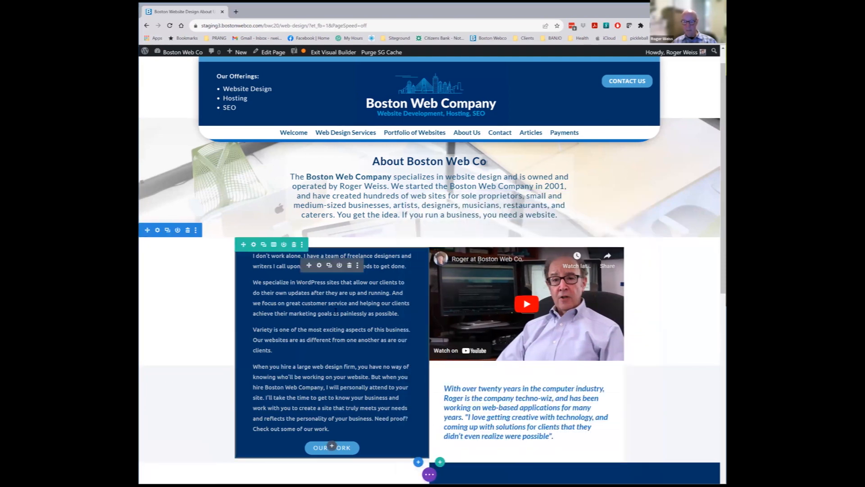
click(319, 266)
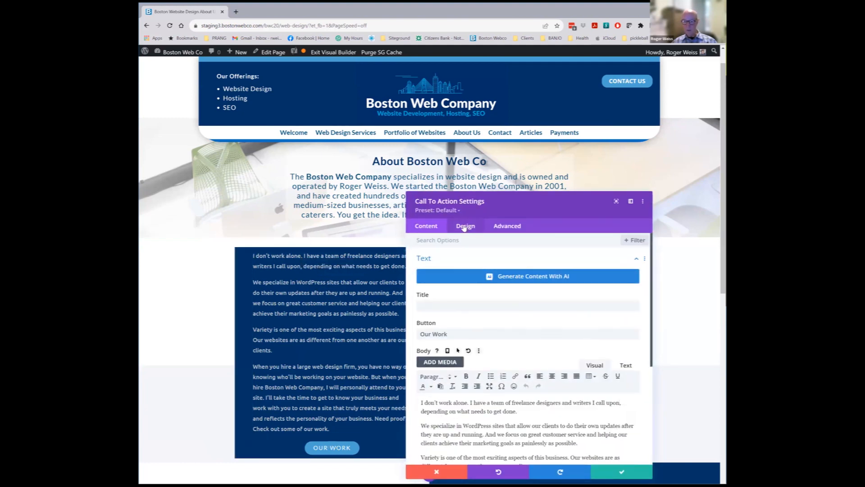
scroll(451, 380, down, 5)
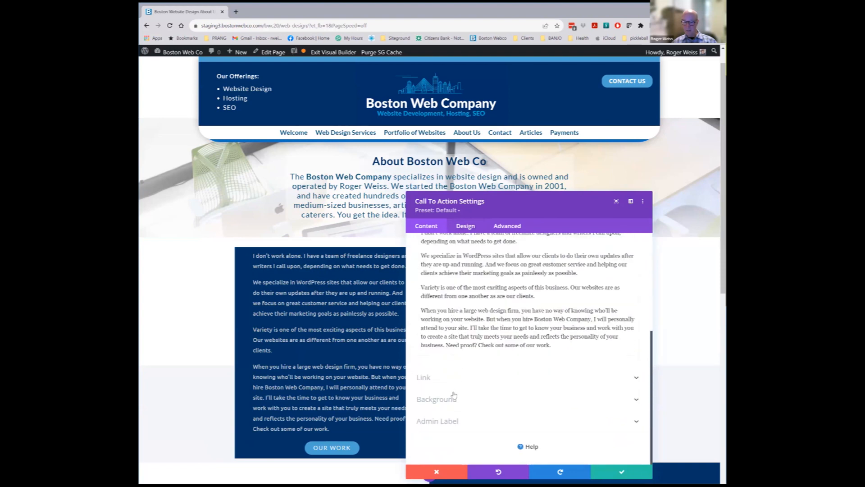
click(445, 400)
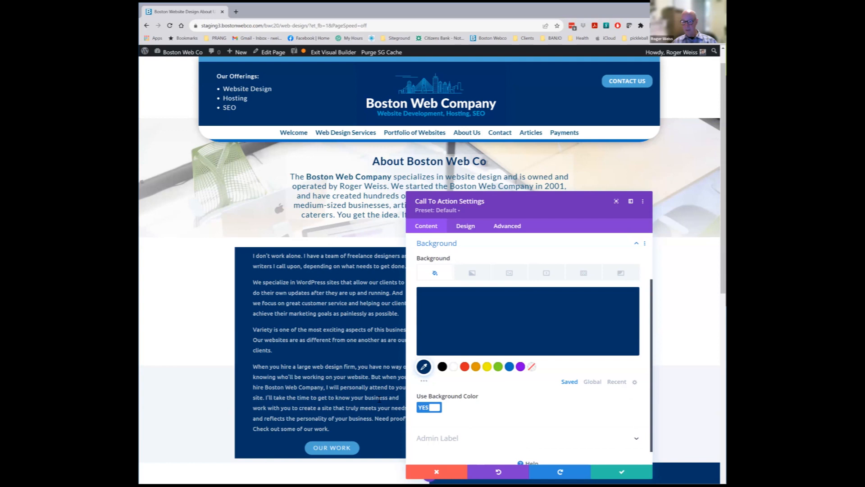
click(466, 226)
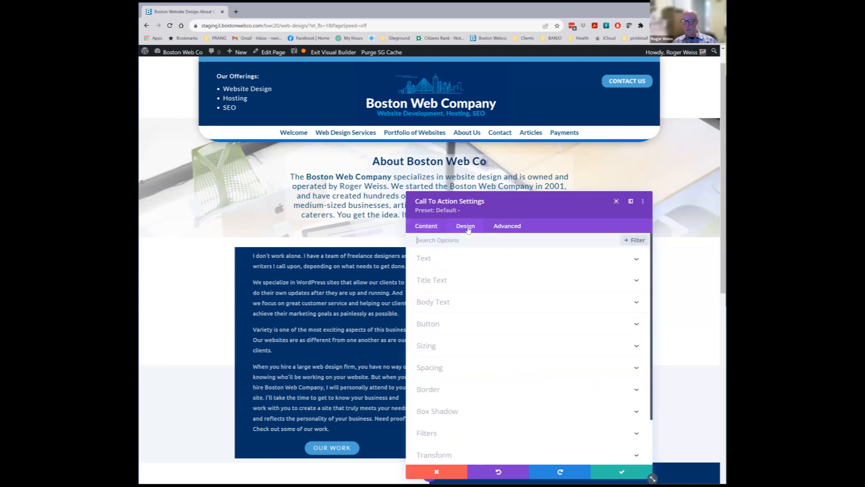
click(443, 260)
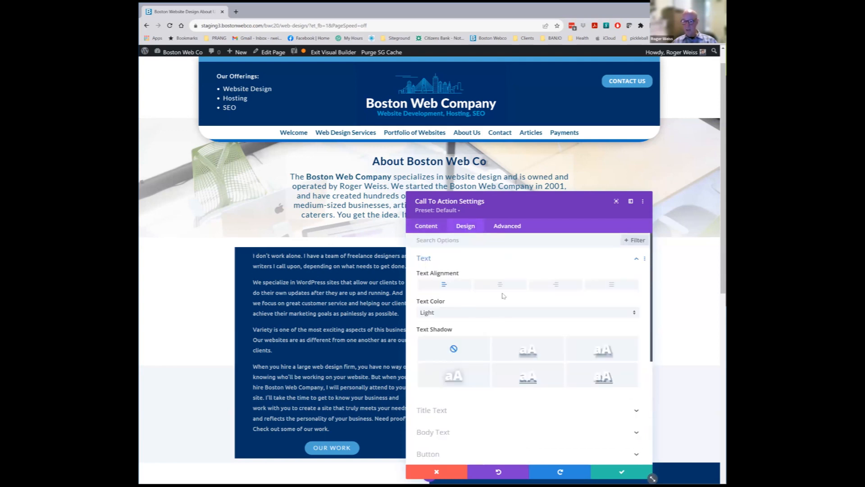
scroll(450, 269, down, 2)
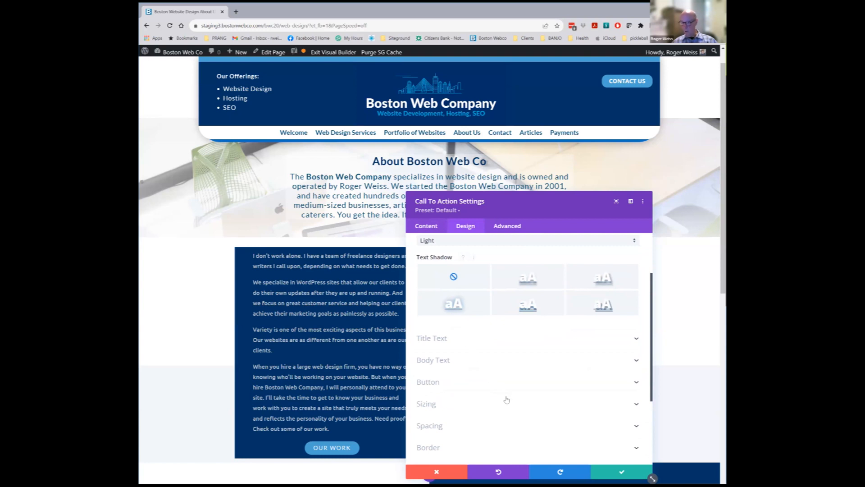
click(451, 358)
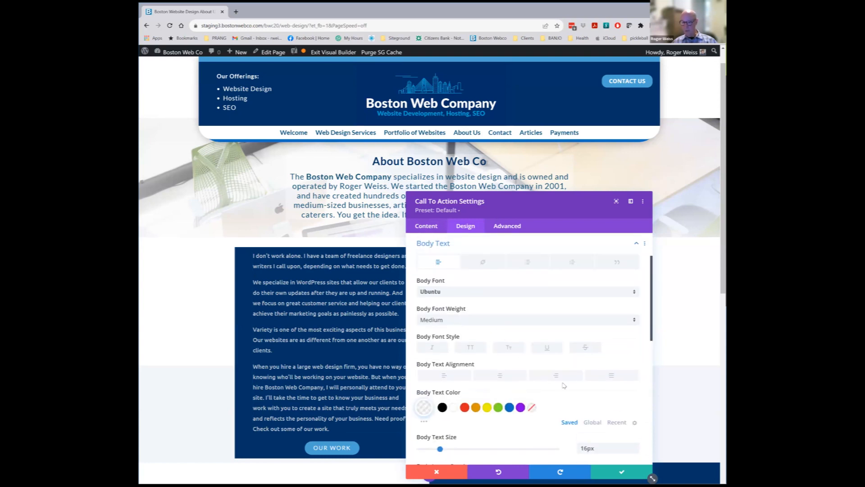
scroll(563, 385, down, 3)
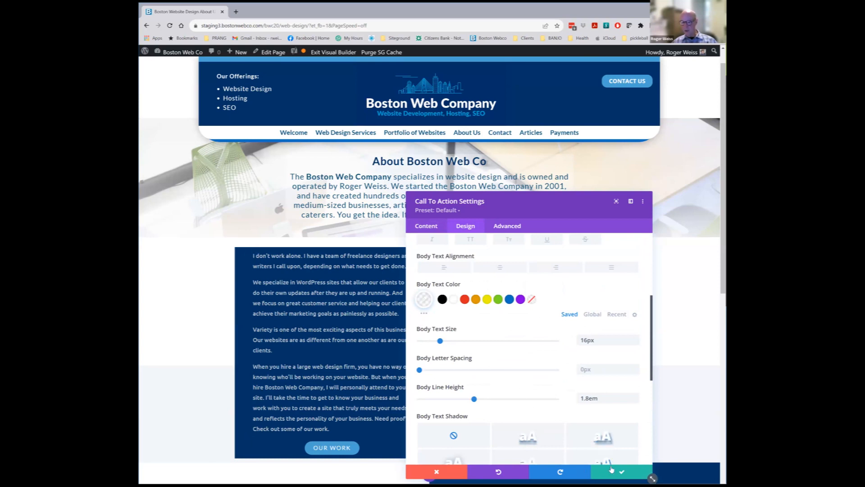
scroll(510, 386, down, 3)
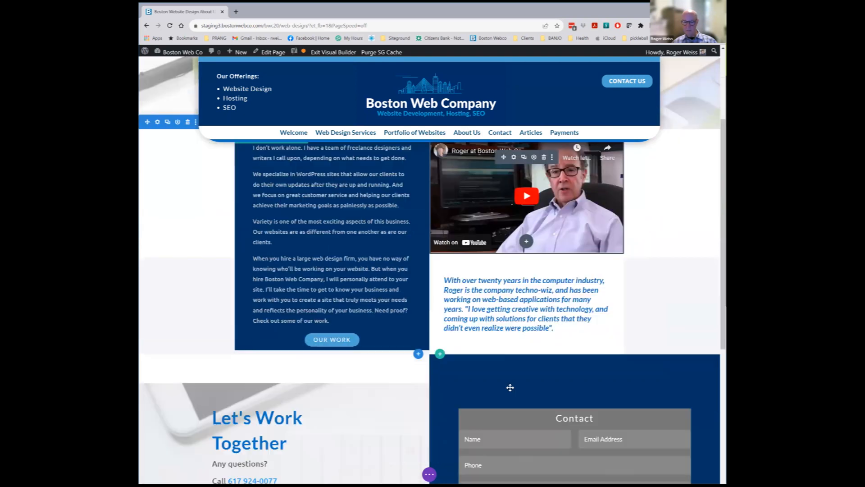
Open the contact form's settings and move the panel aside
scroll(408, 363, down, 3)
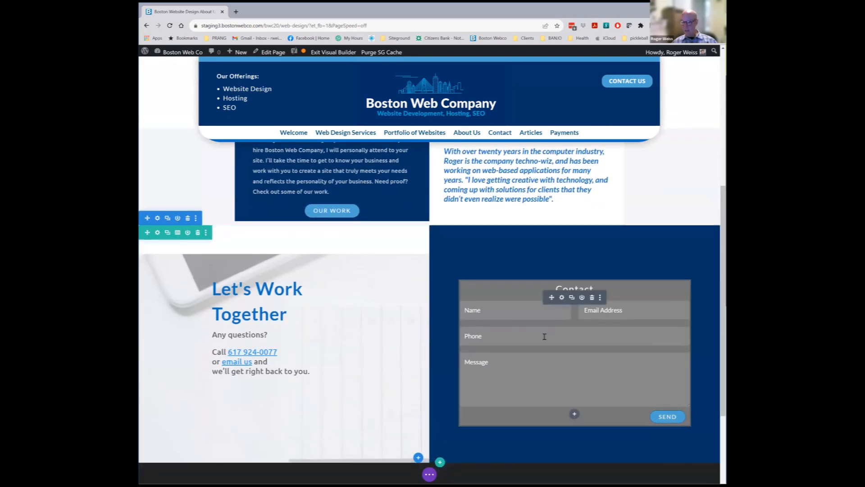
click(562, 297)
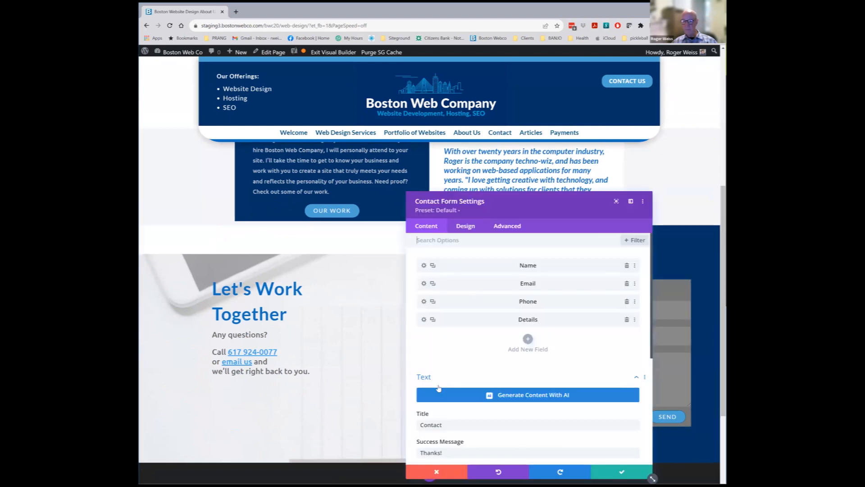
drag(561, 206, 481, 154)
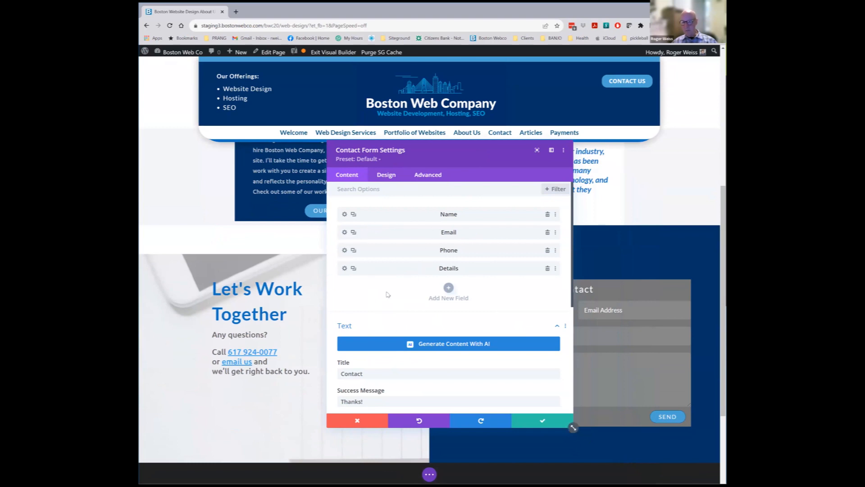
Add a new field with ID 'mail', title 'email' and type Email Field
click(448, 288)
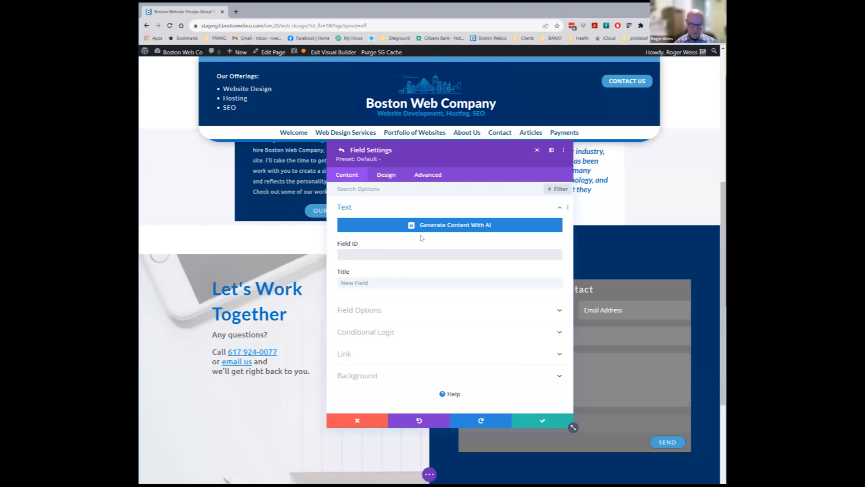
text(mail)
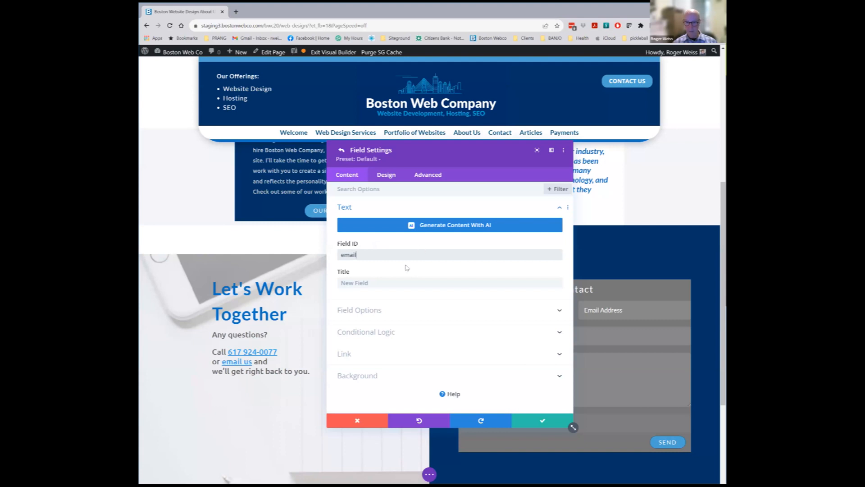
click(373, 281)
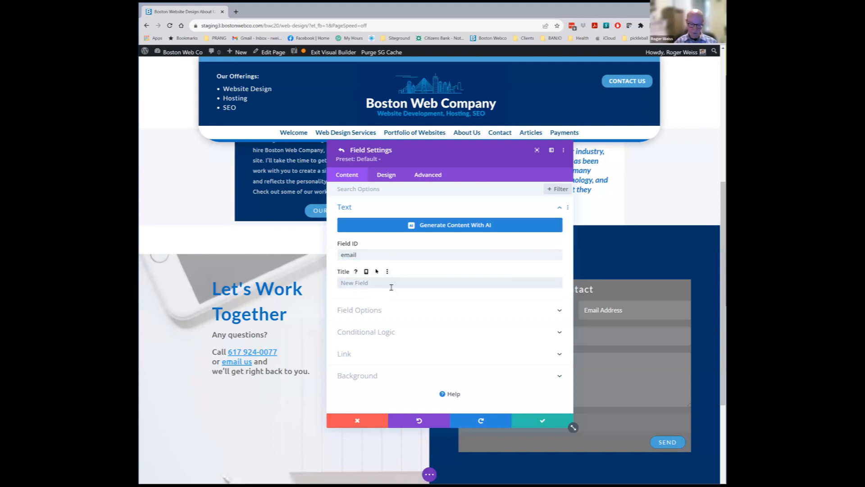
text(email2)
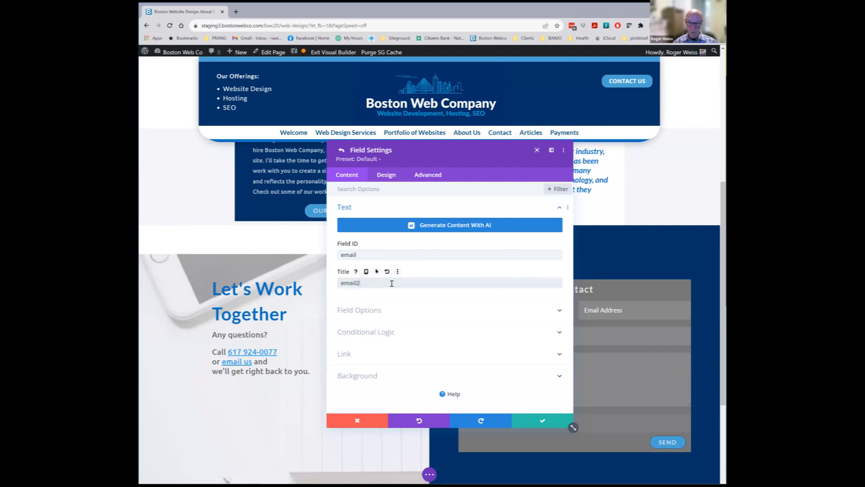
click(392, 310)
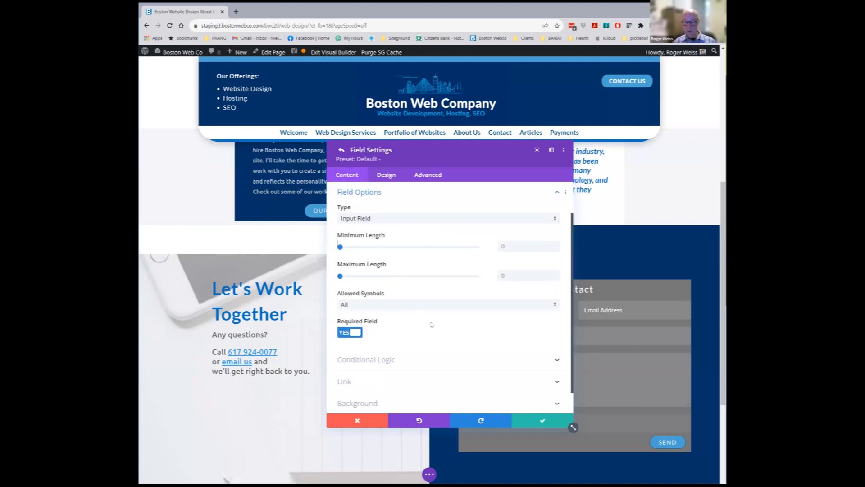
click(556, 220)
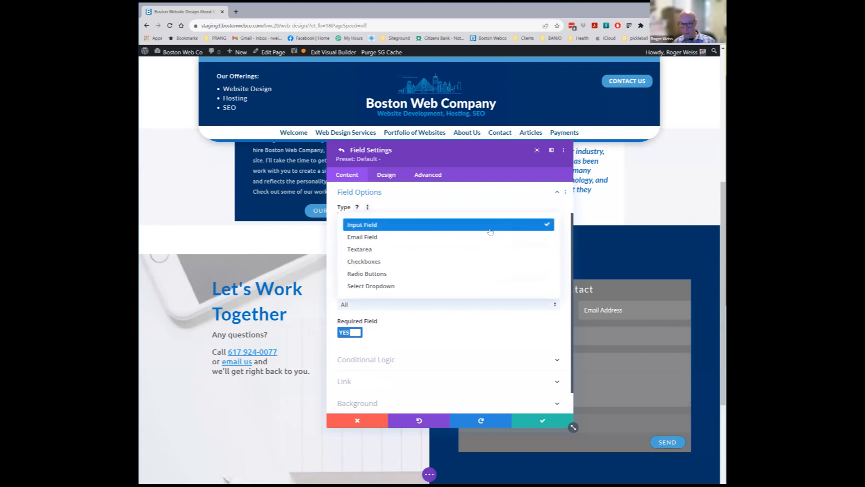
click(429, 246)
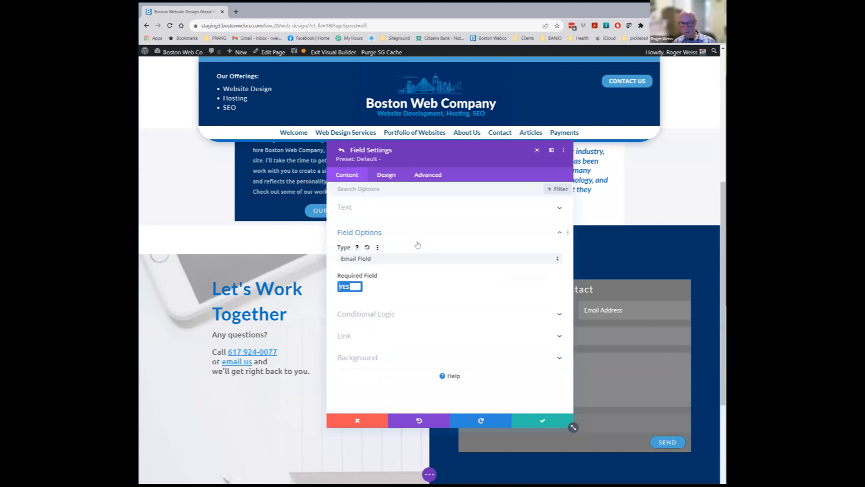
click(559, 231)
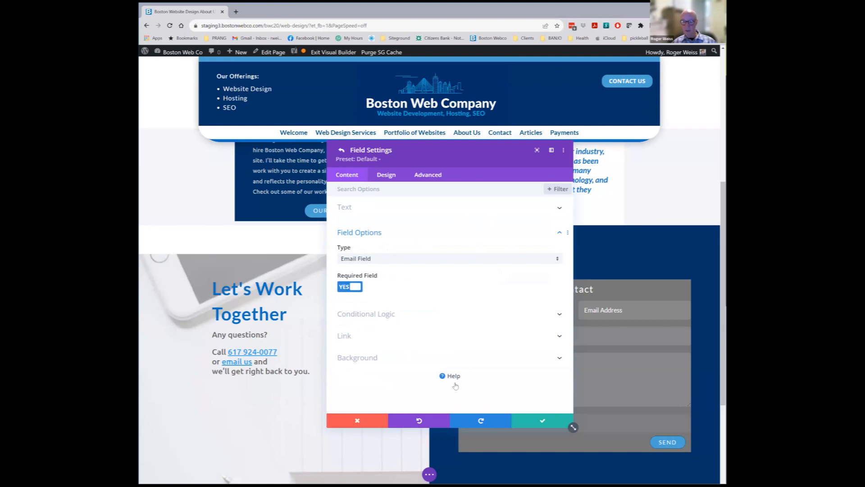
click(542, 421)
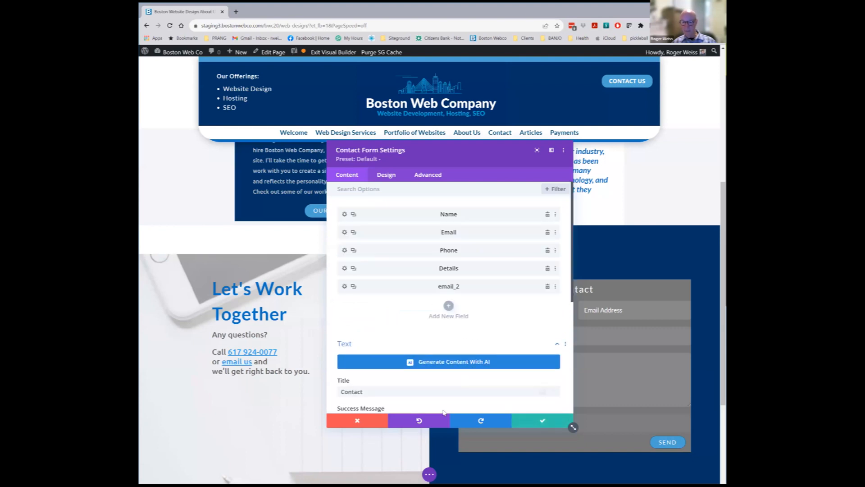
Review the contact form's recipient email and redirect settings
scroll(476, 296, down, 4)
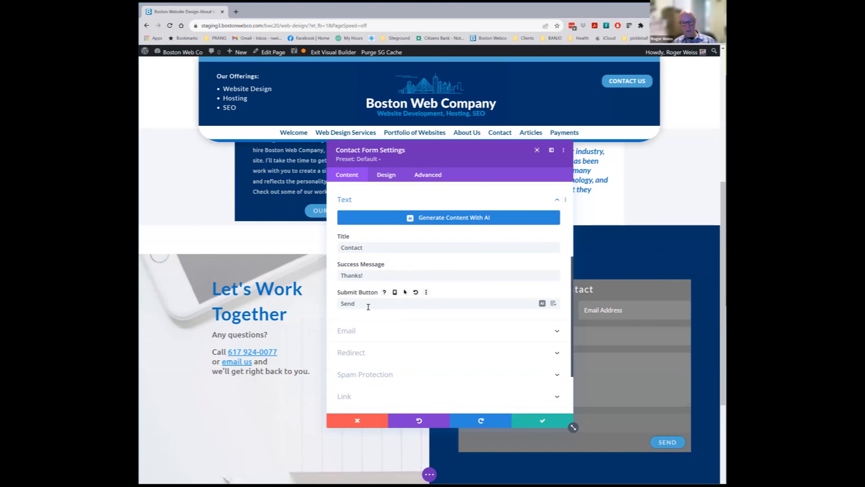
click(356, 332)
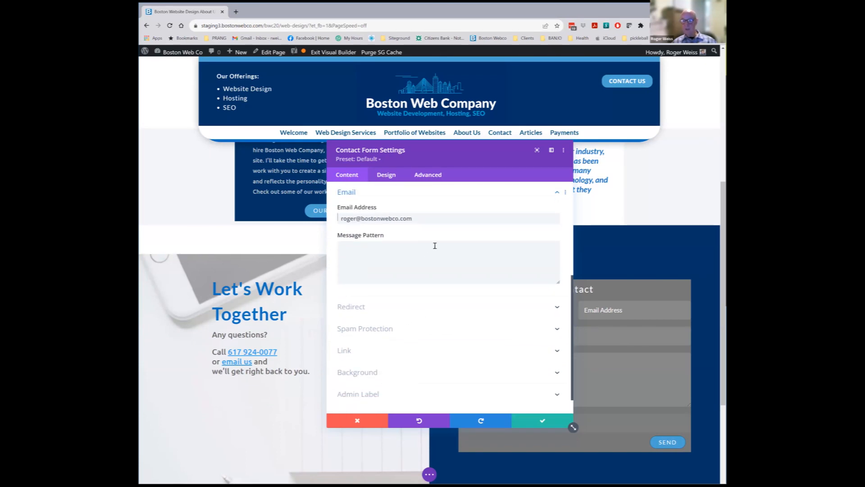
drag(419, 219, 341, 219)
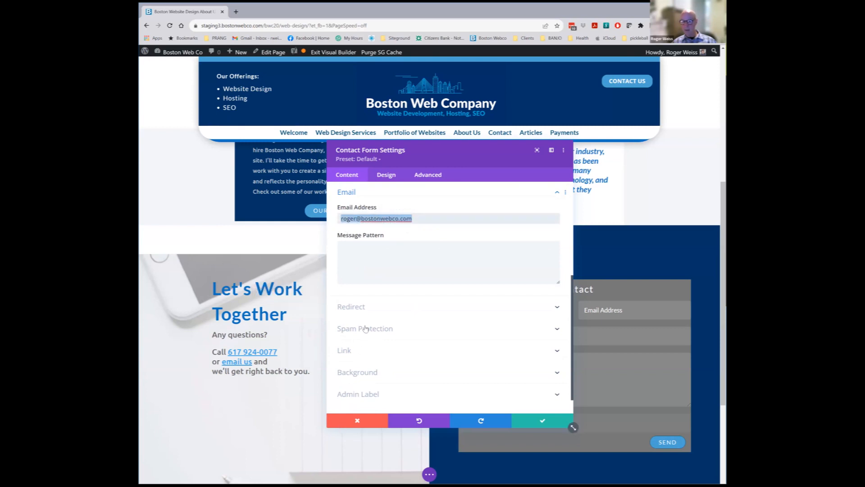
click(359, 308)
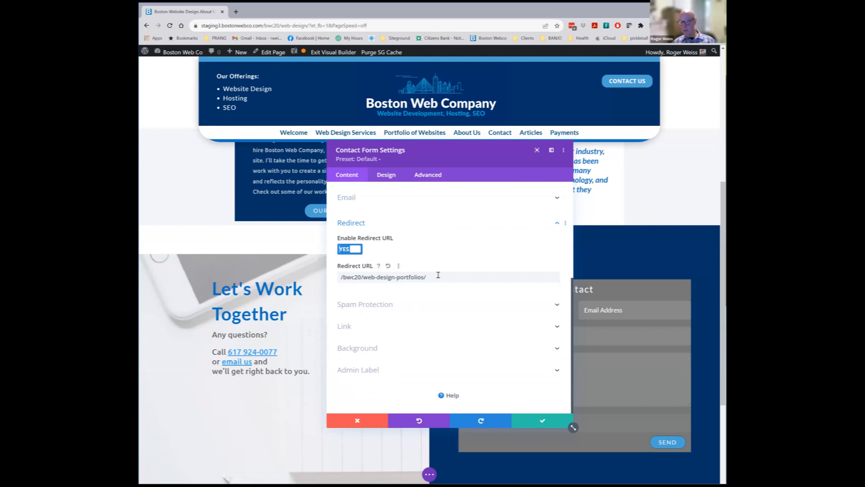
Check the spam protection, admin label, design and background options, then close the settings
click(381, 305)
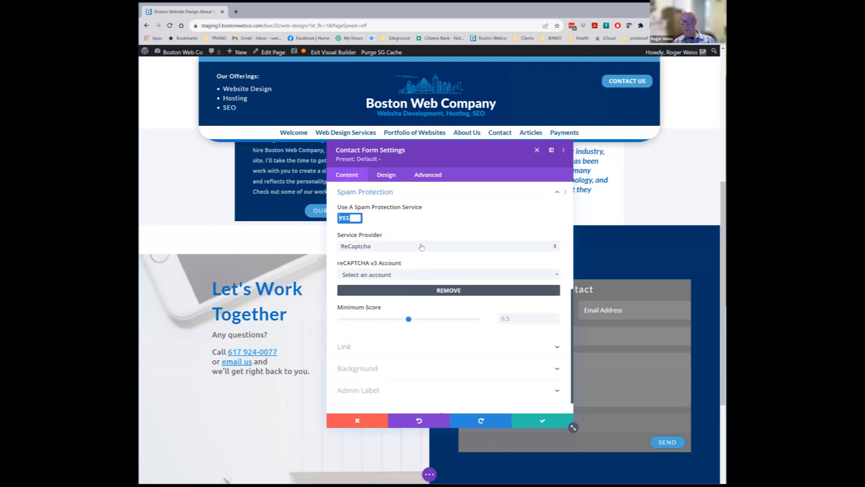
click(377, 392)
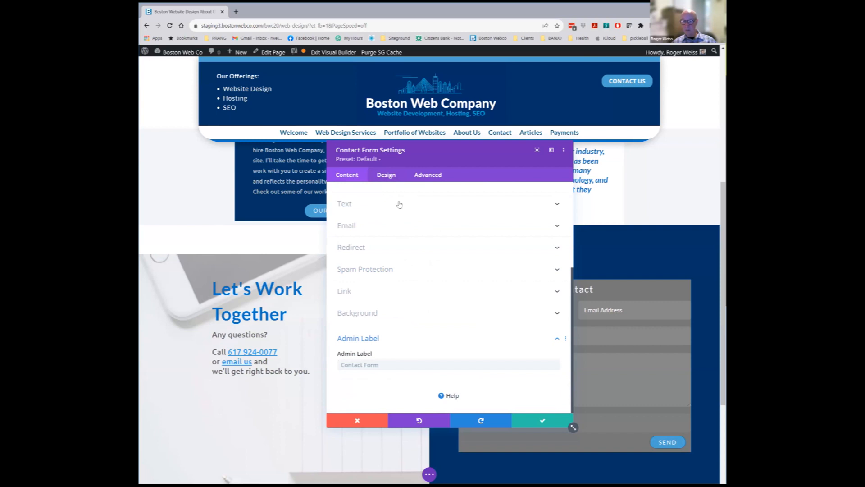
click(388, 177)
click(346, 179)
scroll(383, 271, down, 5)
click(364, 314)
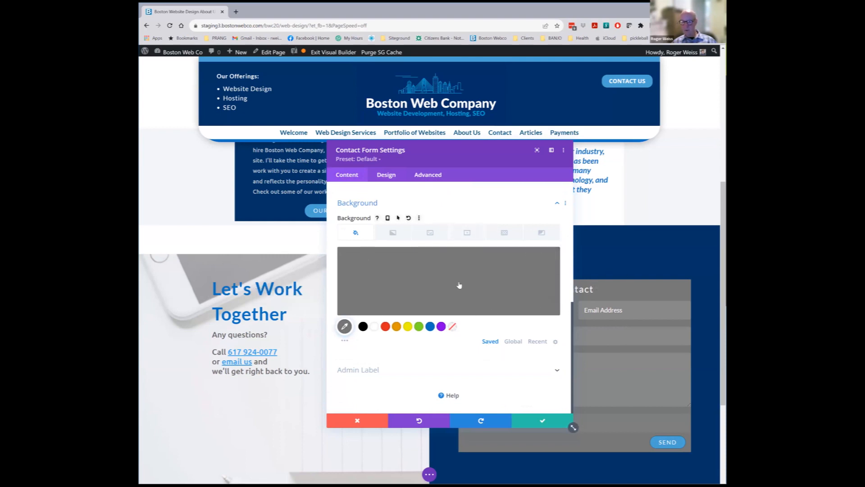
click(546, 421)
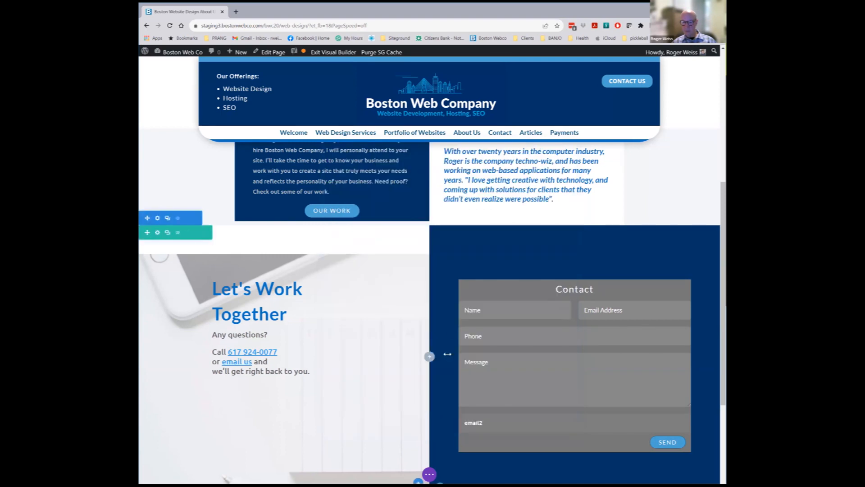
Scroll to the footer and reopen the contact form settings at its title, success message and button text
scroll(447, 354, down, 3)
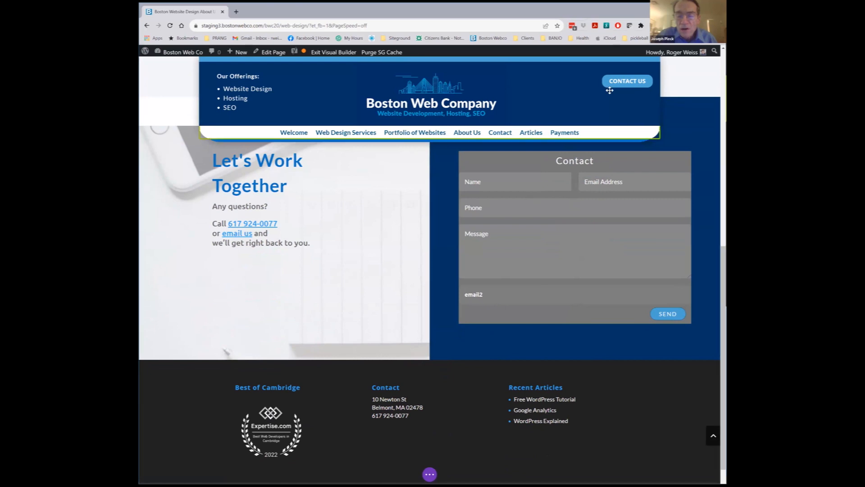
click(562, 170)
scroll(405, 356, down, 3)
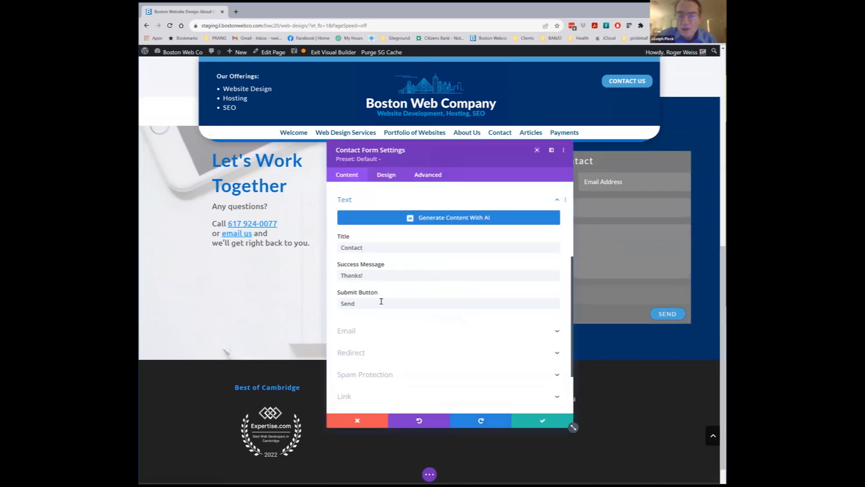
Review the form's ReCaptcha spam protection (0.5 minimum score), then cancel out of the settings
click(364, 375)
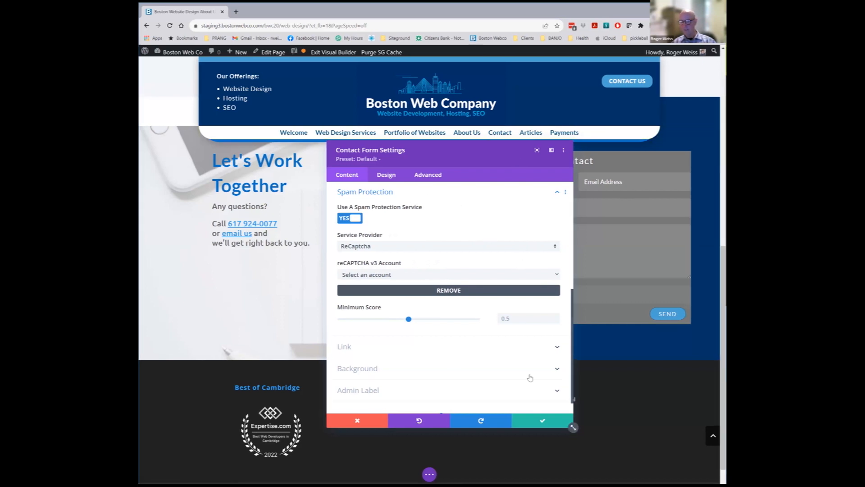
click(361, 420)
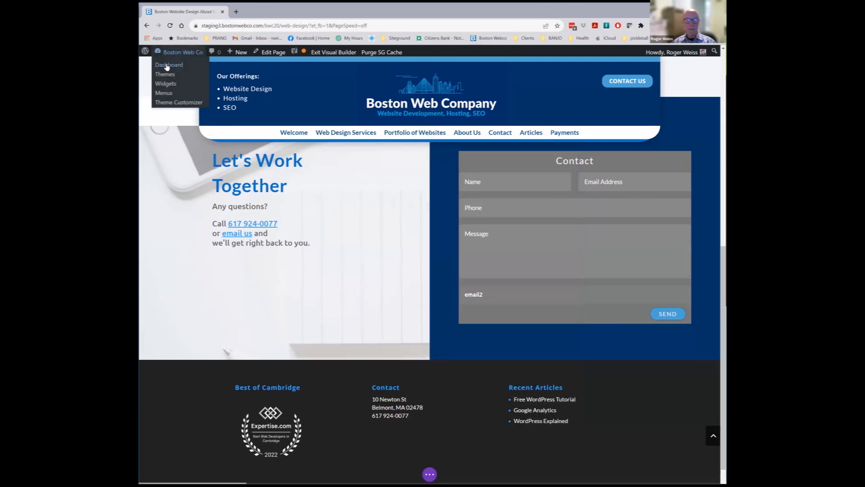
Exit the Divi builder to the WordPress Dashboard, choosing Discard & Exit for unsaved changes
click(167, 67)
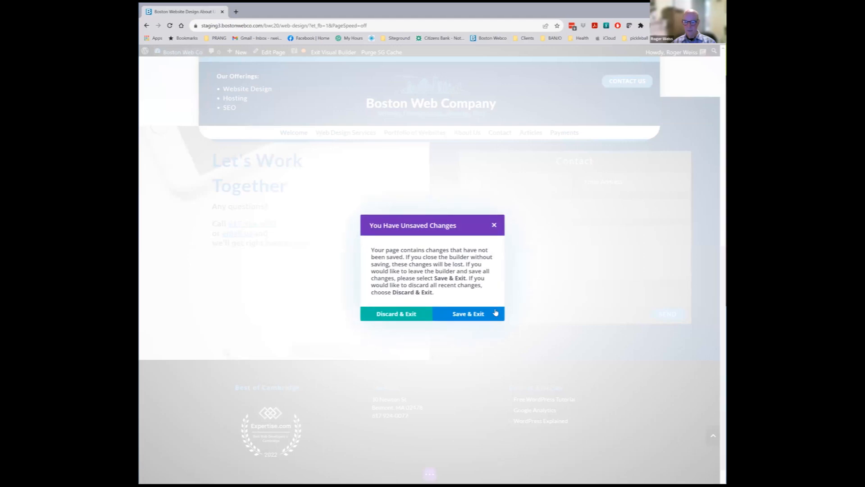
click(401, 315)
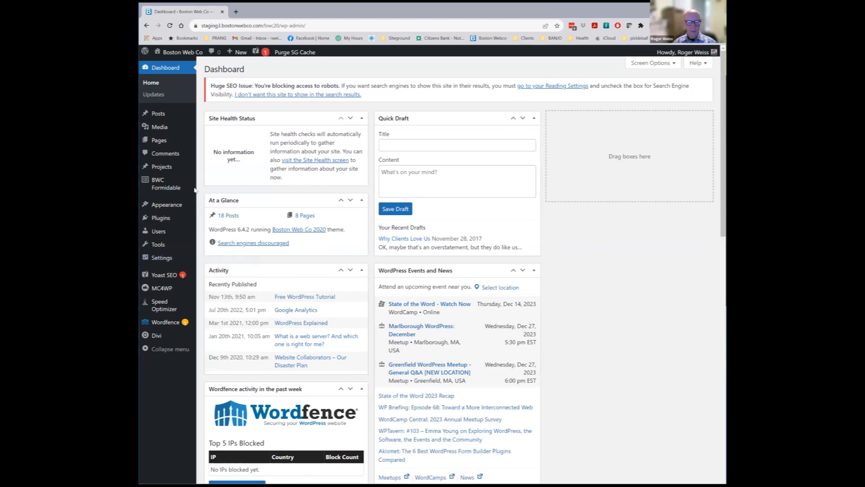
Browse the Divi Theme Options and Theme Builder pages
click(156, 337)
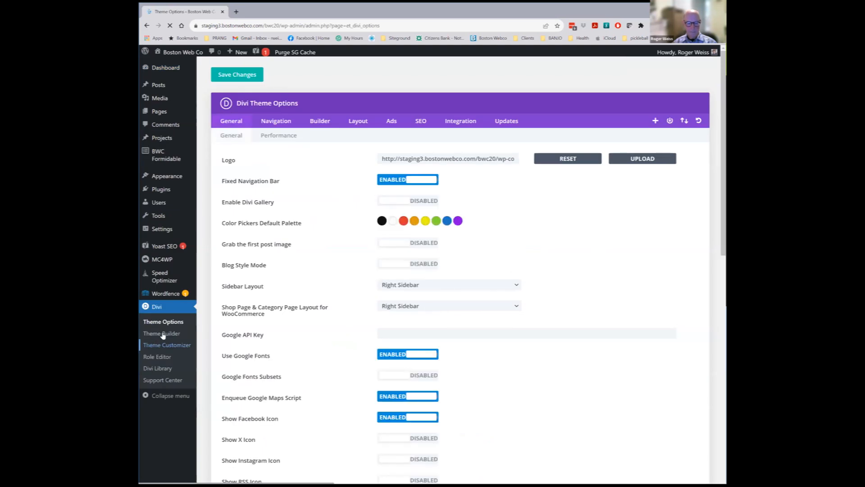
click(162, 334)
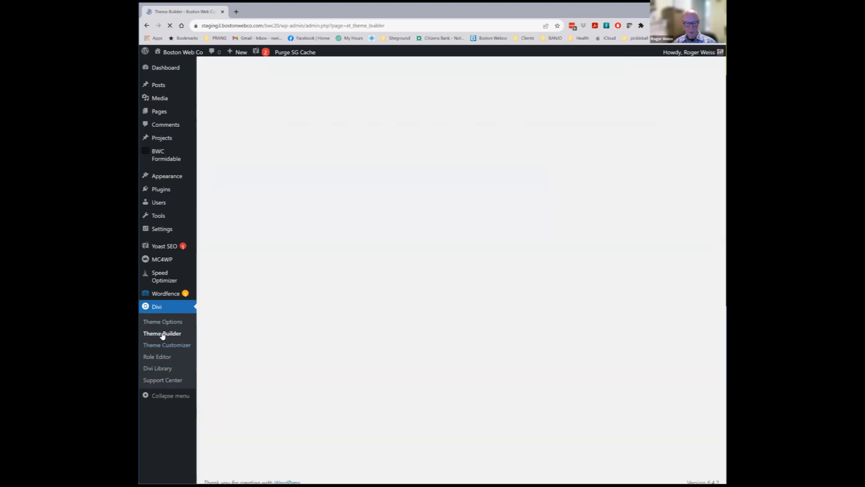
click(164, 322)
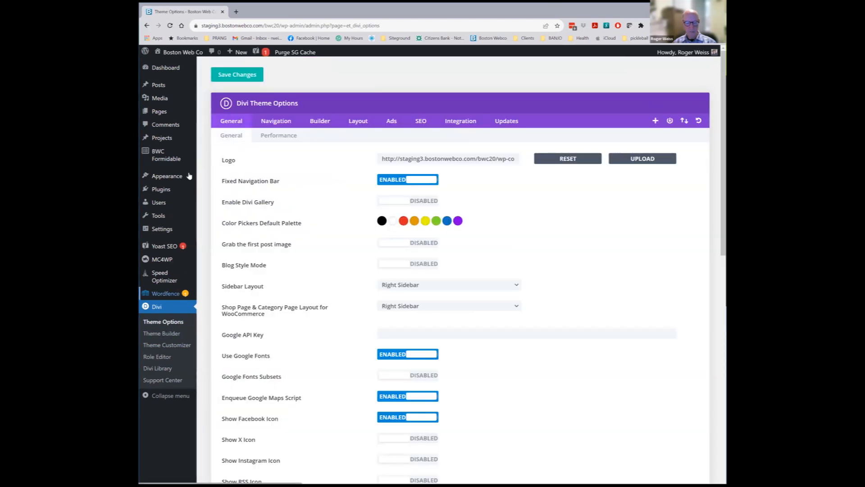
Start a new blank page via Pages > Add New Page
mouse_move(170, 183)
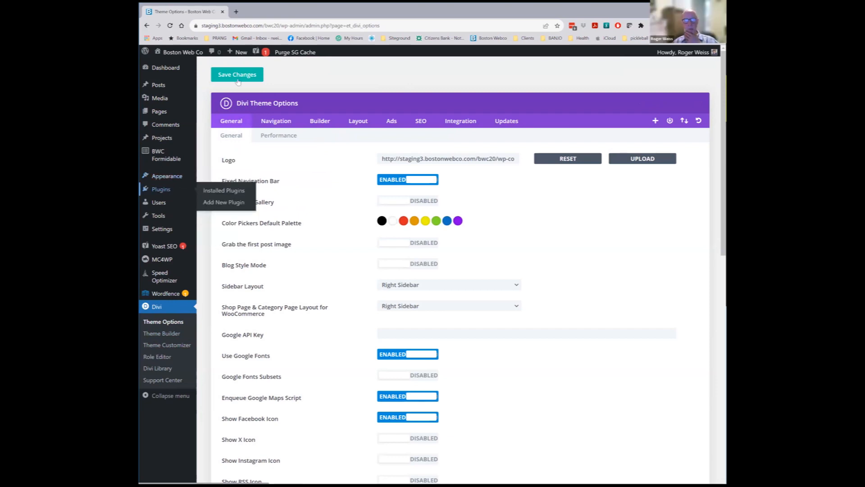
mouse_move(155, 112)
click(219, 125)
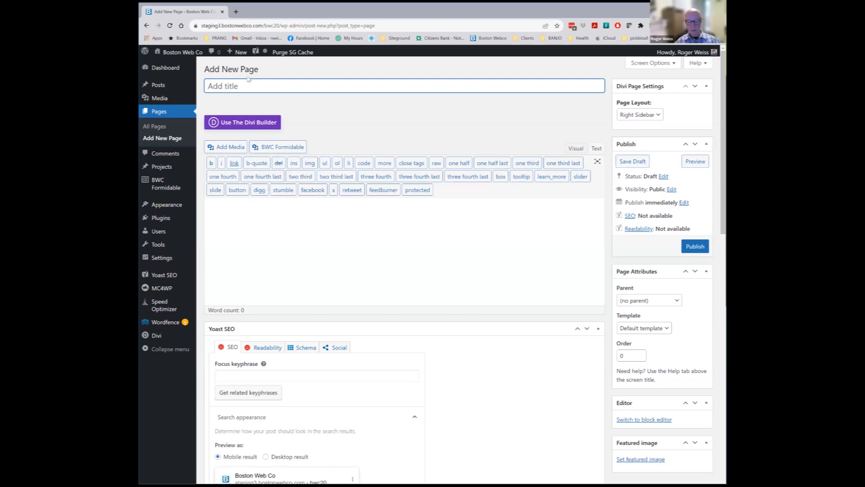
Title the page 'Manager Site' and toggle the body between Text and Visual modes, ending in Visual
text(Manager Site)
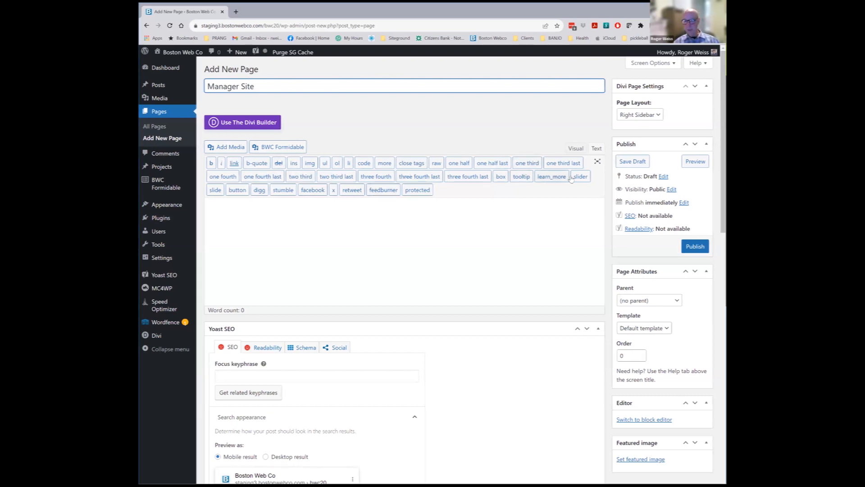
click(576, 151)
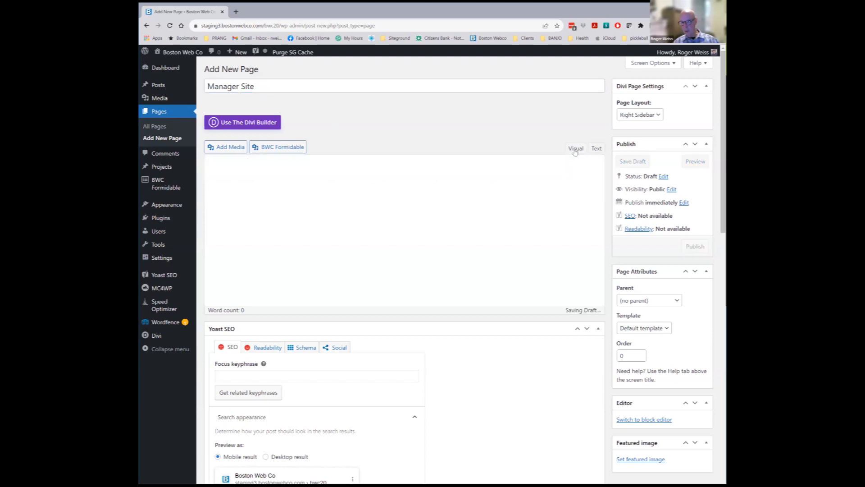
click(597, 153)
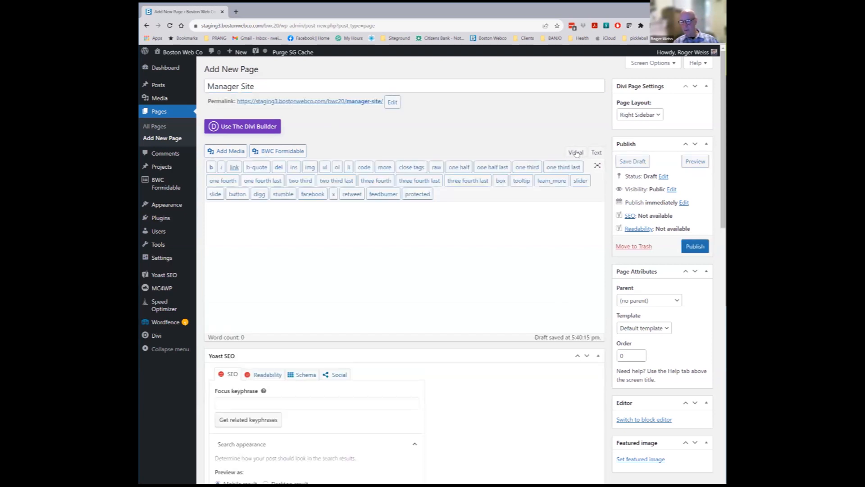
click(576, 153)
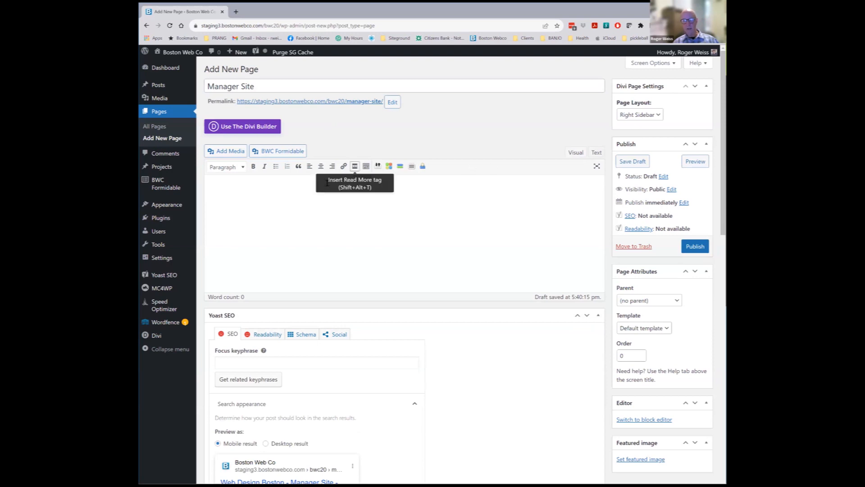
click(597, 154)
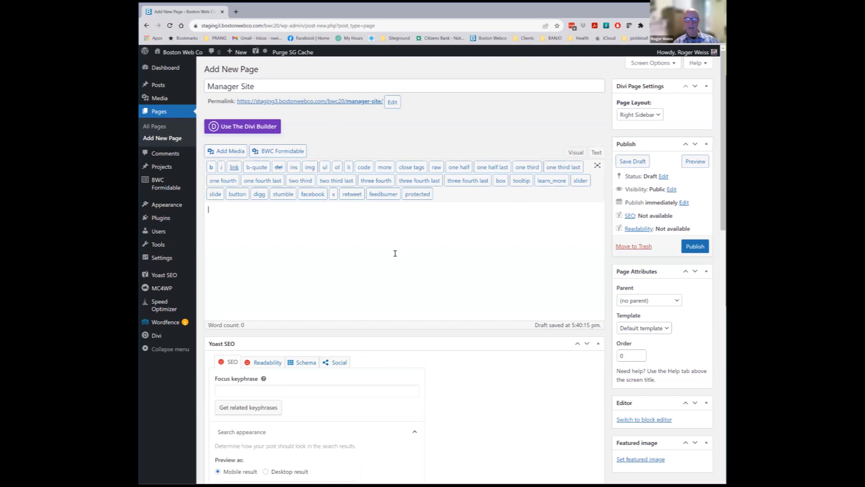
click(576, 153)
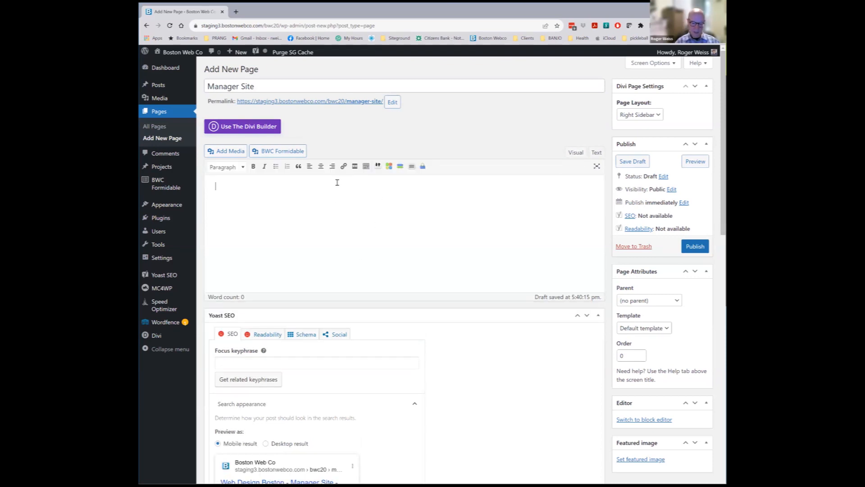
Write 'This is my heading' followed by two lines of sample text in the body
text(This is my)
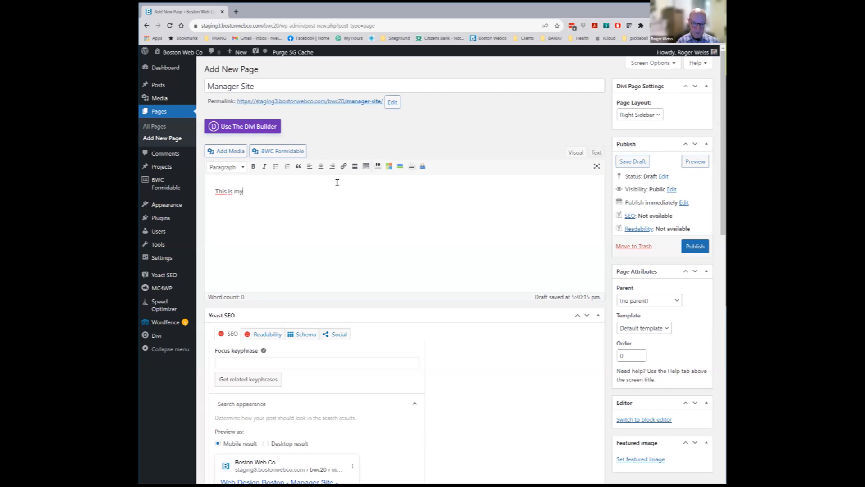
text( heading)
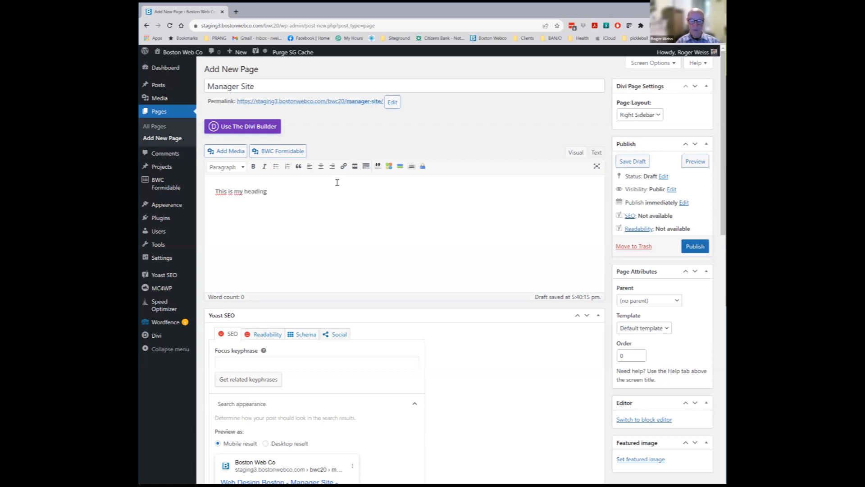
key(BackSpace)
key(BackSpace)
text(s is my text)
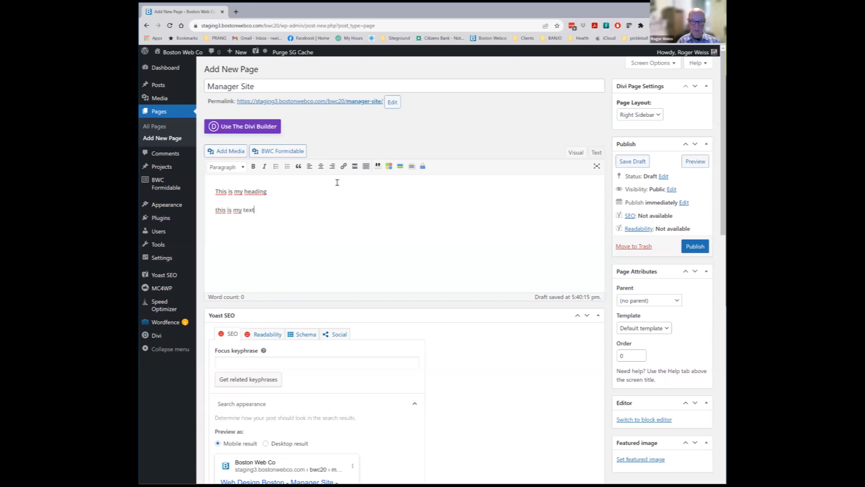
text(ksdvnm hvnkds lkdn lknf lkvdlkvnbs)
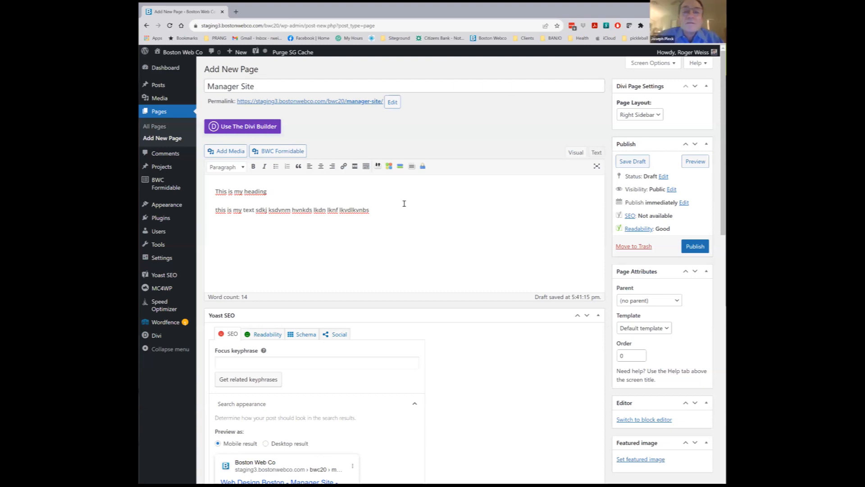
text(dfgdsgsd hsgf dhghg oihgfds)
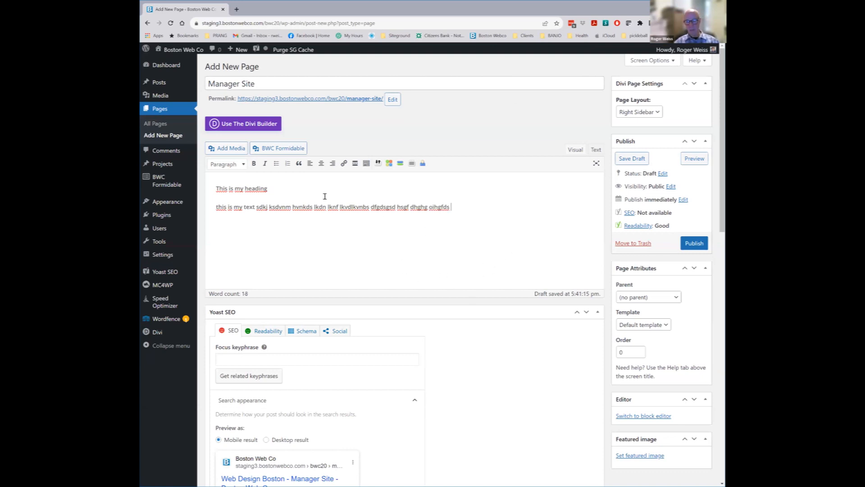
Make 'This is my heading' a bold Heading 3 and italicize 'lknf lkvdlkvnb' in the paragraph
drag(268, 188, 216, 188)
click(243, 165)
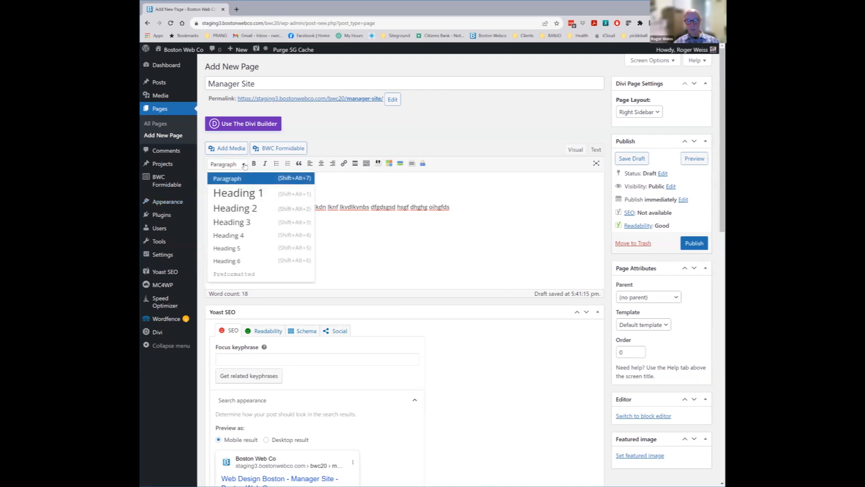
click(240, 222)
click(329, 201)
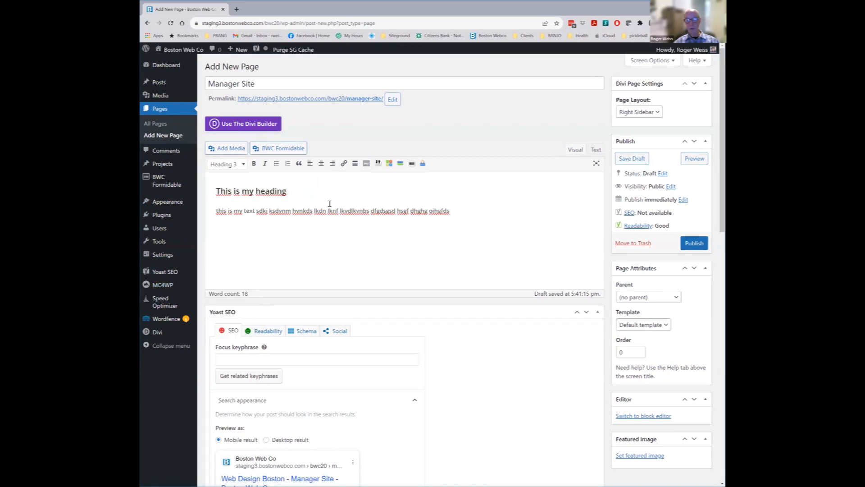
drag(291, 191, 207, 196)
click(253, 164)
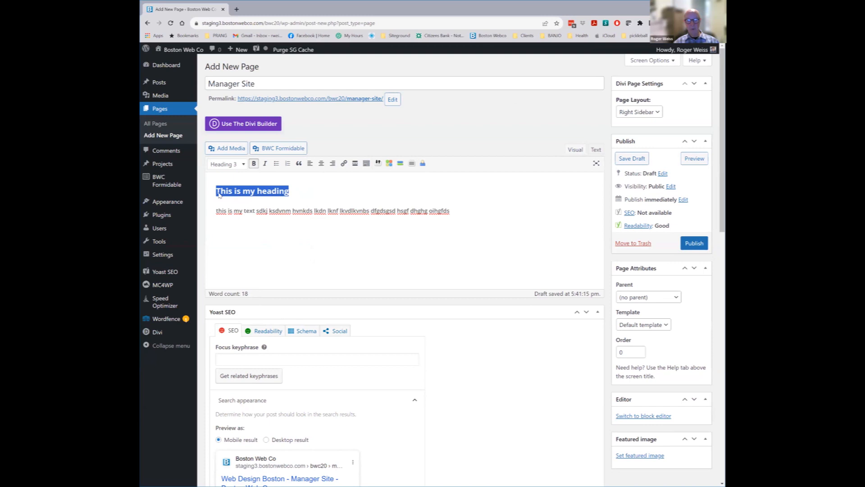
drag(368, 210, 326, 211)
click(264, 164)
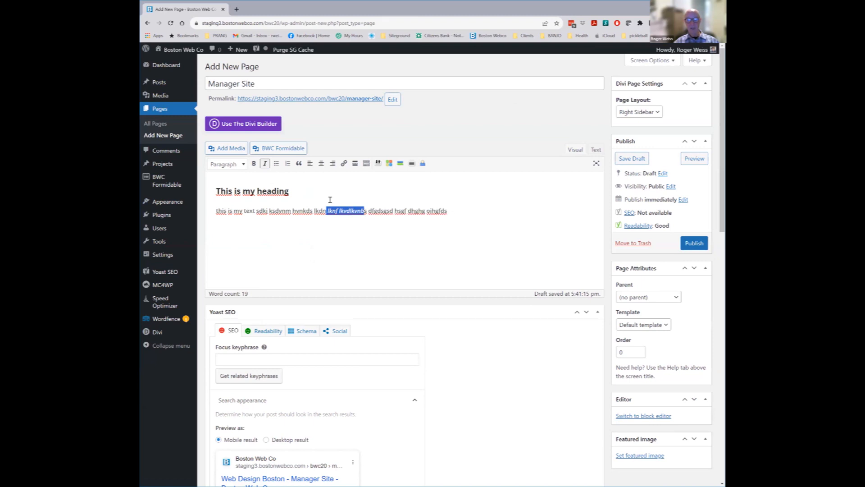
Add a bulleted list below the paragraph with items 'asdfsafsads' and 'sdgfdgfdg ffghfdghh'
click(457, 209)
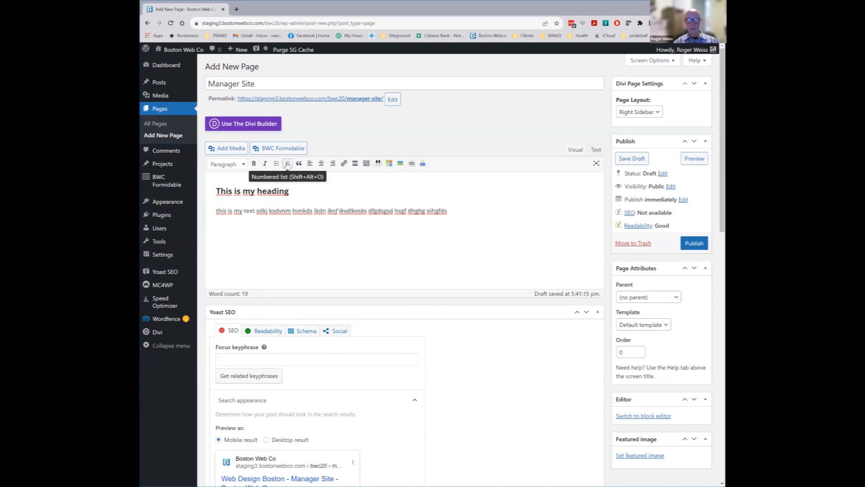
key(Return)
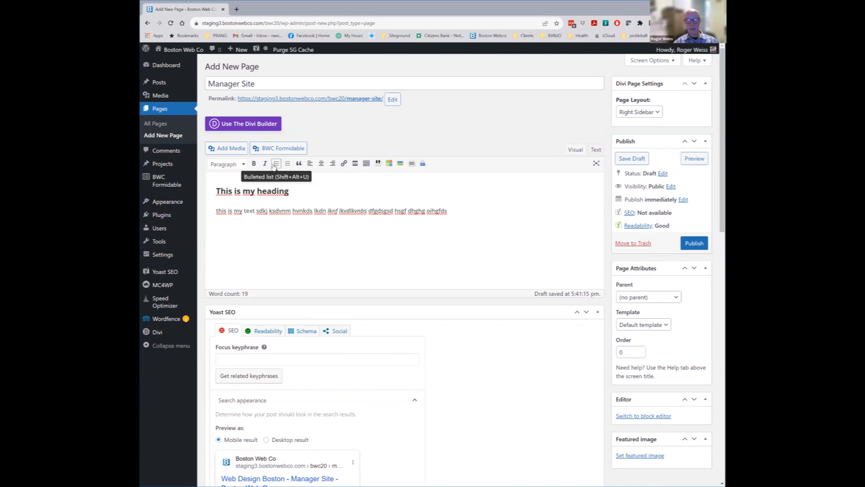
click(276, 163)
text(asdfsafsads)
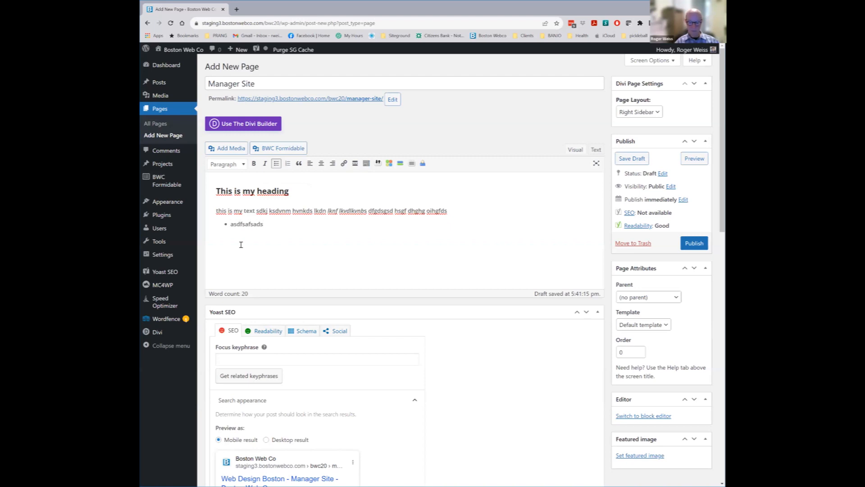
key(Return)
text(sdgfdgfdg )
text(ffghfdghh)
Try centre, right and left alignment on the bullet and paragraph, ending left-aligned
click(321, 164)
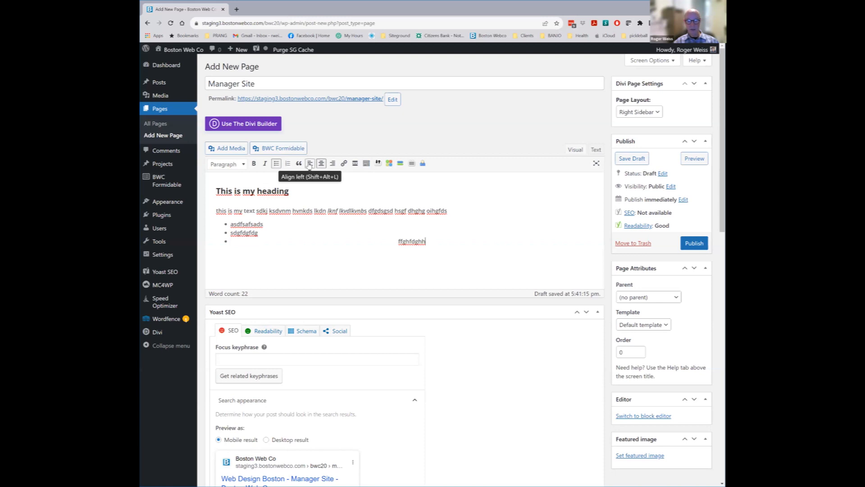
click(310, 164)
drag(448, 211, 216, 213)
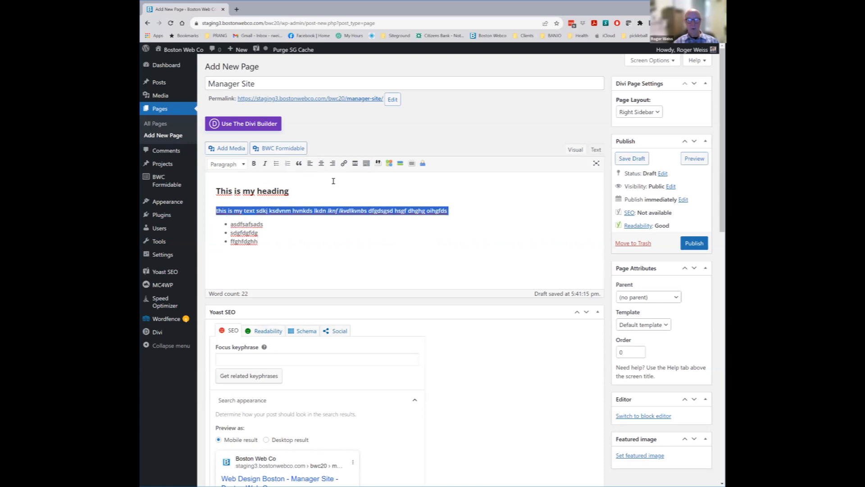
click(333, 163)
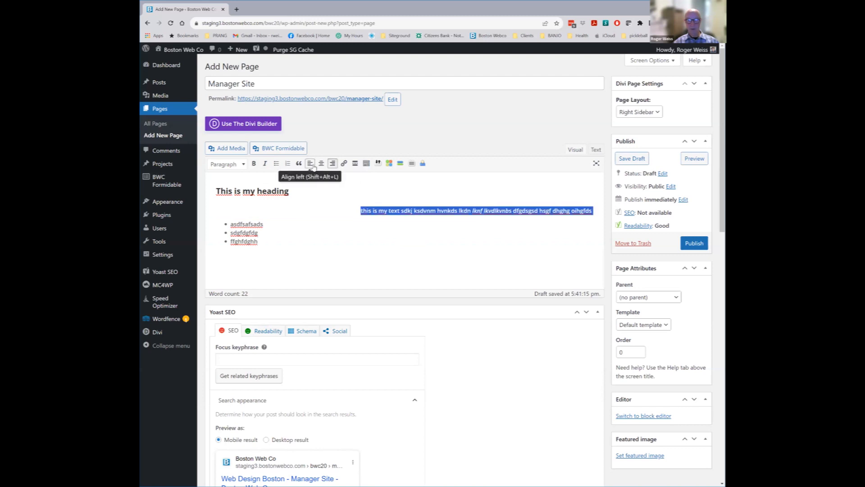
click(310, 163)
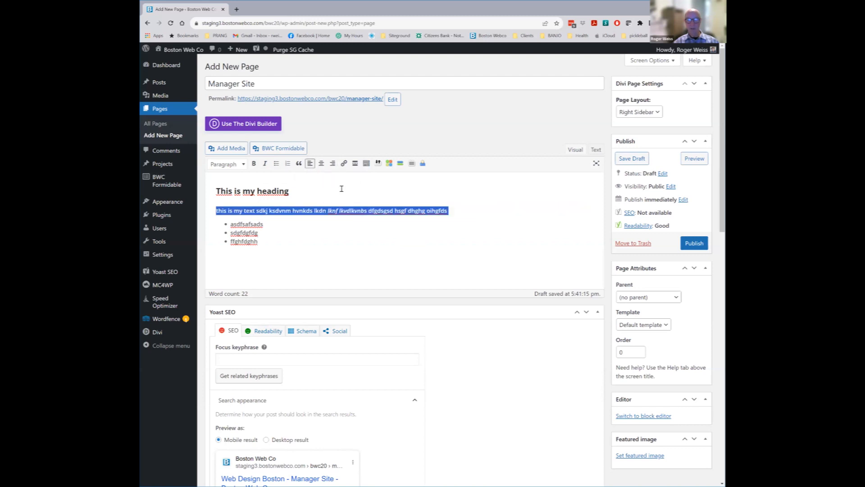
Colour the selected paragraph text green
click(366, 163)
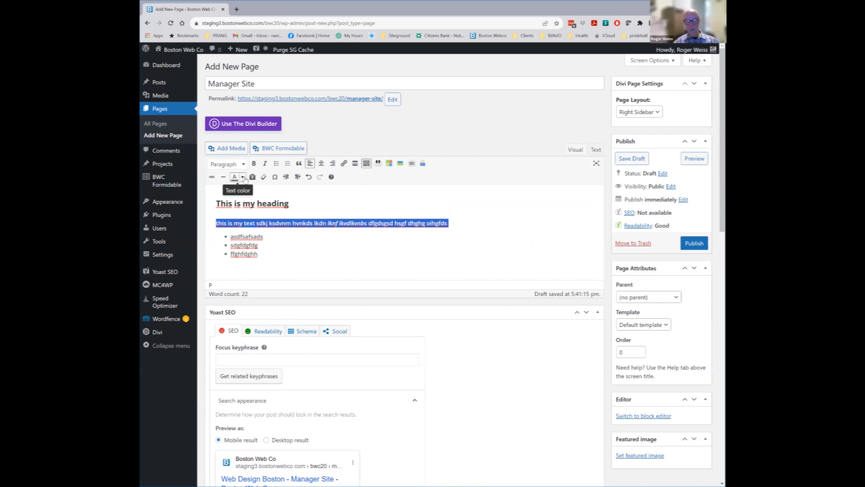
click(242, 177)
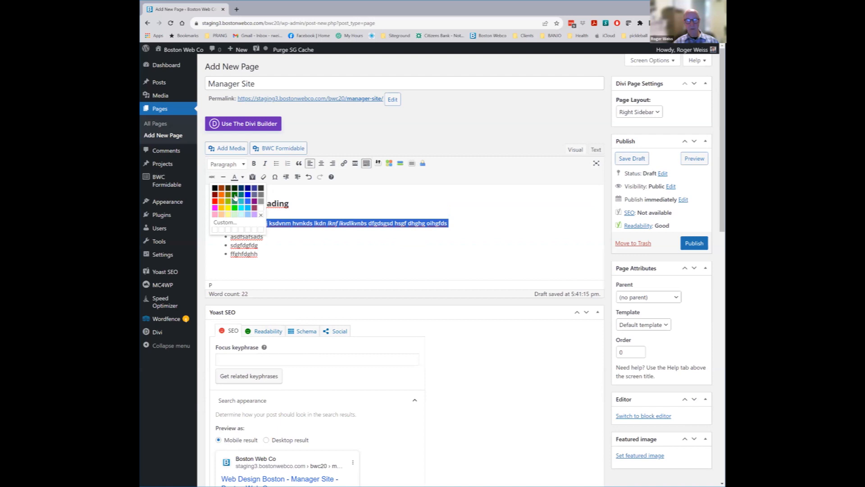
click(234, 195)
Insert a degree sign (°) after the heading
click(342, 204)
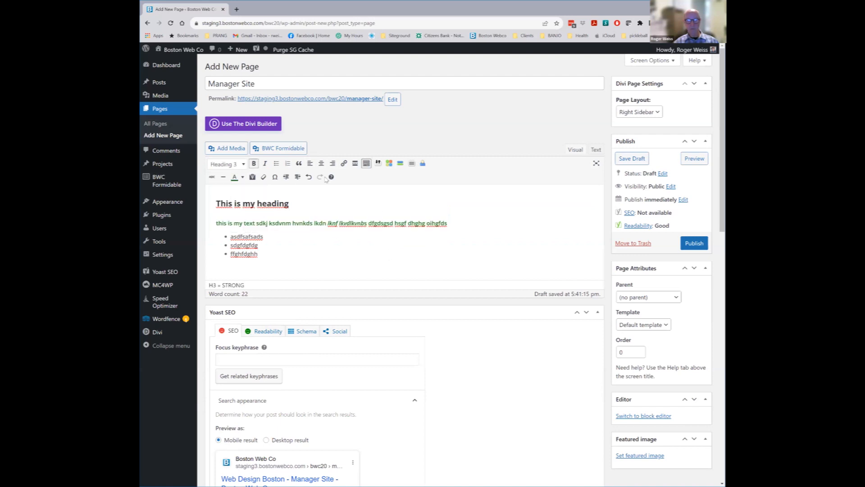
click(274, 177)
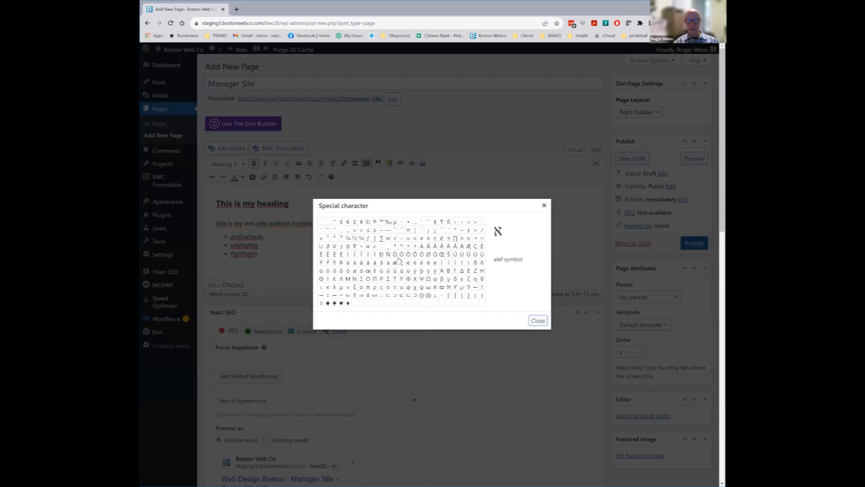
click(457, 239)
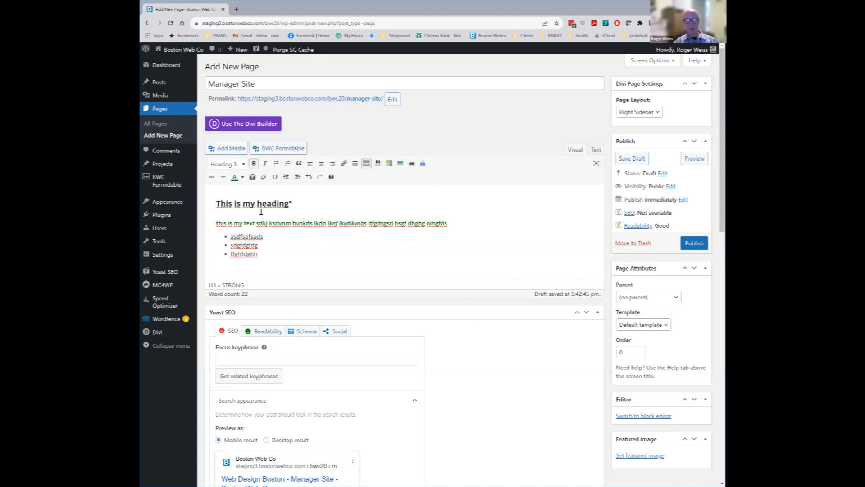
Add a horizontal line below the bulleted list
click(269, 257)
key(Return)
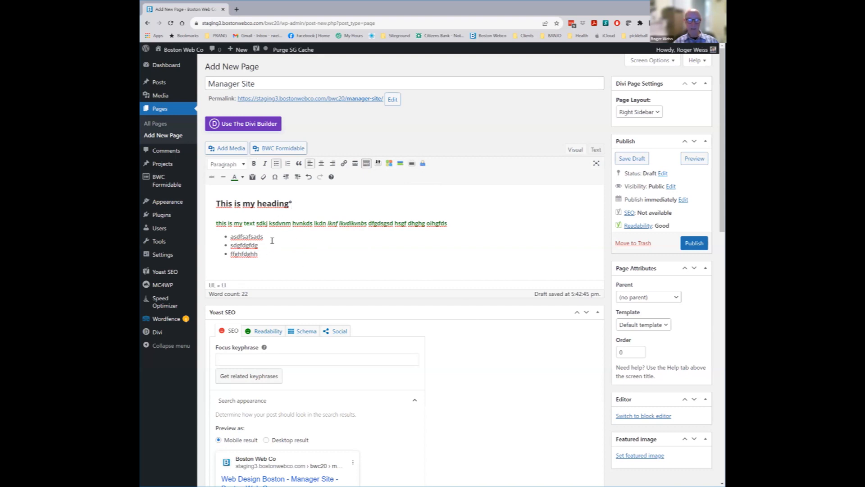
click(223, 177)
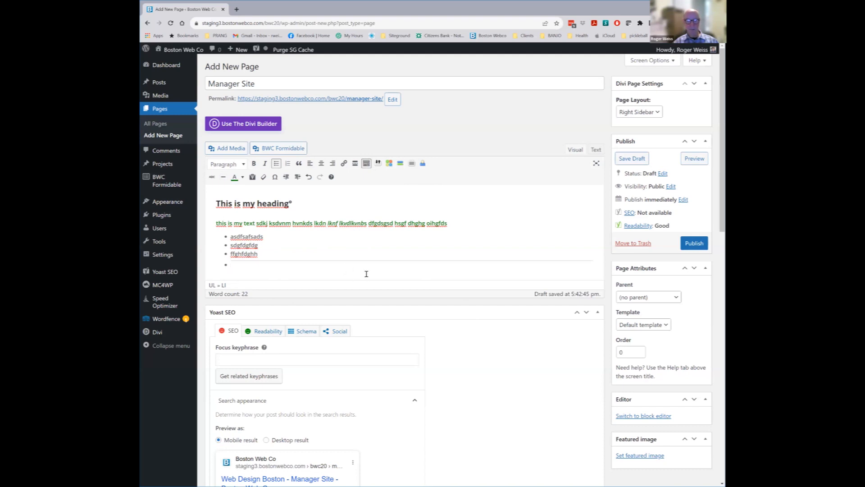
click(215, 222)
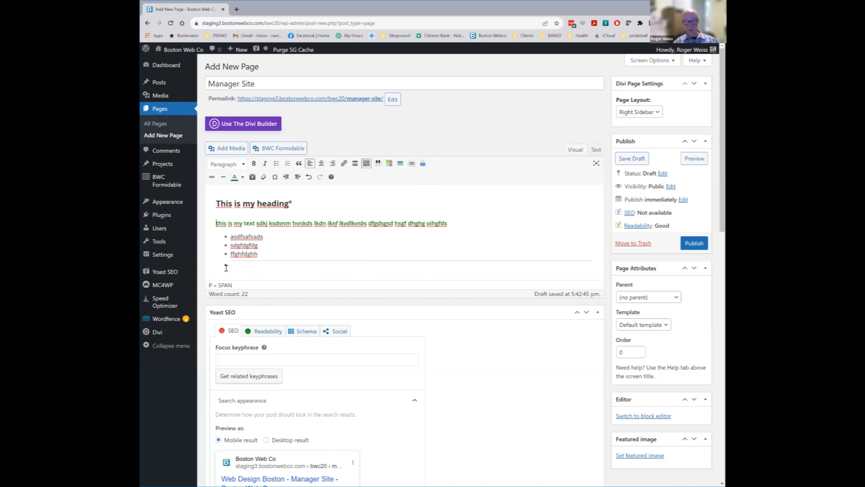
Insert the portrait photo from the Media Library with Right alignment
click(230, 149)
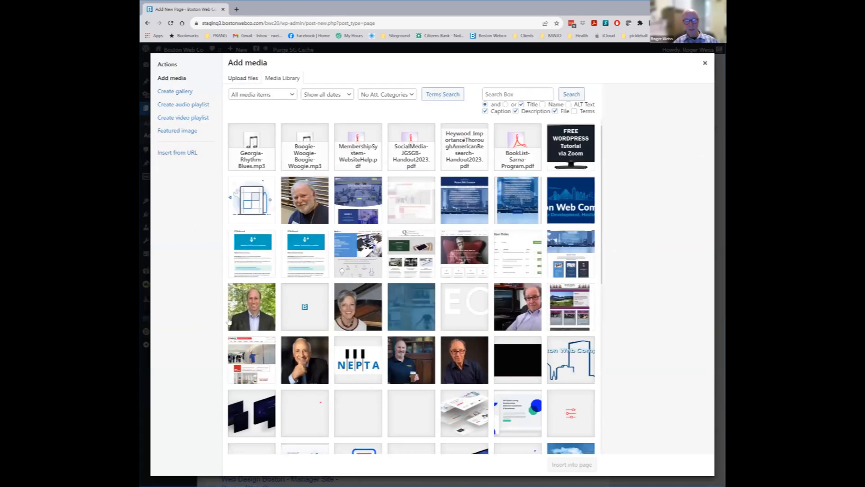
click(465, 363)
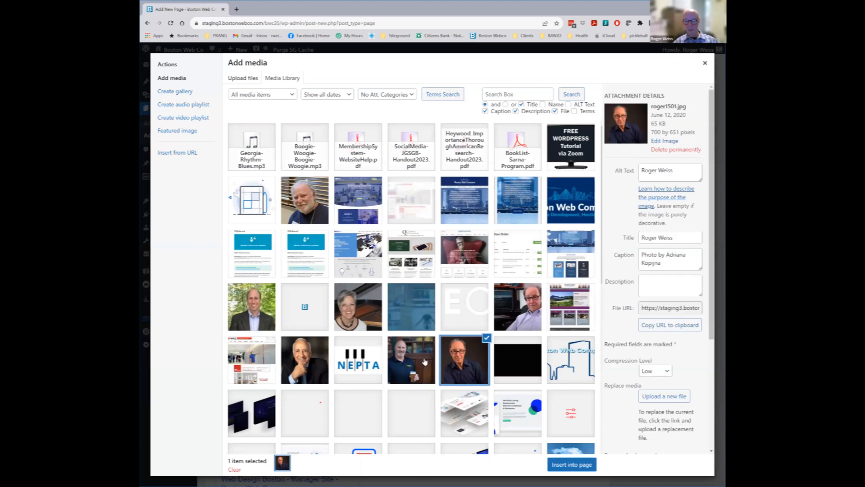
scroll(673, 293, down, 3)
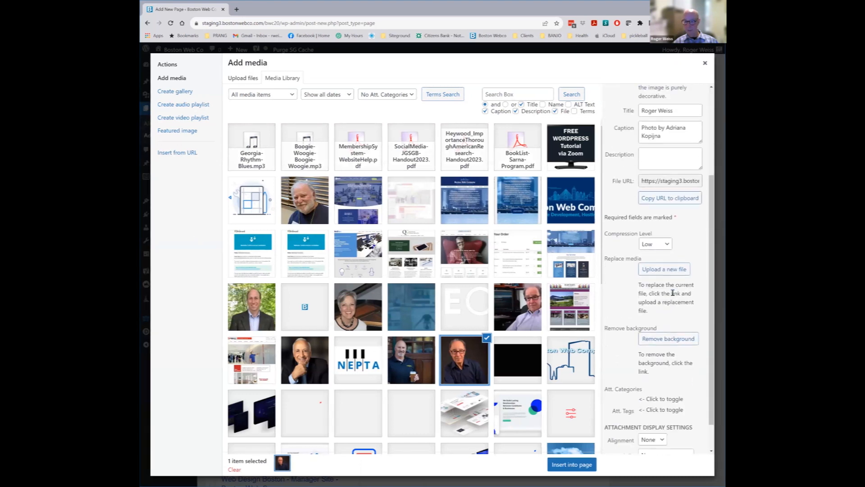
scroll(673, 293, down, 1)
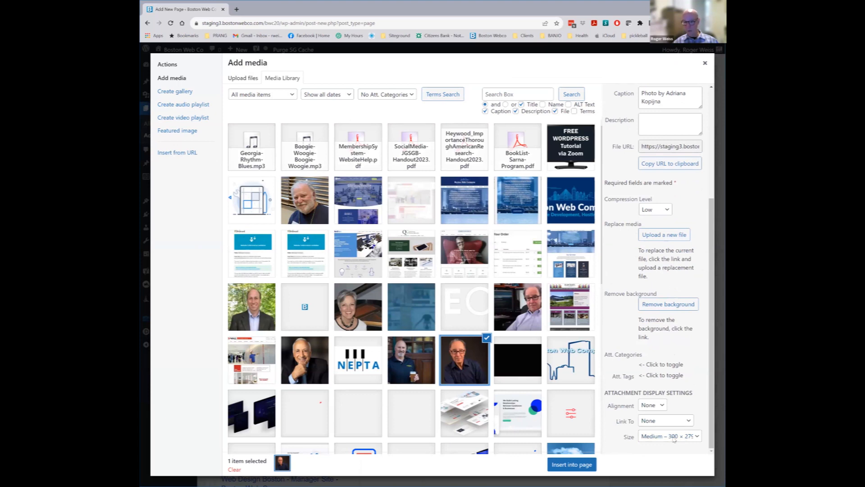
click(663, 405)
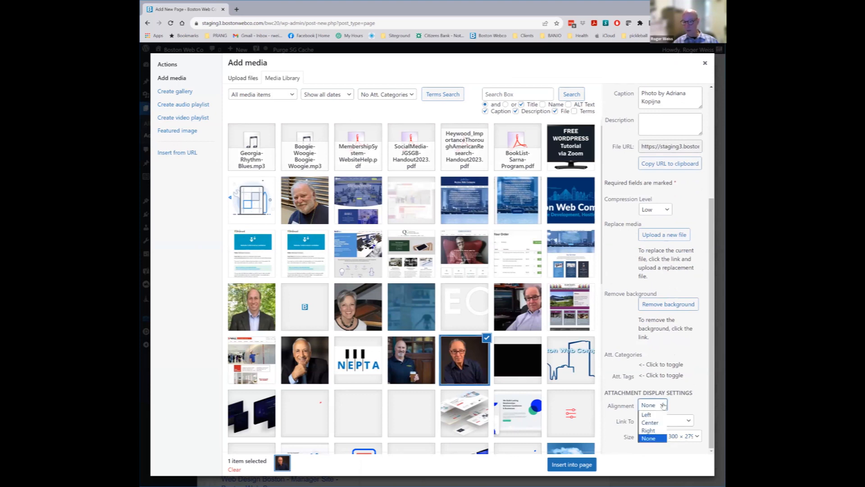
click(660, 433)
click(579, 466)
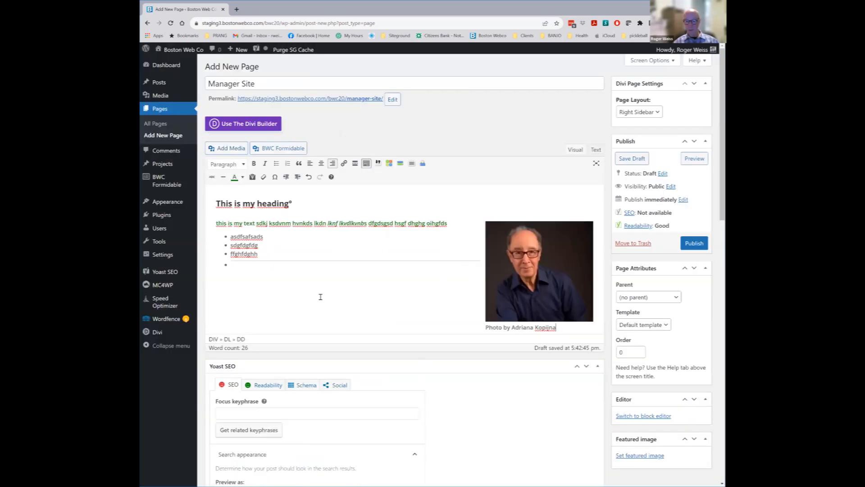
Add bullet items including 'sfdhsafghdsfsdfds', then delete the right-aligned photo and its caption
click(271, 223)
right_click(180, 274)
click(399, 291)
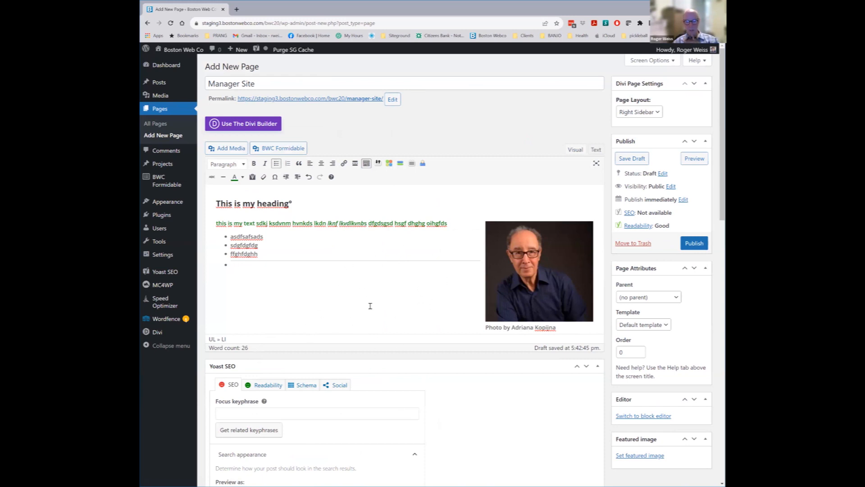
key(Return)
key(Return)
key(Return)
key(Return)
key(Return)
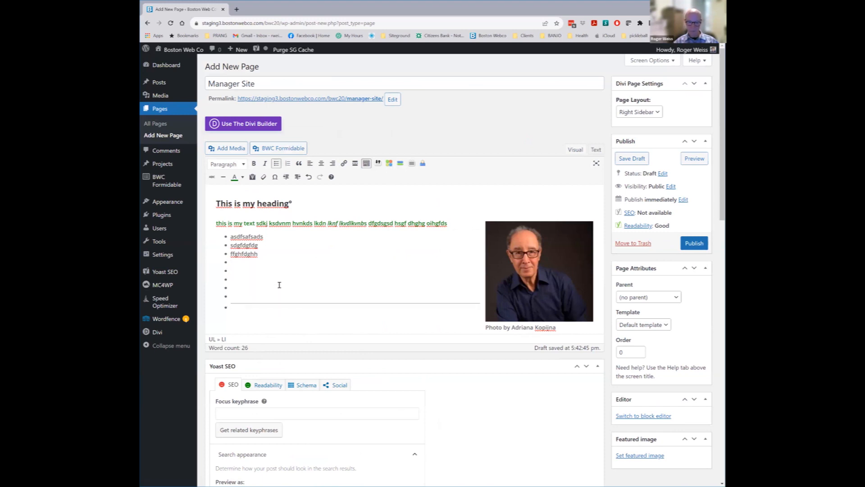
key(Return)
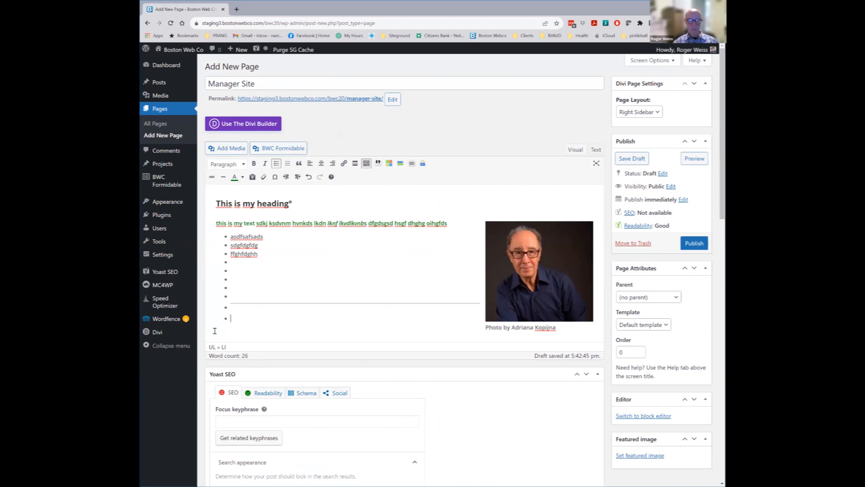
text(sfdhsafghdsfsdfds)
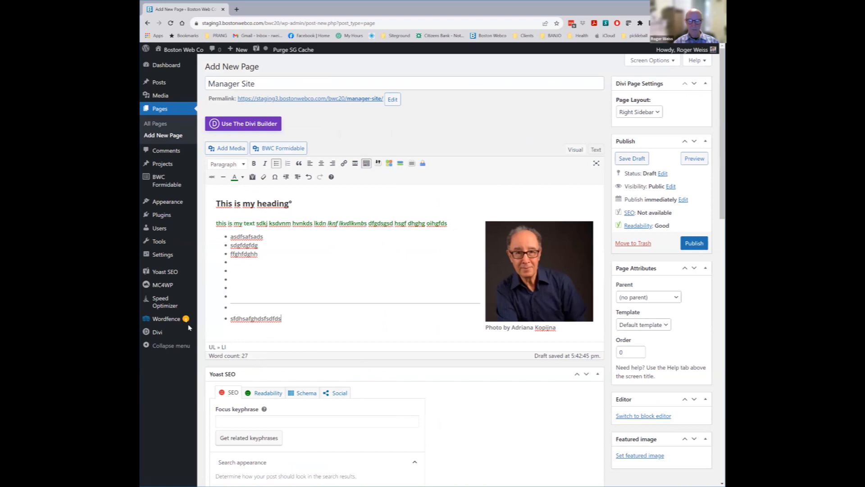
click(564, 251)
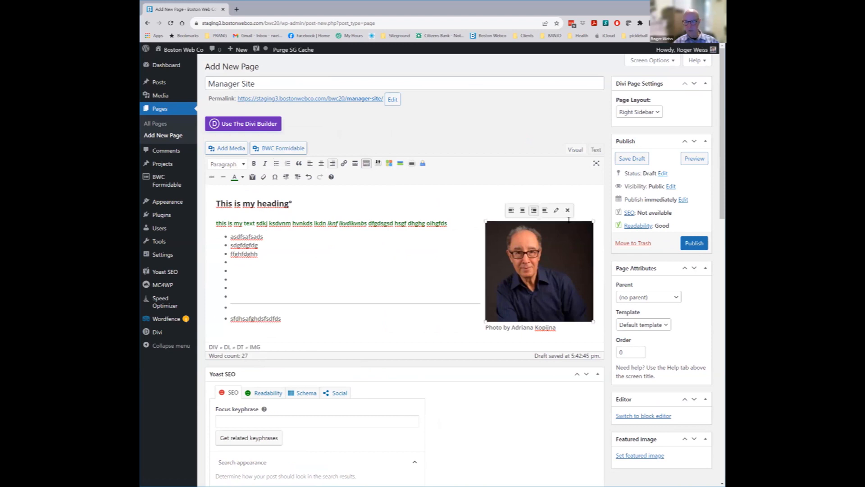
click(567, 210)
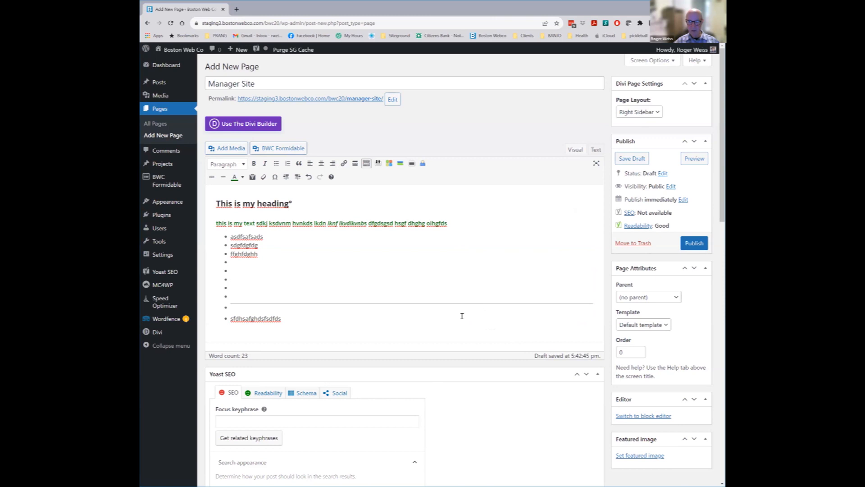
Enter 'About' followed by the owner's name as the Yoast focus keyphrase
scroll(487, 318, down, 3)
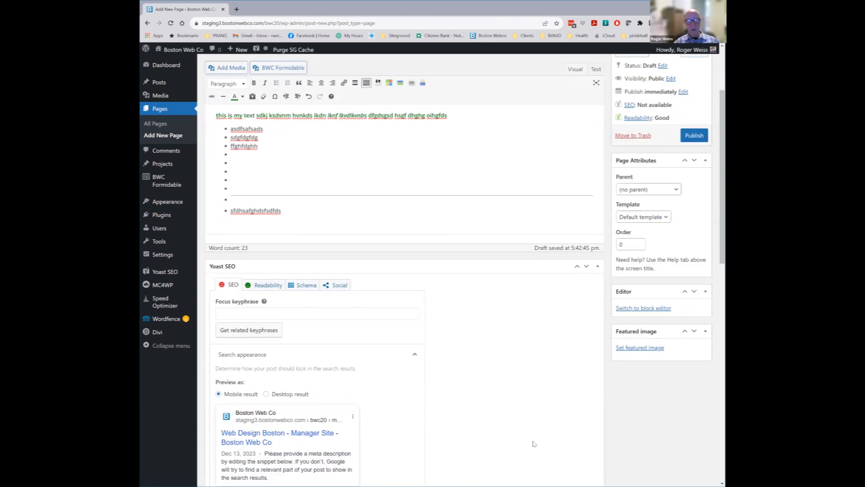
click(317, 318)
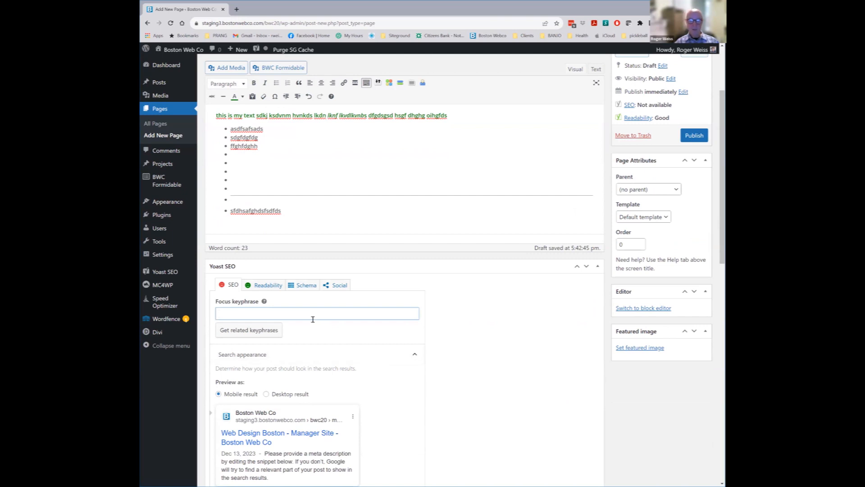
text(About Ro)
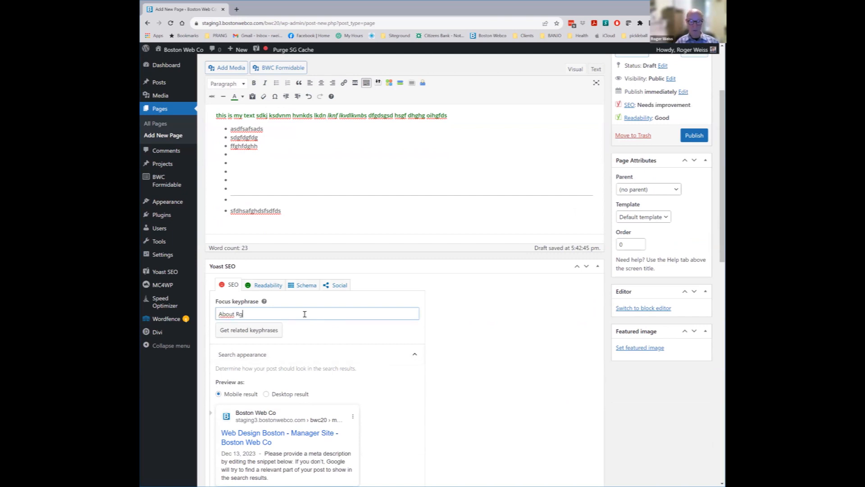
text(ger)
scroll(347, 331, down, 4)
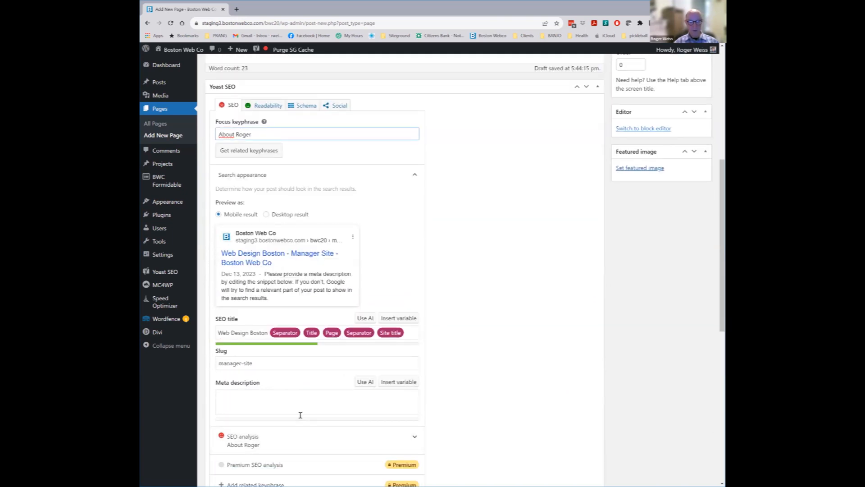
click(259, 395)
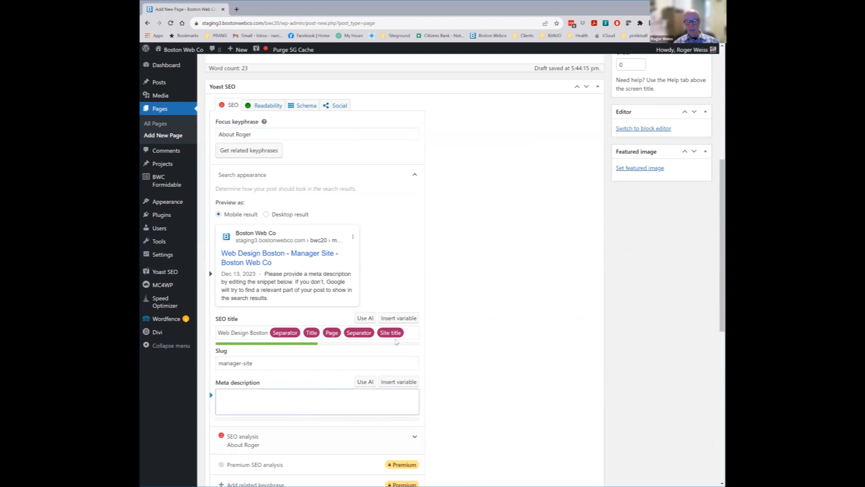
scroll(352, 291, up, 3)
scroll(396, 249, up, 3)
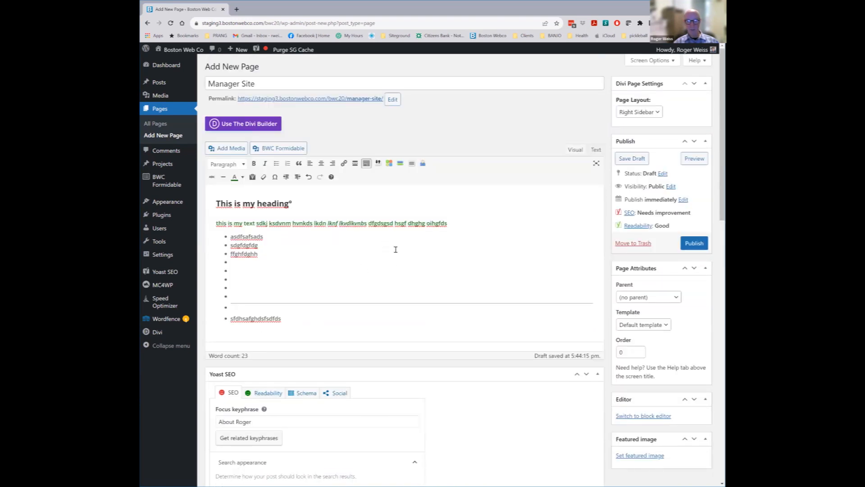
Paste the first body paragraph into the Yoast meta description and append 'dsgfsdgfs udsuifiu sdiufusdf'
drag(448, 224, 215, 224)
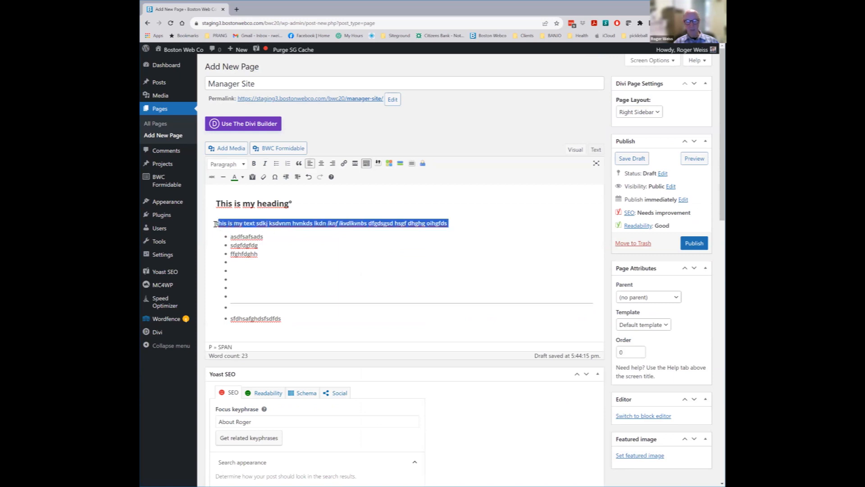
right_click(231, 224)
click(252, 246)
scroll(340, 254, down, 2)
scroll(339, 266, down, 4)
click(282, 361)
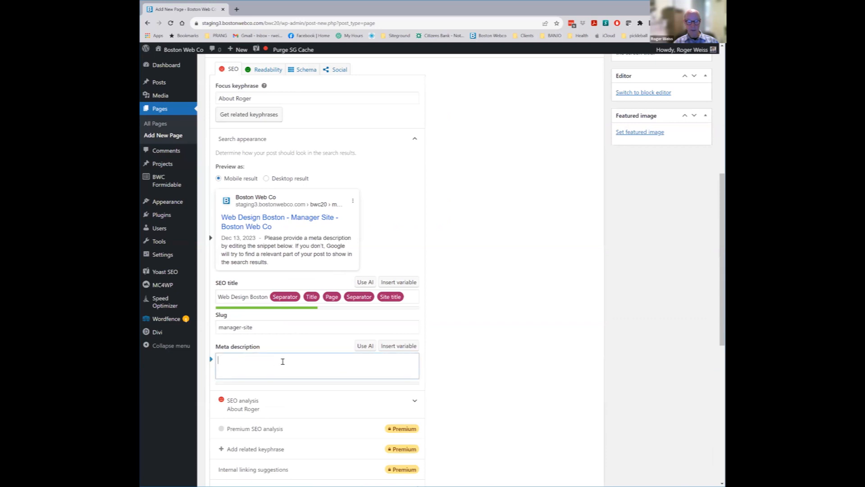
key(ctrl+v)
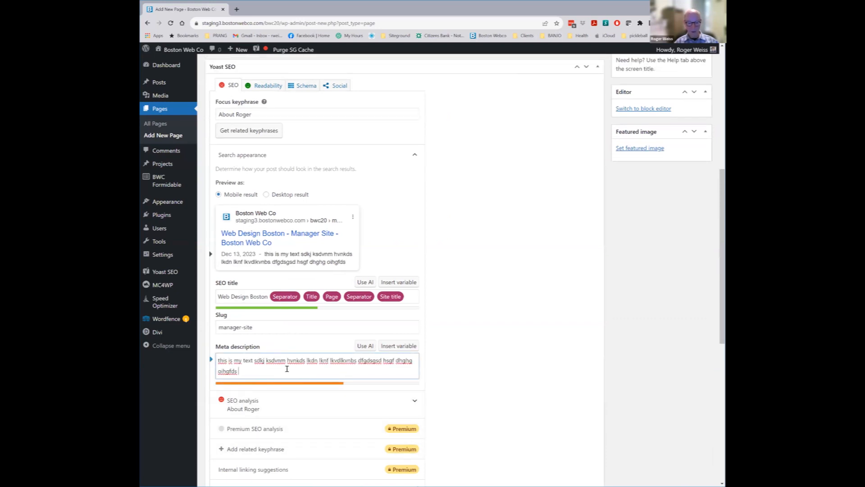
text(dsgfsdgfs udsuifiu sdiufusdf)
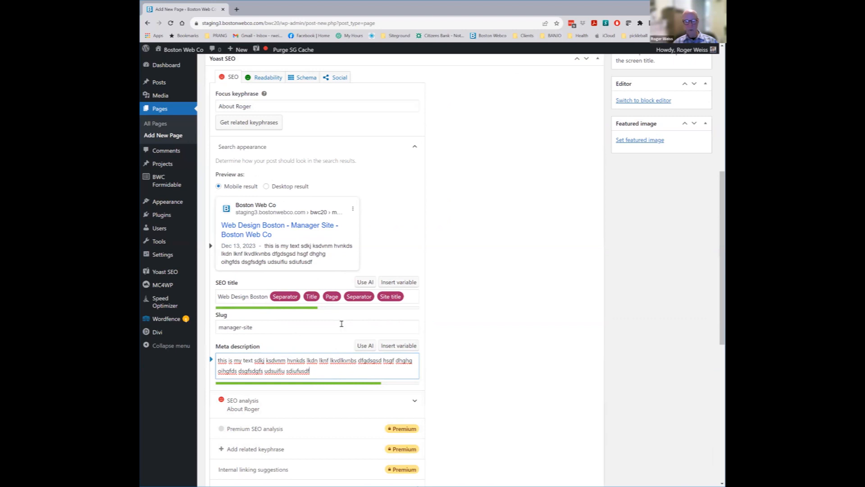
Delete the Site title and Page variables from the Yoast SEO title
right_click(377, 292)
click(447, 264)
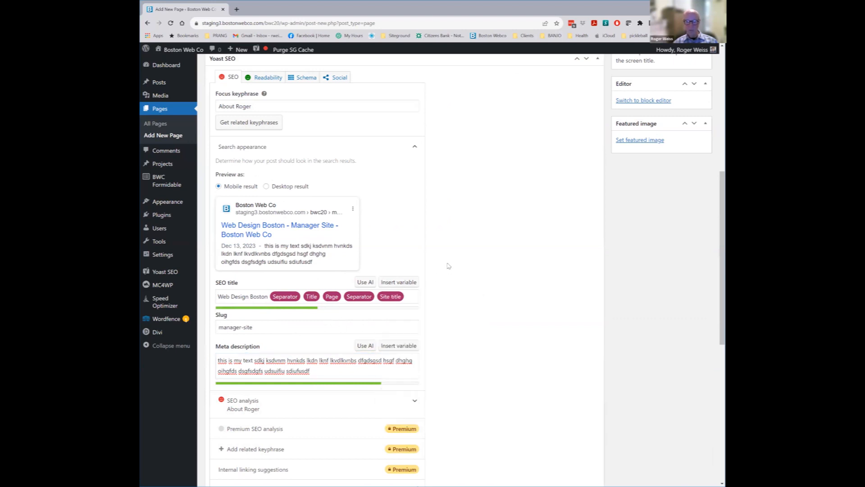
double_click(396, 297)
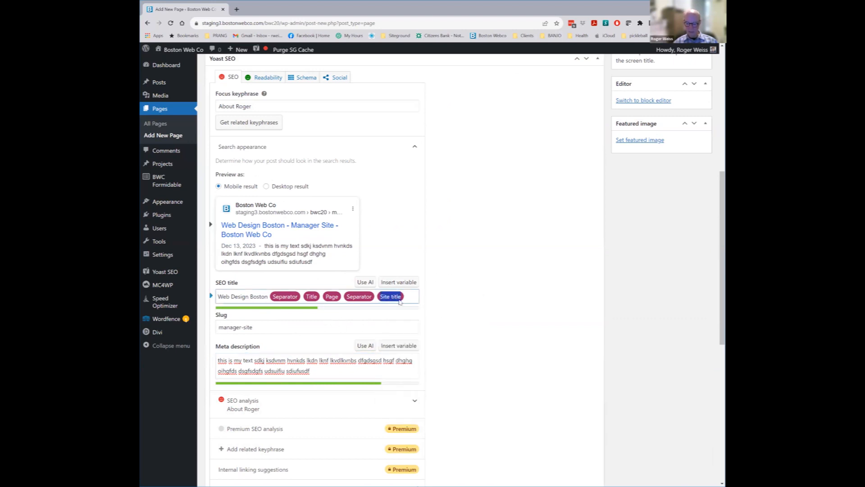
key(BackSpace)
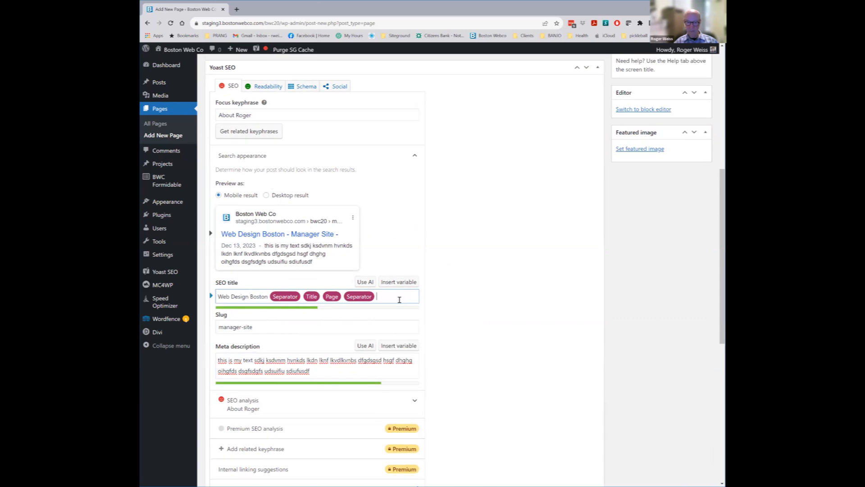
double_click(332, 297)
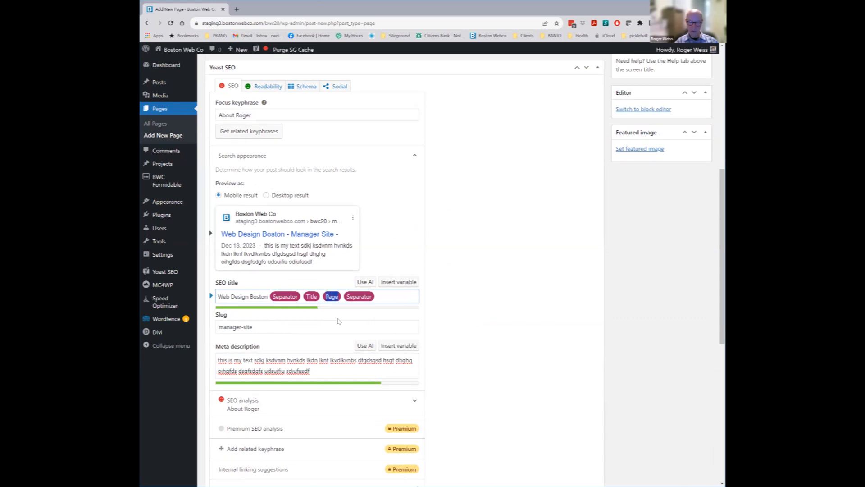
key(BackSpace)
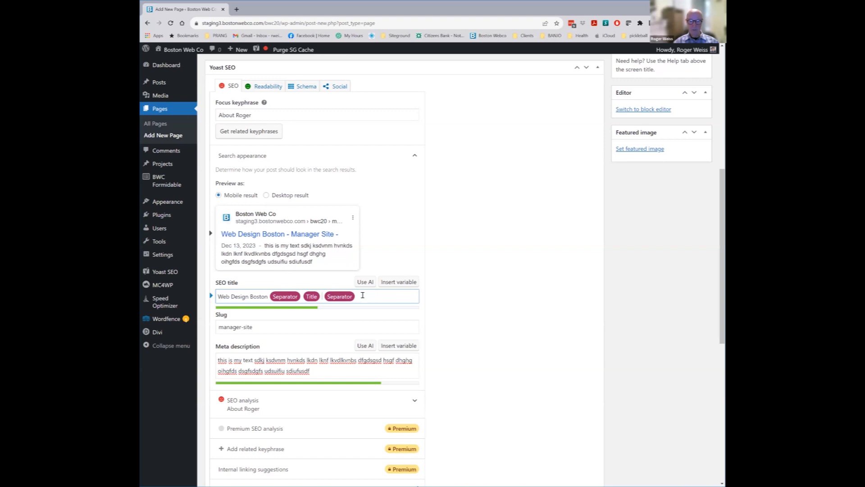
Type 'this is a tutorial about wordpress' into the SEO title
text(this is a)
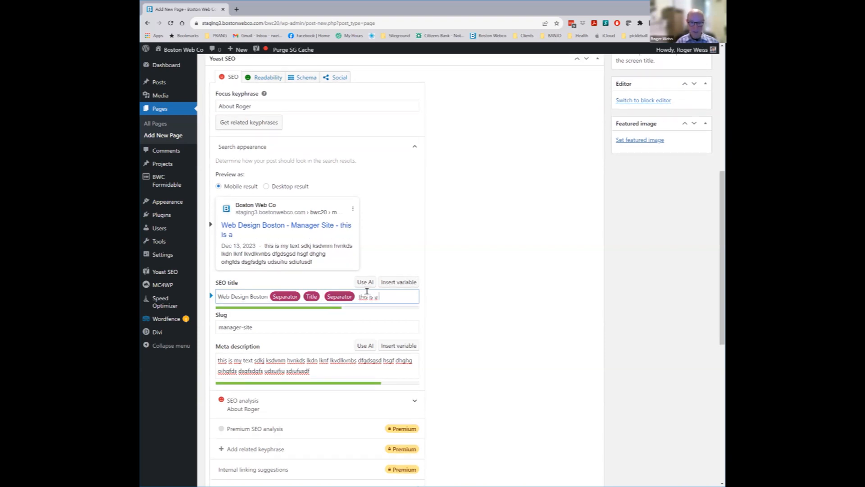
text( tutoril)
key(BackSpace)
text(al about)
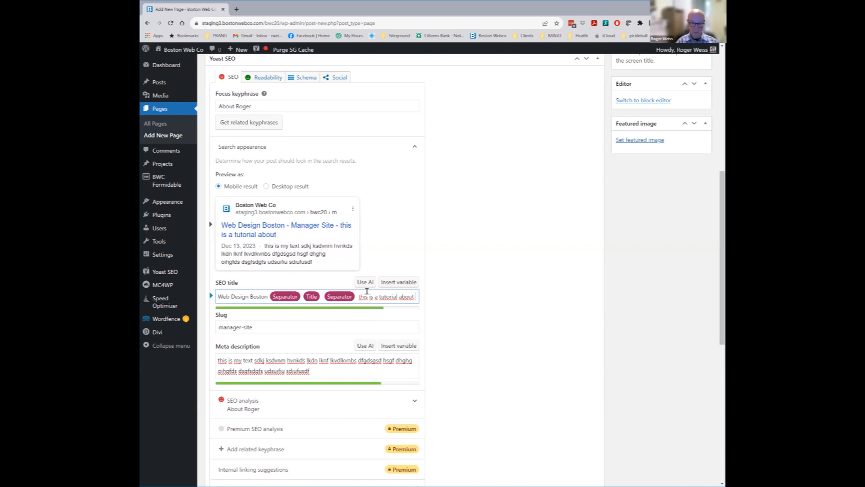
text( wrod)
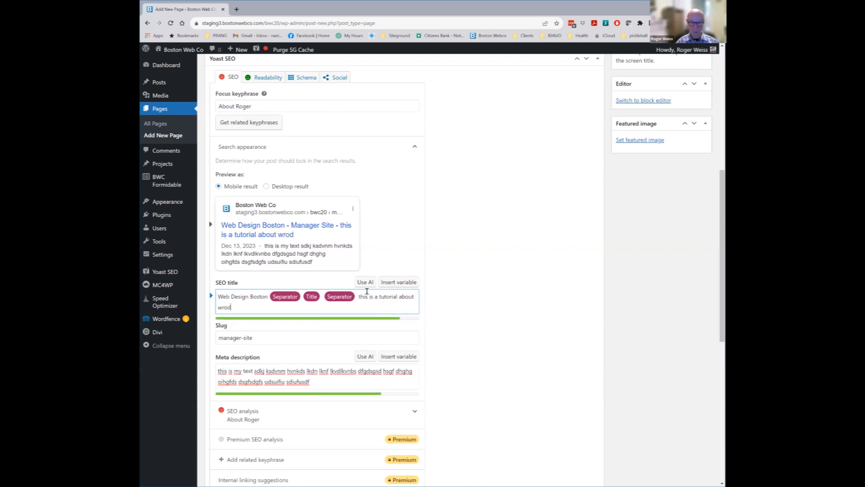
key(BackSpace)
key(BackSpace)
key(BackSpace)
text(ordpress)
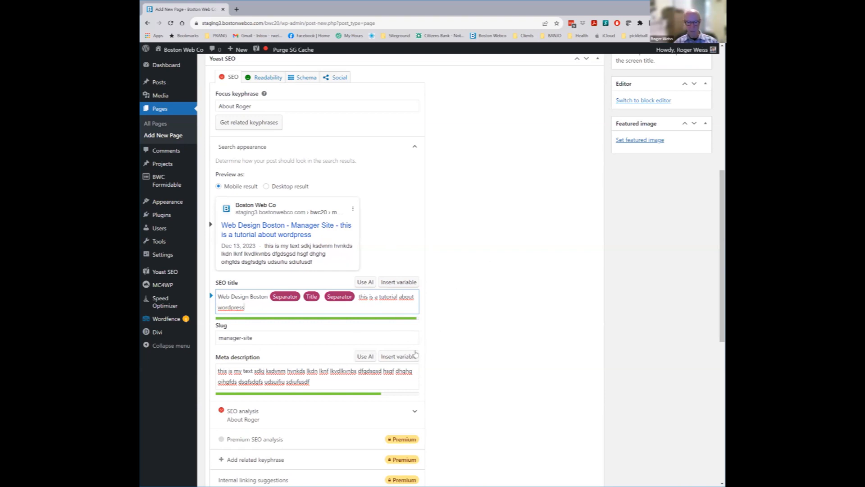
Check the Yoast readability analysis results, then return to the SEO keyphrase settings
scroll(451, 338, down, 5)
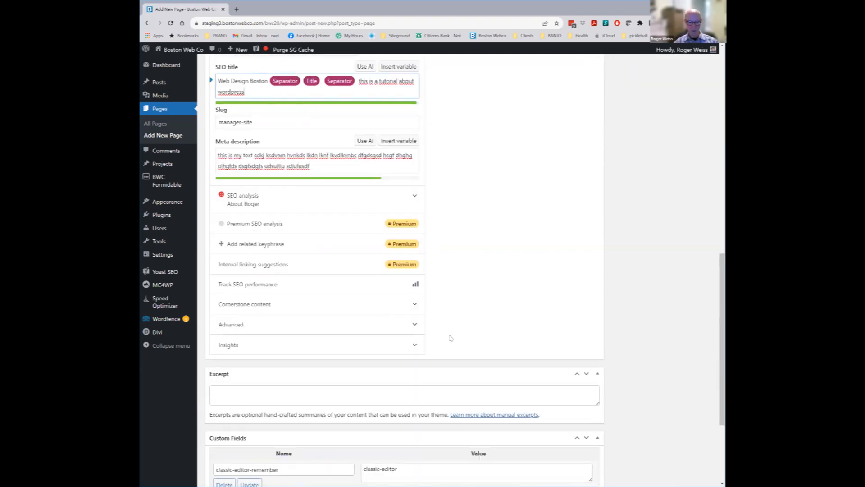
scroll(450, 338, down, 3)
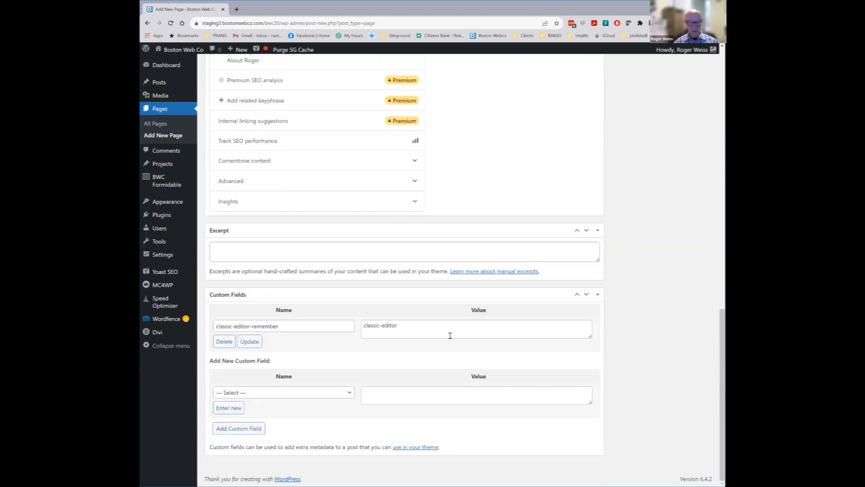
scroll(451, 335, up, 10)
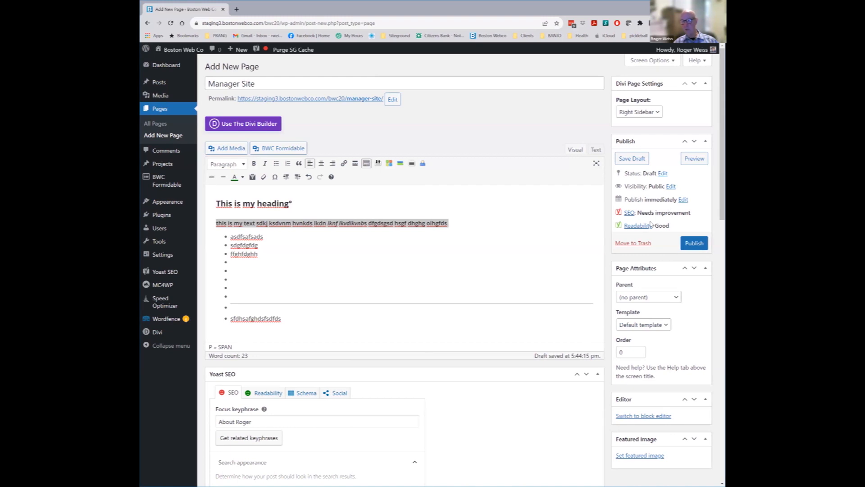
scroll(497, 295, down, 3)
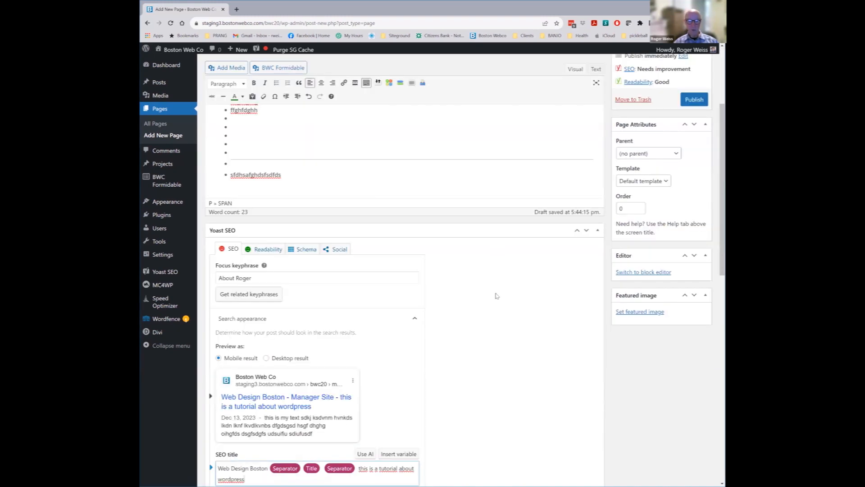
scroll(496, 296, down, 1)
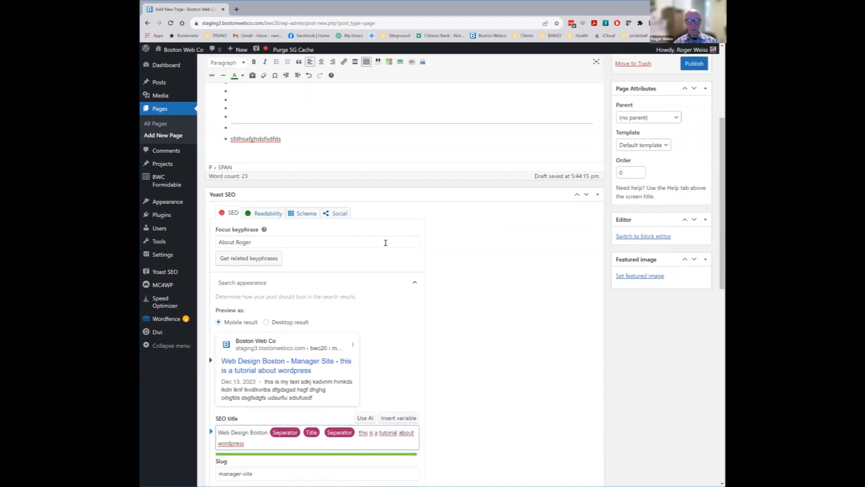
click(267, 214)
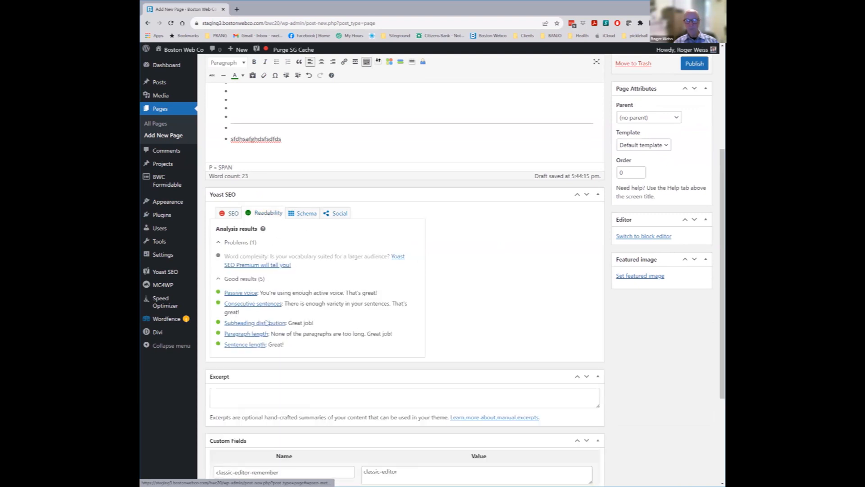
right_click(245, 278)
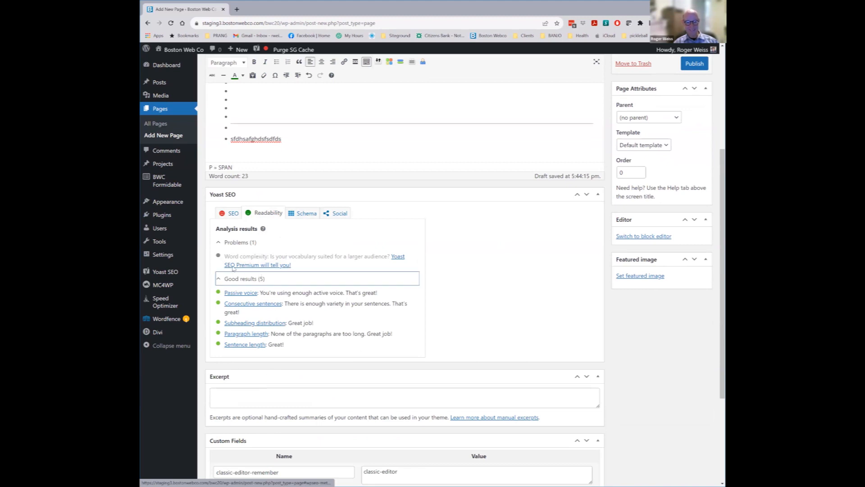
click(228, 215)
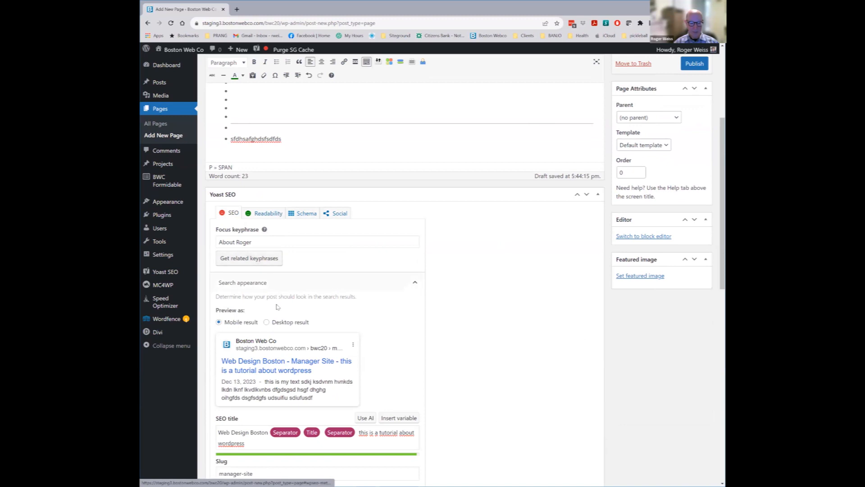
Expand the SEO analysis and review its 9 problems, 1 improvement and 4 good results
scroll(361, 316, down, 3)
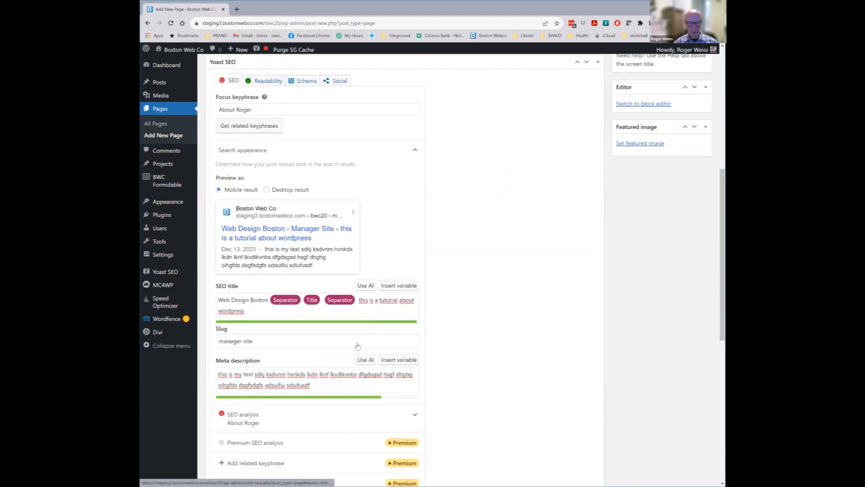
scroll(265, 329, down, 2)
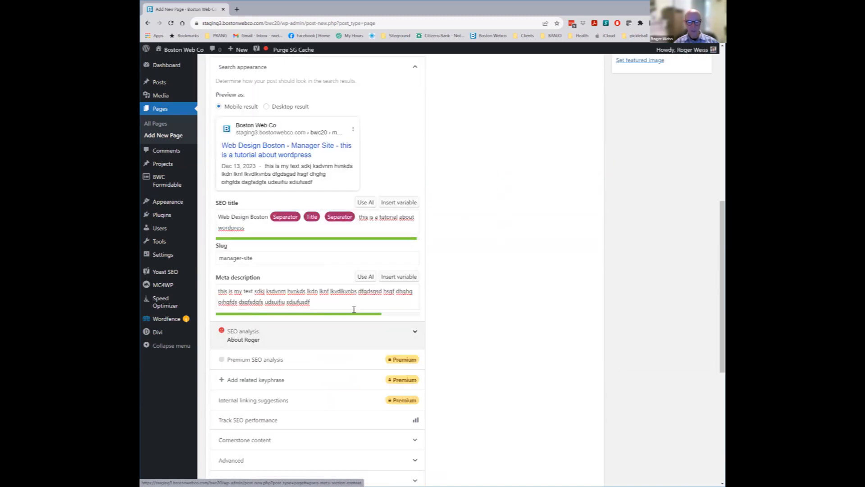
click(415, 333)
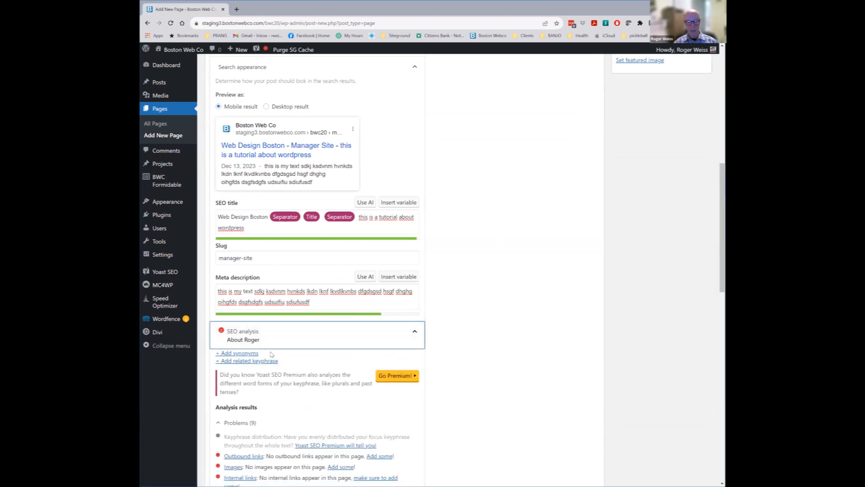
scroll(259, 356, down, 3)
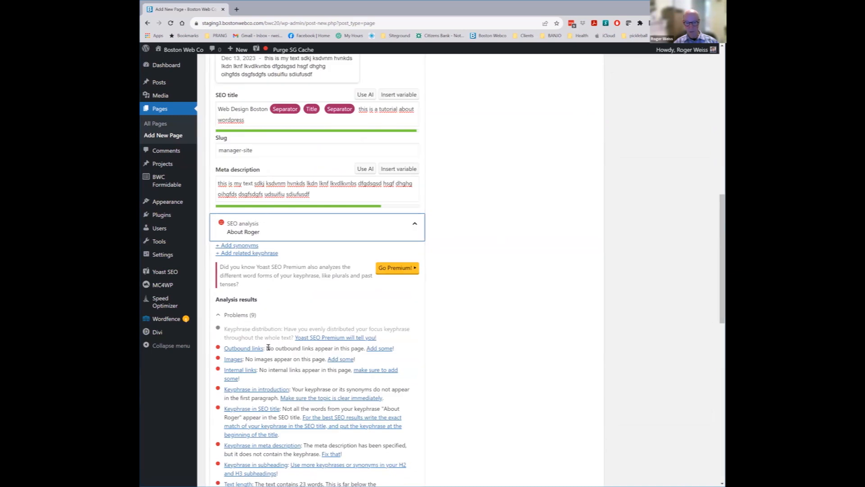
scroll(256, 338, down, 1)
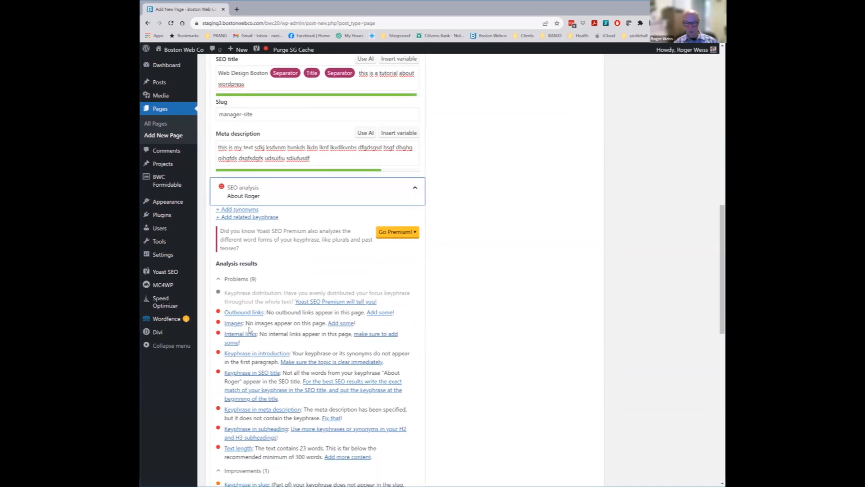
scroll(288, 344, down, 1)
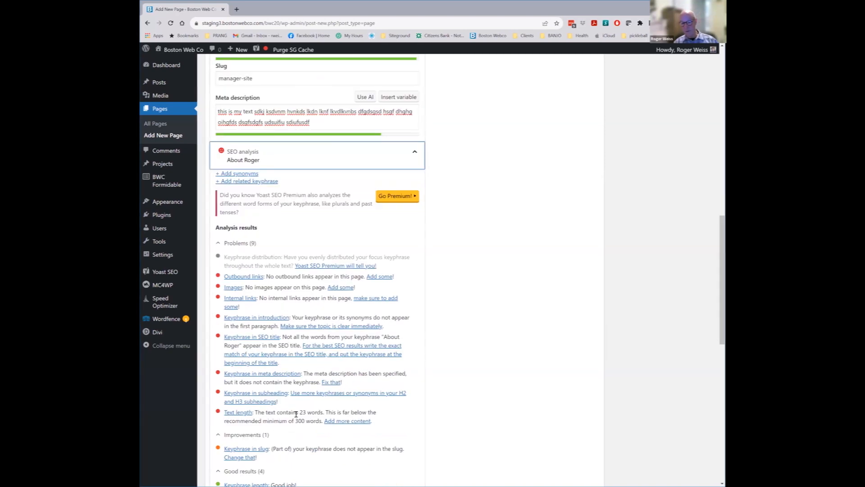
Scroll further down the page editor
scroll(319, 360, down, 2)
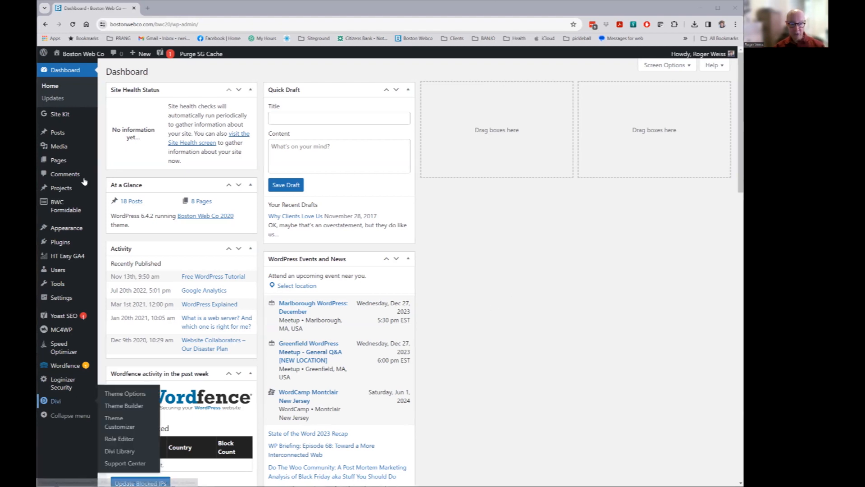
Create a new page titled 'Test page' and open it with the Divi Builder
mouse_move(57, 161)
click(133, 175)
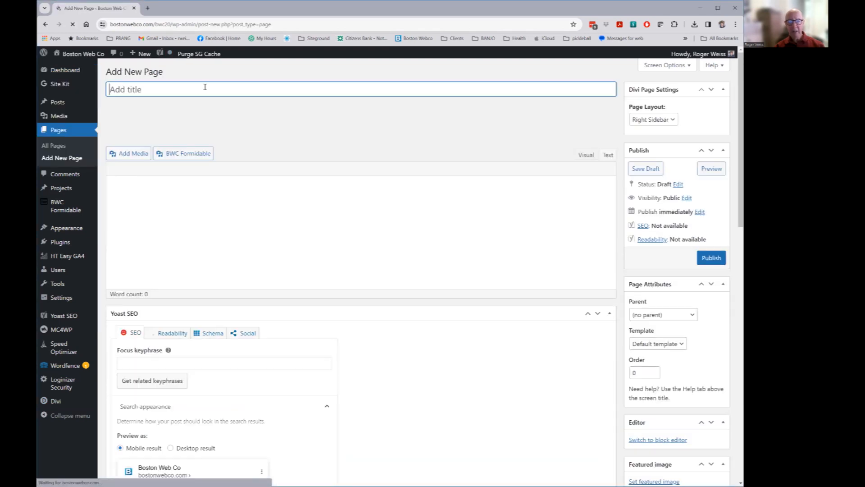
text(Test)
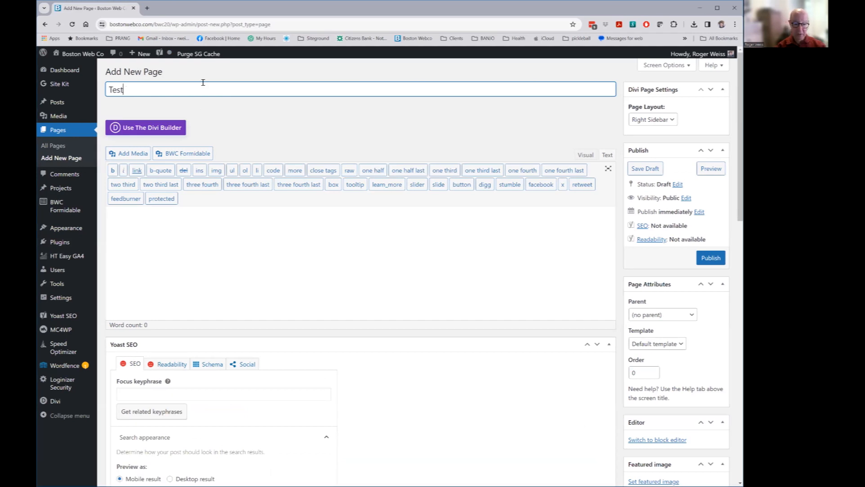
text( page)
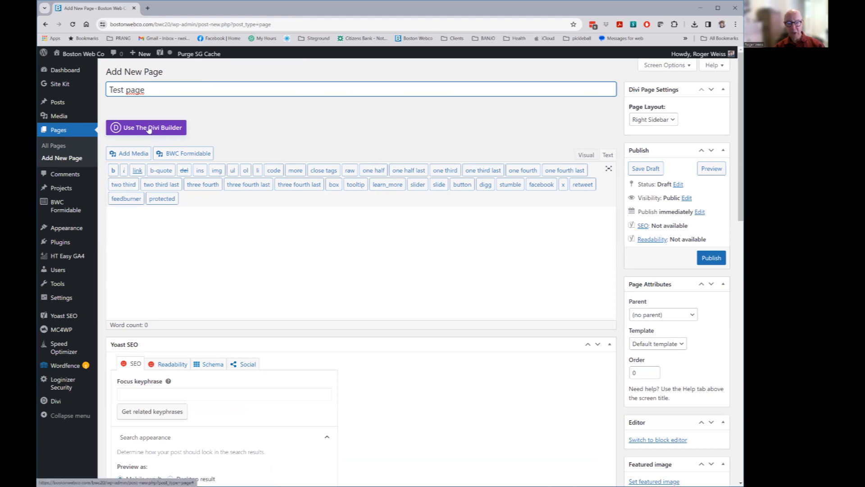
click(149, 128)
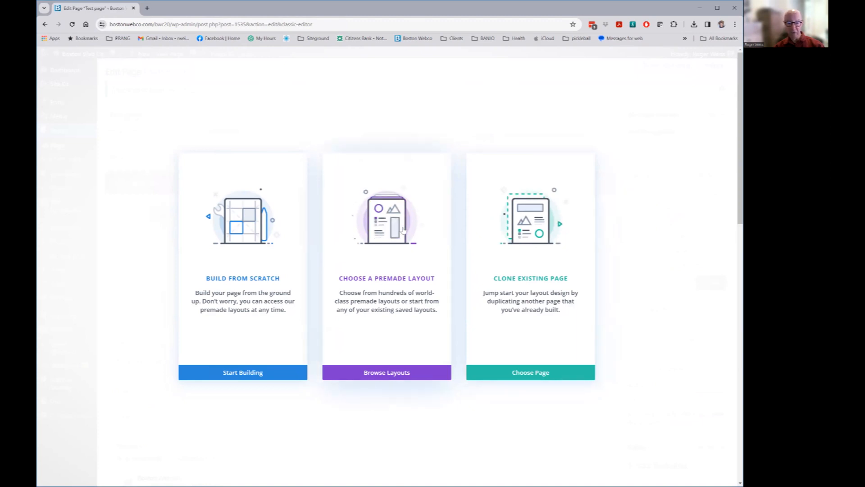
Choose Build From Scratch to give Test page one empty section
click(240, 237)
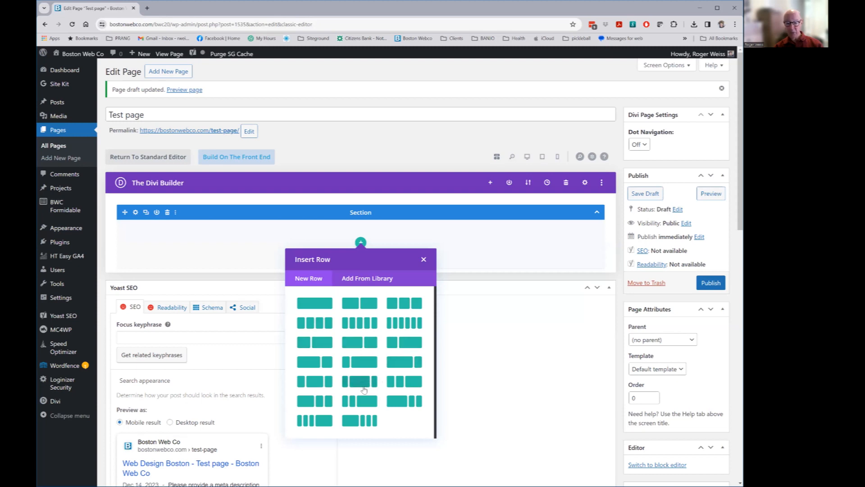
Add a three-column row to the empty section
click(404, 303)
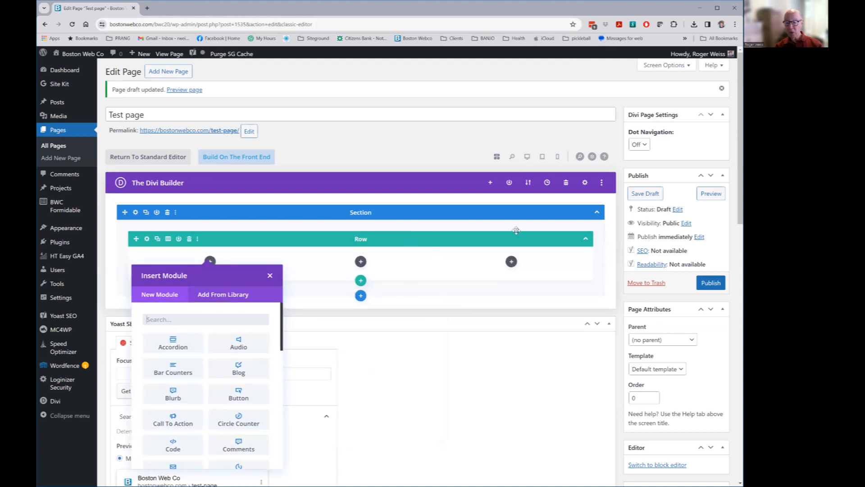
scroll(428, 234, down, 1)
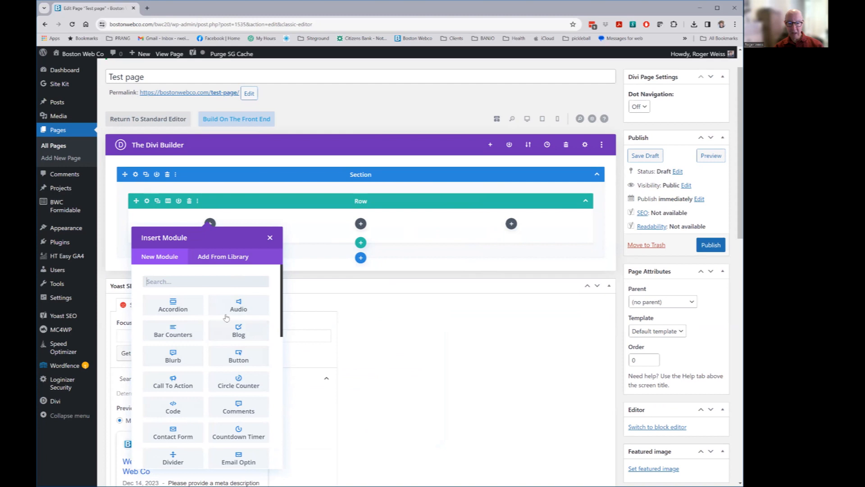
scroll(283, 321, down, 1)
drag(283, 321, 276, 274)
Search modules for 'text' and add a Text module to the first column
click(172, 278)
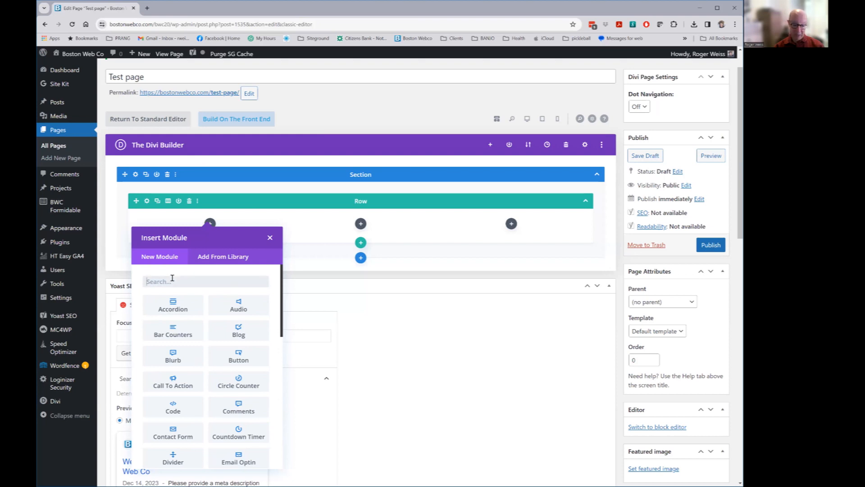
text(text)
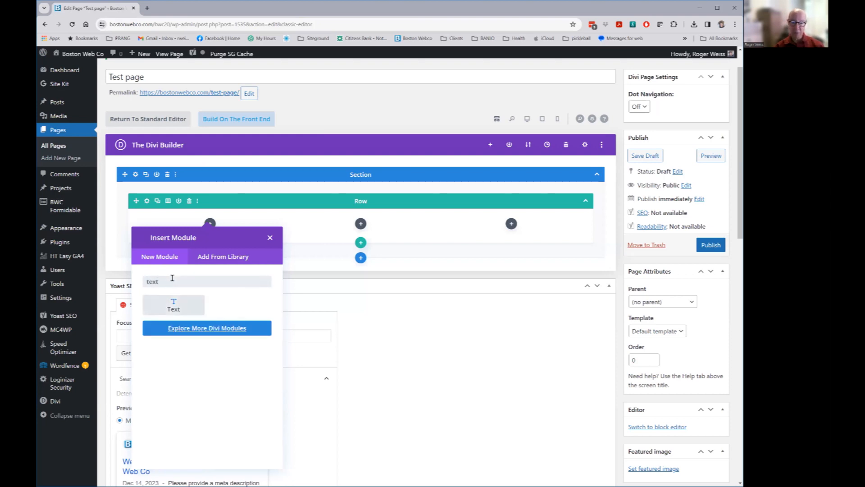
click(174, 305)
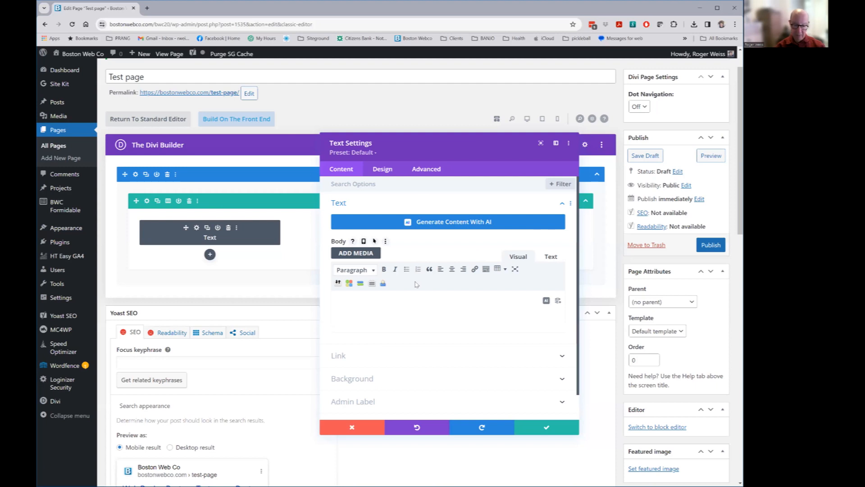
Write 'thus is content heading' in the Text module and format it as Heading 3
text(hus)
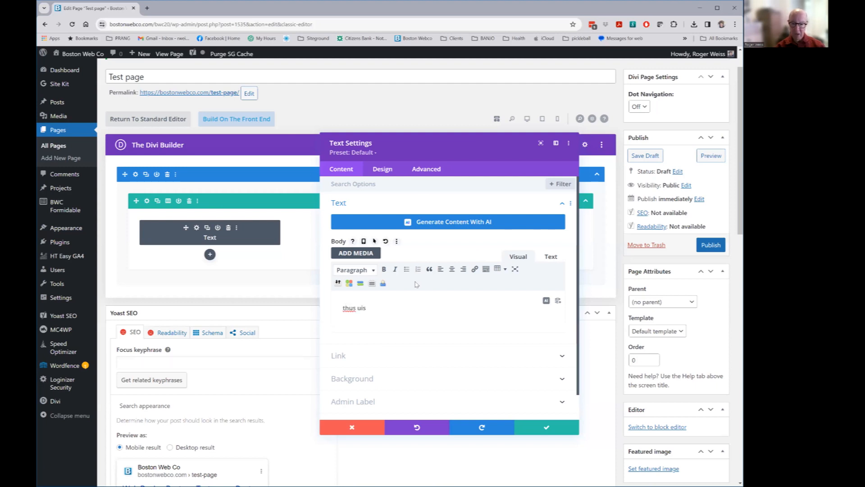
text( is content here)
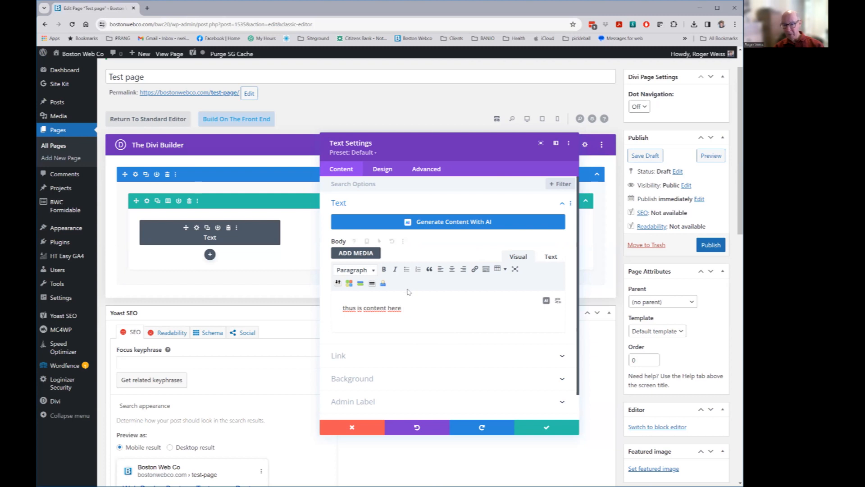
drag(408, 310, 339, 309)
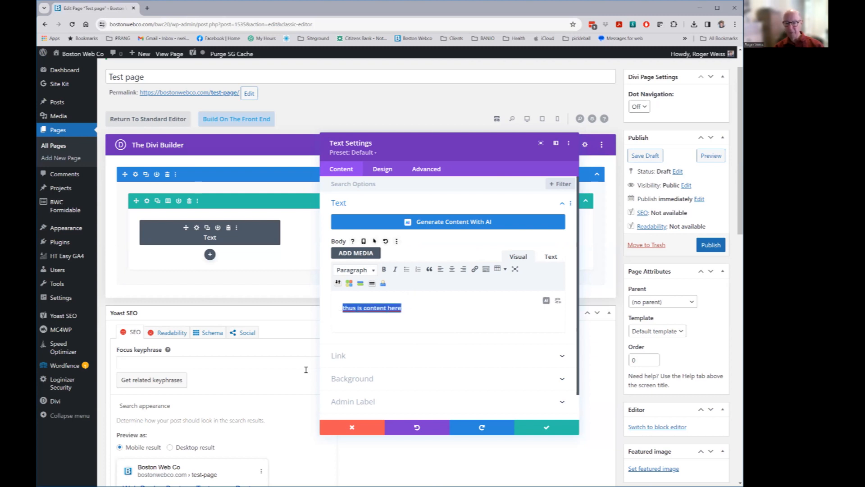
click(355, 269)
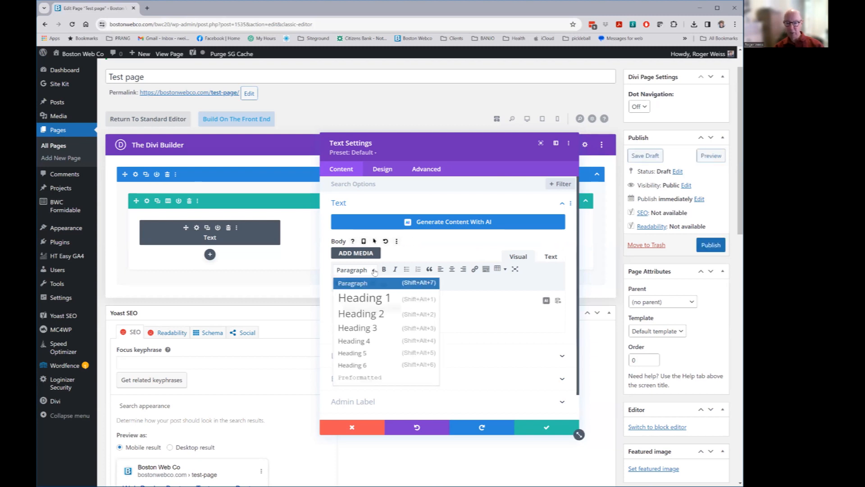
click(363, 328)
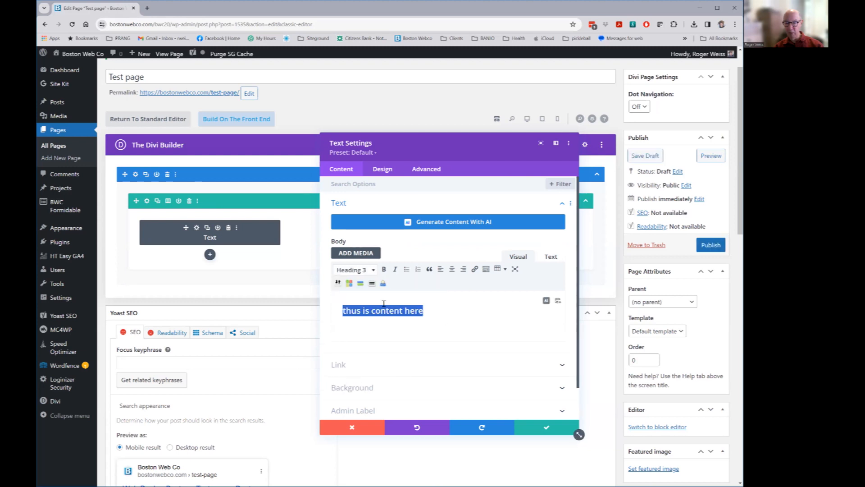
click(452, 316)
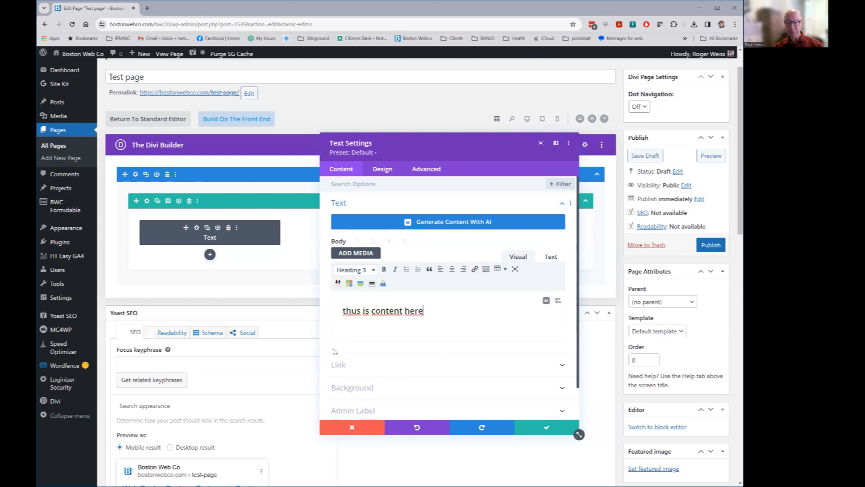
double_click(415, 311)
text(heading)
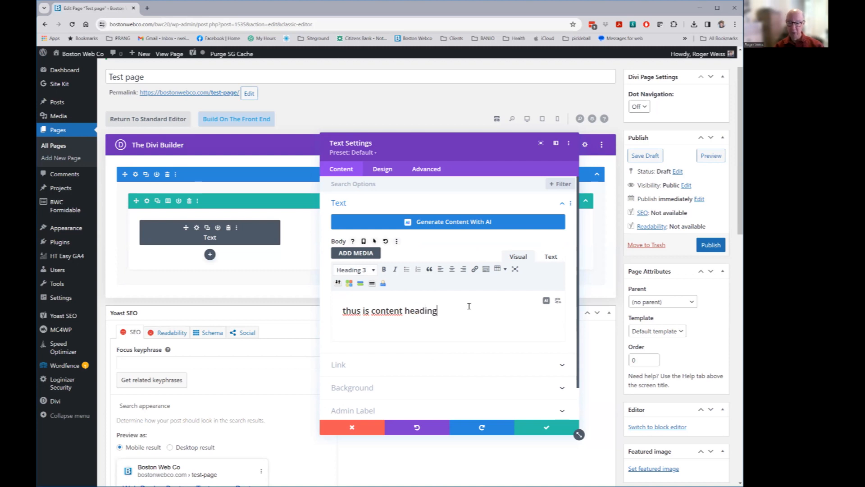
Set the module's admin label to 'heading' and save its settings
click(372, 411)
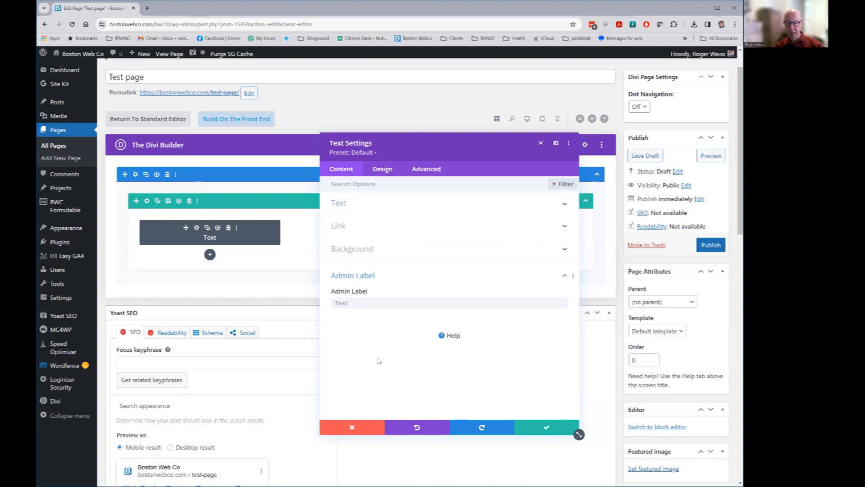
click(363, 303)
text(heading)
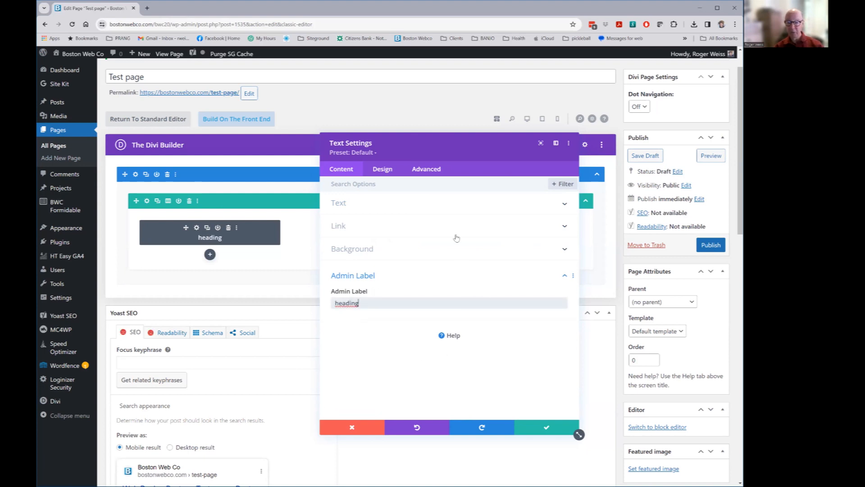
click(542, 427)
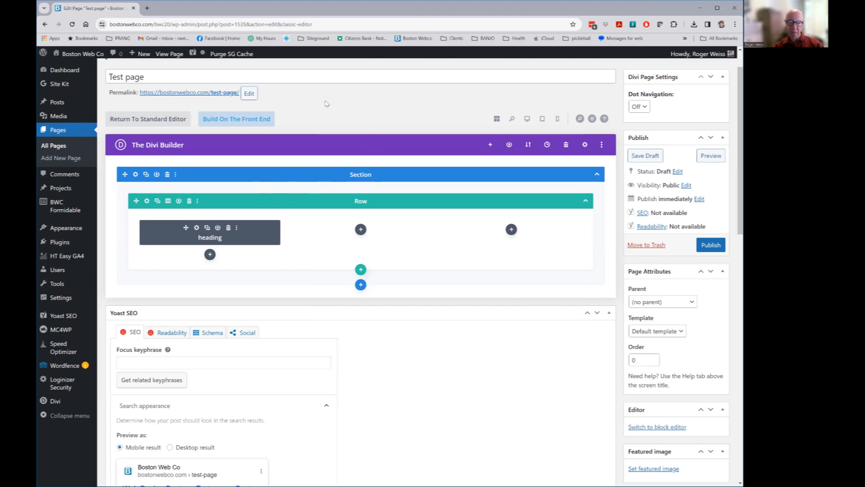
Switch to front-end editing so the heading row shows with the site header and footer
right_click(344, 124)
click(315, 100)
click(236, 119)
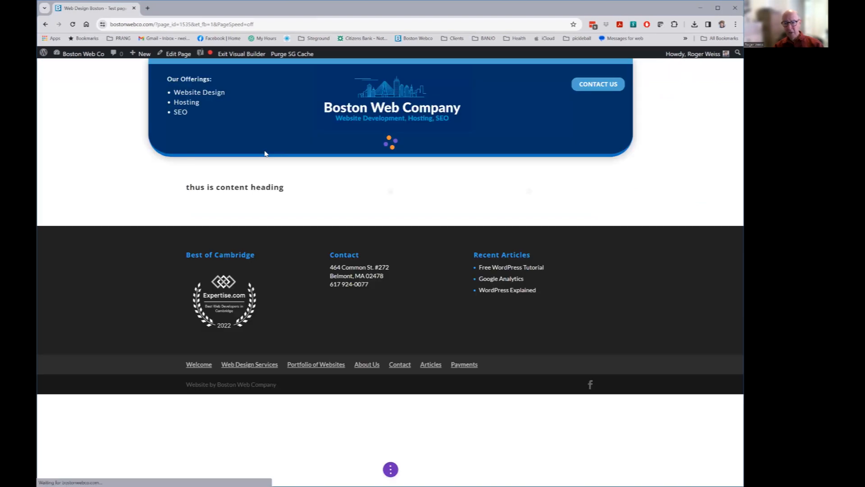
mouse_move(255, 179)
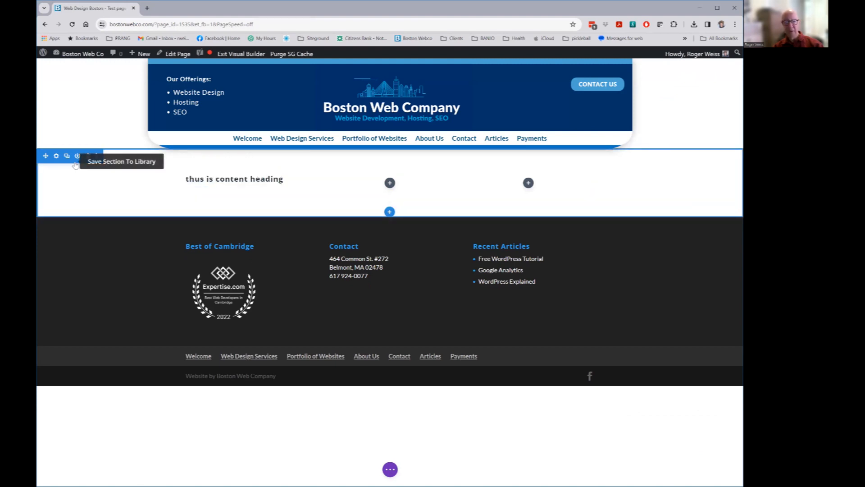
mouse_move(217, 181)
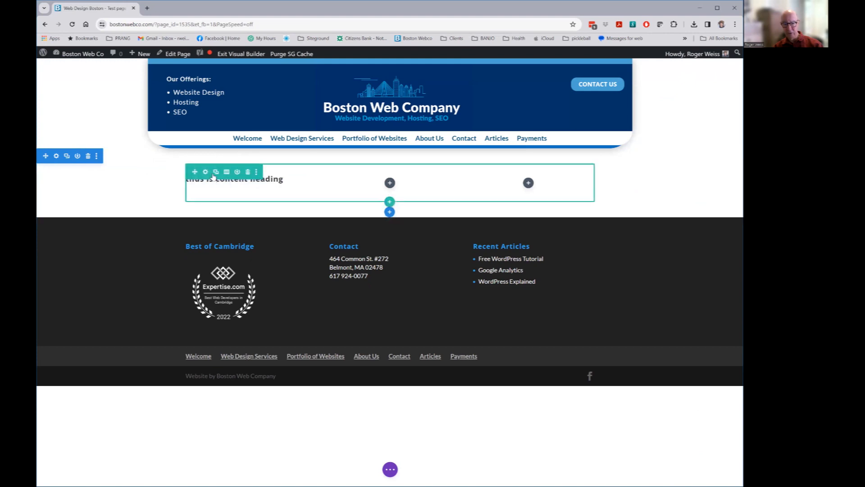
Add an Image module to the middle column showing rogerweb.jpg from the Media Library
click(390, 184)
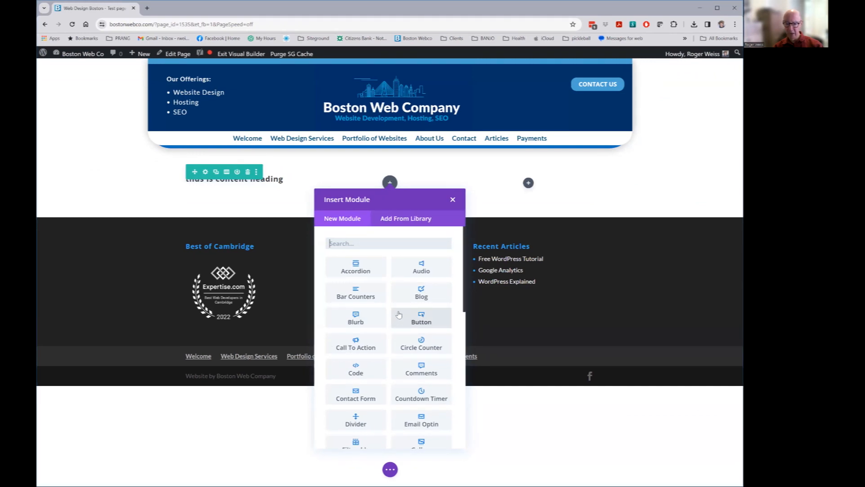
scroll(398, 314, down, 3)
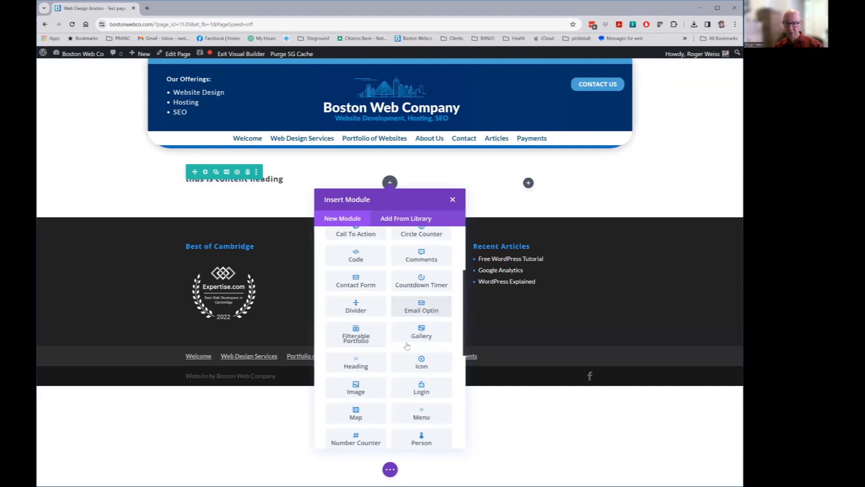
click(336, 400)
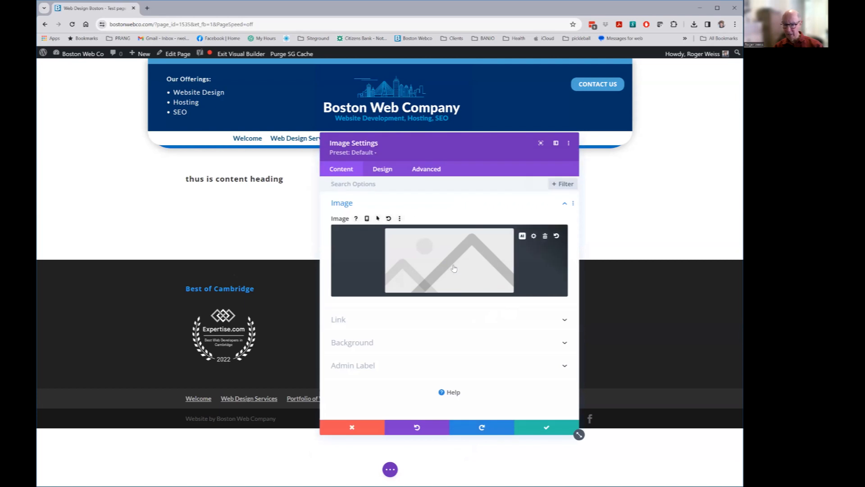
click(453, 268)
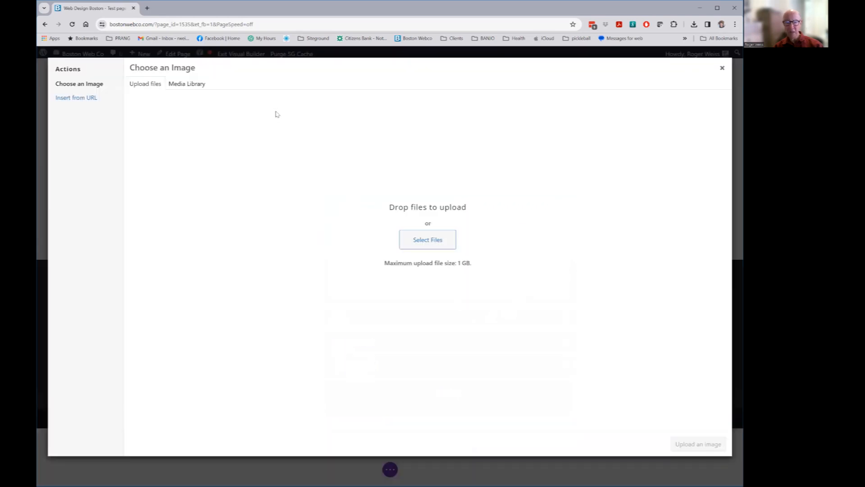
click(189, 84)
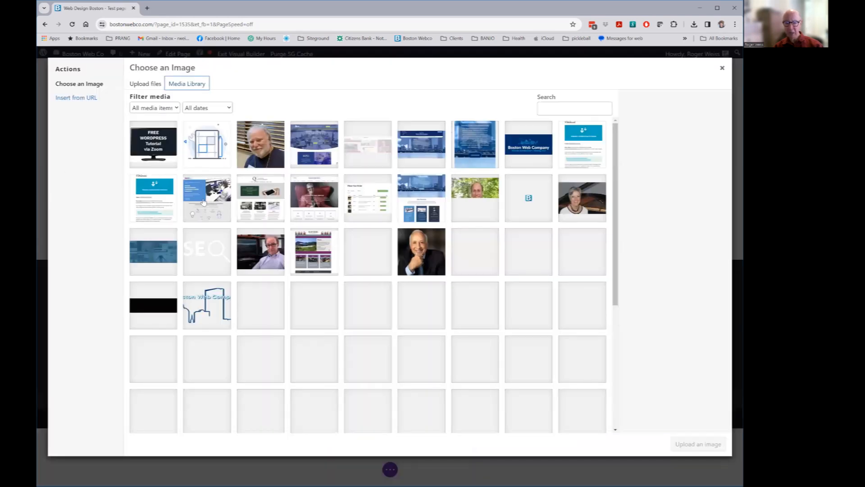
click(261, 259)
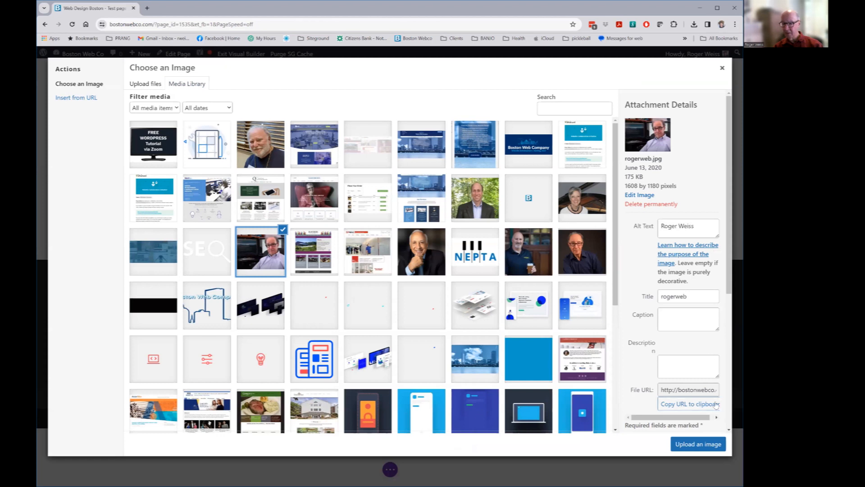
scroll(716, 405, down, 5)
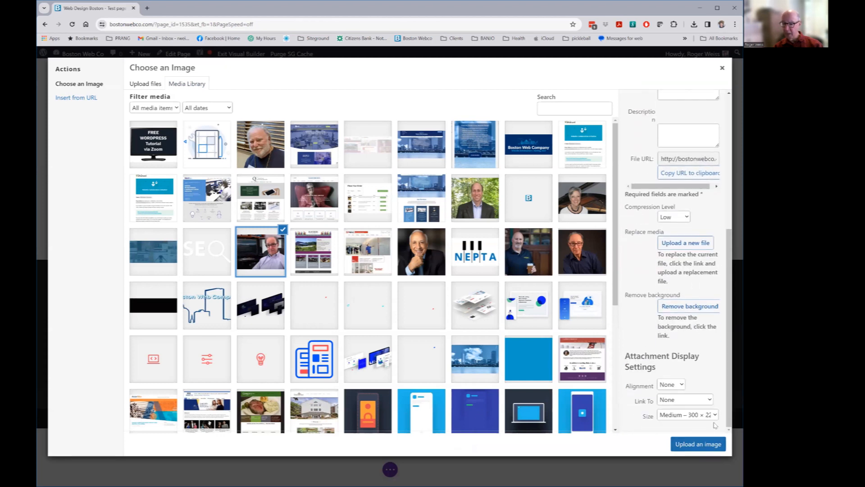
click(671, 384)
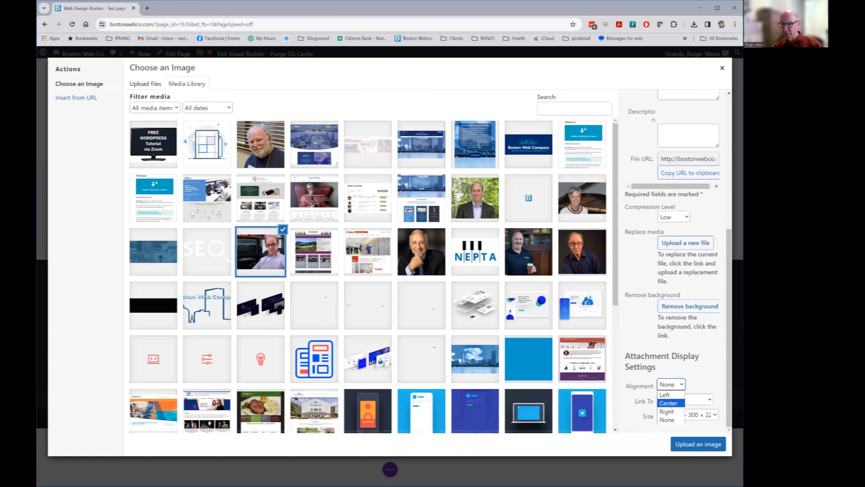
click(669, 403)
click(698, 444)
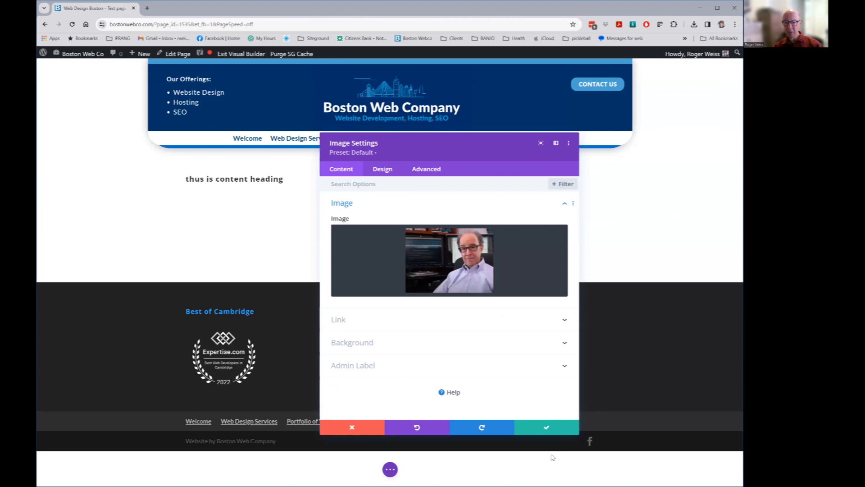
Give the image module the admin label 'roger pic' and save it
click(372, 366)
click(360, 304)
text(roger pic)
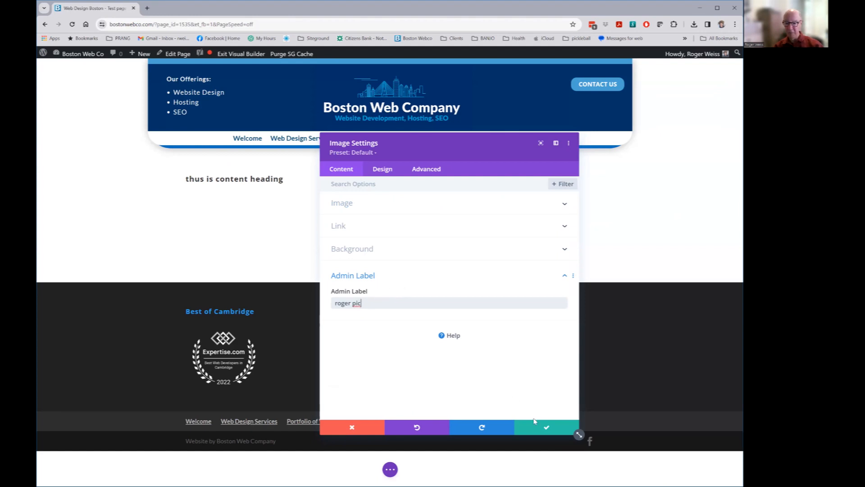
click(544, 428)
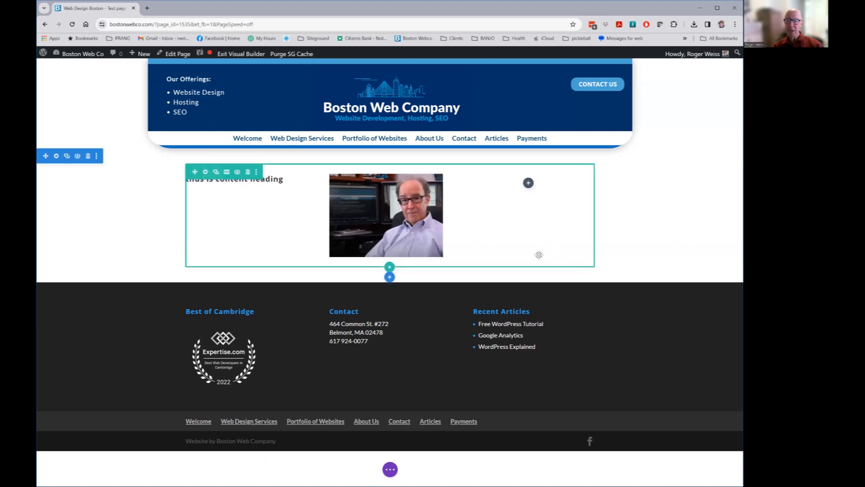
Add a Text module to the right column and delete its placeholder text
mouse_move(405, 245)
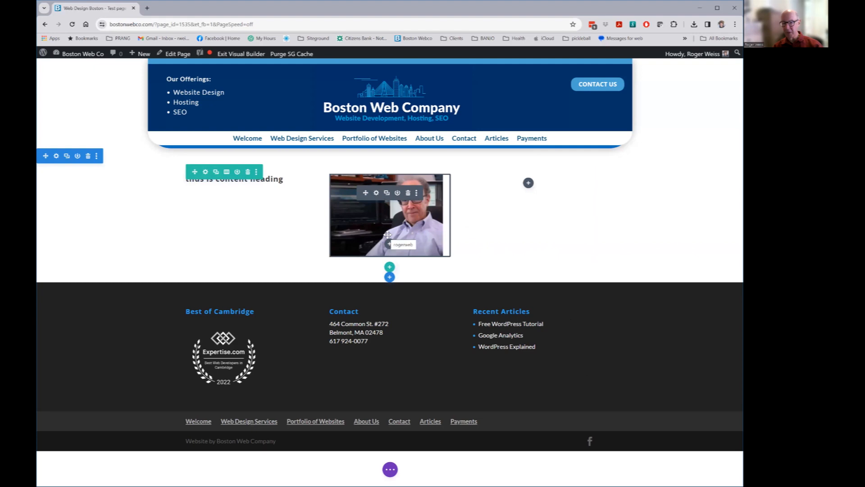
click(529, 183)
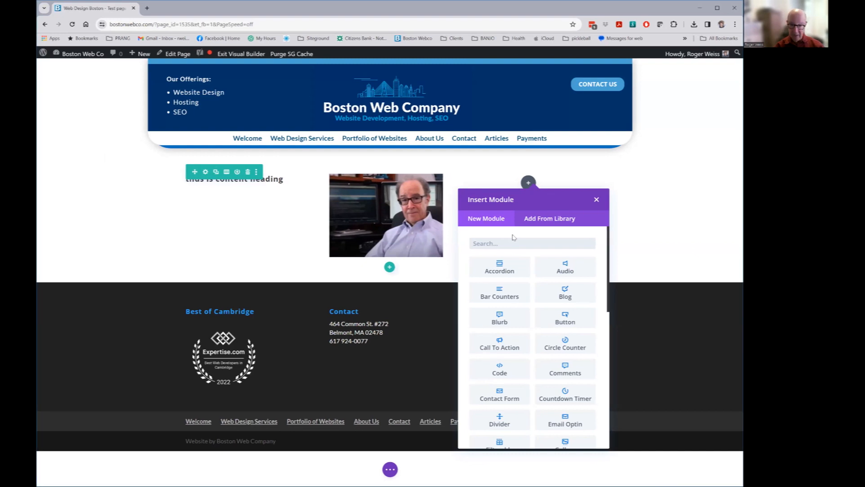
text(text)
click(499, 268)
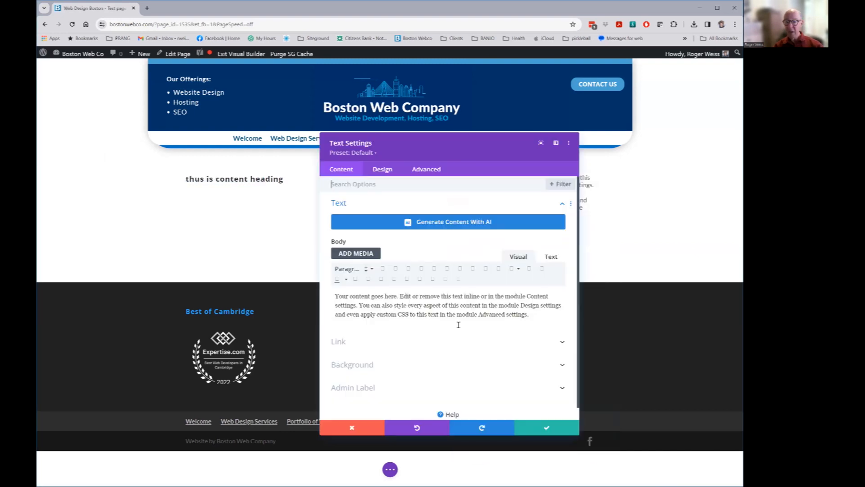
drag(510, 314, 336, 296)
key(BackSpace)
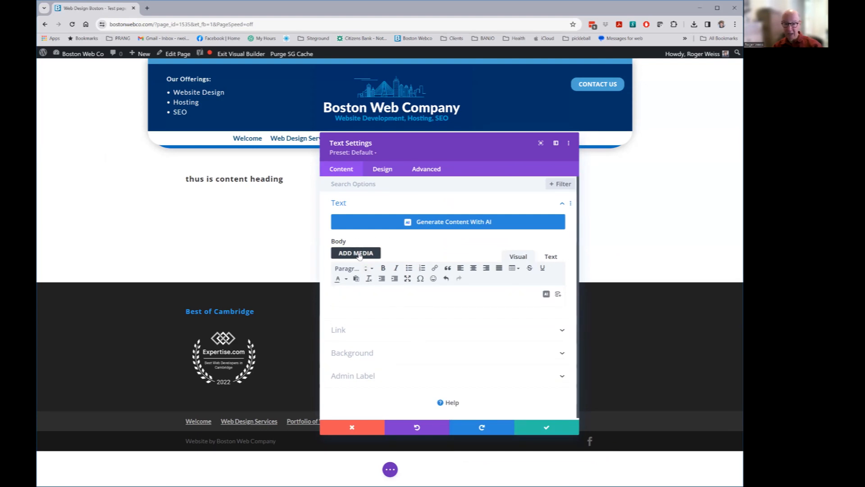
Embed rogerweb.jpg right-aligned with the caption 'Roger on video', then save the module
click(359, 254)
click(195, 83)
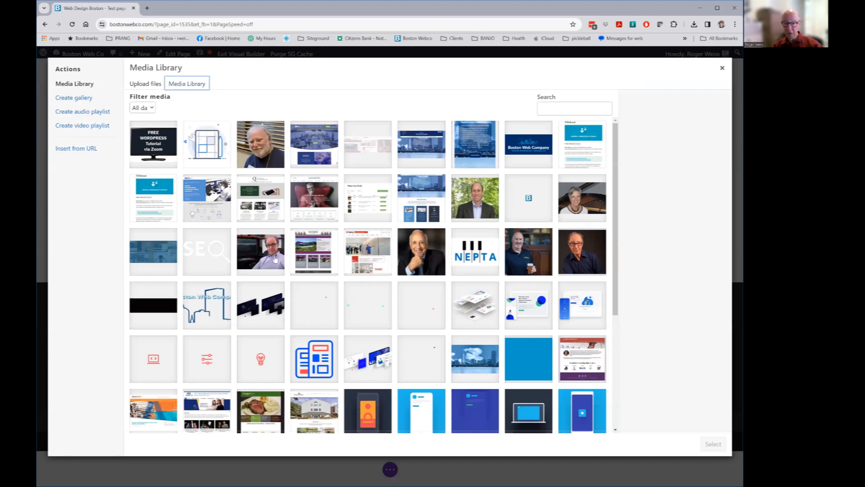
click(275, 260)
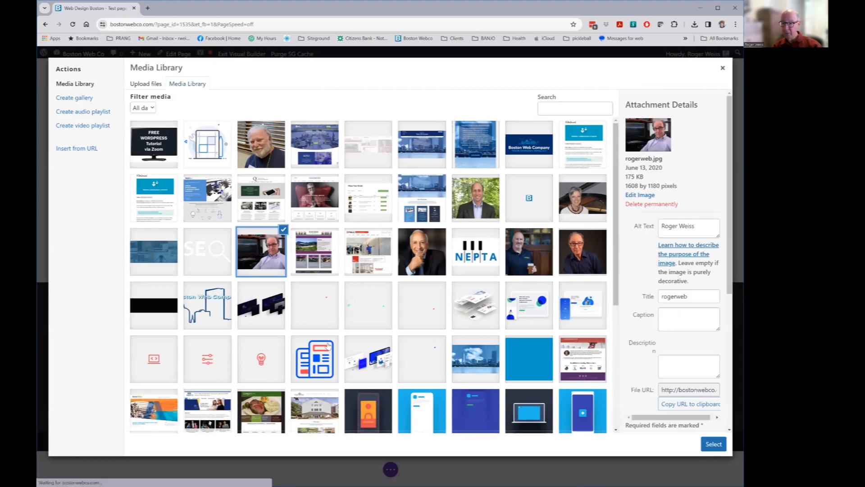
click(677, 315)
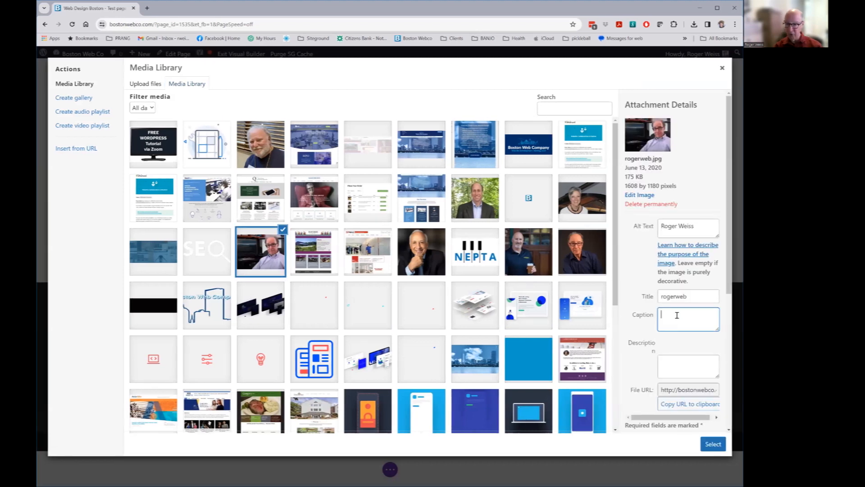
text(Roger on video)
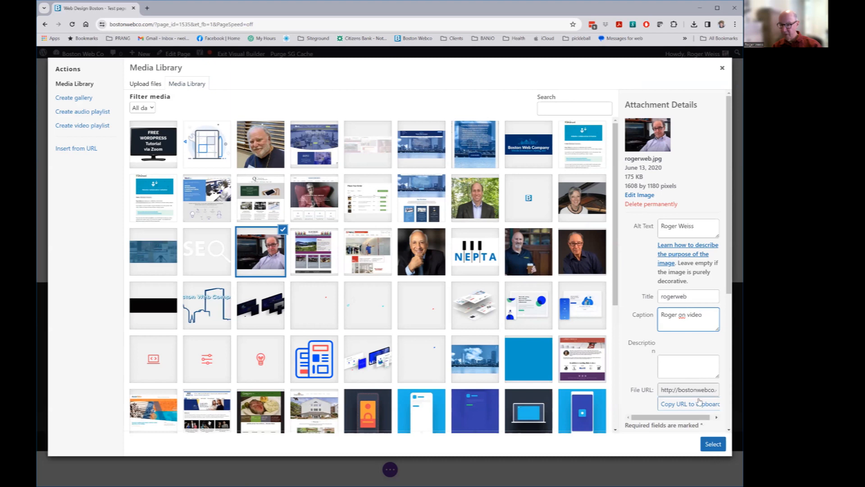
scroll(699, 401, down, 5)
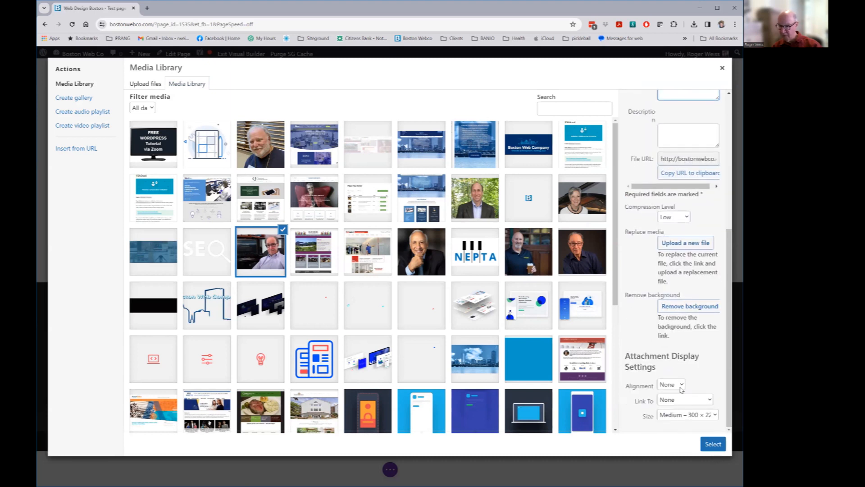
click(683, 384)
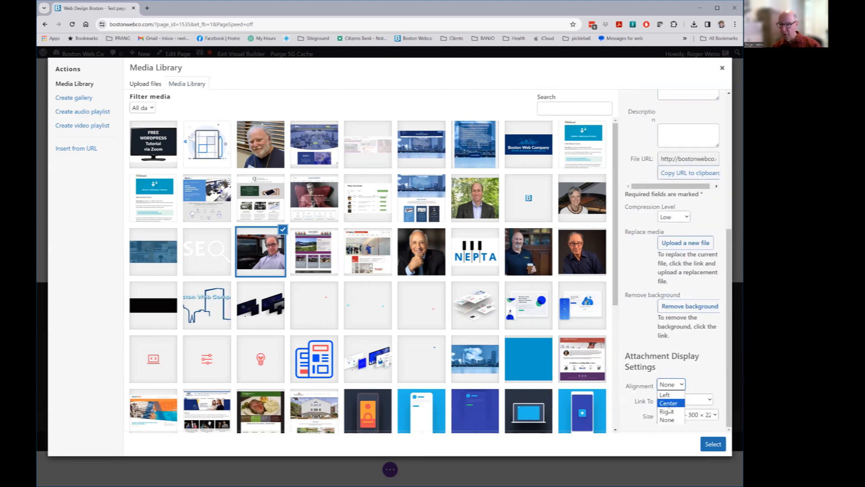
click(670, 411)
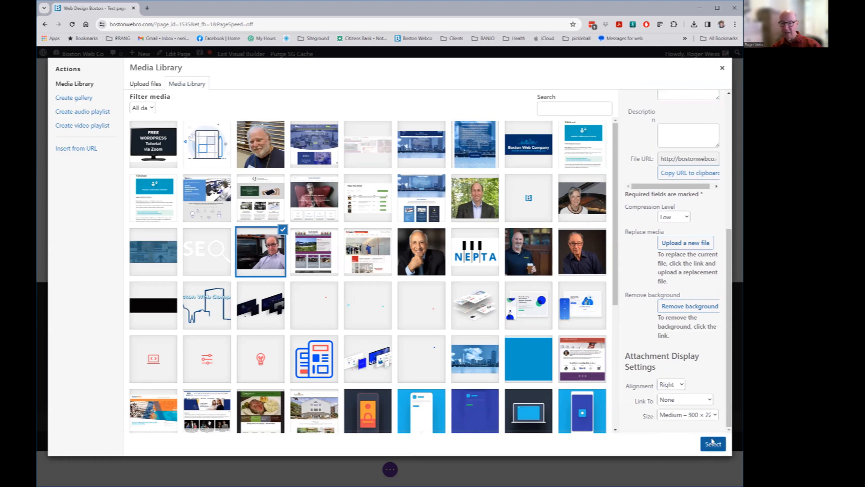
click(712, 444)
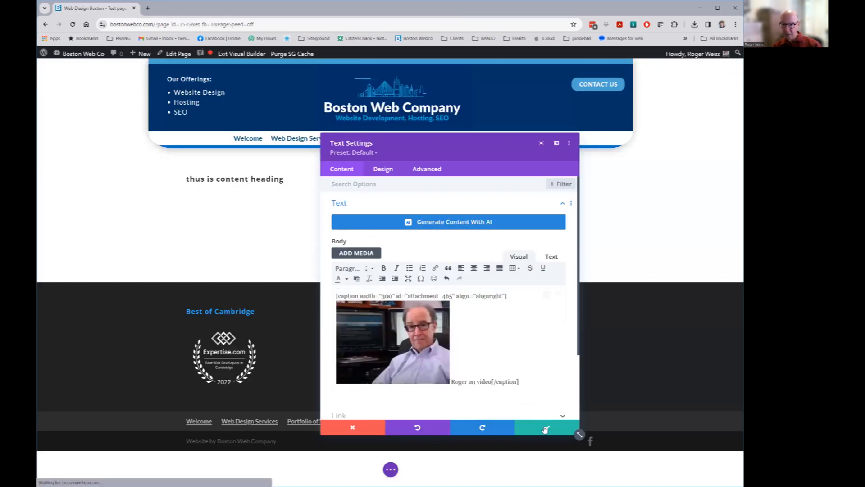
click(547, 427)
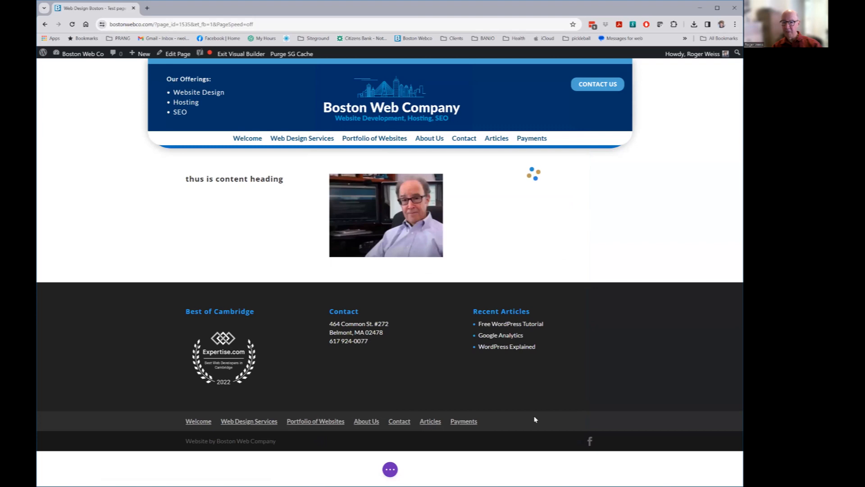
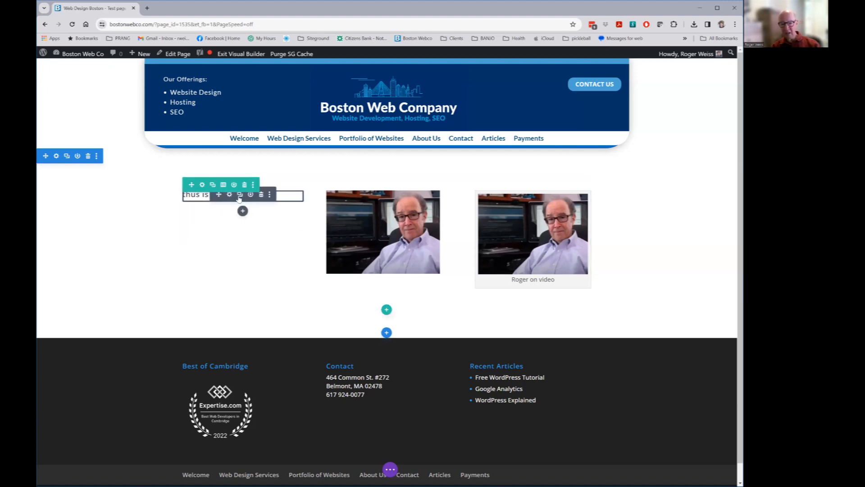
Make the 'thus is content heading' text bold and save the module
click(230, 195)
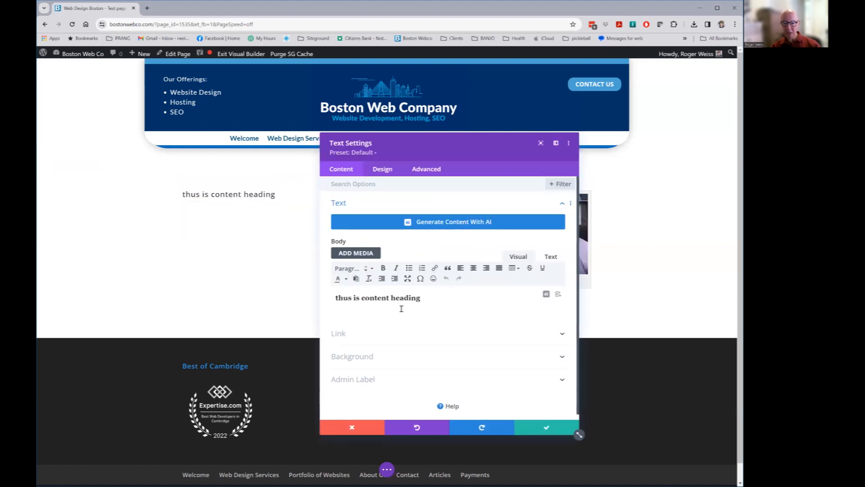
drag(431, 299, 322, 304)
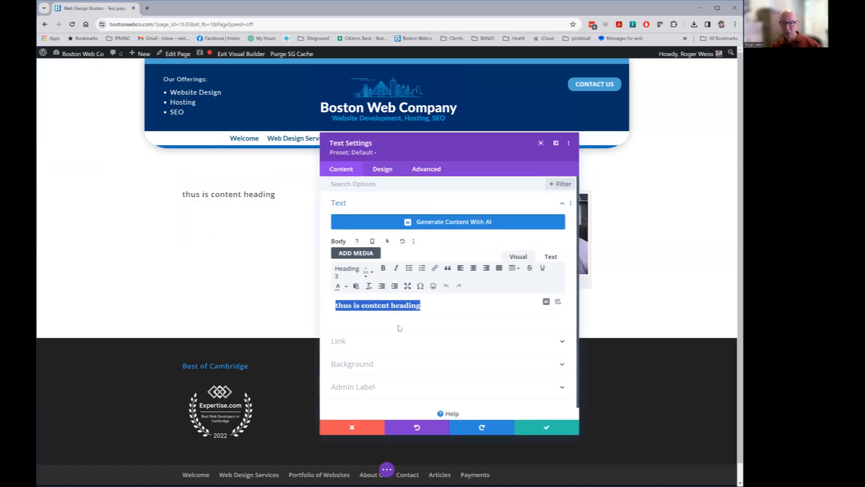
click(383, 268)
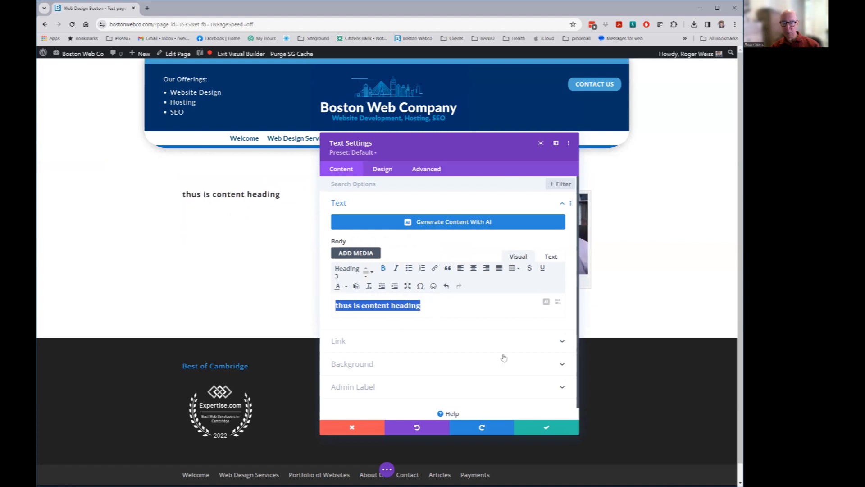
click(545, 425)
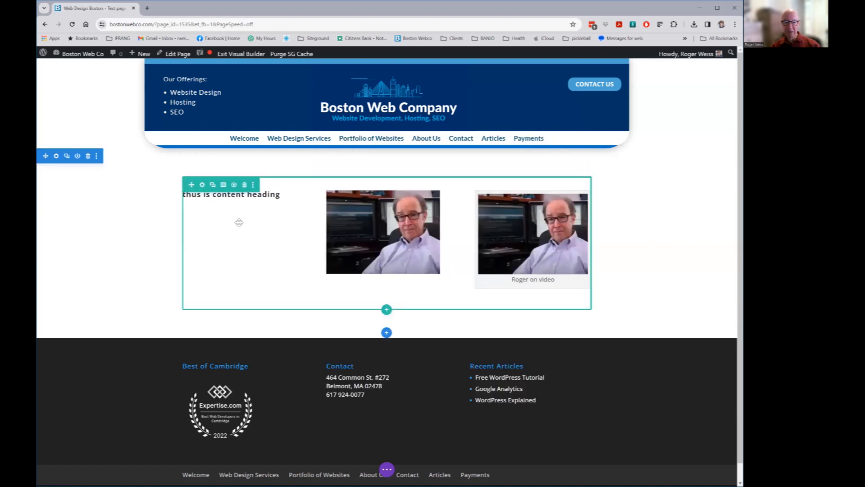
Insert a Text module with placeholder paragraph below the heading and save it
mouse_move(241, 211)
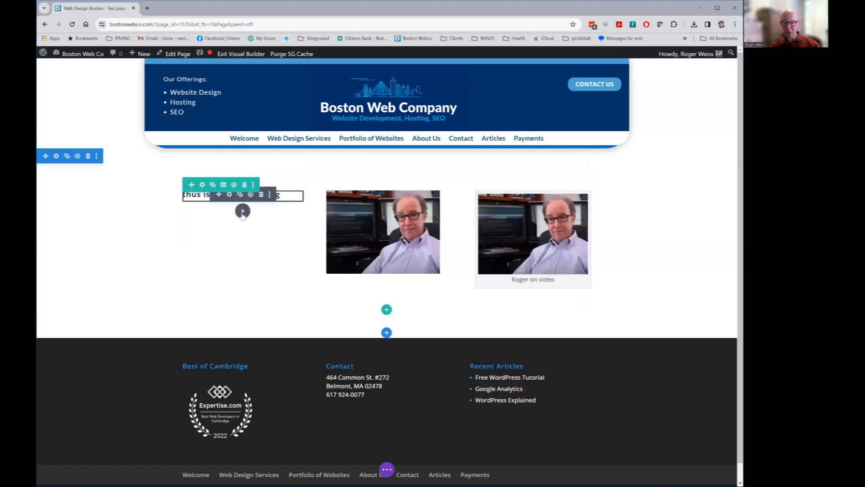
click(243, 214)
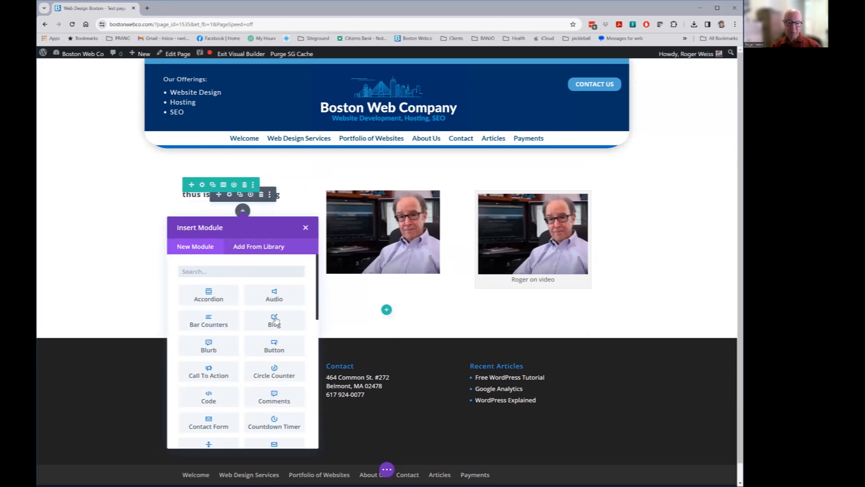
text(text)
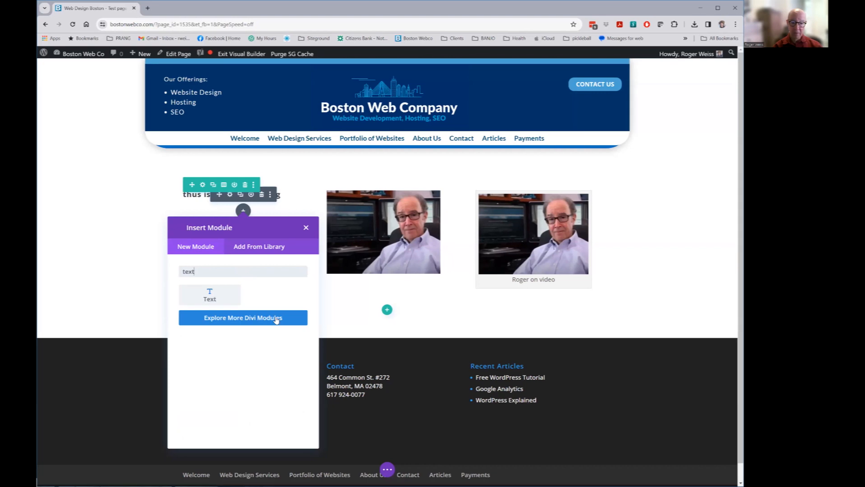
key(Return)
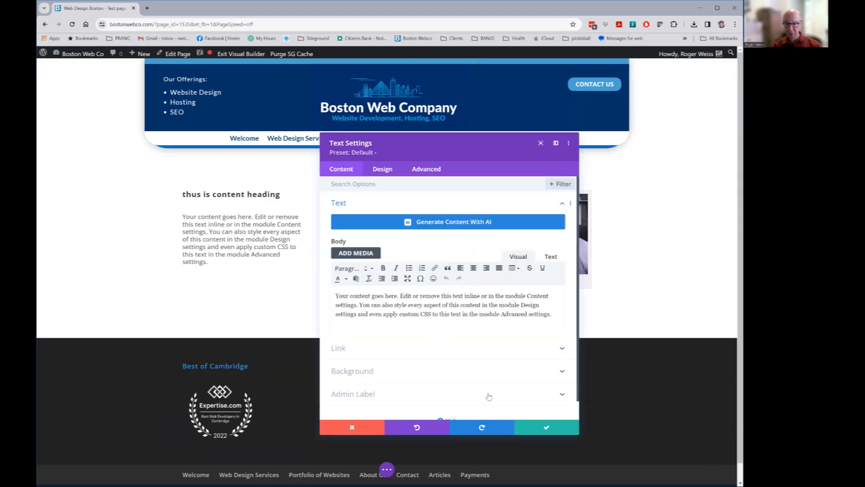
click(546, 428)
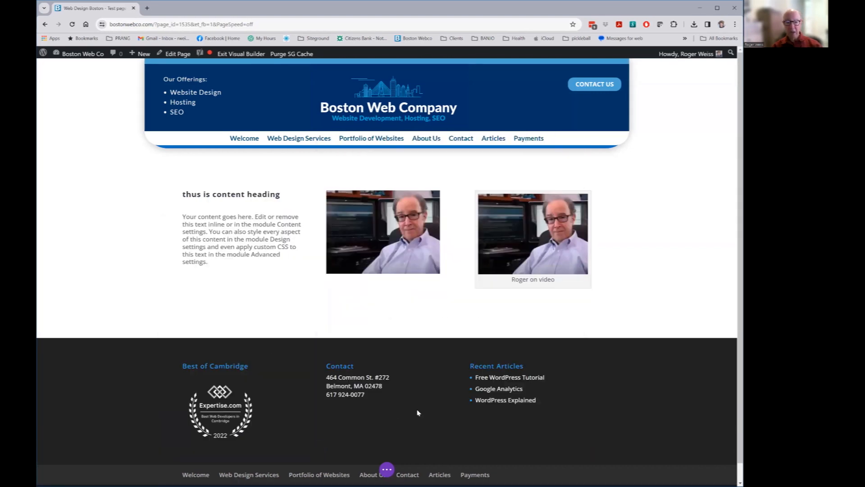
click(243, 252)
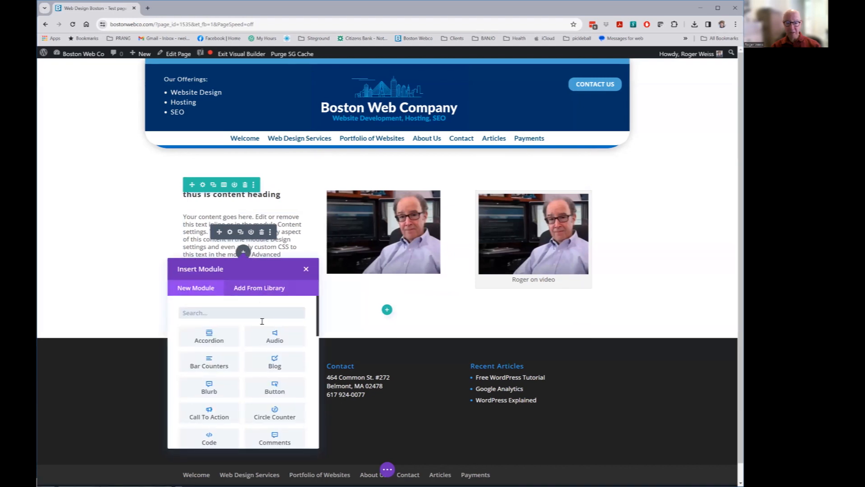
click(272, 389)
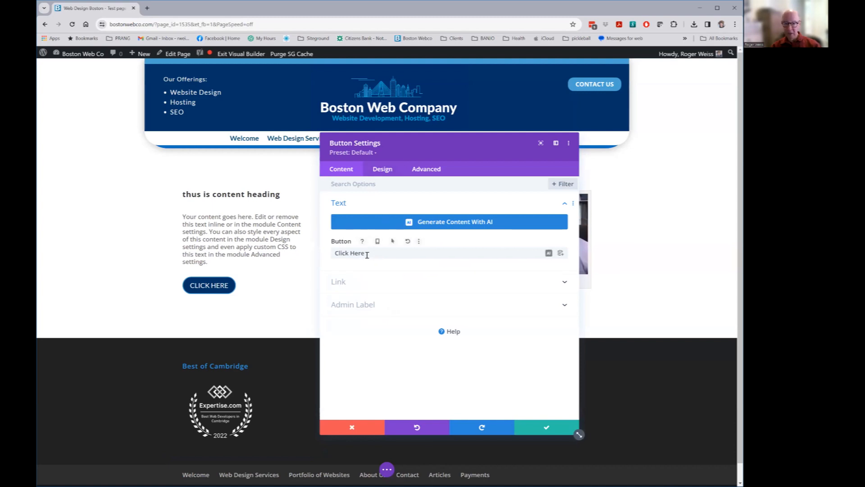
click(340, 284)
click(388, 255)
text(https)
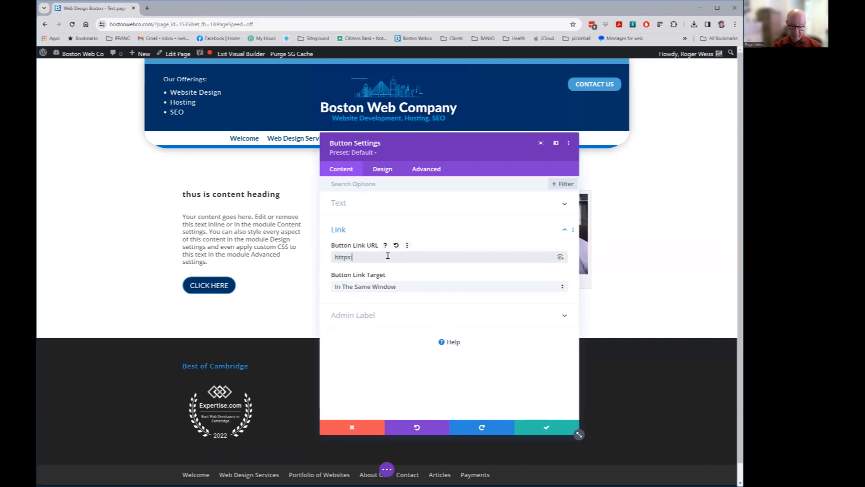
text(://cnn.com)
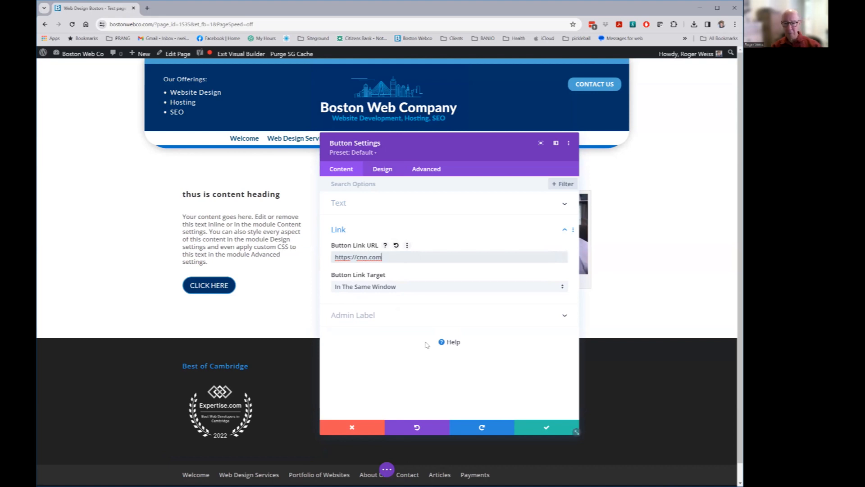
click(362, 316)
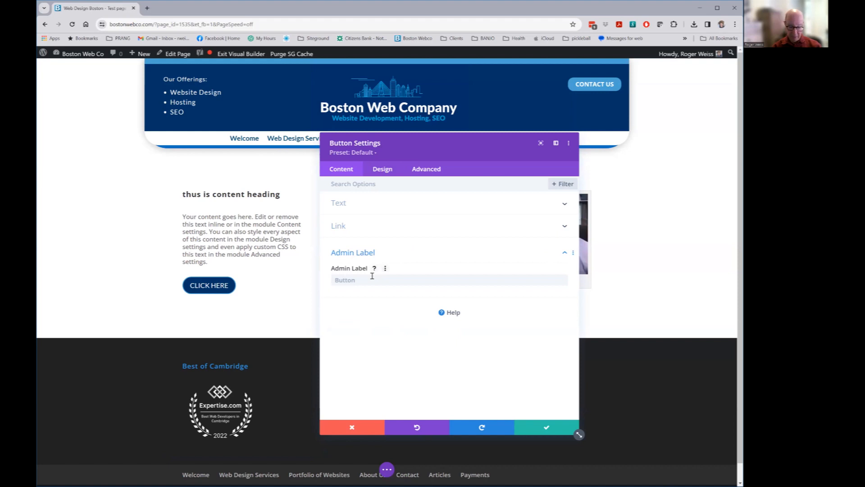
text(o Cnn)
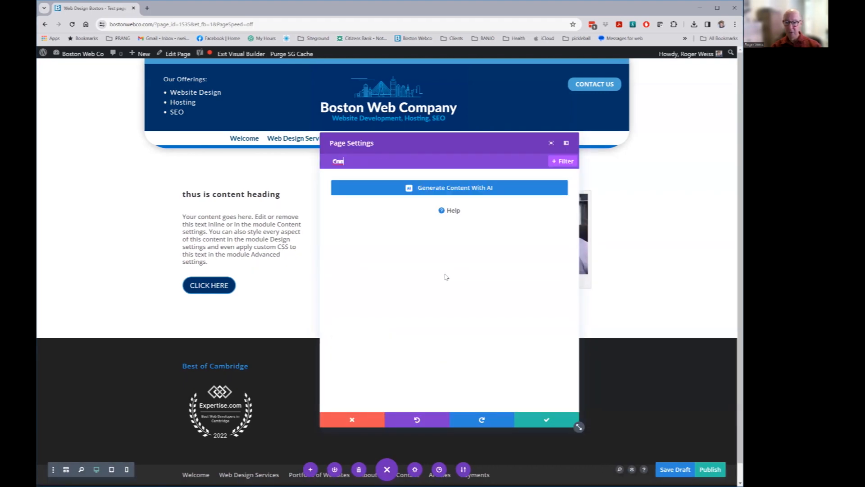
key(Escape)
click(383, 169)
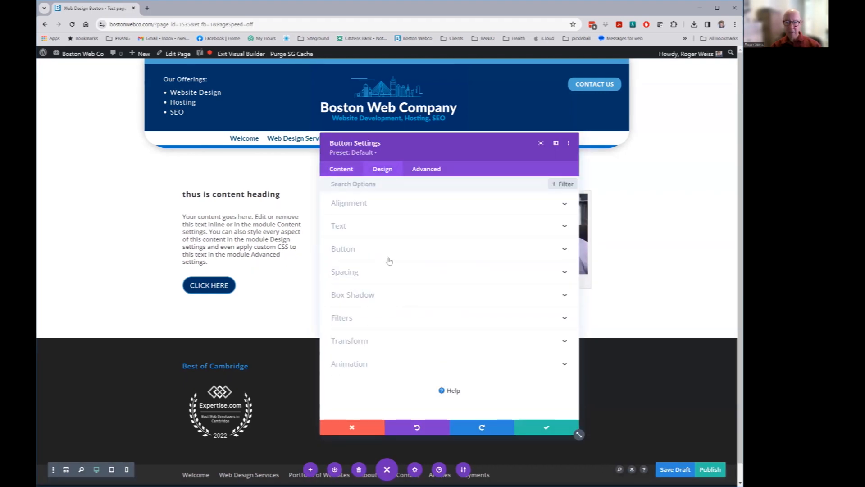
Center the button in its column
click(364, 203)
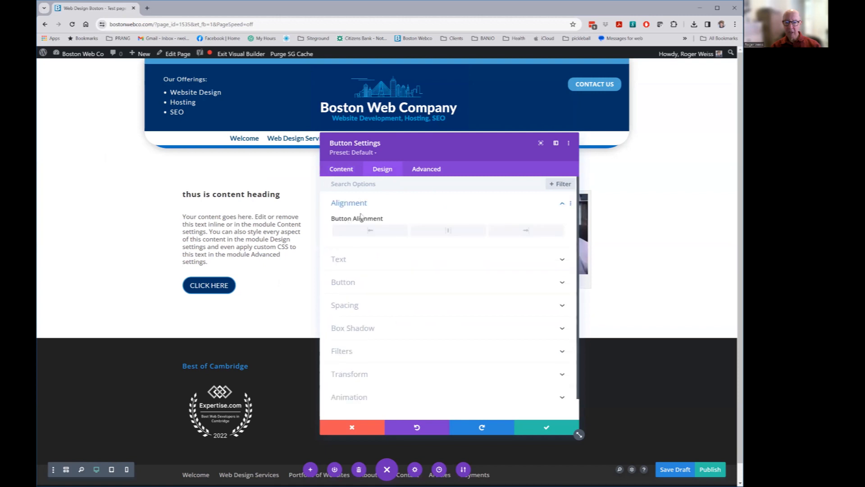
click(457, 232)
drag(448, 146, 545, 139)
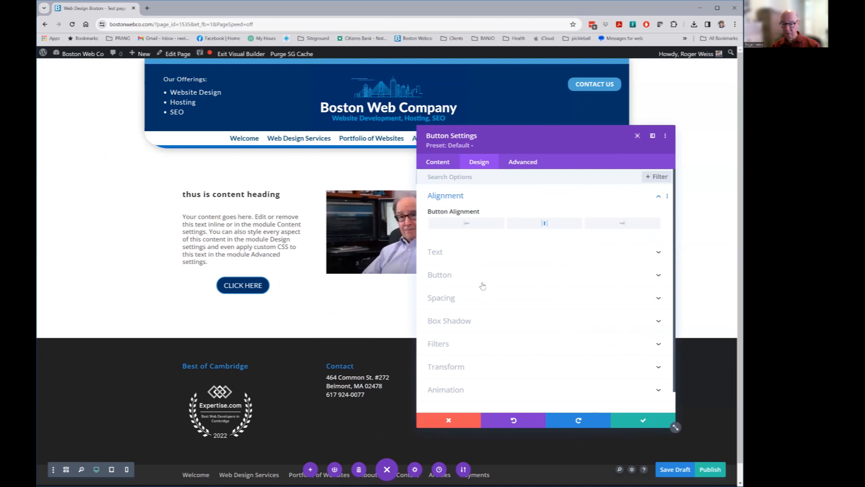
Enable custom button styles with yellow text, blue background and black border
click(440, 256)
click(437, 260)
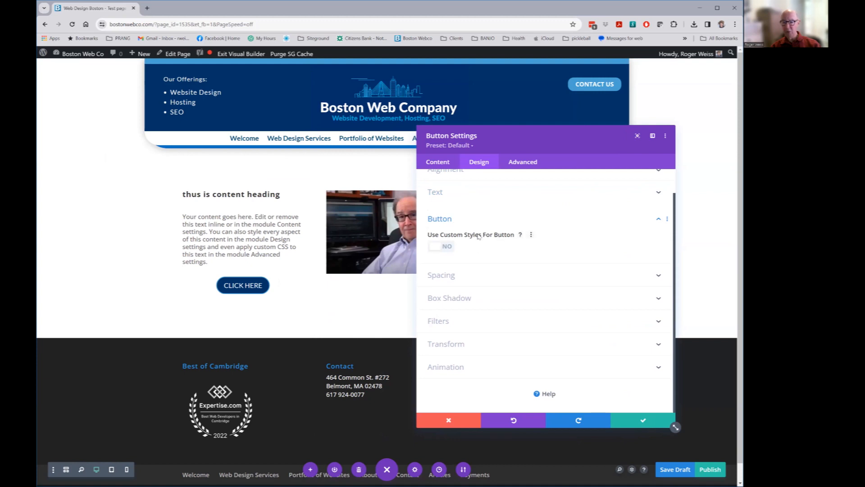
click(441, 246)
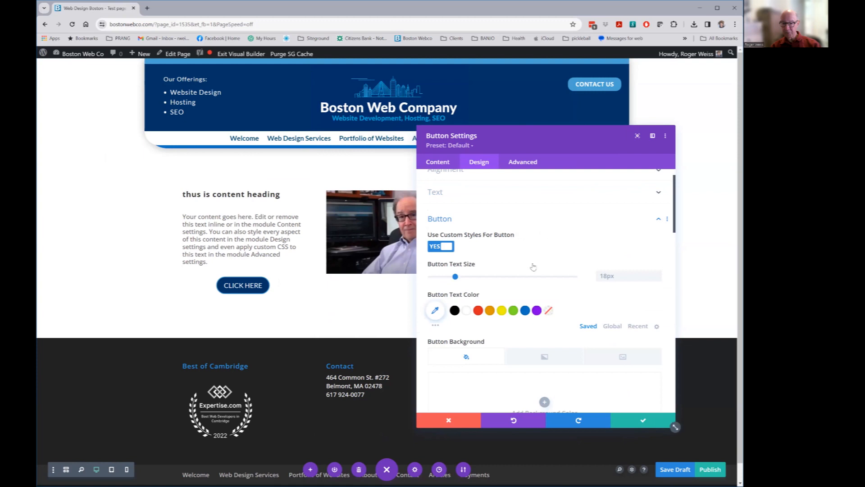
scroll(569, 234, down, 2)
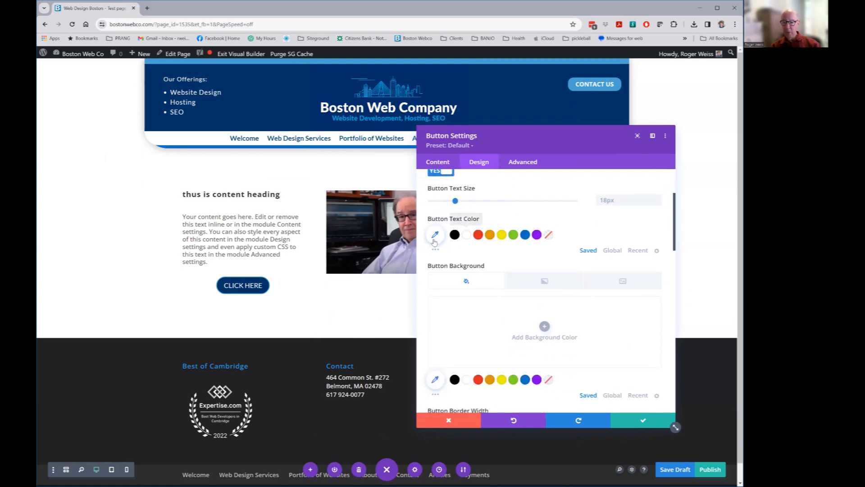
click(502, 234)
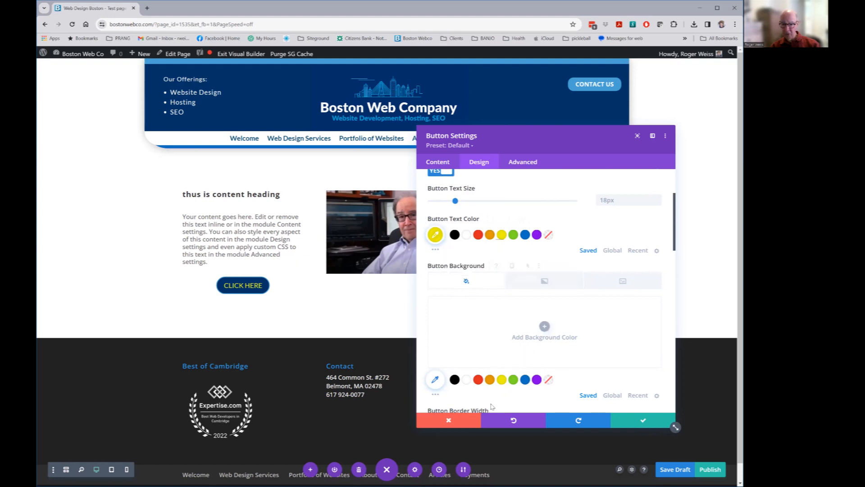
click(525, 380)
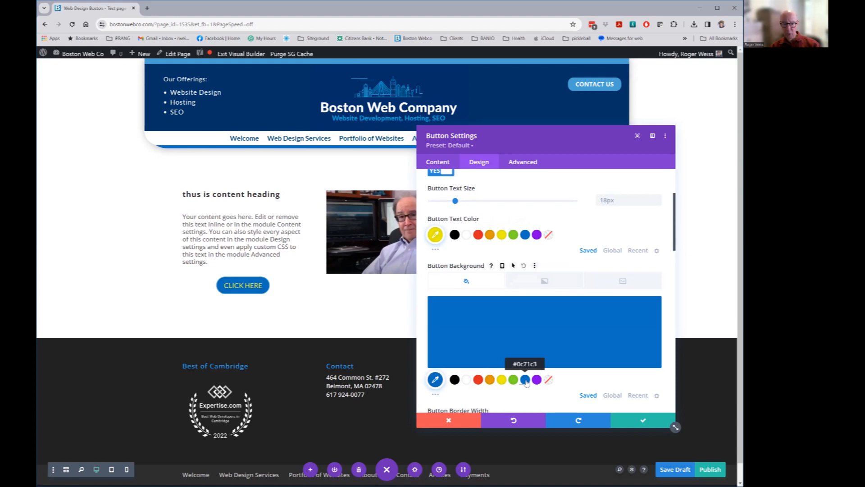
scroll(561, 319, down, 1)
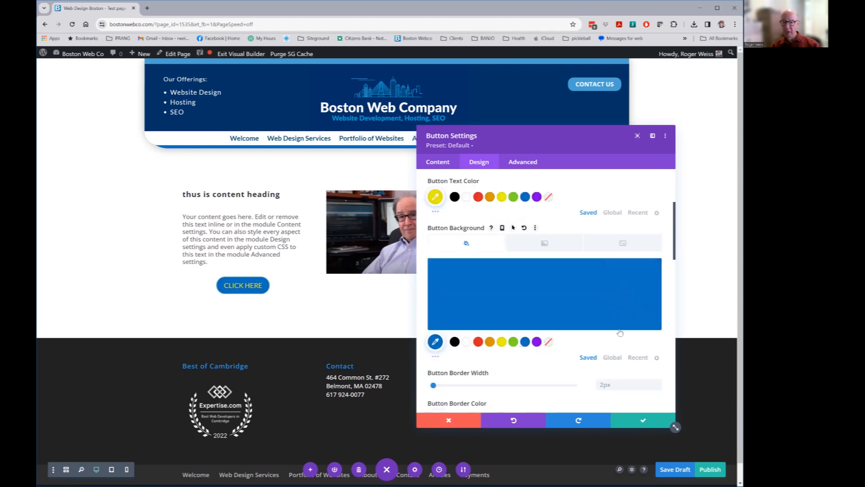
scroll(574, 344, down, 3)
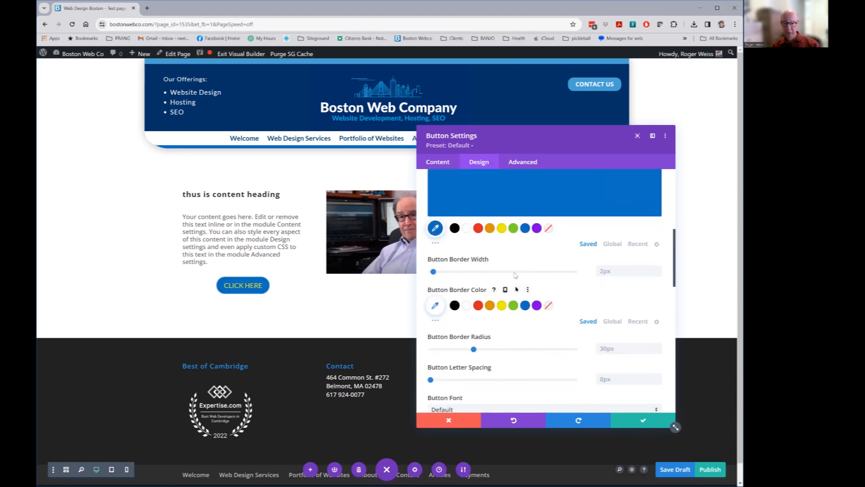
mouse_move(433, 271)
mouse_down()
mouse_move(474, 272)
mouse_move(434, 276)
mouse_up()
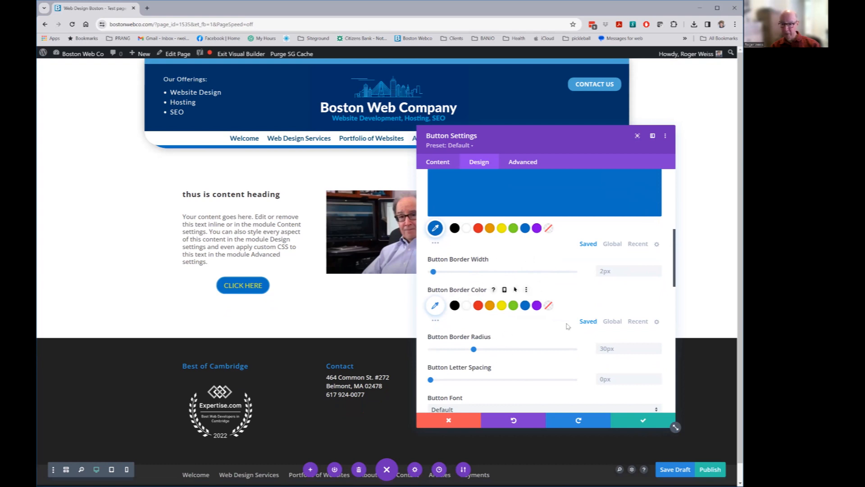
click(454, 305)
Set the button border radius to 25px, leaving letter spacing at 0px
scroll(555, 361, down, 2)
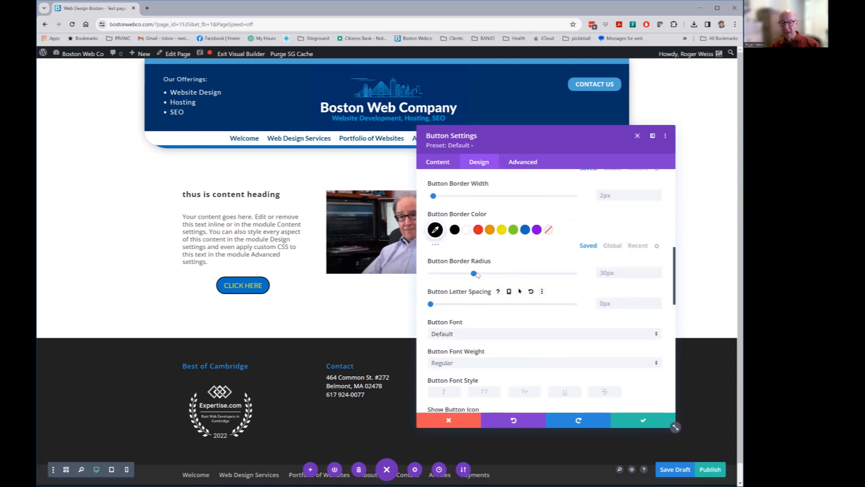
drag(475, 274, 512, 275)
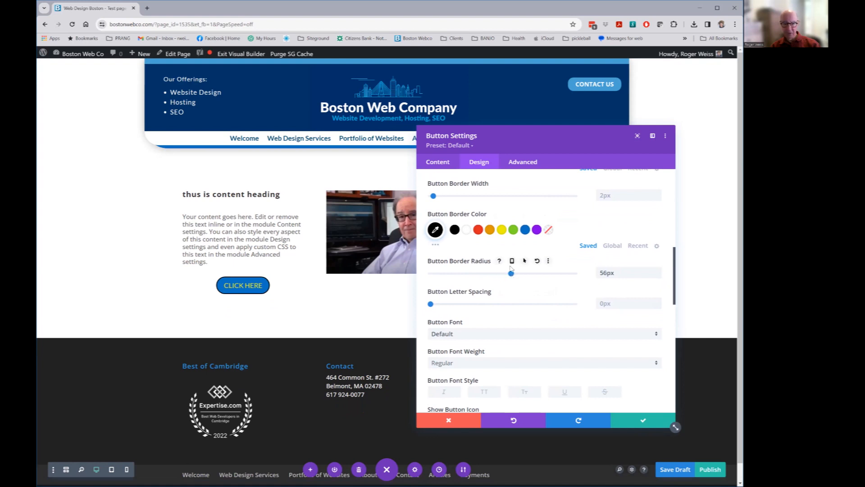
drag(511, 275, 433, 280)
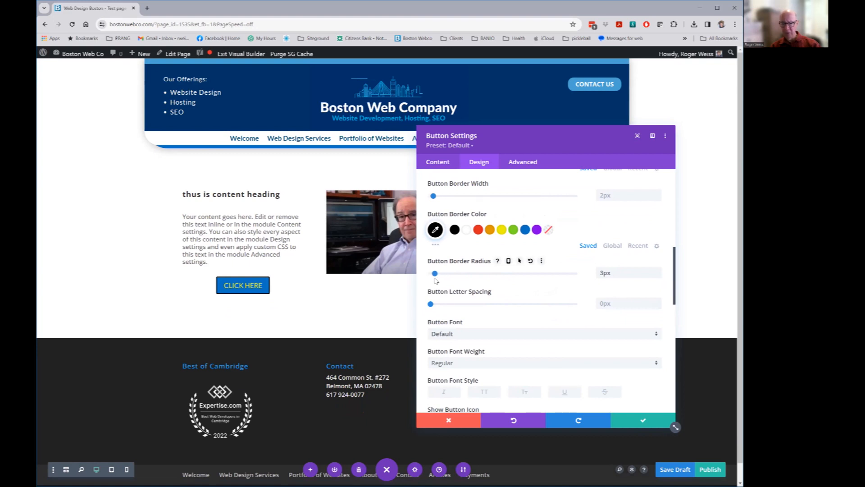
mouse_move(455, 280)
mouse_down()
mouse_move(504, 280)
mouse_move(468, 281)
mouse_up()
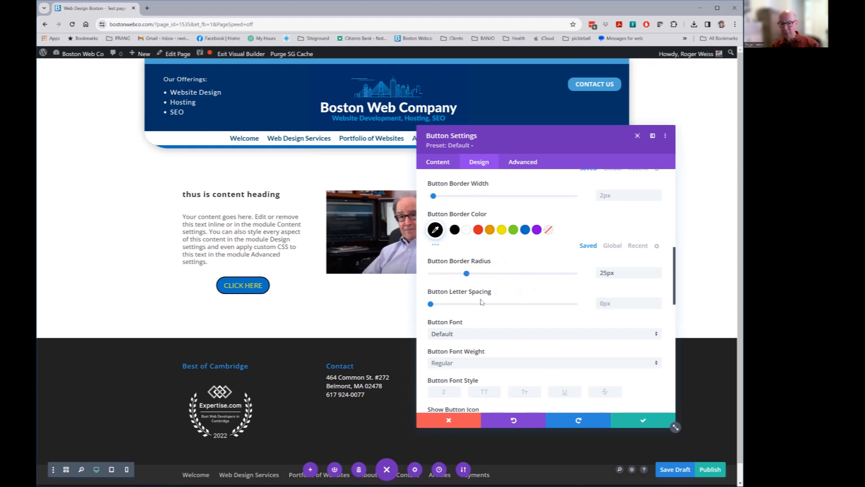
mouse_move(431, 306)
mouse_down()
mouse_move(452, 305)
mouse_move(426, 305)
mouse_up()
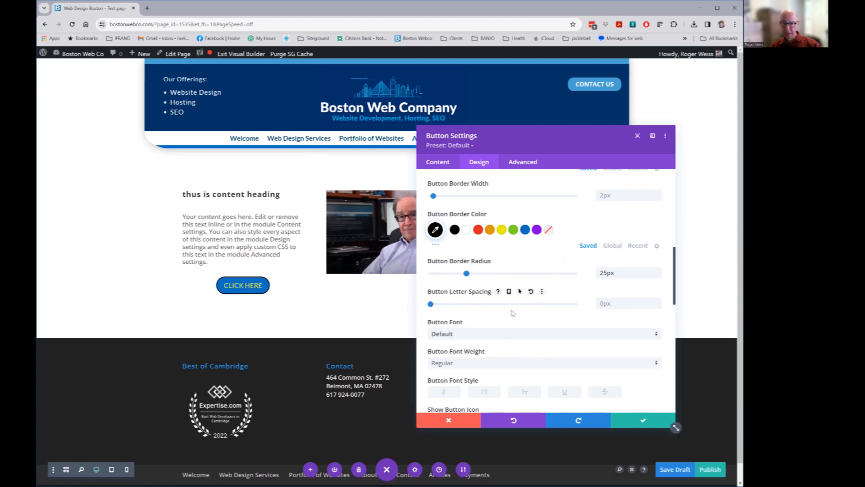
Set the button font weight to Semi Bold
scroll(511, 304, down, 2)
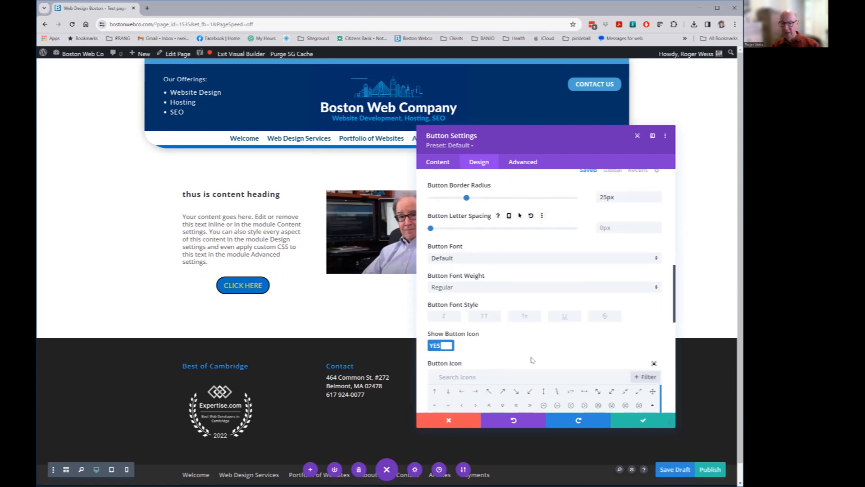
click(459, 289)
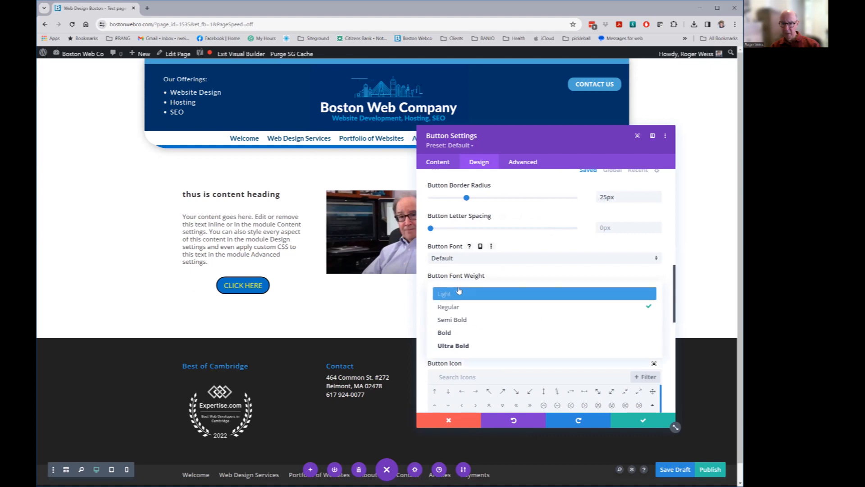
click(460, 326)
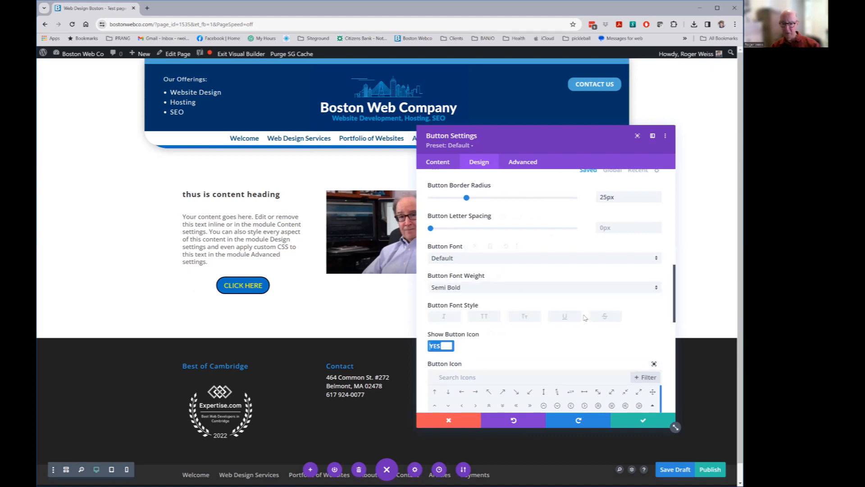
Make the button icon colour yellow
scroll(573, 327, down, 1)
scroll(573, 328, down, 3)
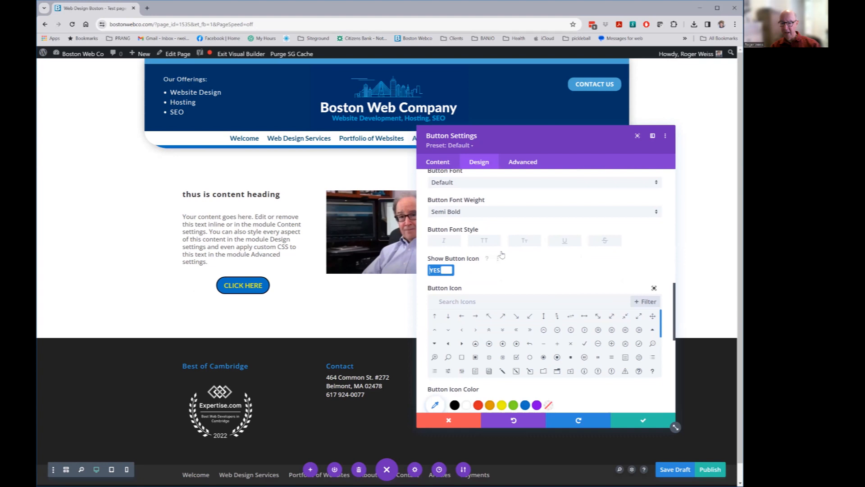
scroll(548, 266, down, 2)
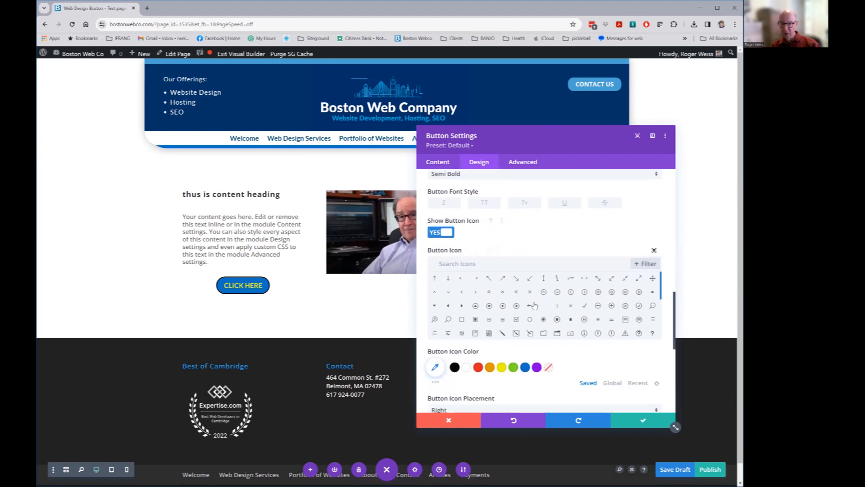
scroll(528, 306, down, 3)
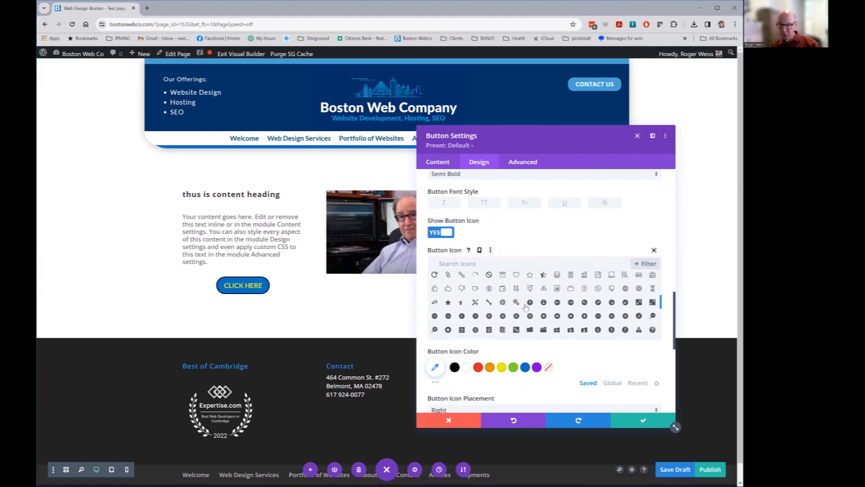
scroll(526, 307, down, 3)
scroll(525, 307, up, 5)
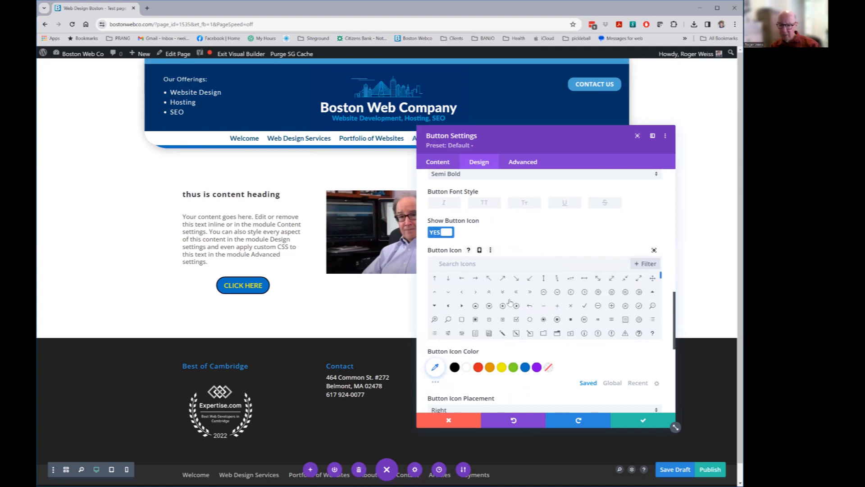
scroll(575, 303, down, 3)
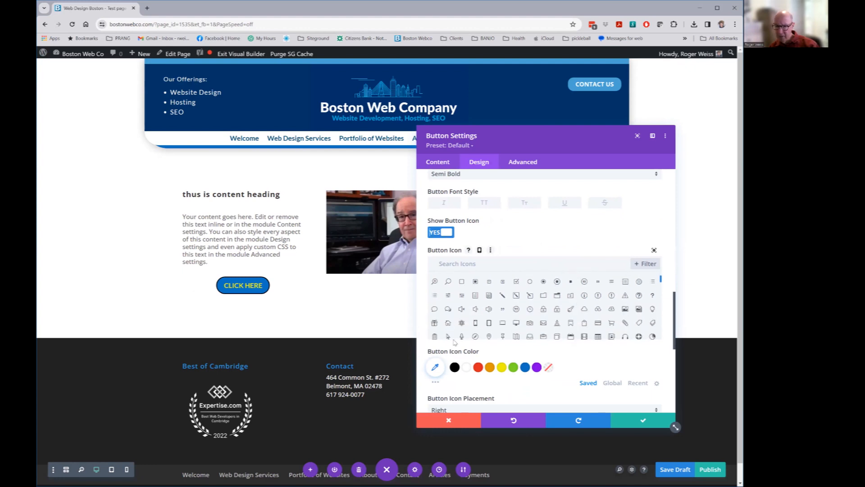
mouse_move(257, 293)
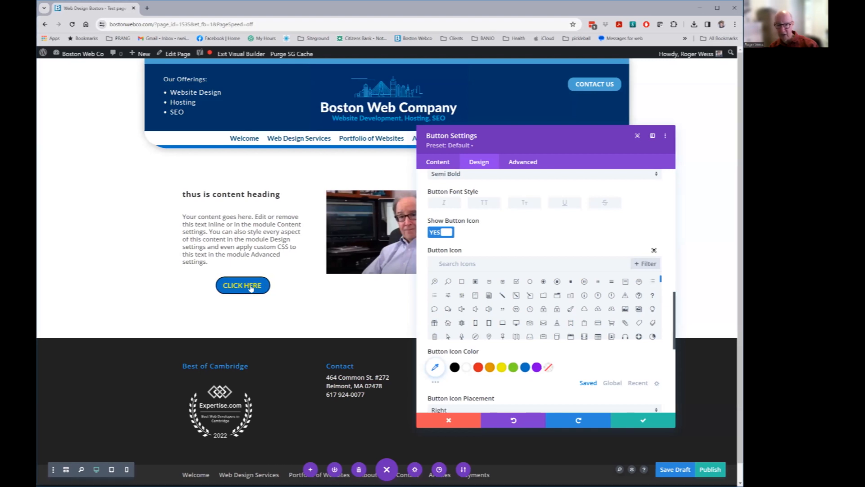
click(468, 369)
click(502, 368)
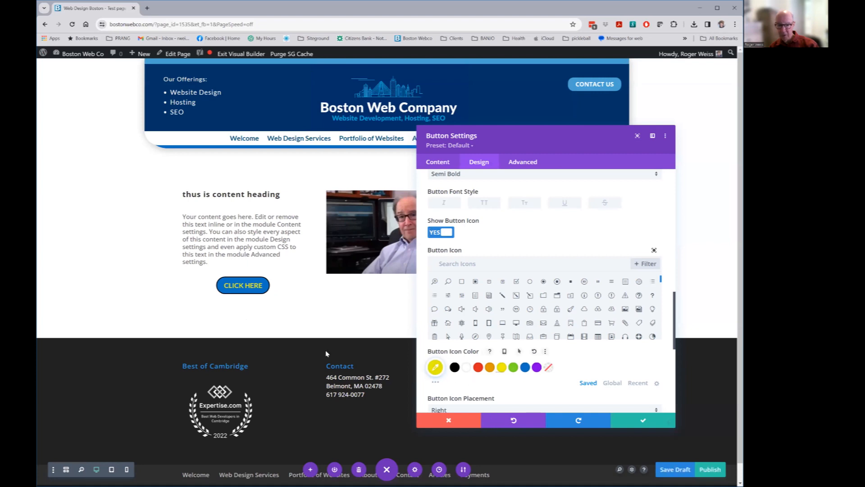
Save the button styling and bring up the row's settings
scroll(540, 315, down, 1)
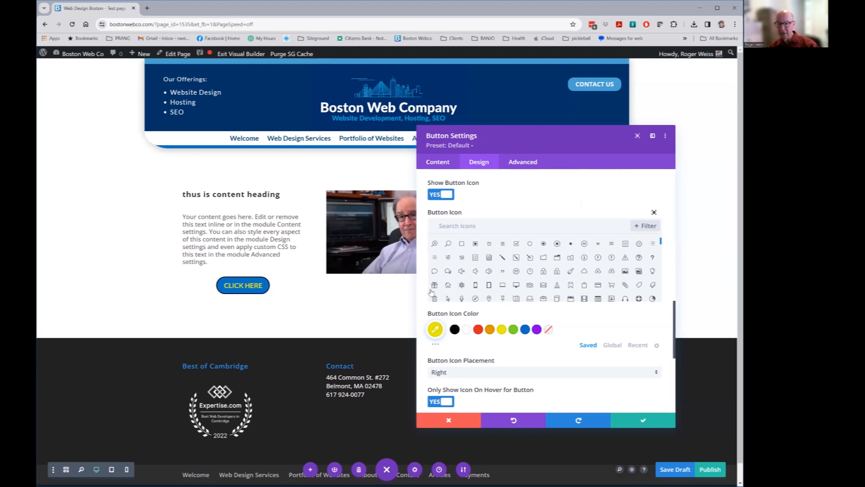
scroll(534, 292, down, 2)
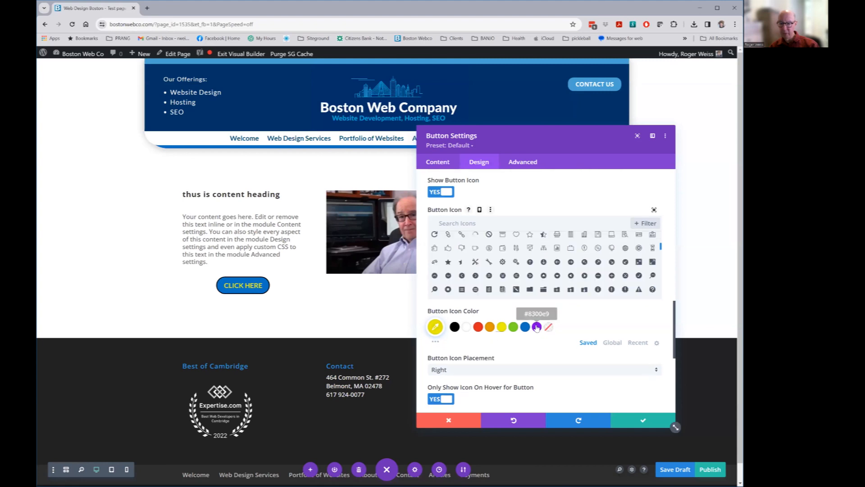
scroll(536, 327, down, 5)
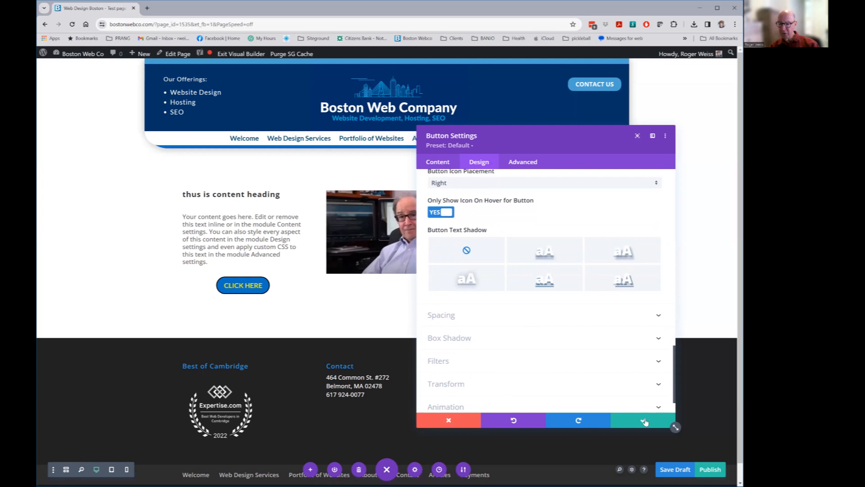
click(643, 420)
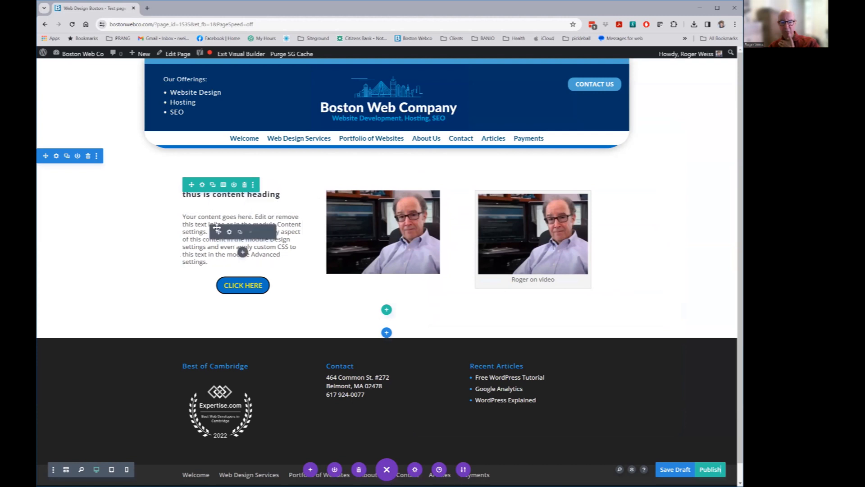
click(202, 185)
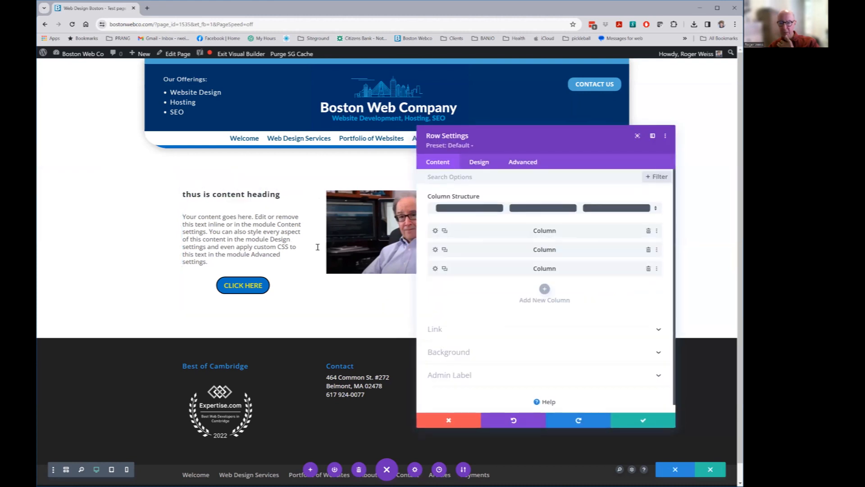
Apply the second-row middle box shadow preset (0px, 2px, 18px blur) to the first column
click(436, 230)
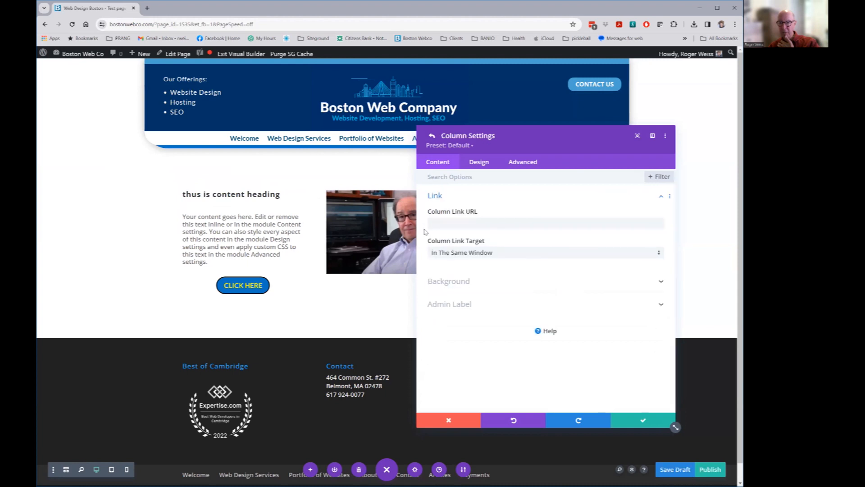
click(483, 164)
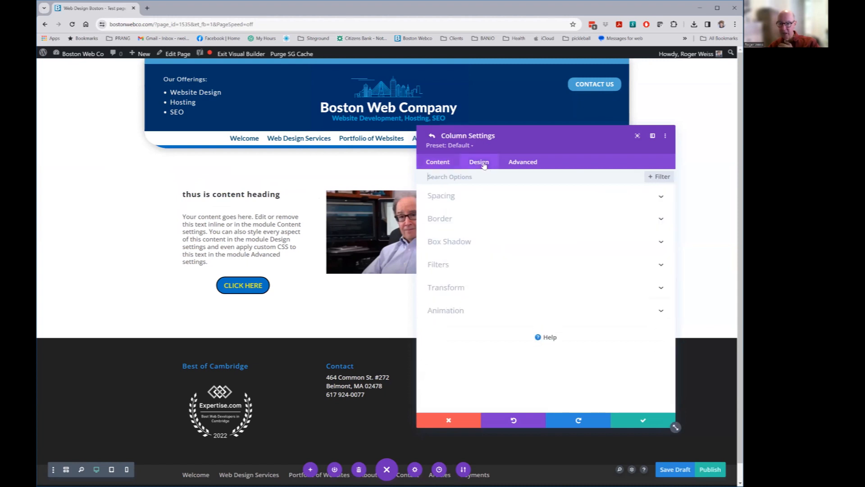
click(449, 242)
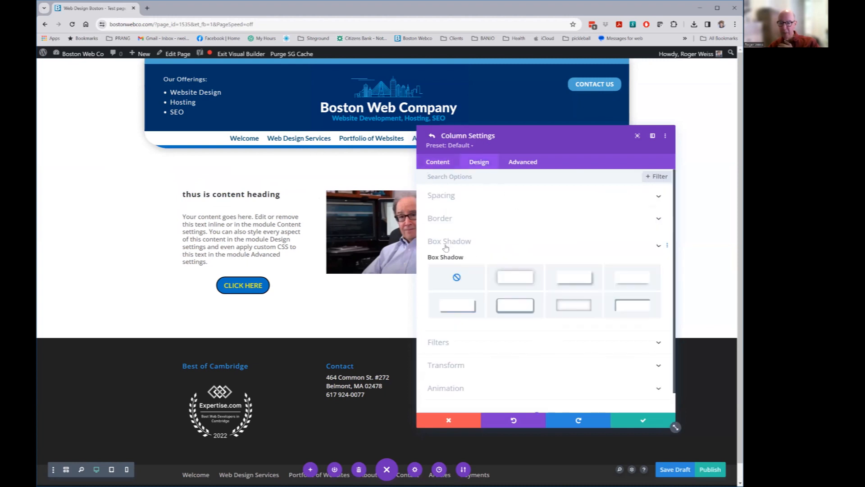
click(508, 278)
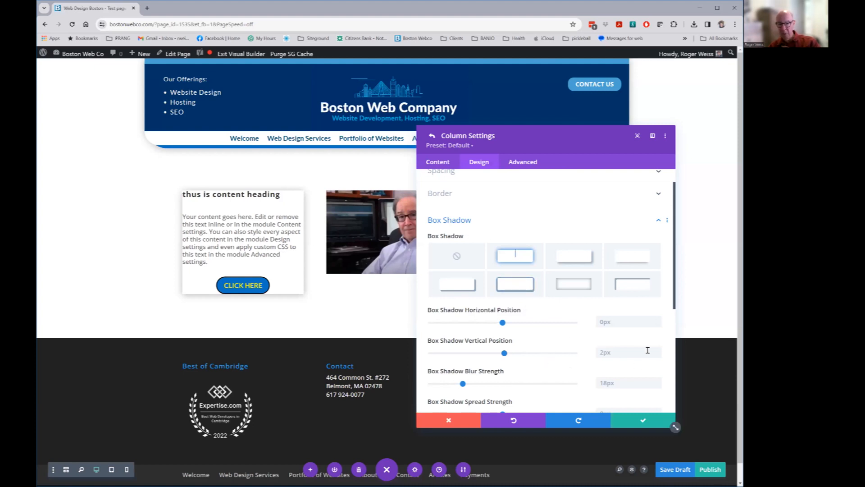
scroll(541, 393, down, 2)
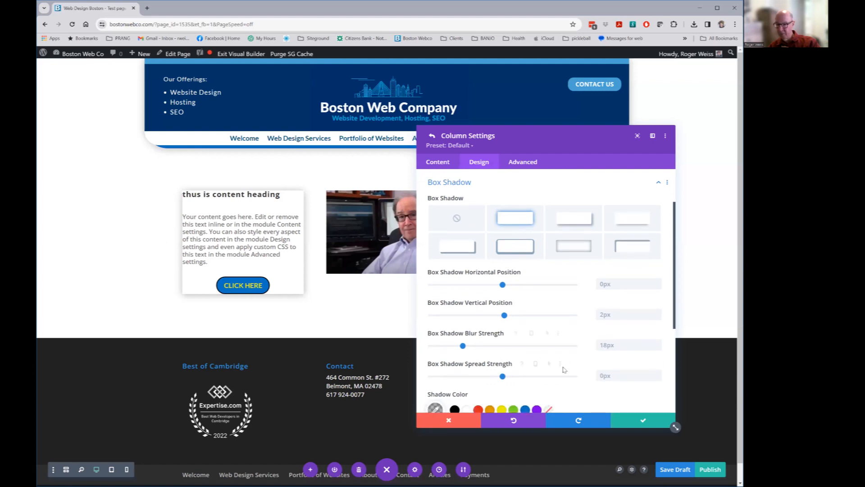
scroll(564, 370, up, 1)
scroll(564, 370, up, 2)
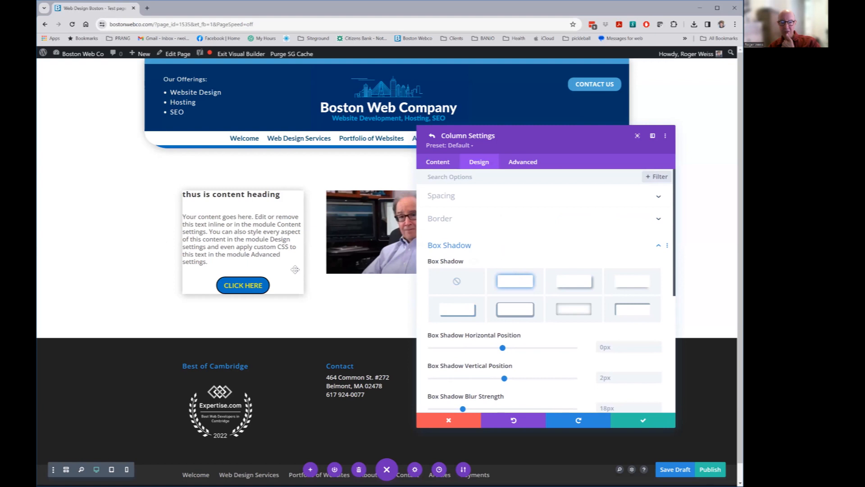
Set 20px padding on all four sides of the first column and save
click(440, 197)
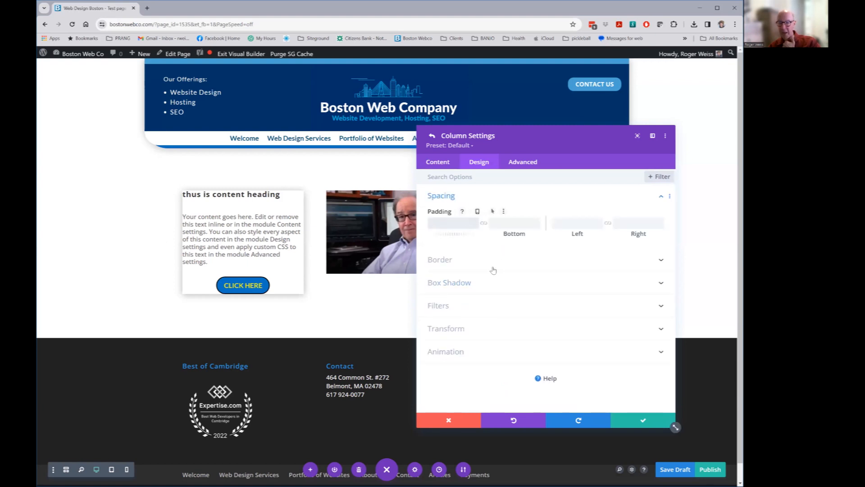
text(20)
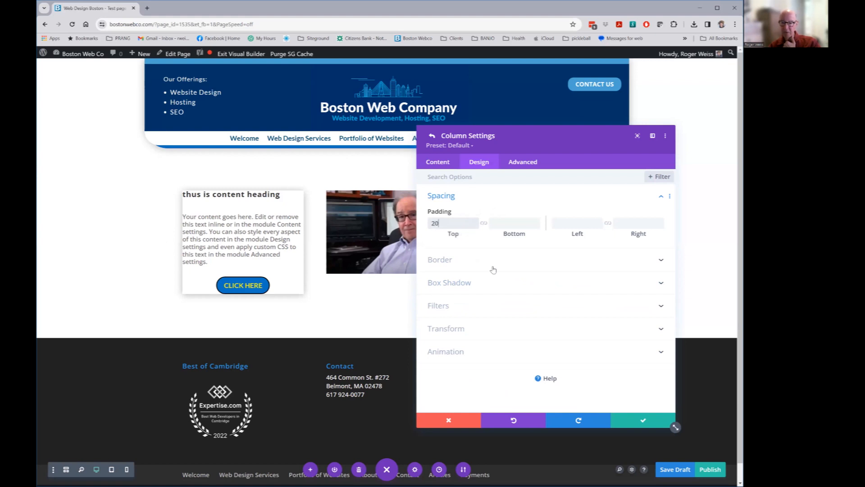
click(483, 224)
click(565, 226)
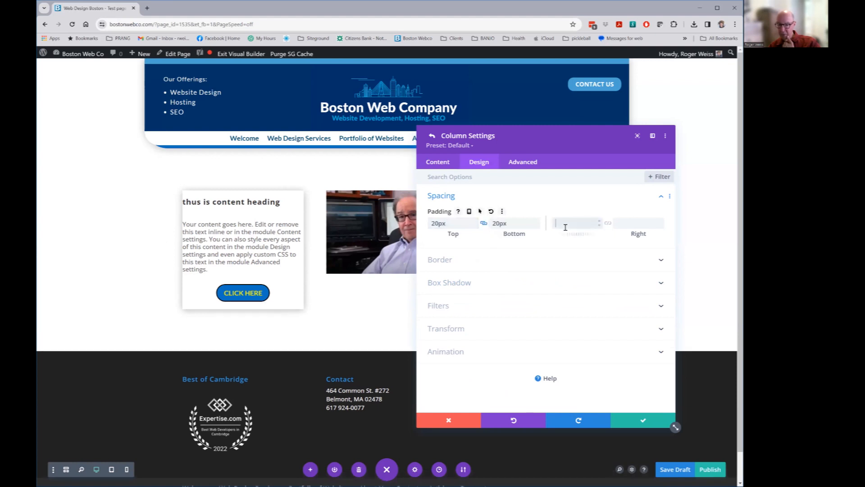
click(608, 223)
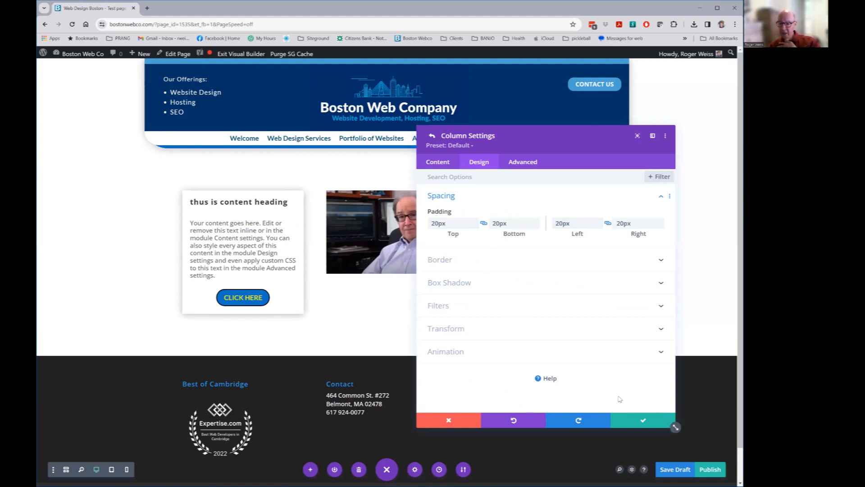
click(643, 422)
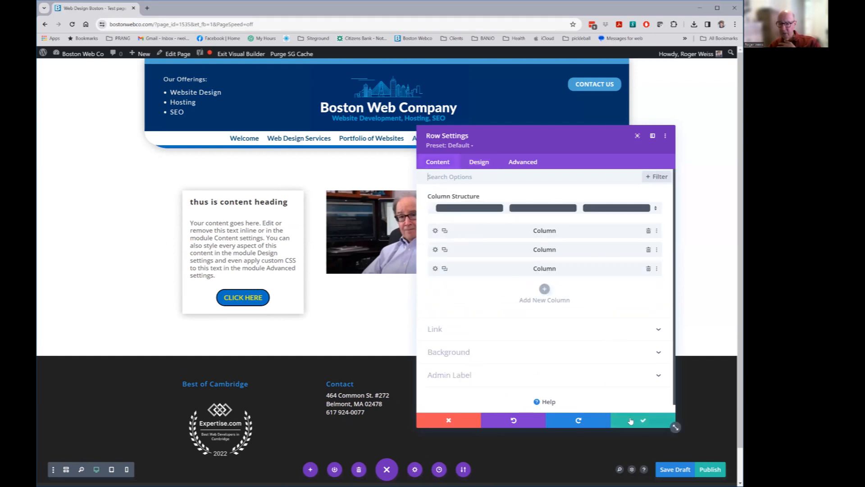
Save the row settings and delete the middle column's video module
click(644, 421)
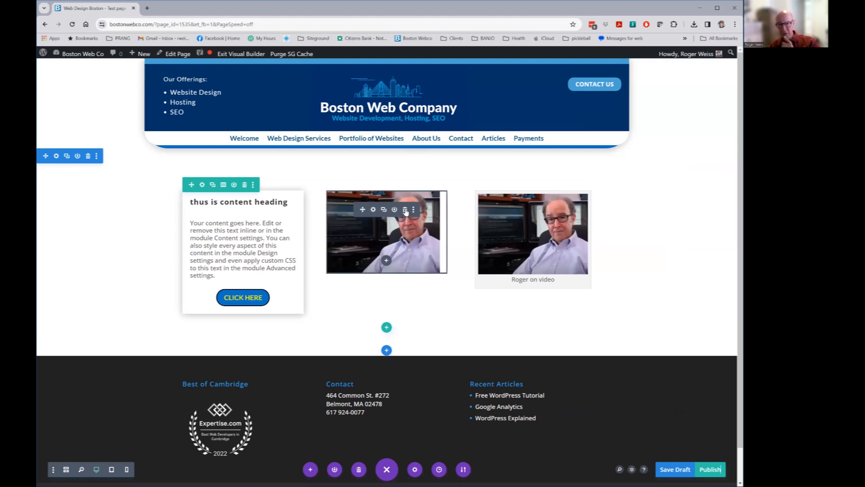
click(406, 211)
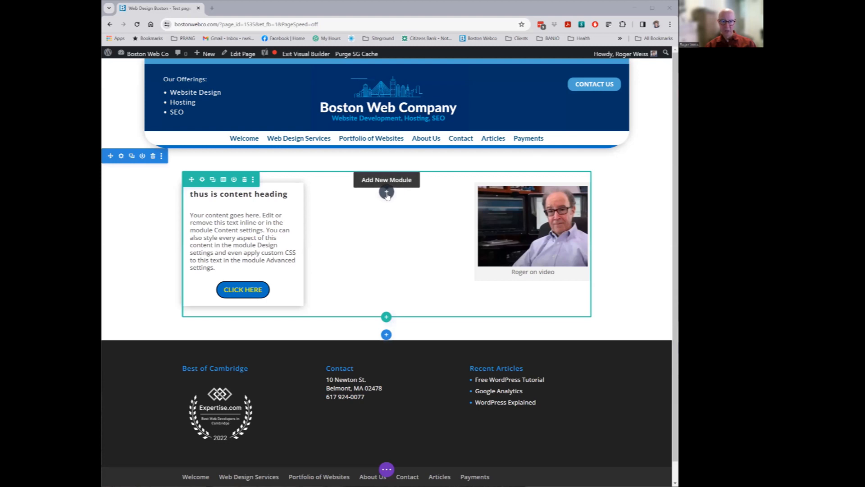
Add a video module in the middle column embedding the 'Hillbilly Swing - Ashokan 1986' YouTube URL
click(387, 192)
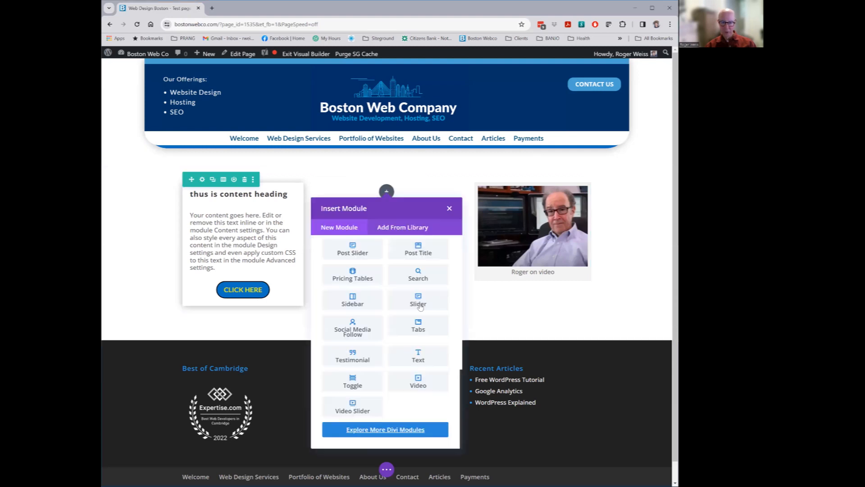
click(418, 382)
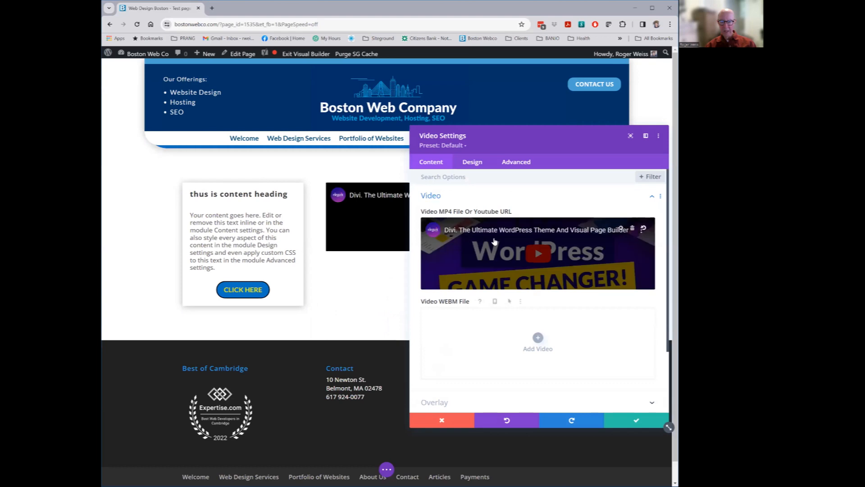
click(621, 230)
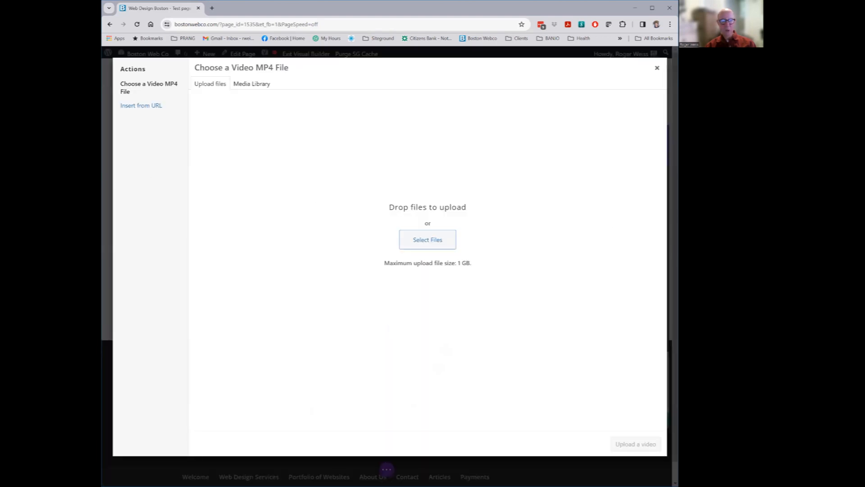
click(153, 107)
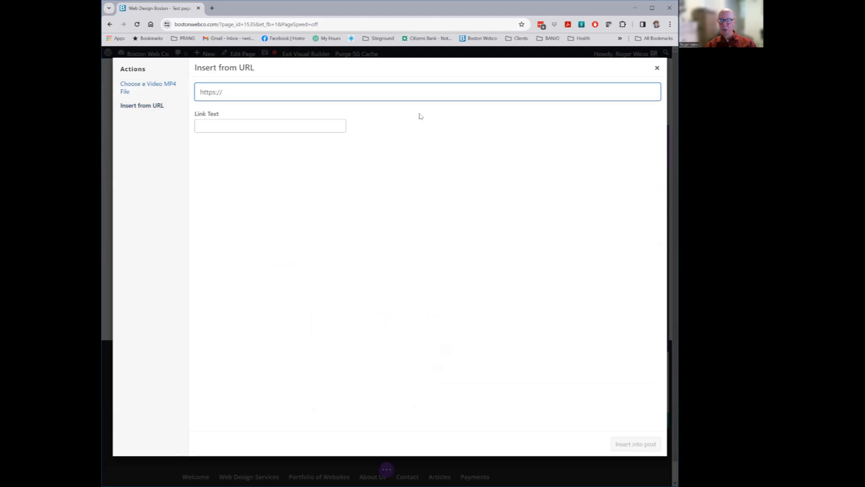
key(alt+Tab)
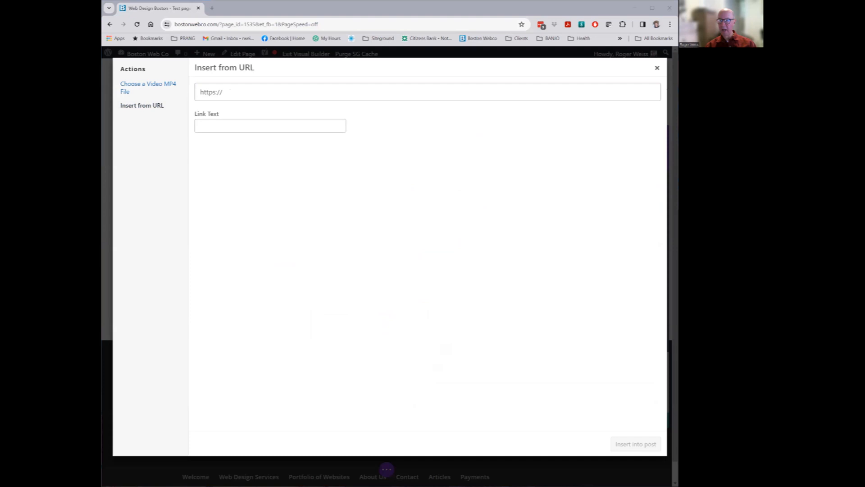
click(329, 99)
text(https://www.youtube.com/watch?v=Mrcfgi5lSfI)
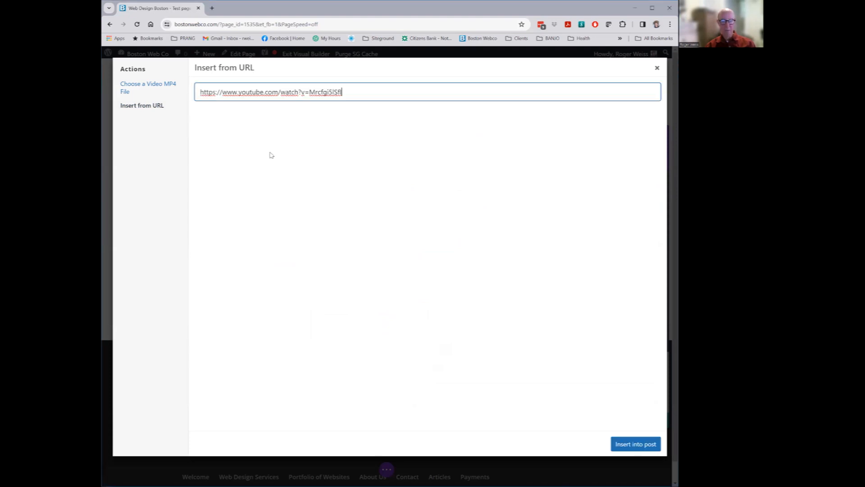
click(640, 445)
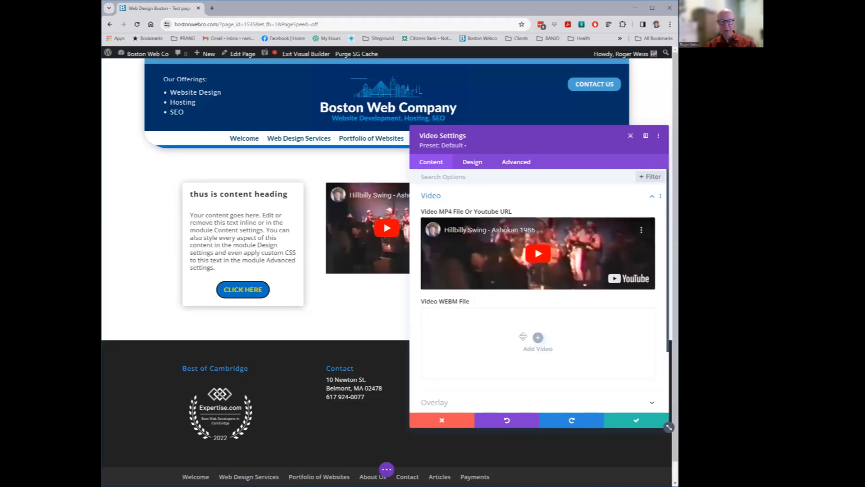
click(395, 259)
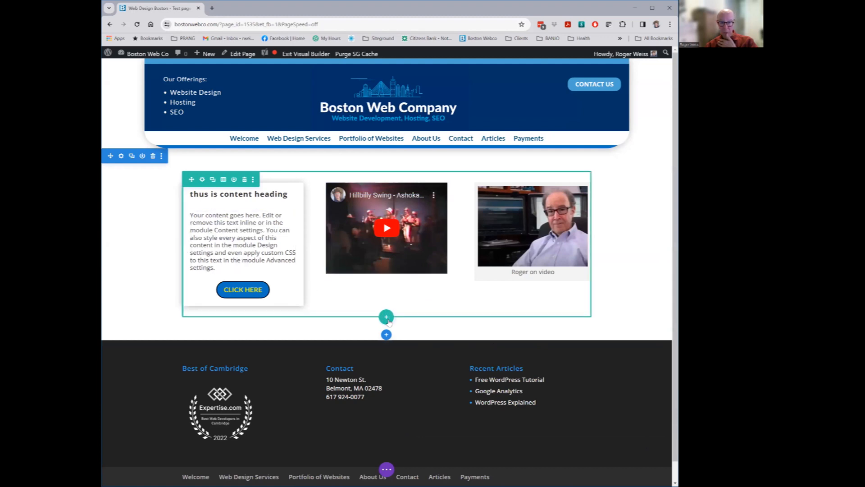
Add a single-column row containing an Accordion module
click(386, 318)
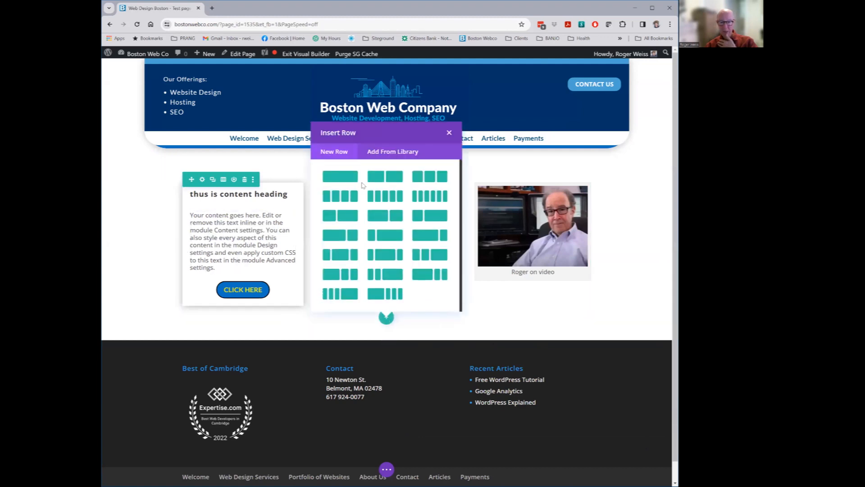
click(333, 181)
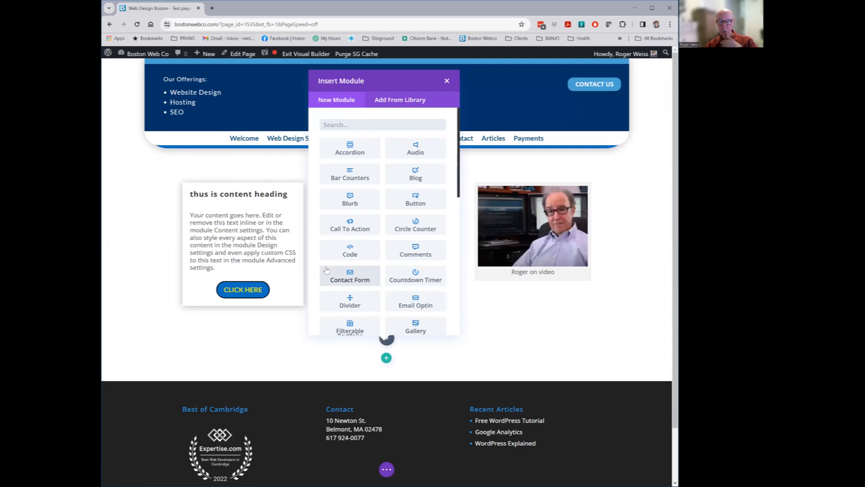
click(350, 149)
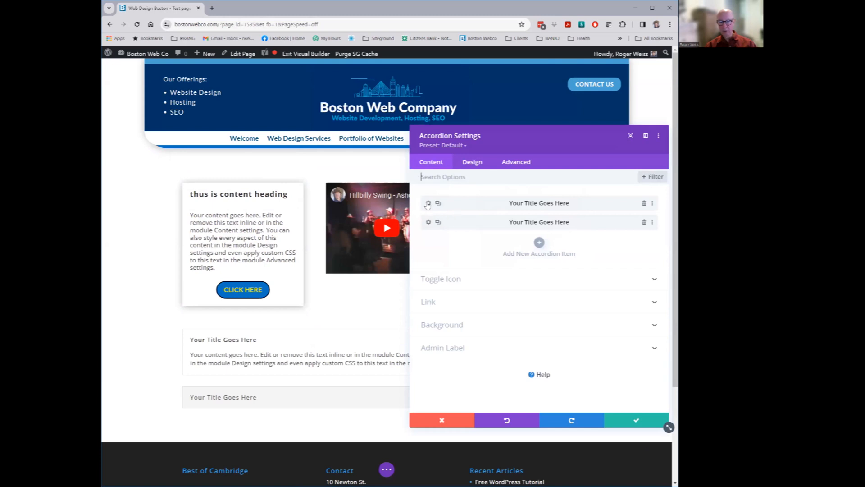
Retitle the accordion items 'Title 1' and 'Your Title 2'
click(428, 203)
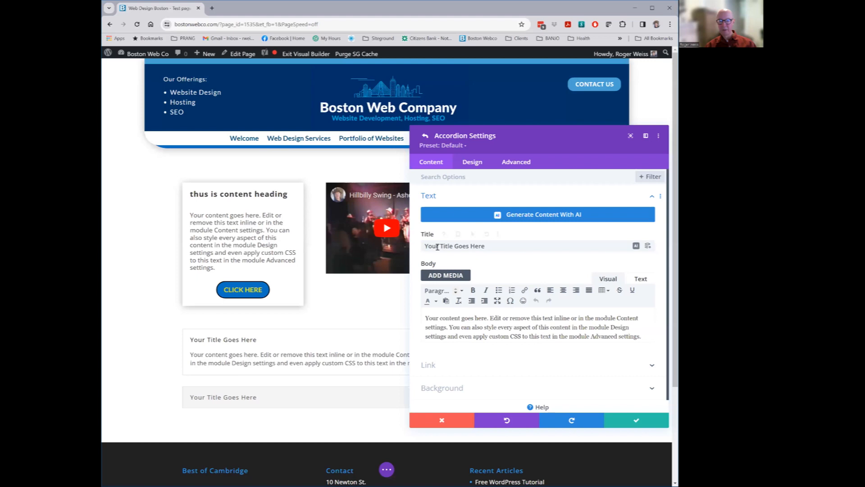
triple_click(437, 247)
text(Title)
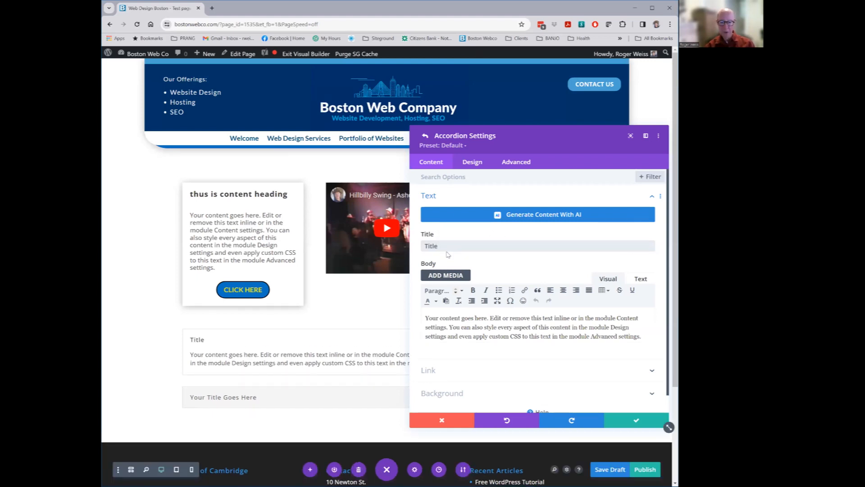
key(BackSpace)
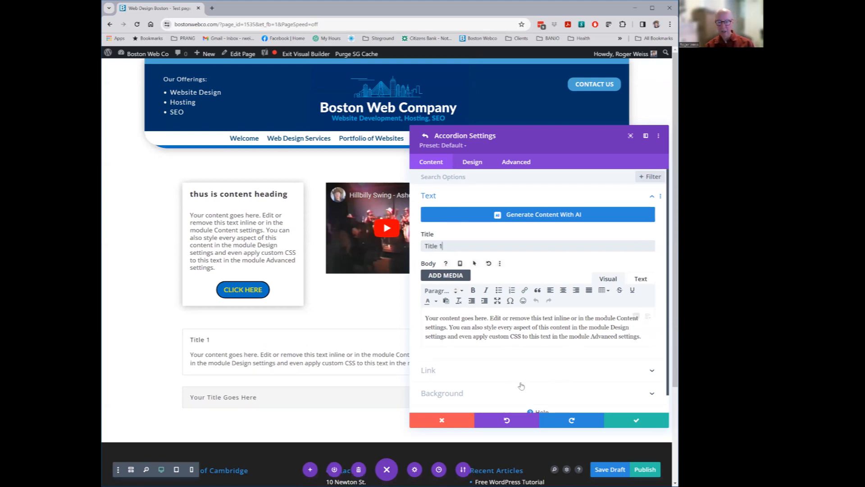
click(637, 420)
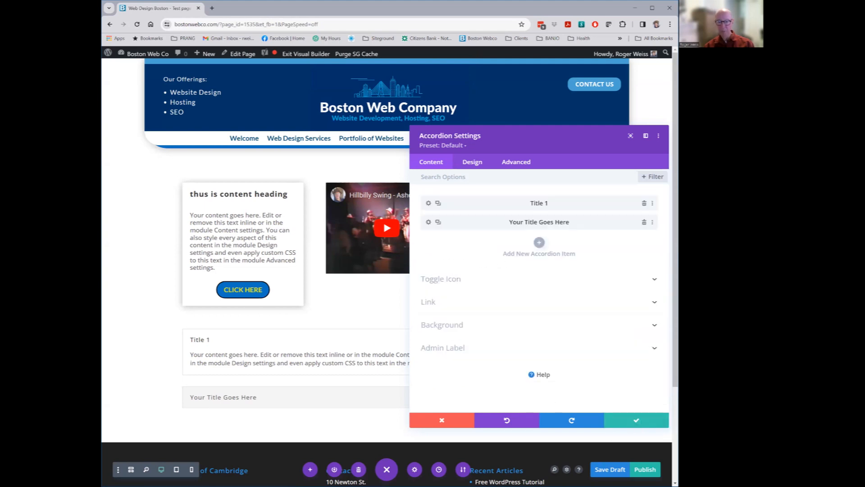
click(429, 223)
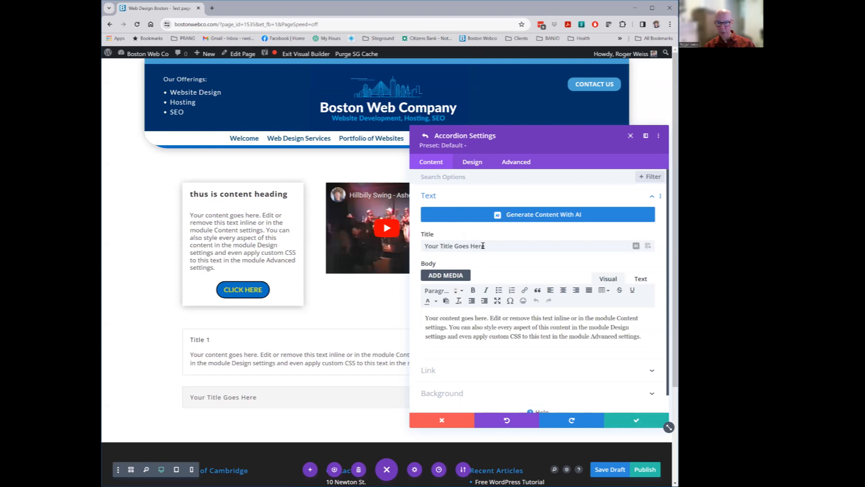
drag(454, 246, 566, 245)
text(2)
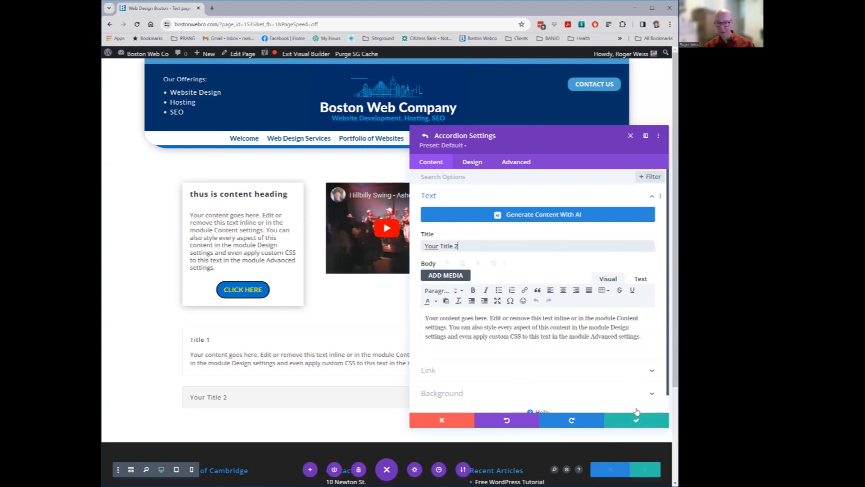
click(629, 420)
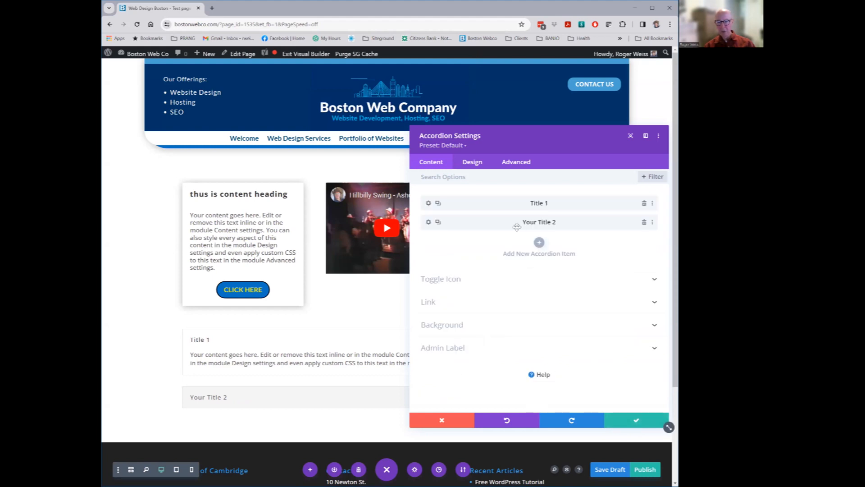
Review the accordion's Icon, Text and Body Text design options, then save and close its settings
click(474, 162)
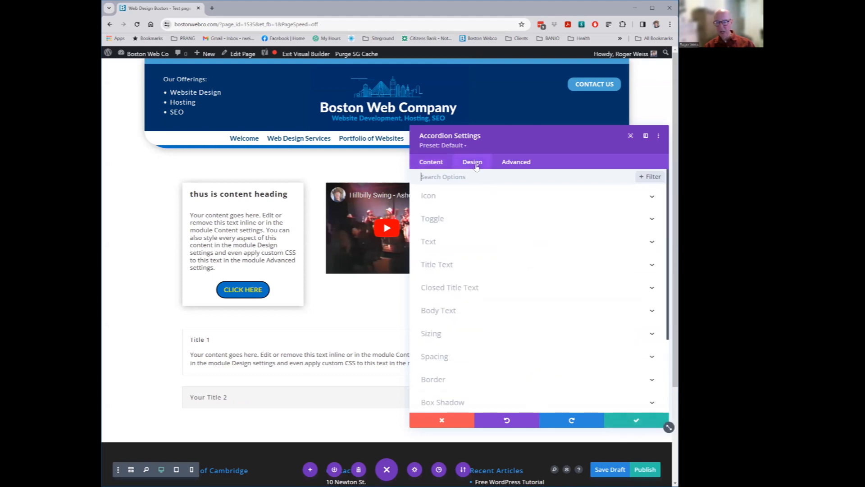
click(434, 200)
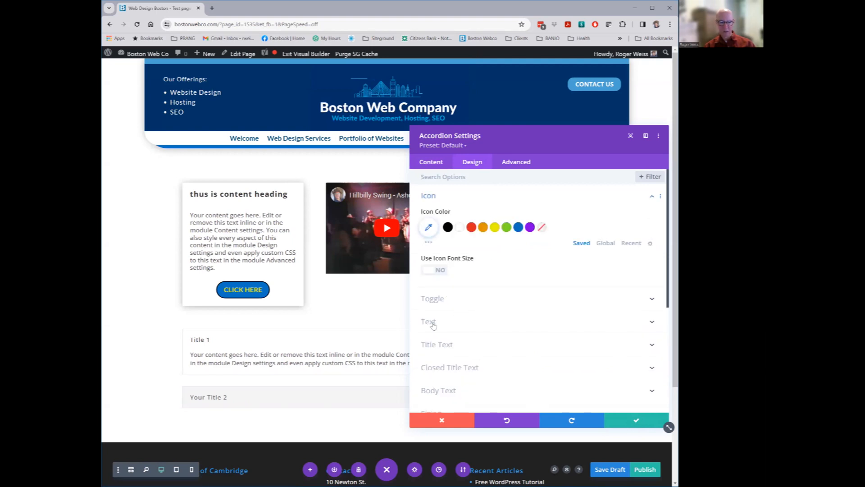
click(434, 323)
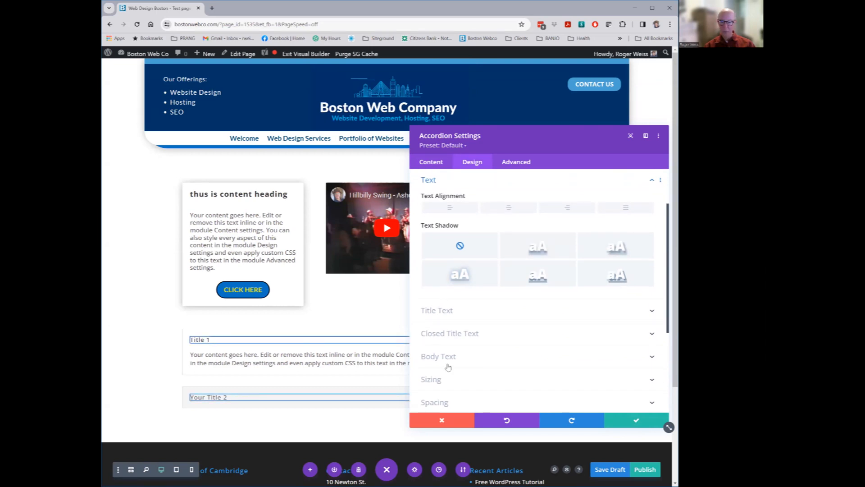
click(440, 356)
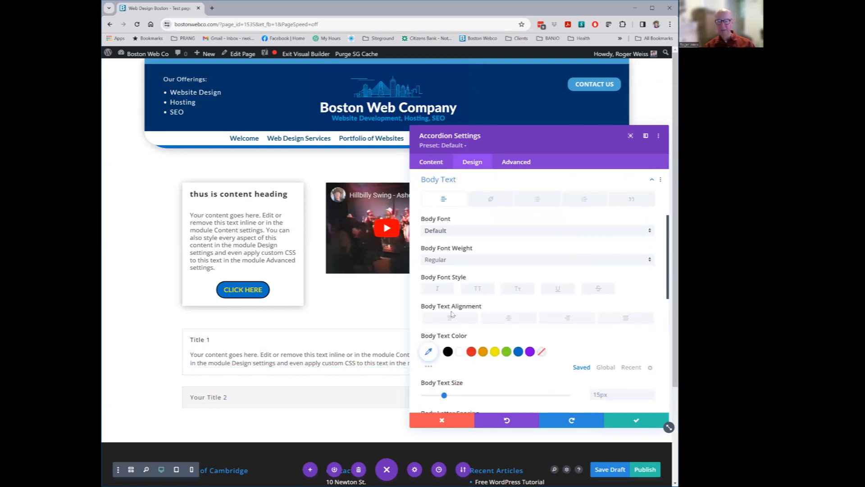
scroll(529, 310, down, 1)
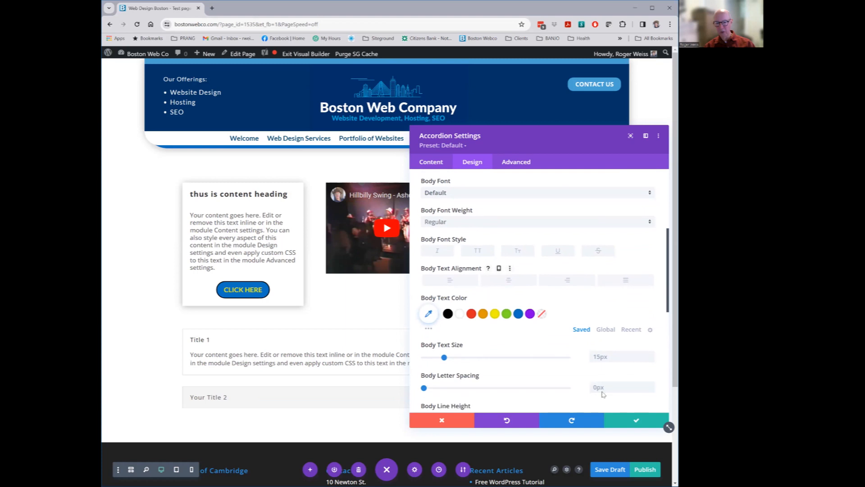
click(633, 422)
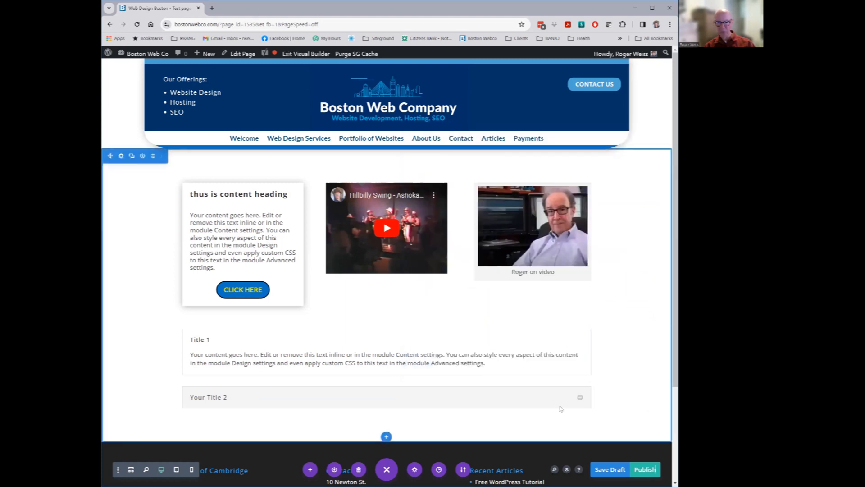
scroll(350, 357, down, 3)
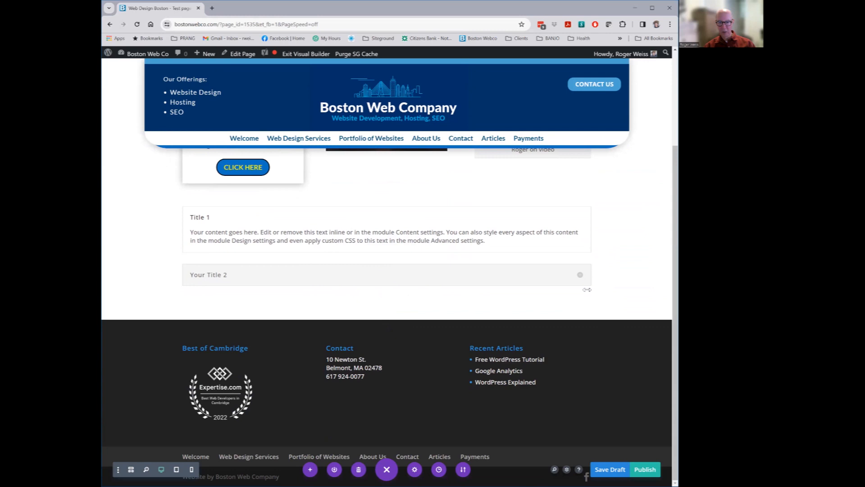
Expand the Your Title 2 accordion item and open the Insert Module chooser below the accordion
click(581, 277)
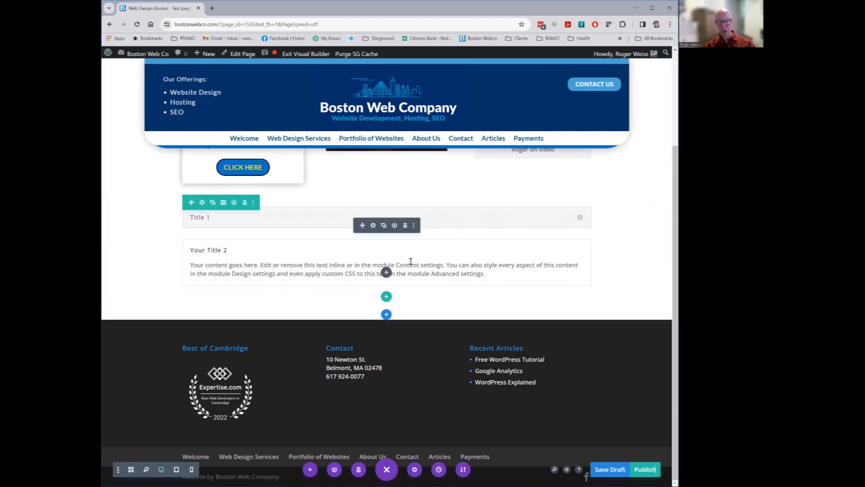
click(386, 272)
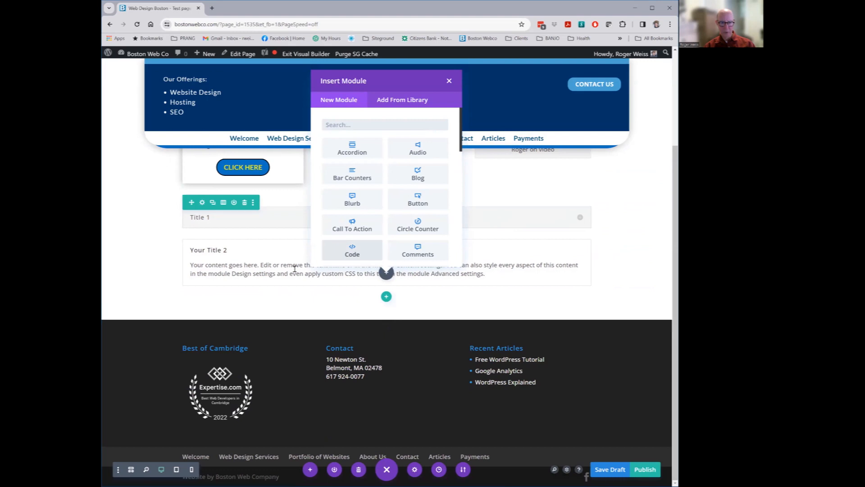
click(488, 200)
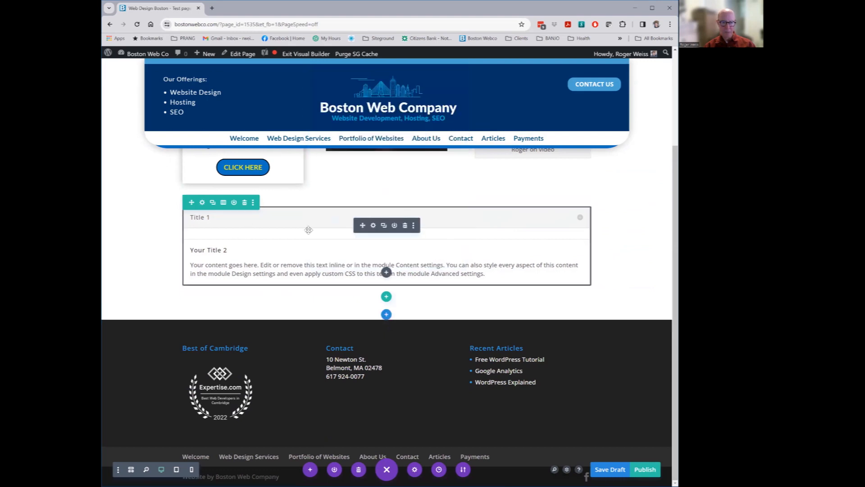
click(373, 226)
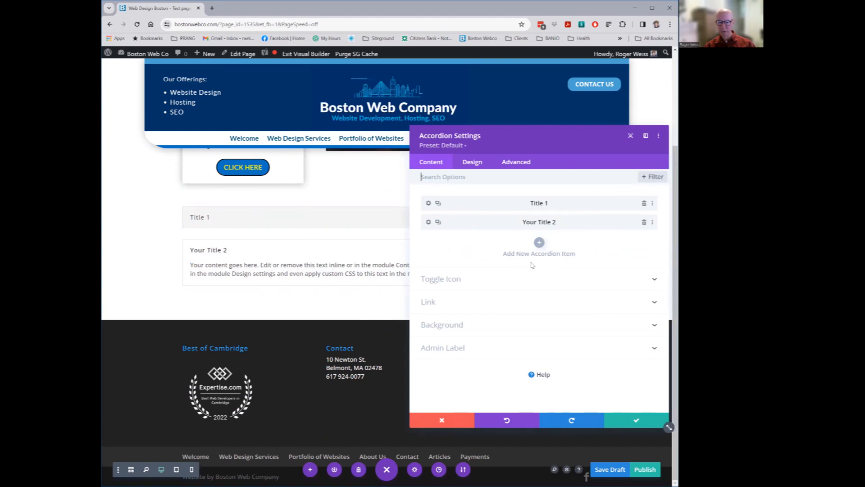
click(442, 420)
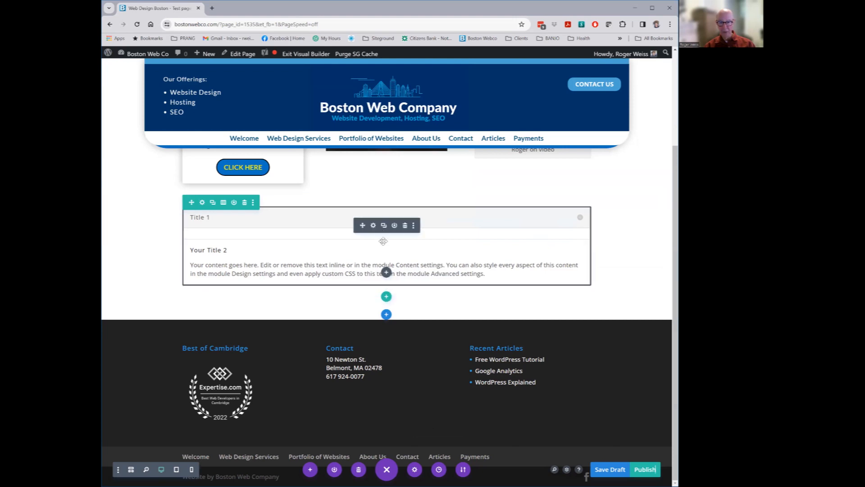
click(386, 272)
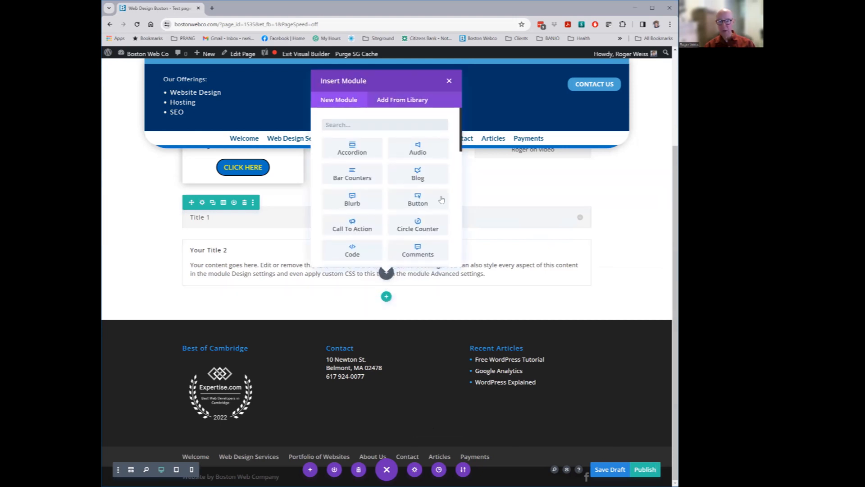
Add a slider below the accordion and give its first slide a red background
scroll(433, 235, down, 5)
scroll(382, 147, down, 1)
click(418, 196)
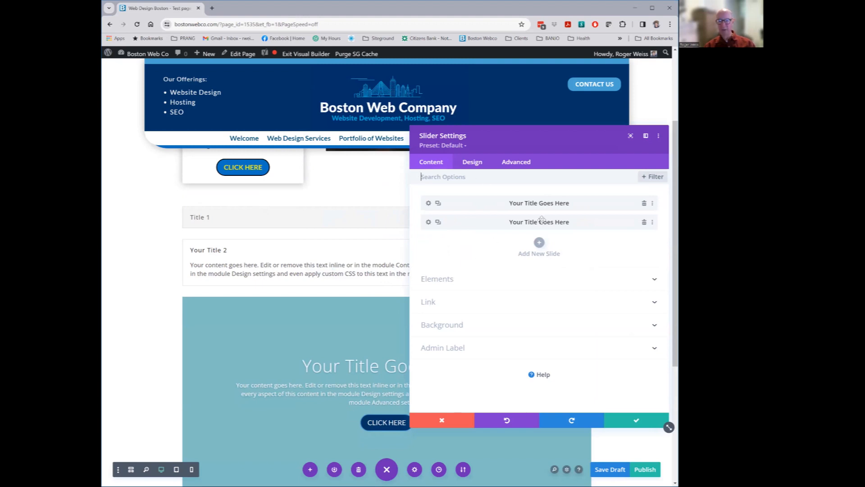
click(429, 204)
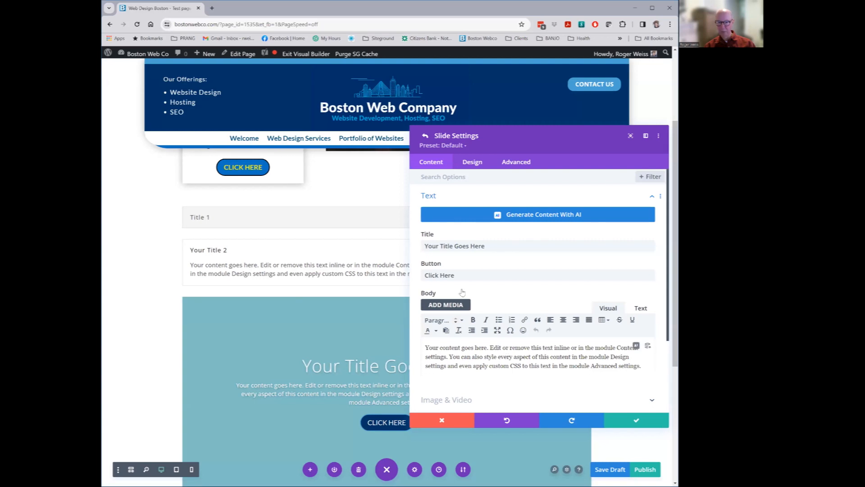
scroll(462, 292, down, 2)
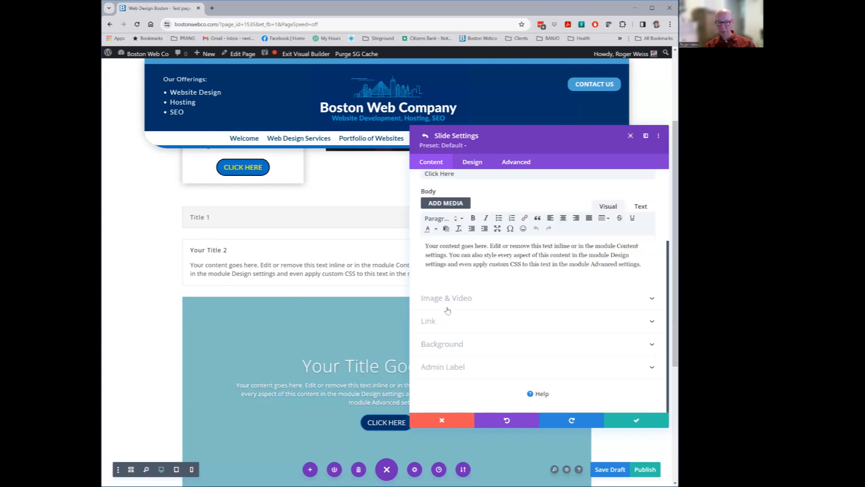
click(446, 344)
click(472, 322)
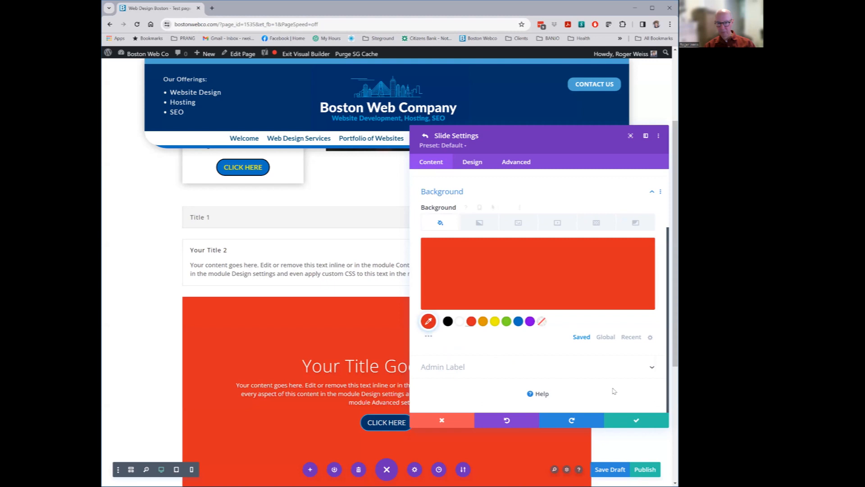
click(640, 421)
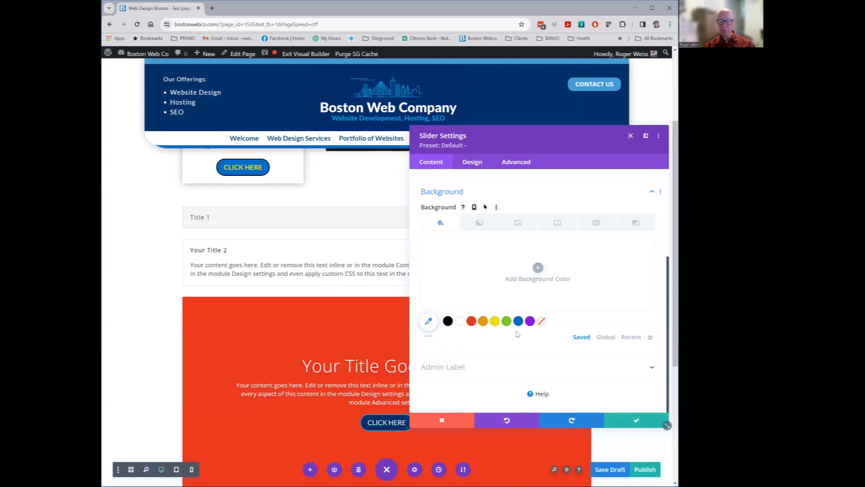
Save the slider settings and cycle to the second slide and back to the red one
click(636, 421)
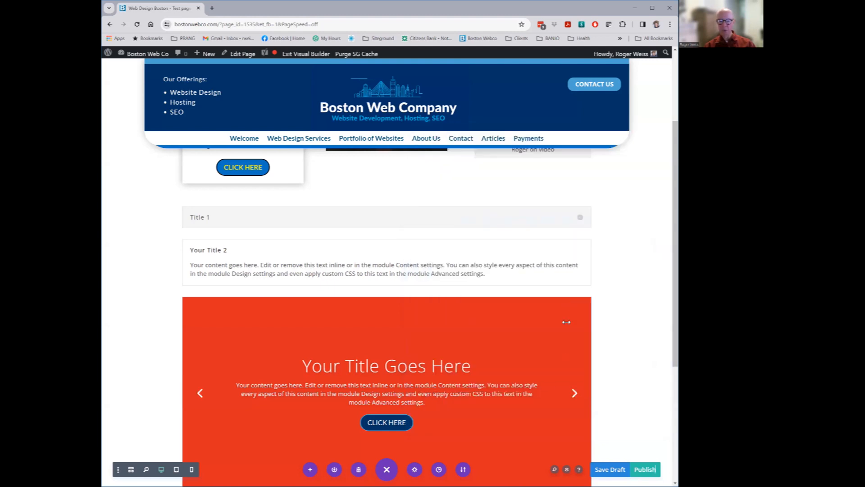
scroll(543, 320, down, 3)
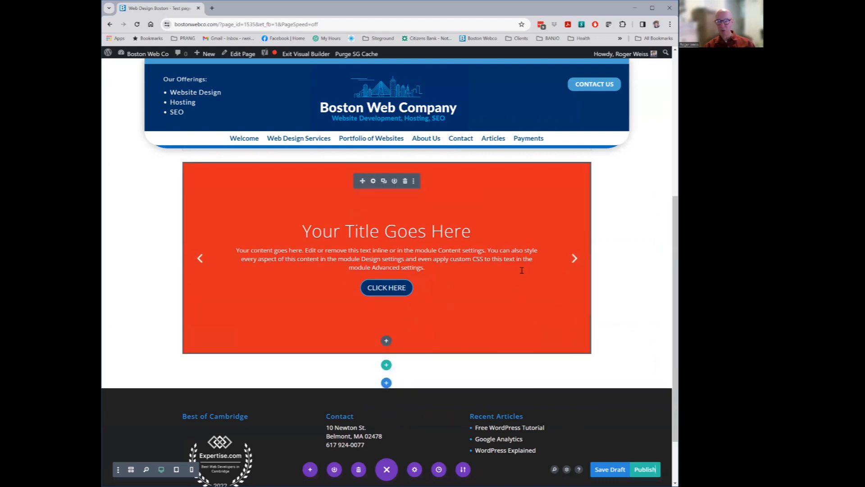
click(575, 259)
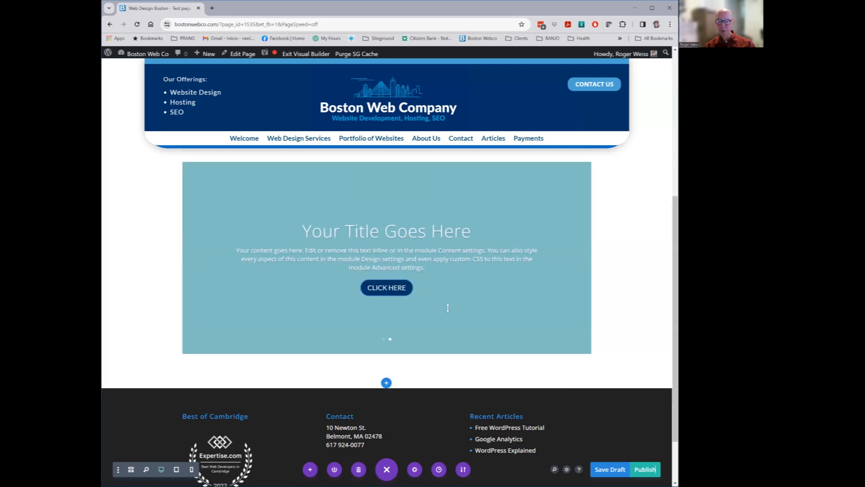
click(572, 266)
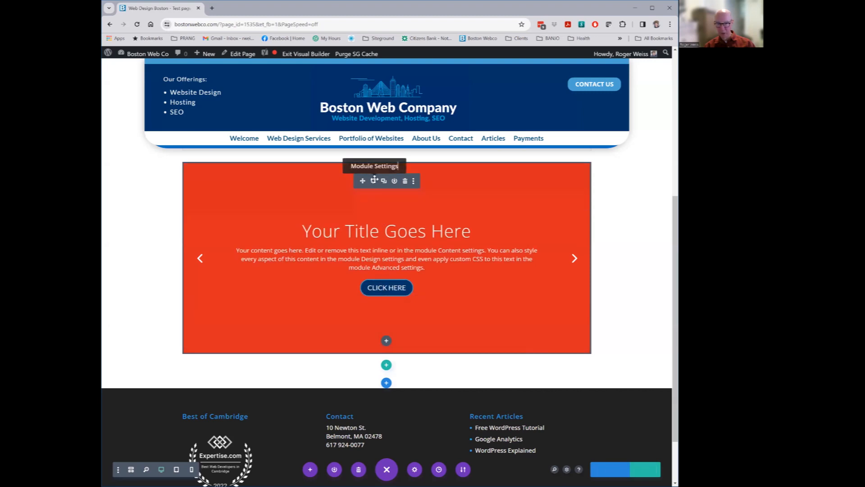
click(374, 181)
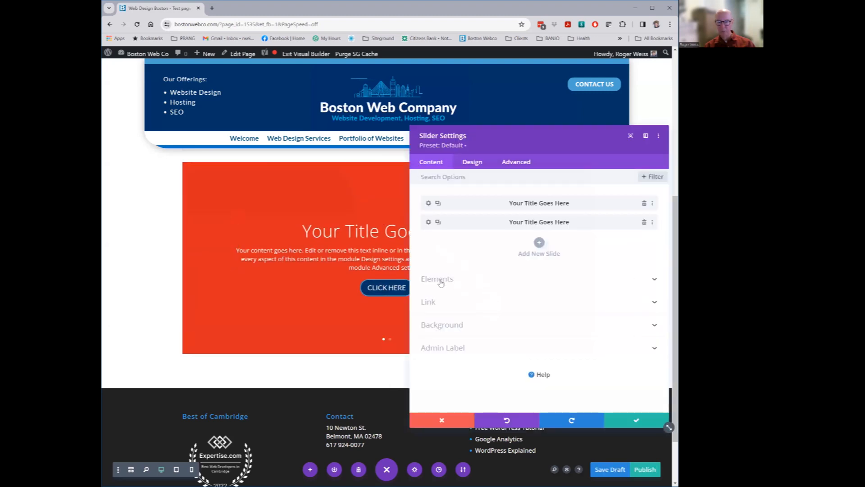
click(440, 280)
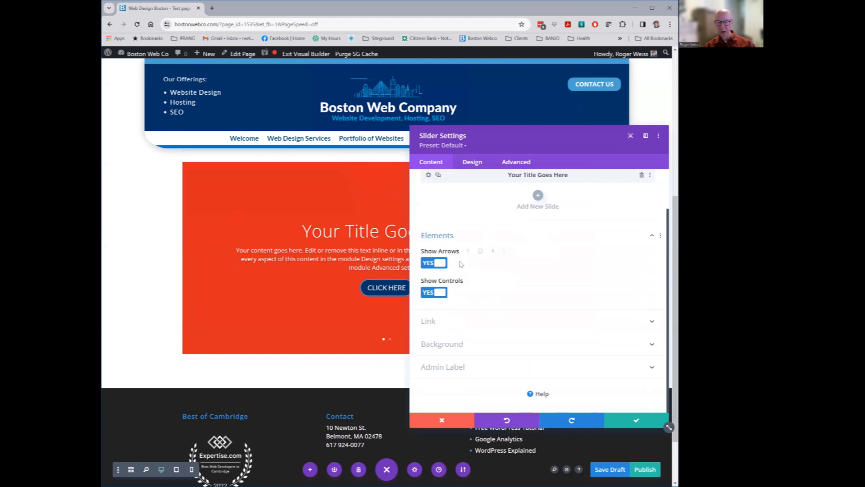
click(433, 320)
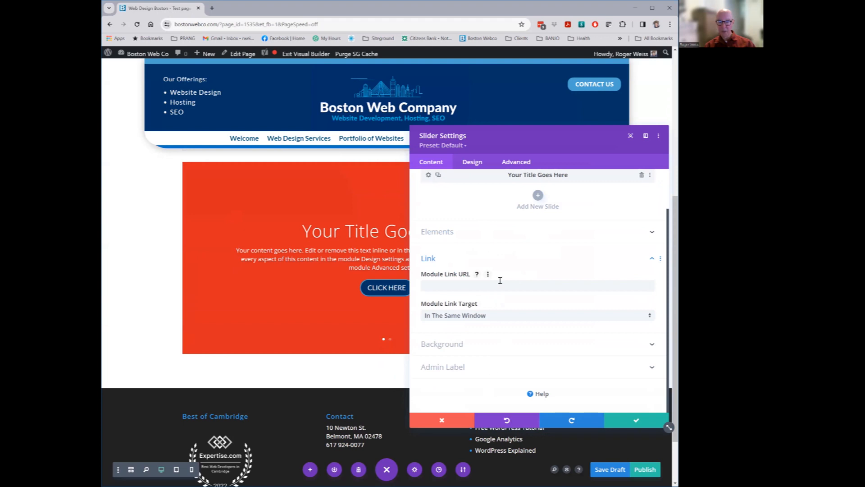
scroll(453, 271, up, 2)
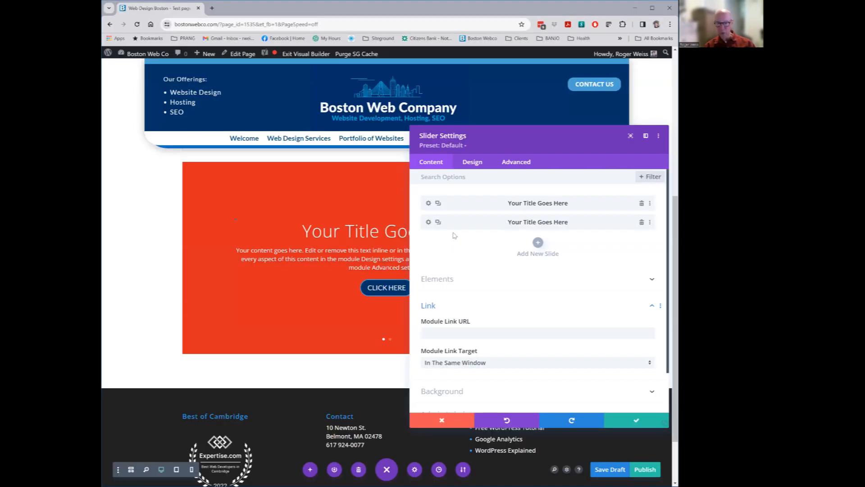
click(428, 204)
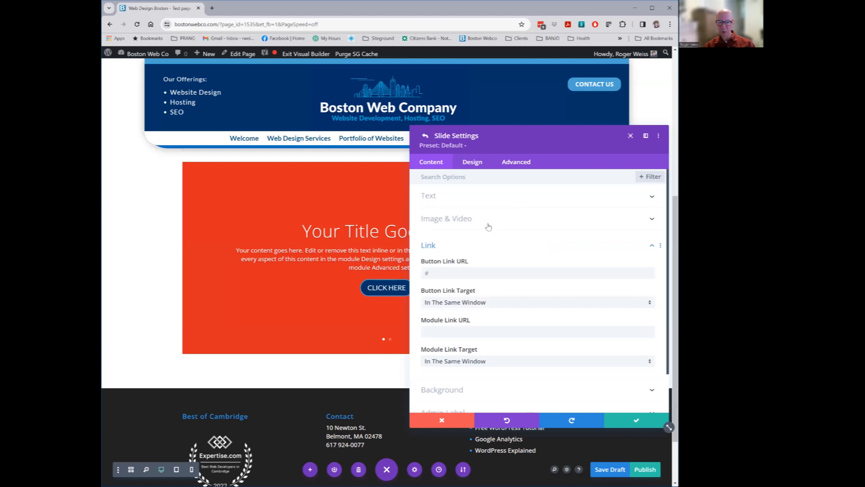
click(437, 272)
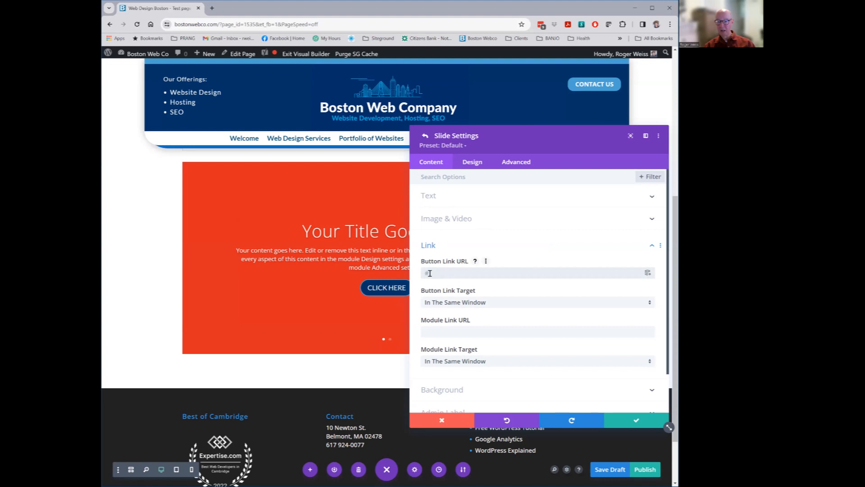
click(483, 305)
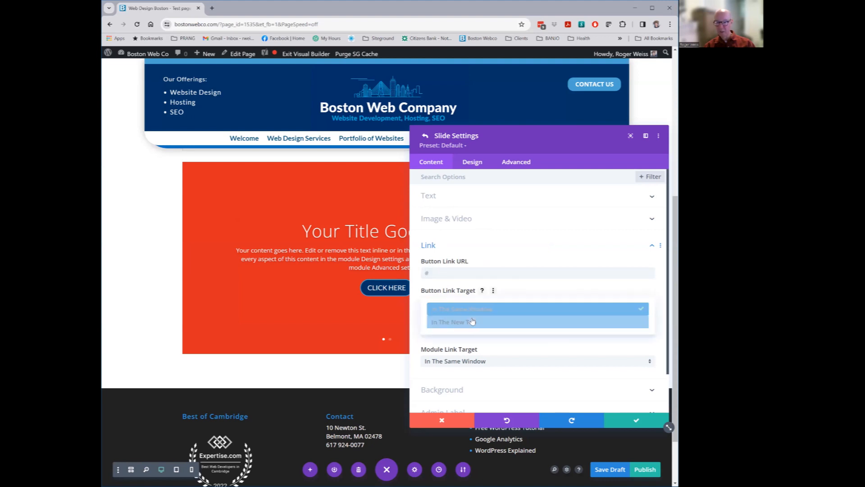
click(499, 310)
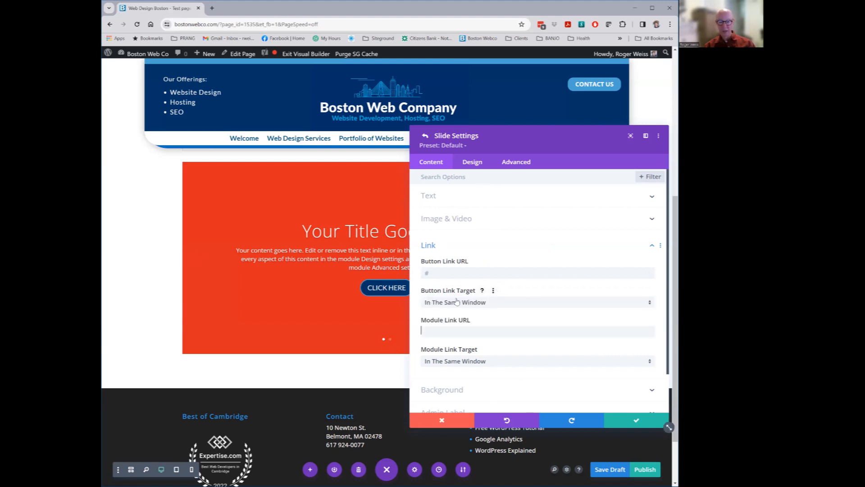
click(473, 164)
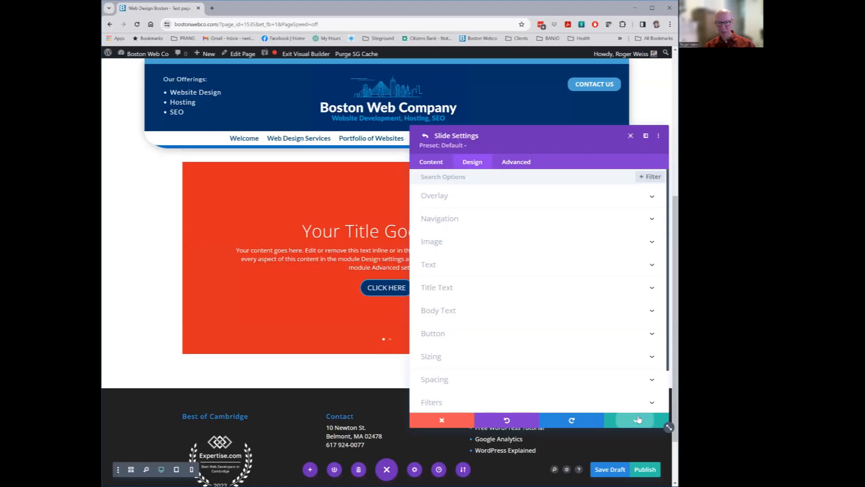
click(636, 421)
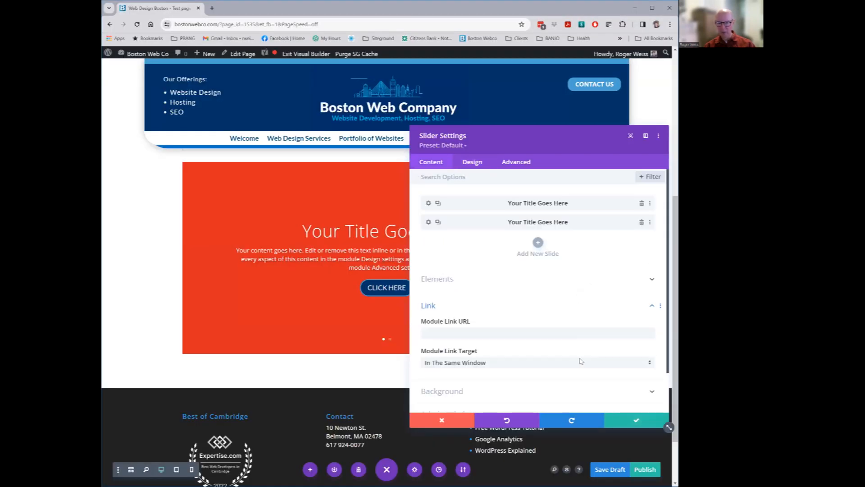
click(636, 419)
Switch the accordion's row to a two-column layout and drag the red slider into the right column
scroll(477, 436, up, 3)
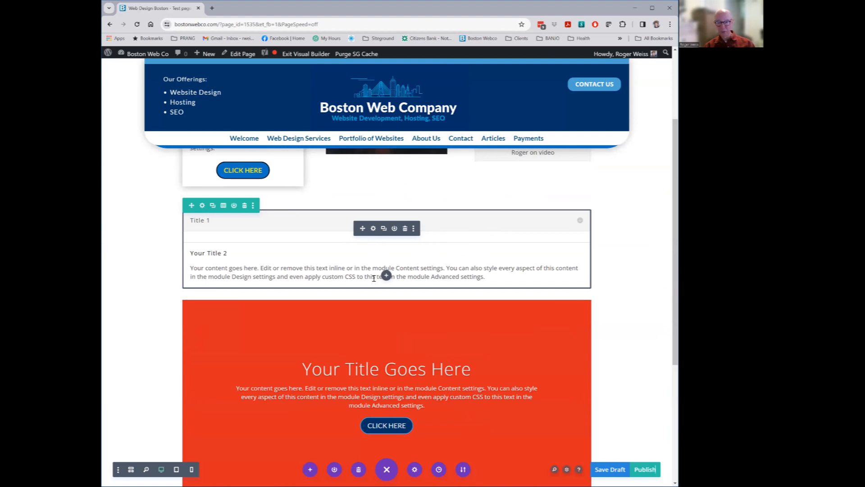
click(224, 206)
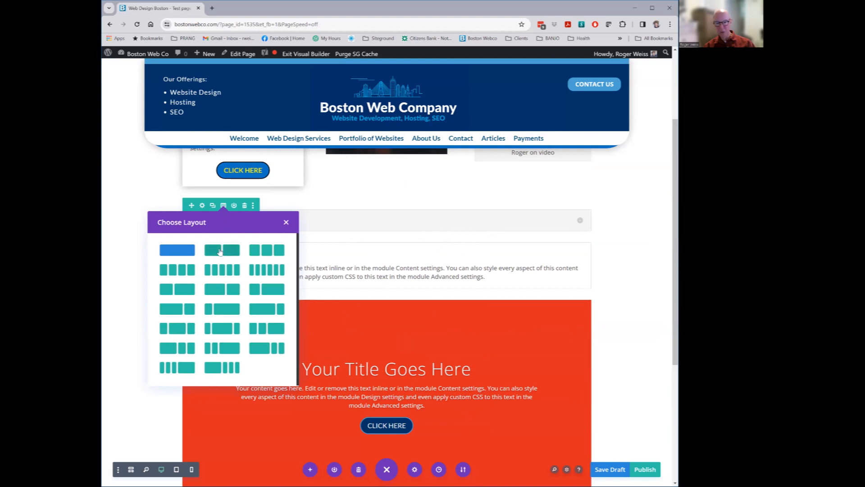
click(220, 250)
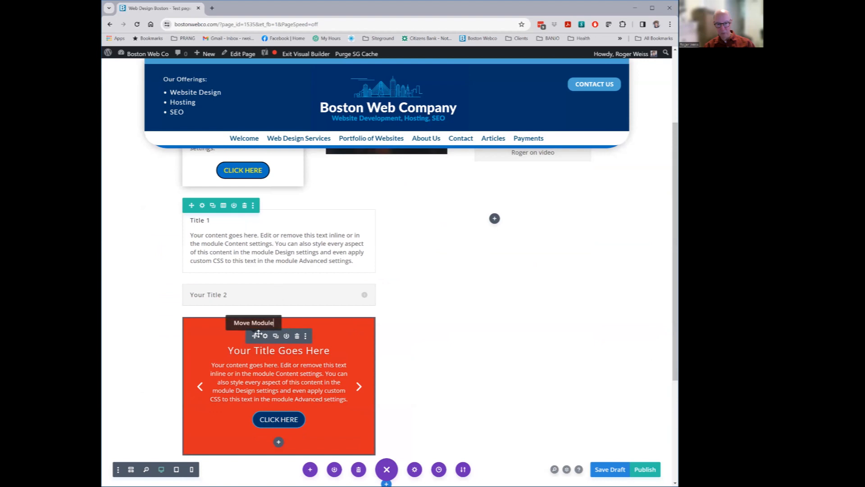
click(297, 336)
drag(451, 233, 492, 205)
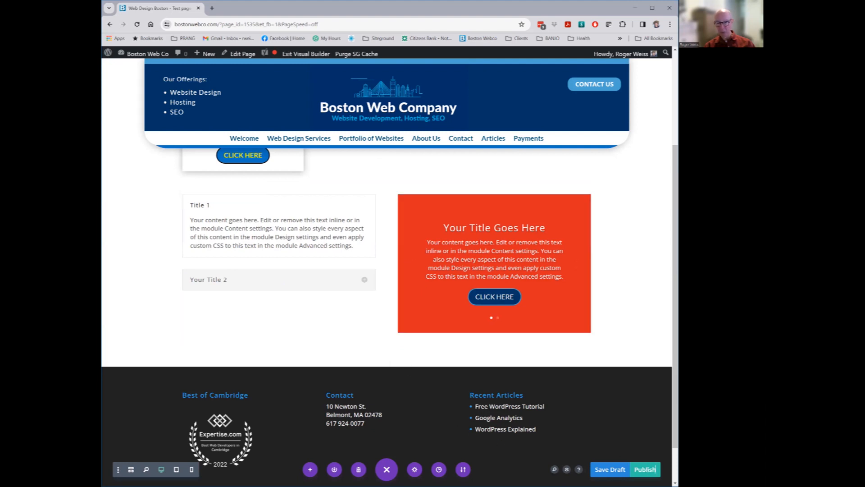
click(387, 470)
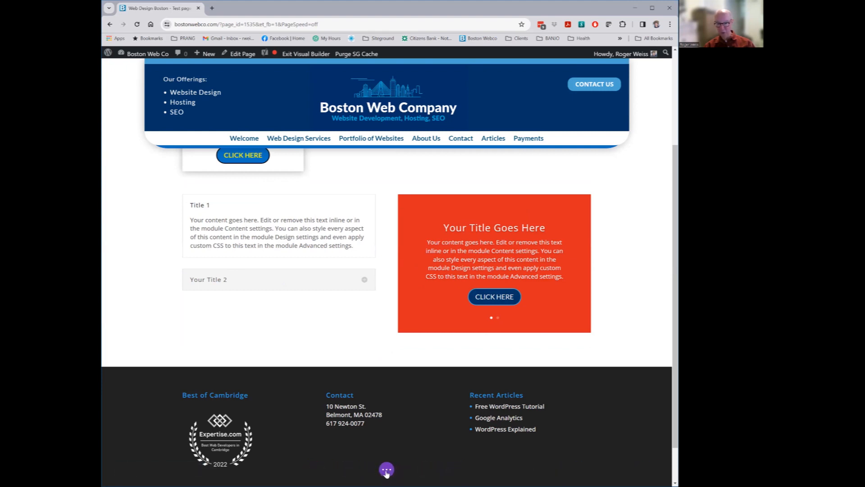
click(386, 469)
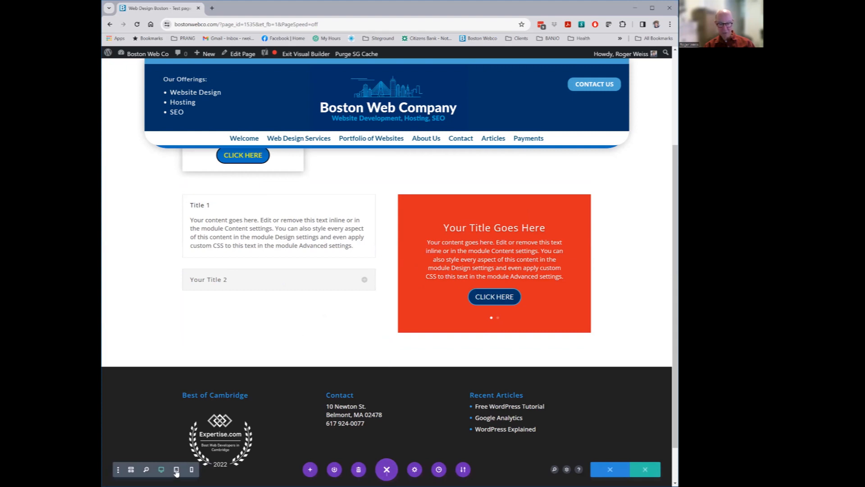
click(176, 470)
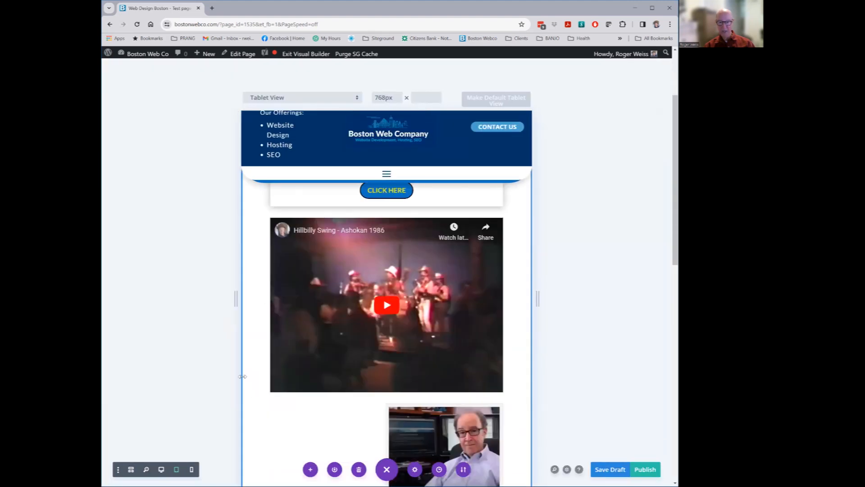
scroll(307, 396, down, 7)
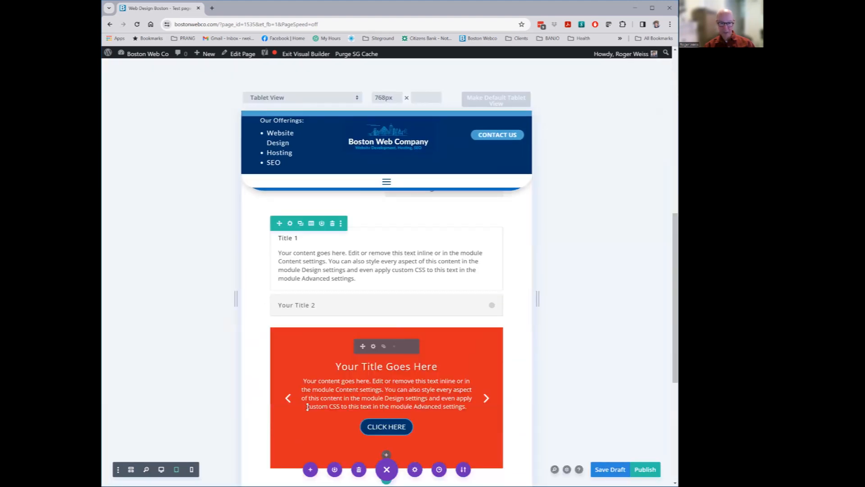
scroll(307, 407, down, 1)
click(191, 470)
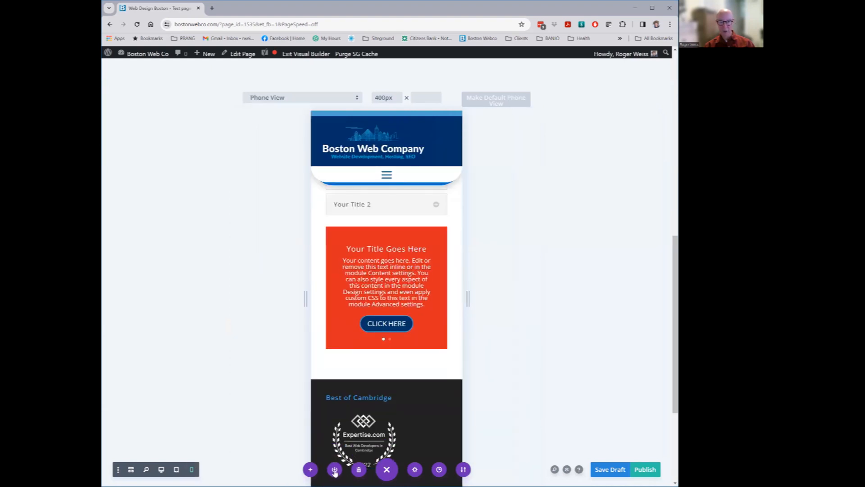
scroll(321, 460, up, 8)
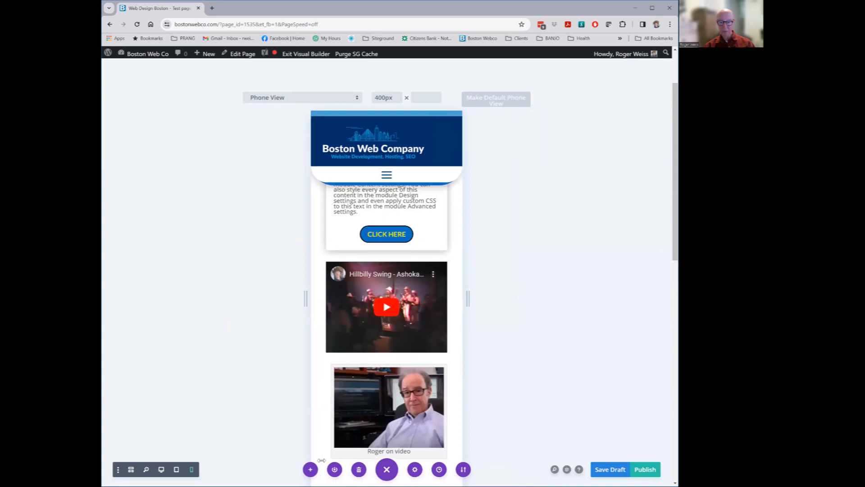
scroll(322, 460, up, 2)
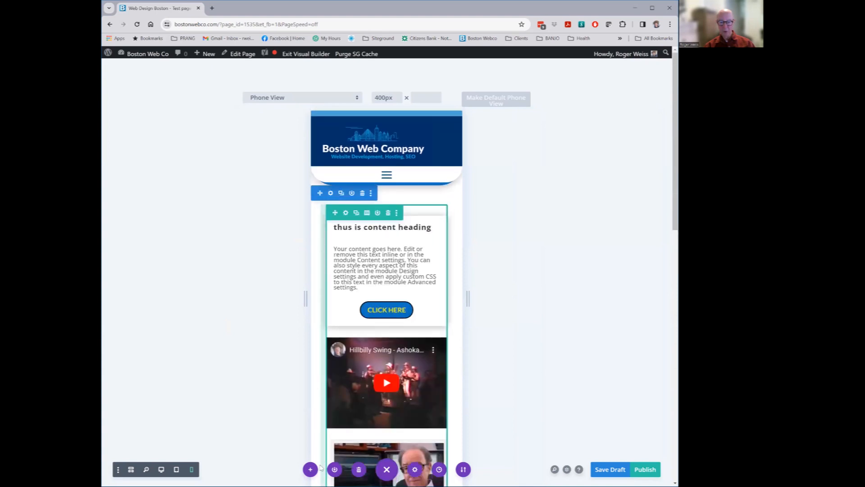
scroll(321, 467, down, 3)
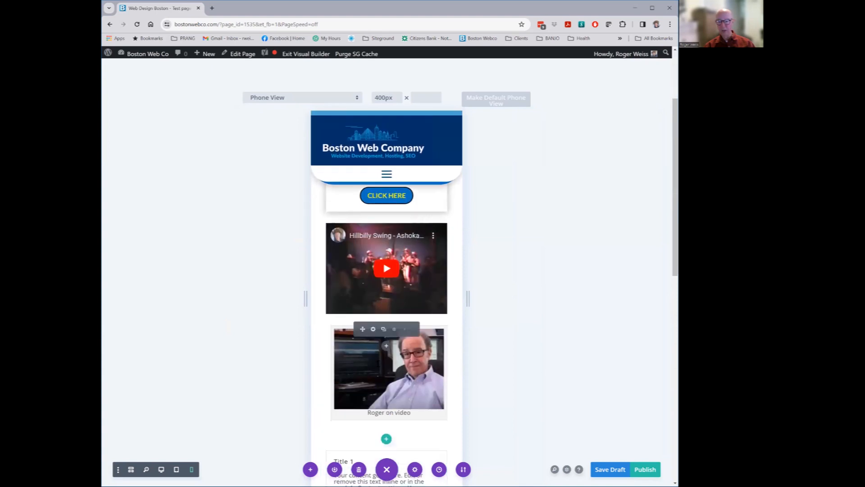
scroll(391, 386, down, 6)
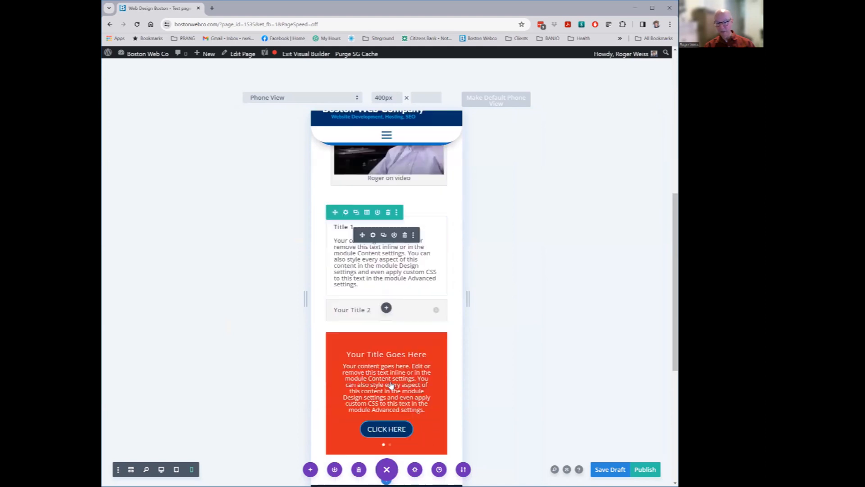
scroll(391, 385, down, 2)
scroll(387, 442, down, 4)
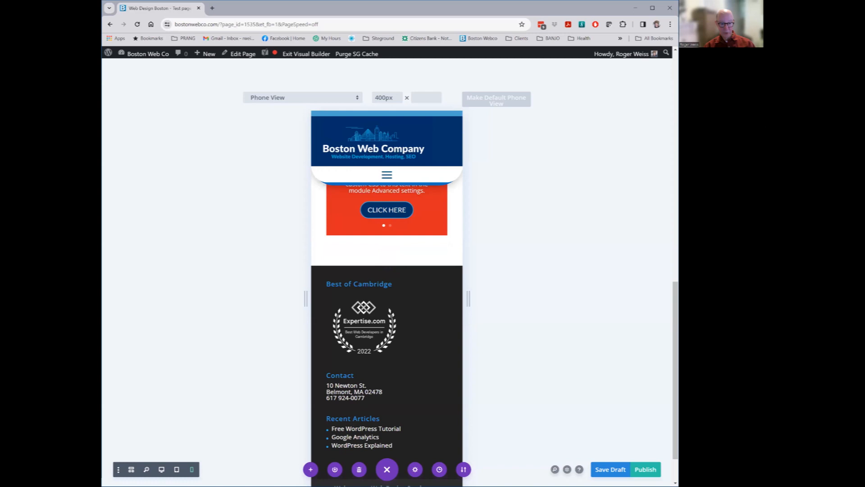
click(161, 470)
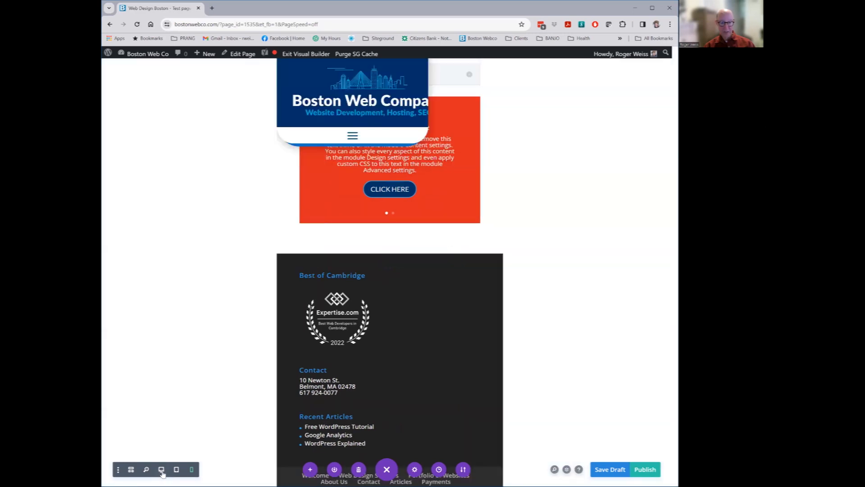